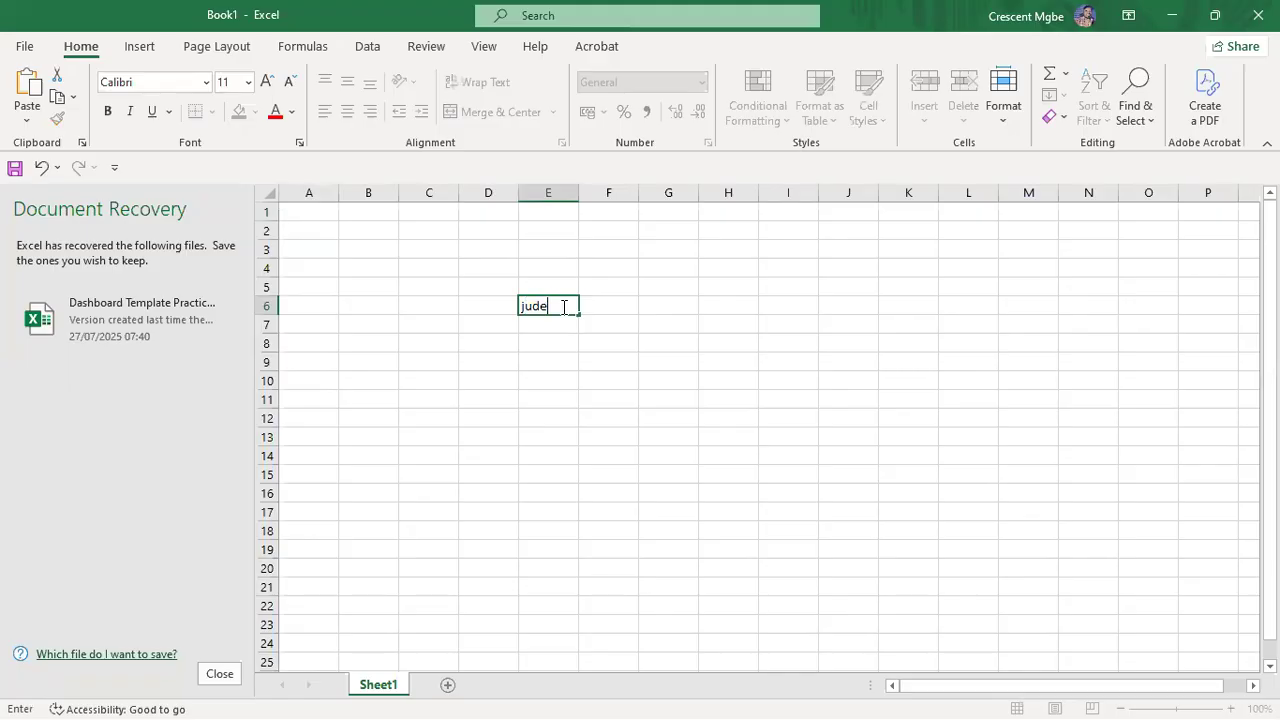
- Enter the column headers "names", "age" and "date" in cells E5, F5 and G5
left_click(563, 288)
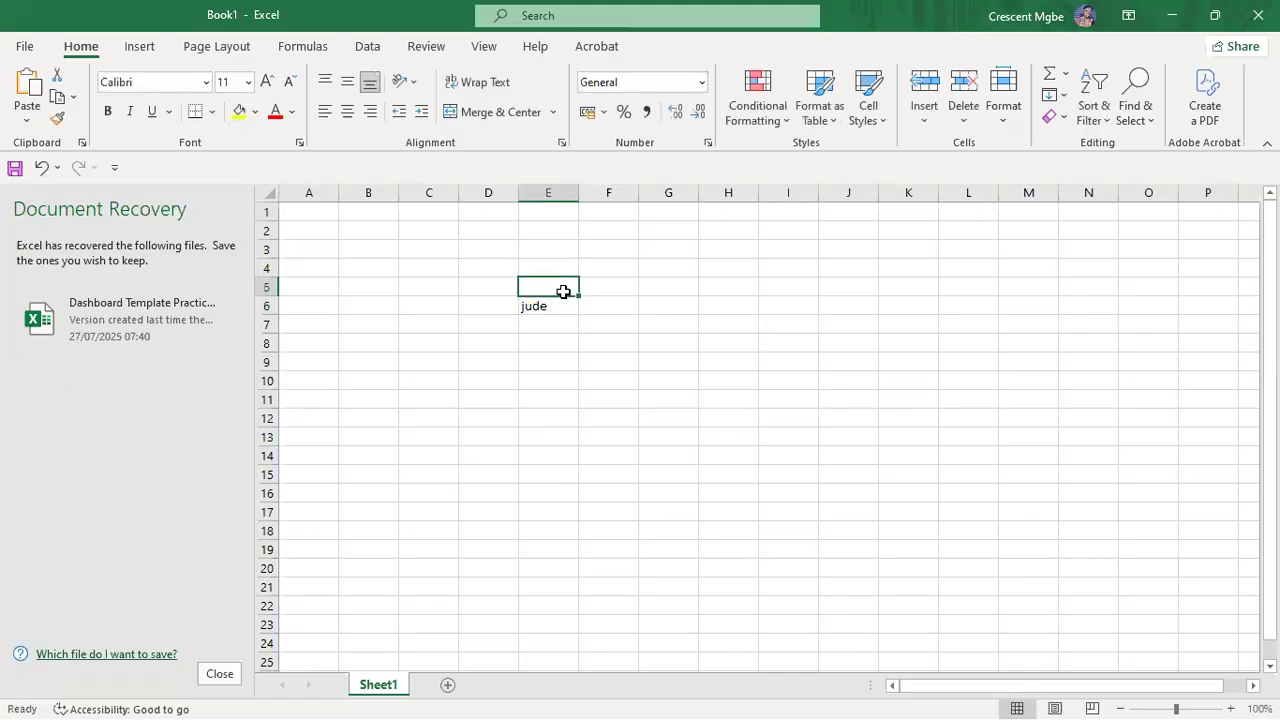
type("names")
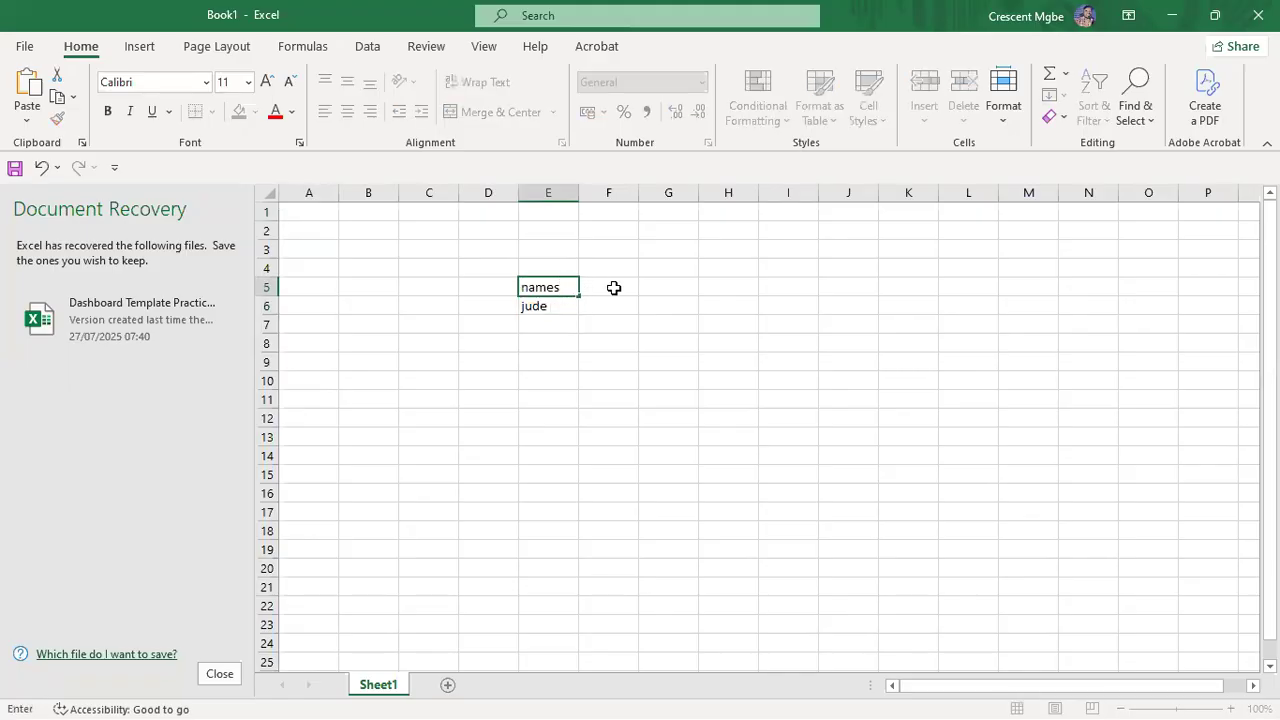
left_click(614, 289)
type("age")
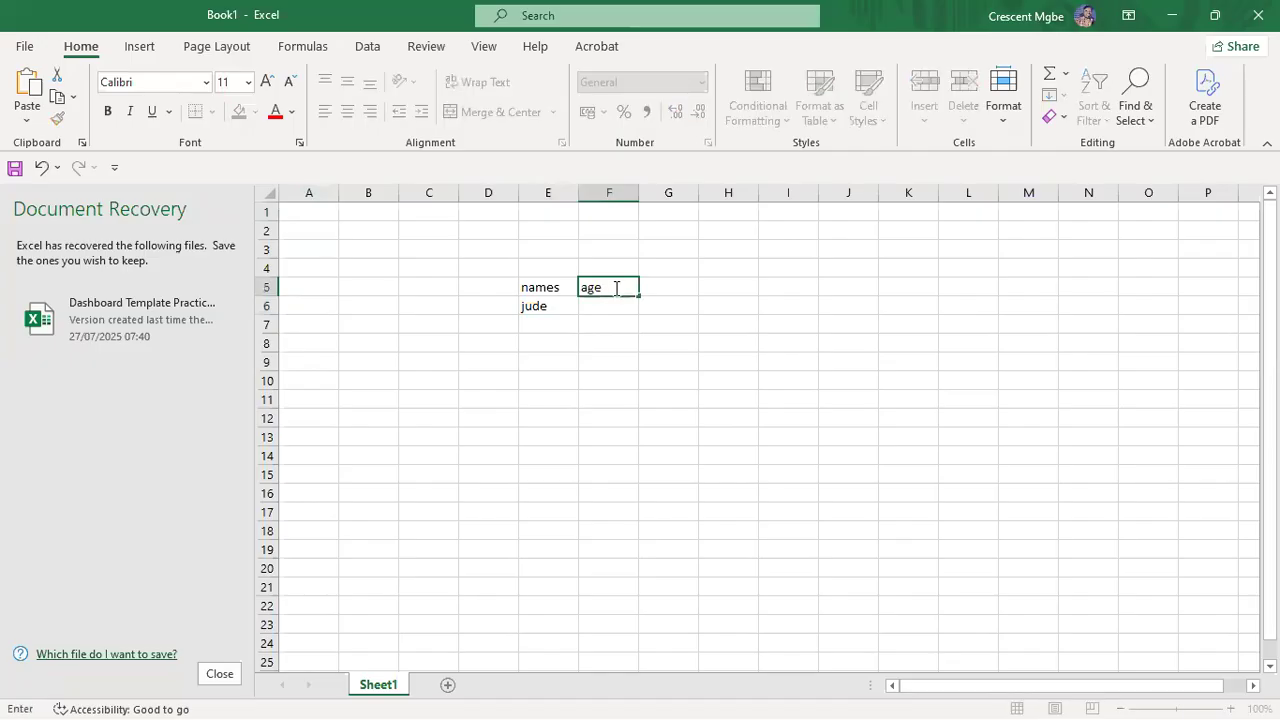
left_click(666, 288)
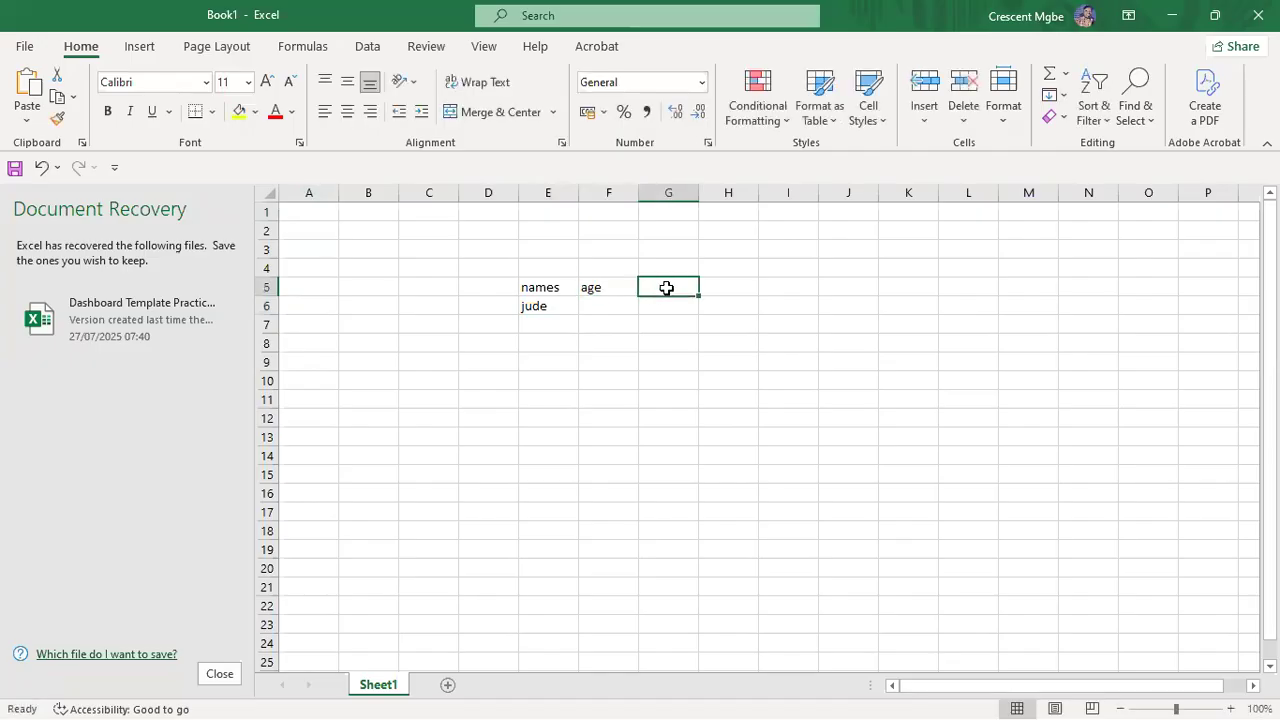
type("date")
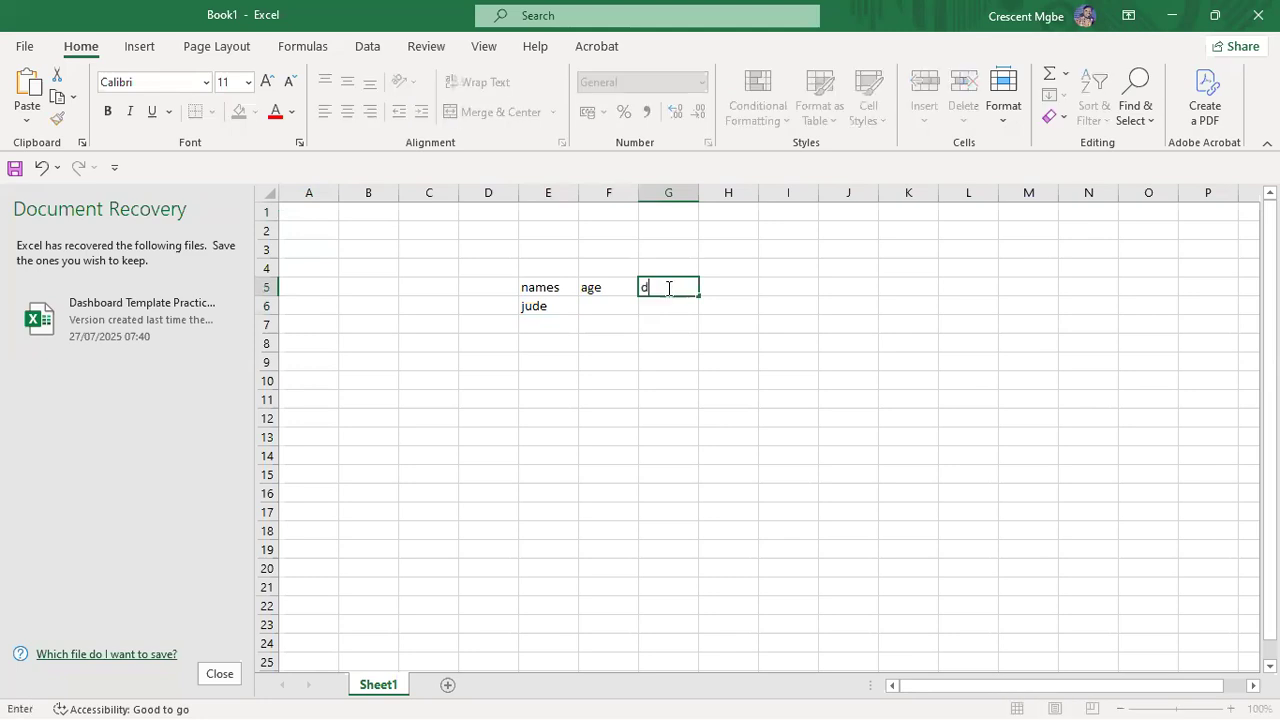
left_click(748, 283)
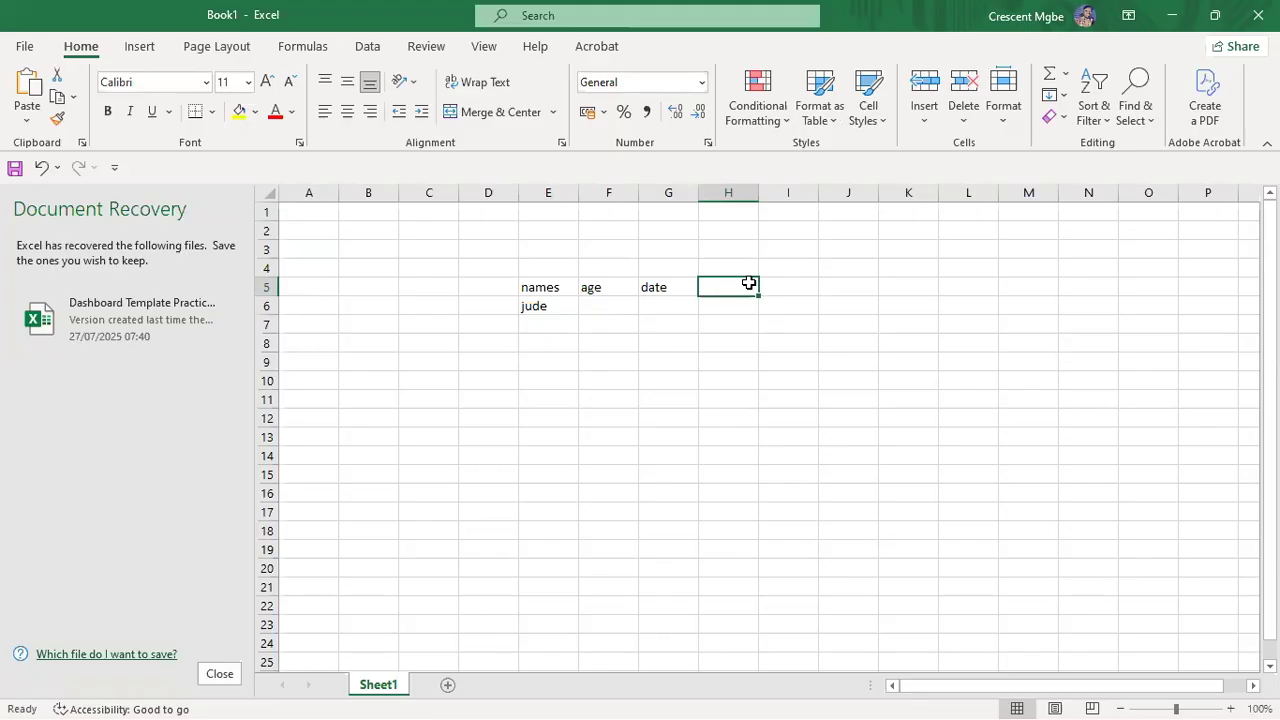
- Add the header "sid" in cell D5, before the names column
left_click(477, 285)
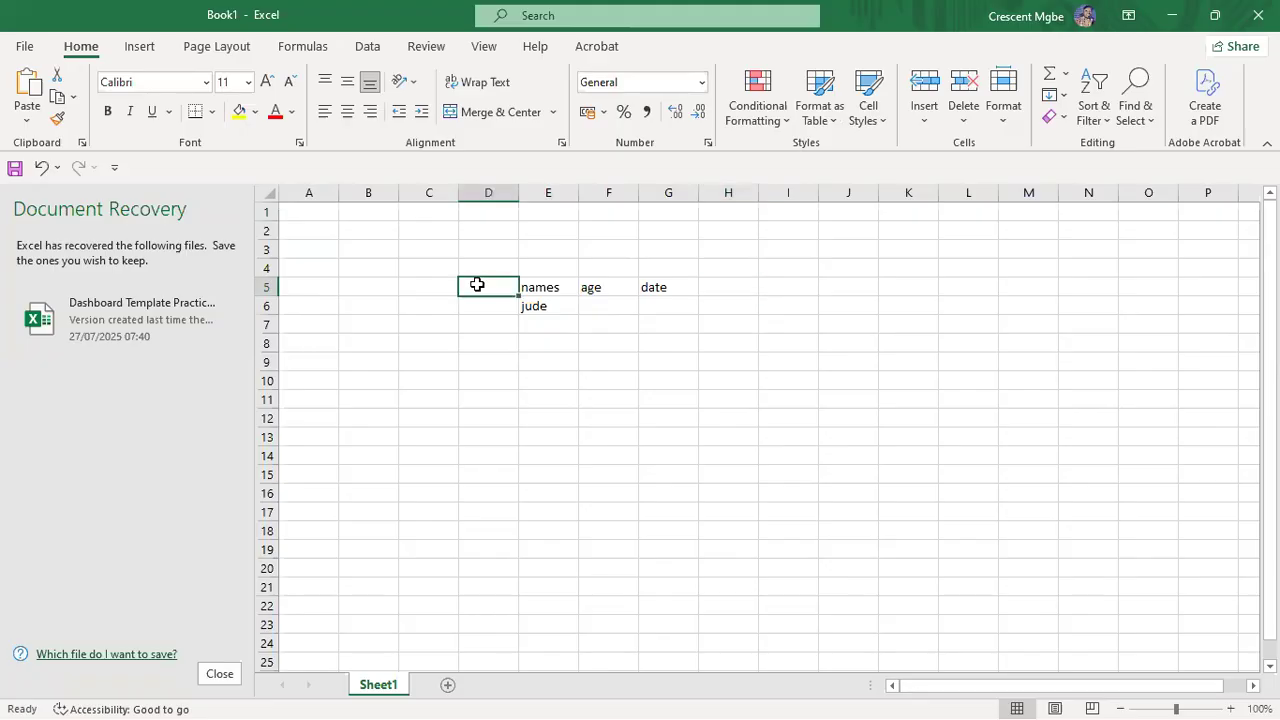
type("s")
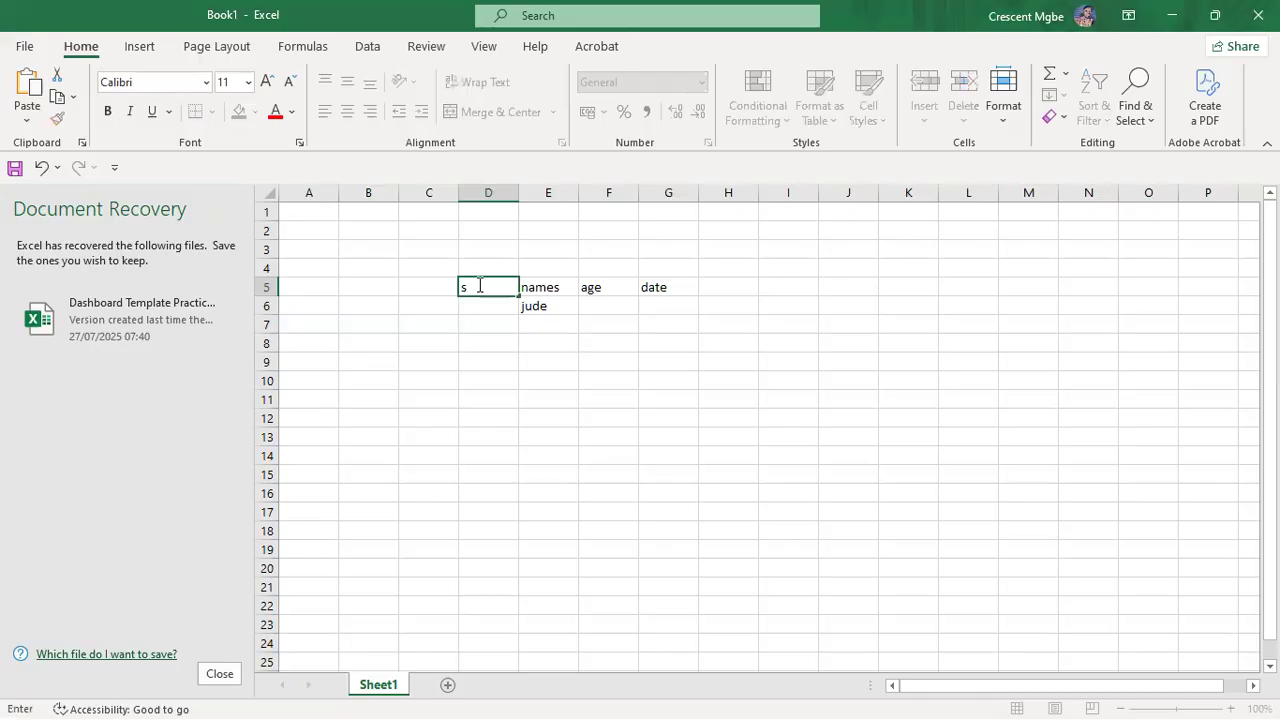
key("BackSpace")
type("sid")
key("Return")
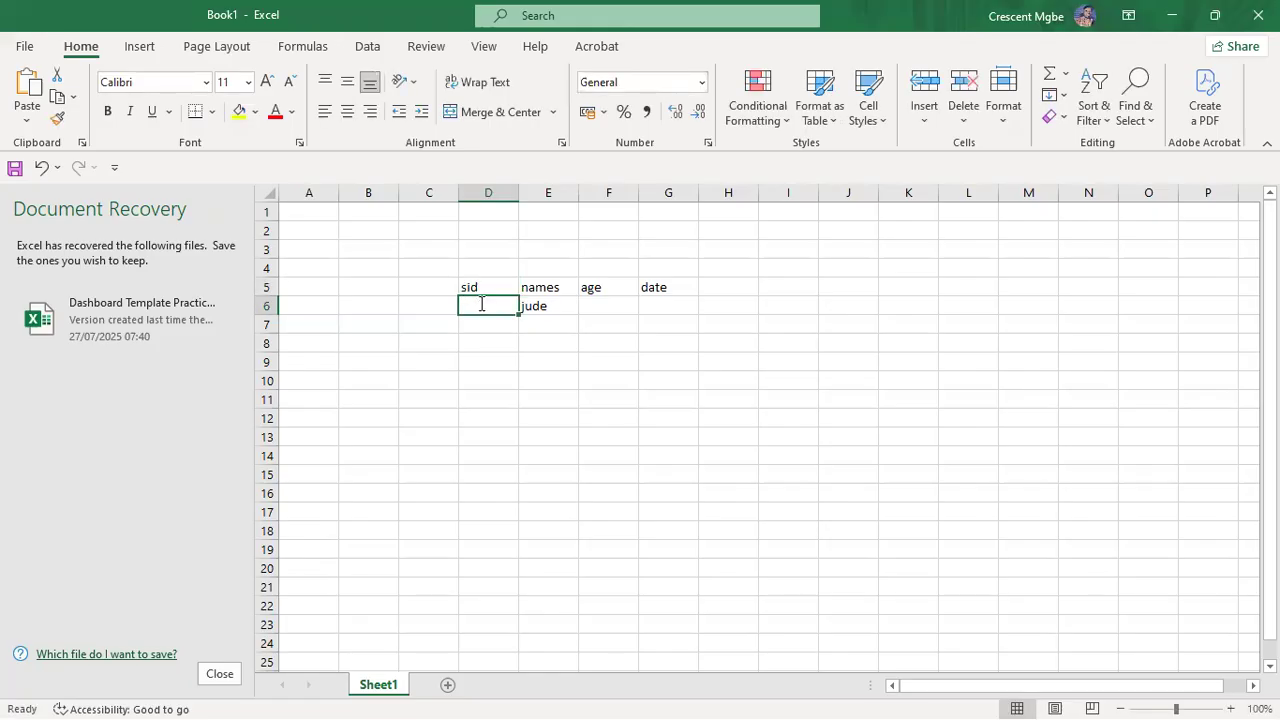
- Fill cells D6 to D9 of the sid column with four consecutive four-digit ID numbers
type("1001")
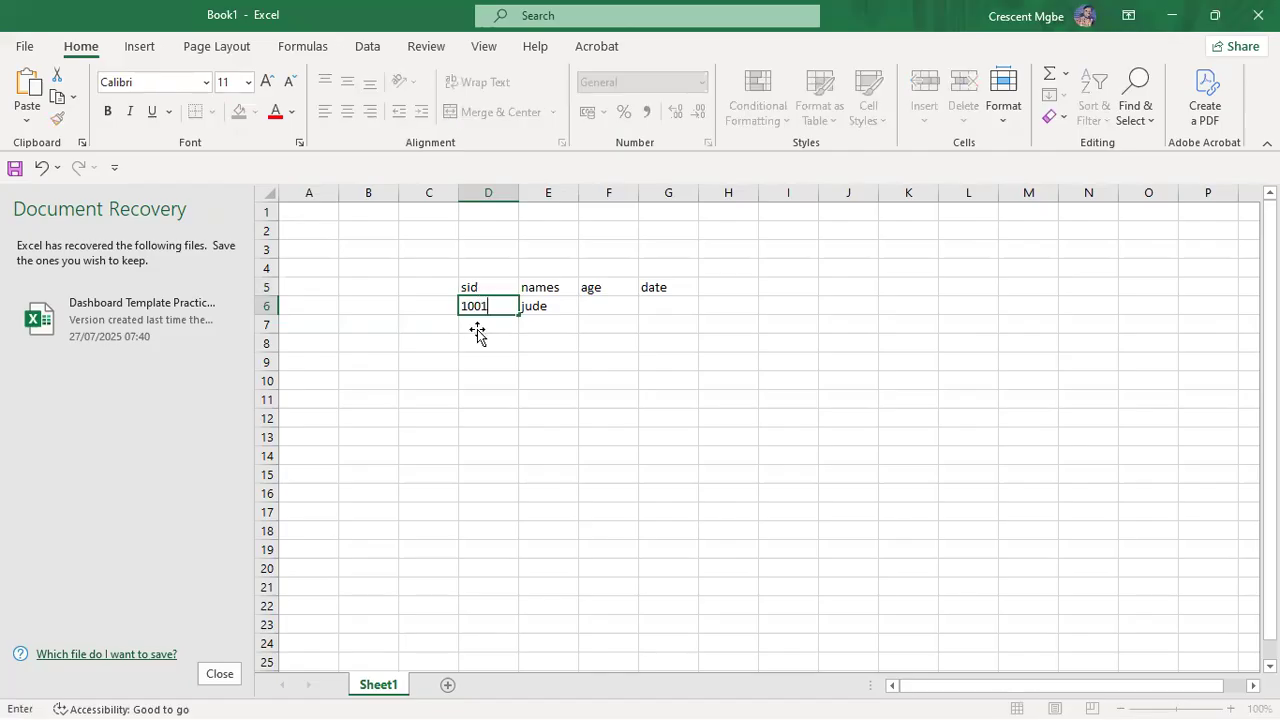
key("Return")
type("1002")
key("Return")
type("1003")
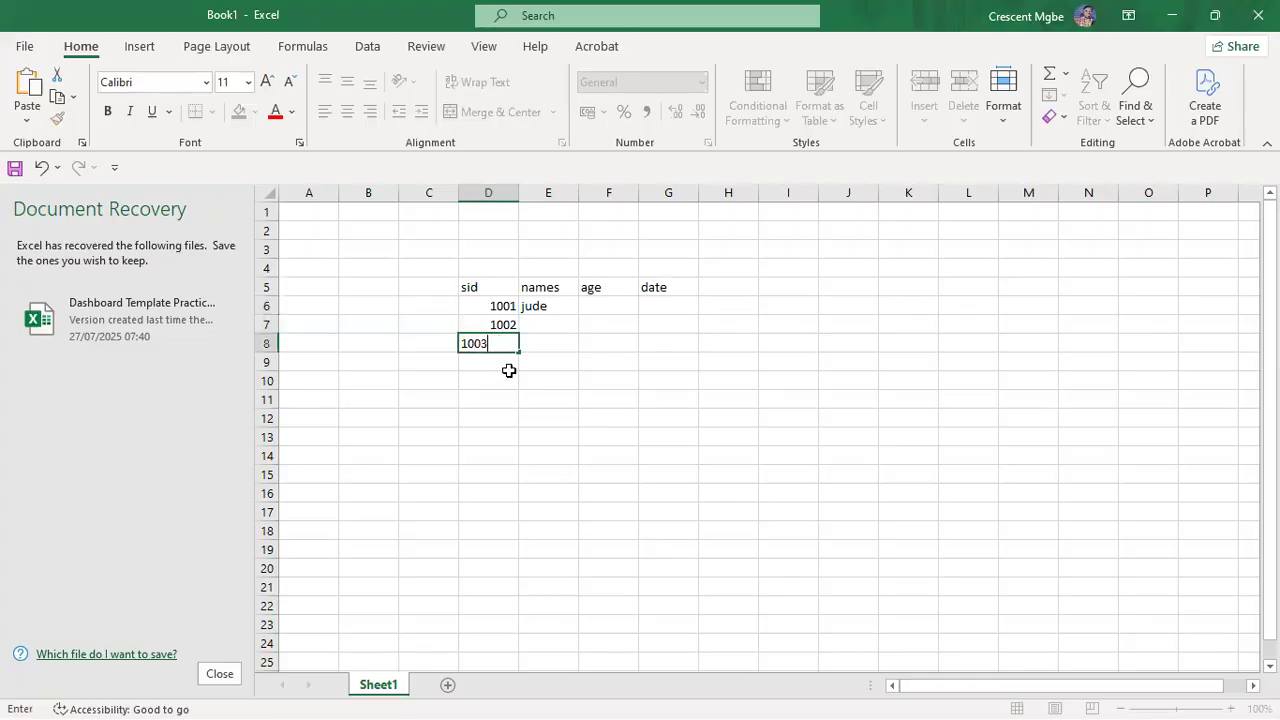
key("Return")
type("1004")
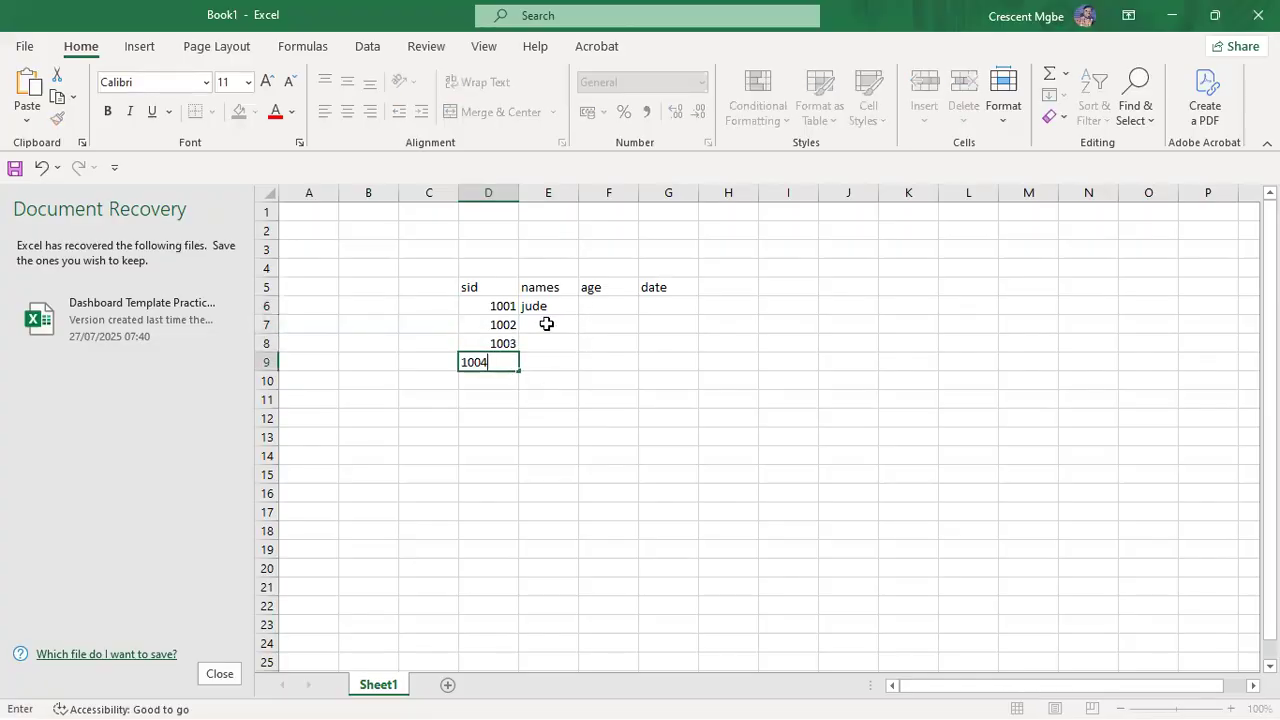
- Enter a first name in each of the cells E7, E8 and E9 of the names column
left_click(547, 324)
type("james")
left_click(543, 341)
type("janet")
left_click(557, 357)
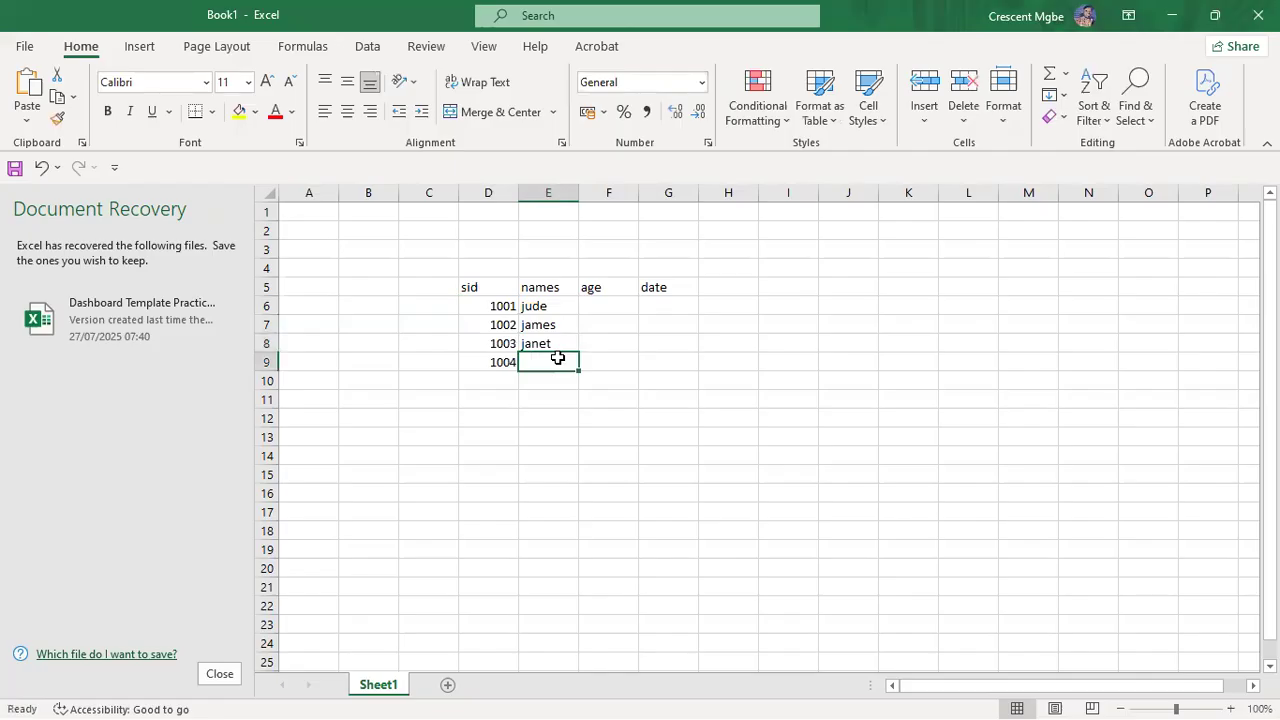
type("chris")
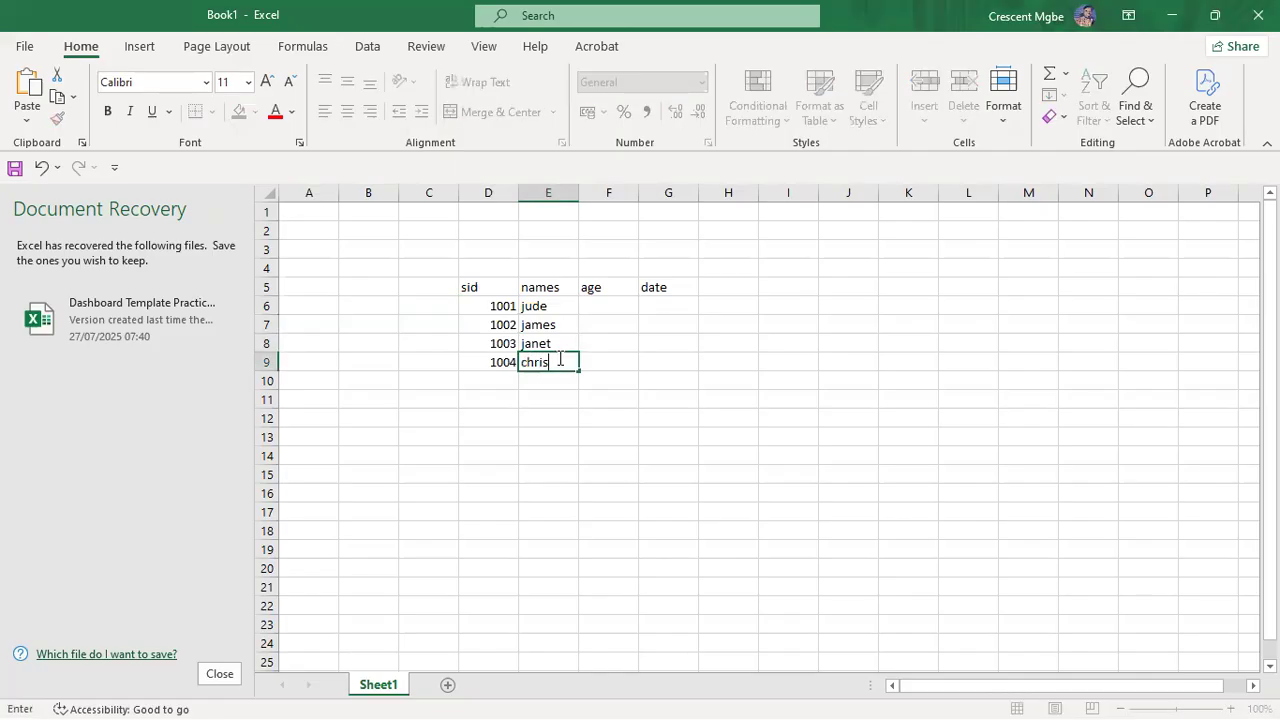
- Enter the ages 49, 30, 36 and 23 in cells F6 to F9
left_click(620, 306)
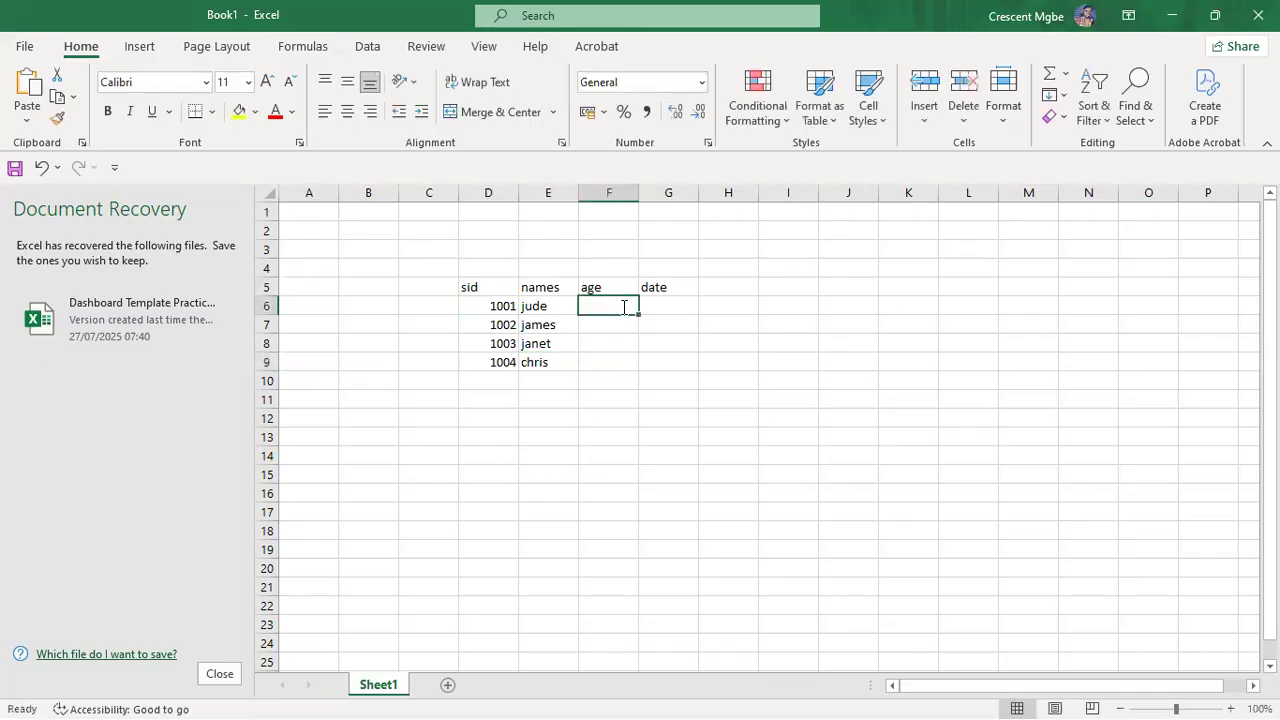
type("49")
left_click(581, 322)
type("30")
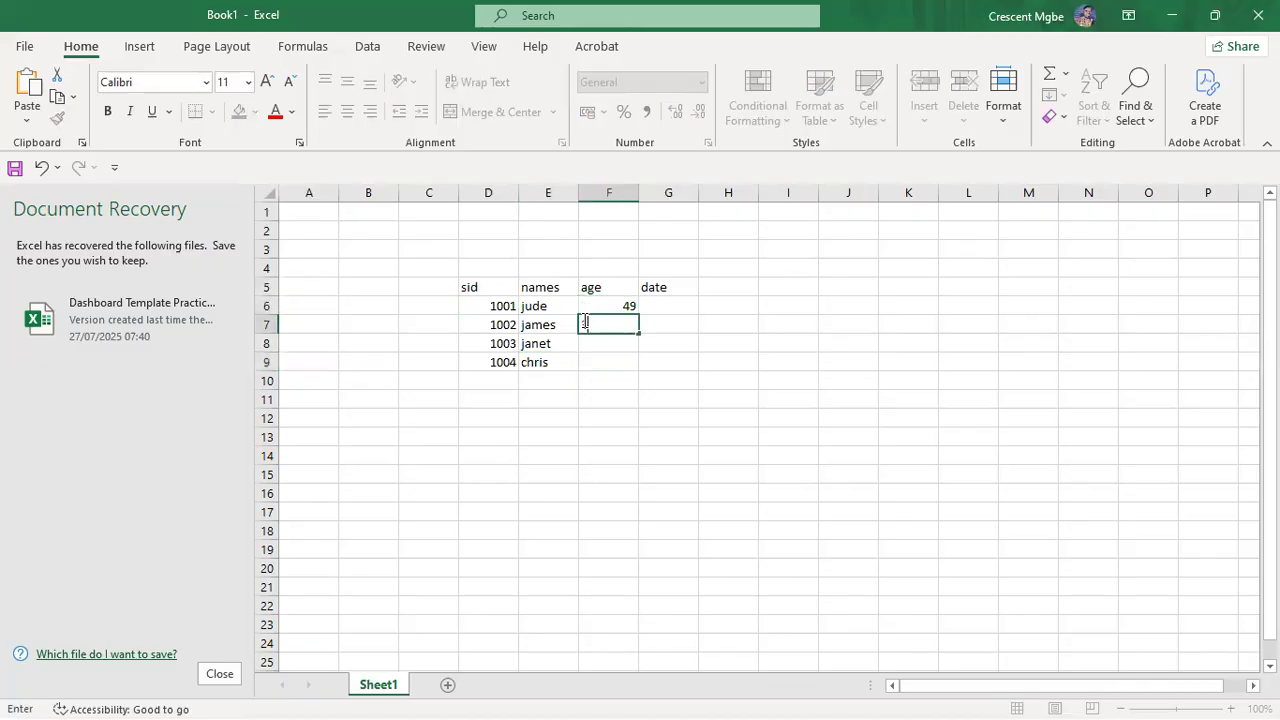
left_click(594, 343)
type("36")
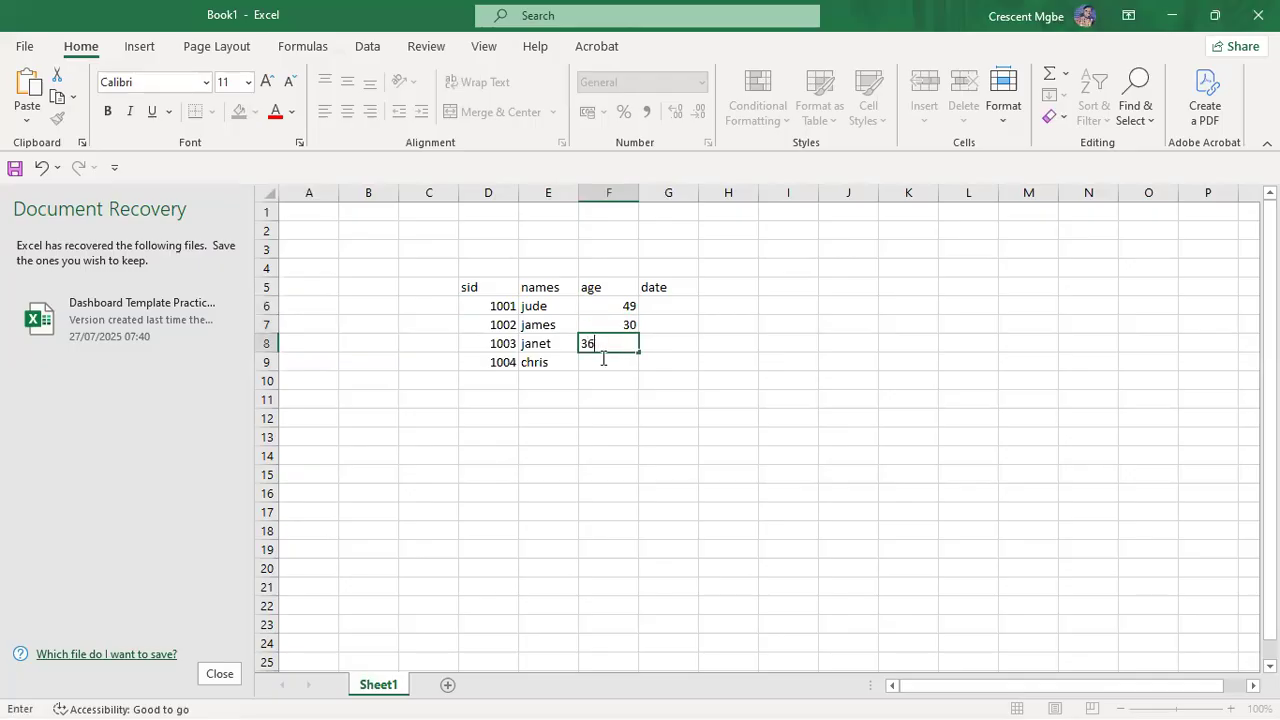
left_click(600, 361)
type("23")
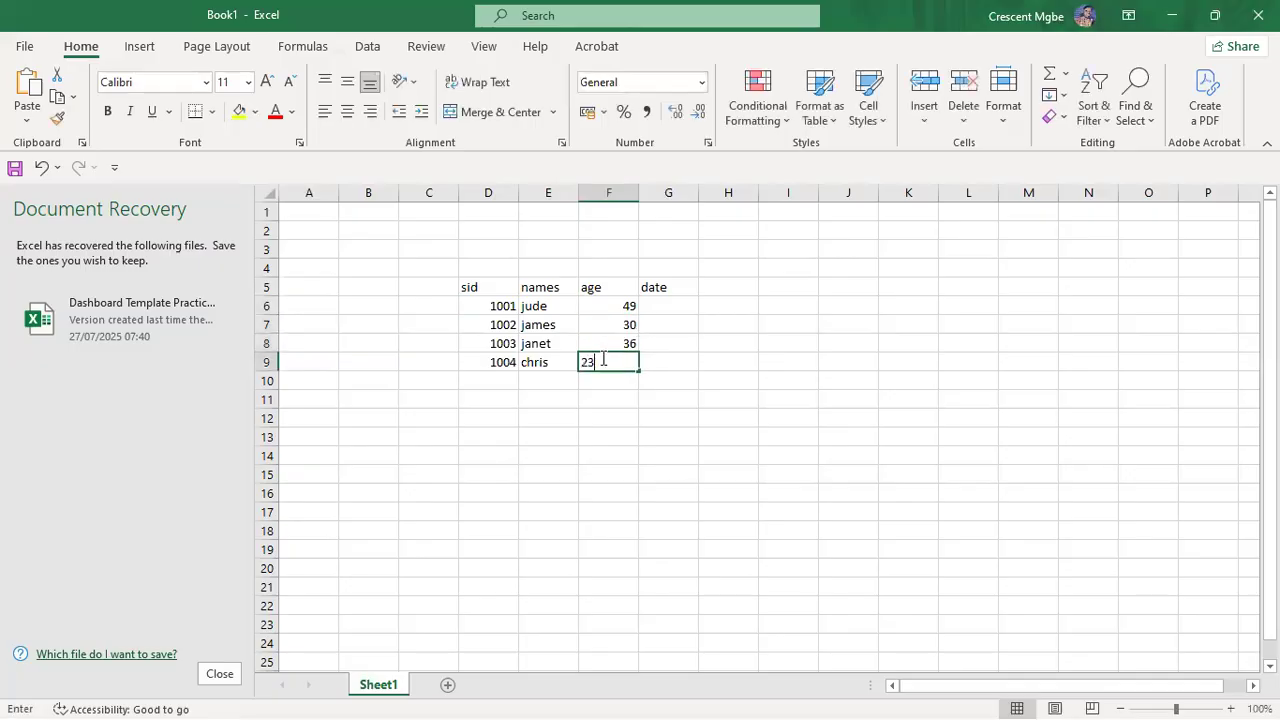
- Enter the date 1/1/2026 in G6 and fill the daily series down to G9
left_click(667, 305)
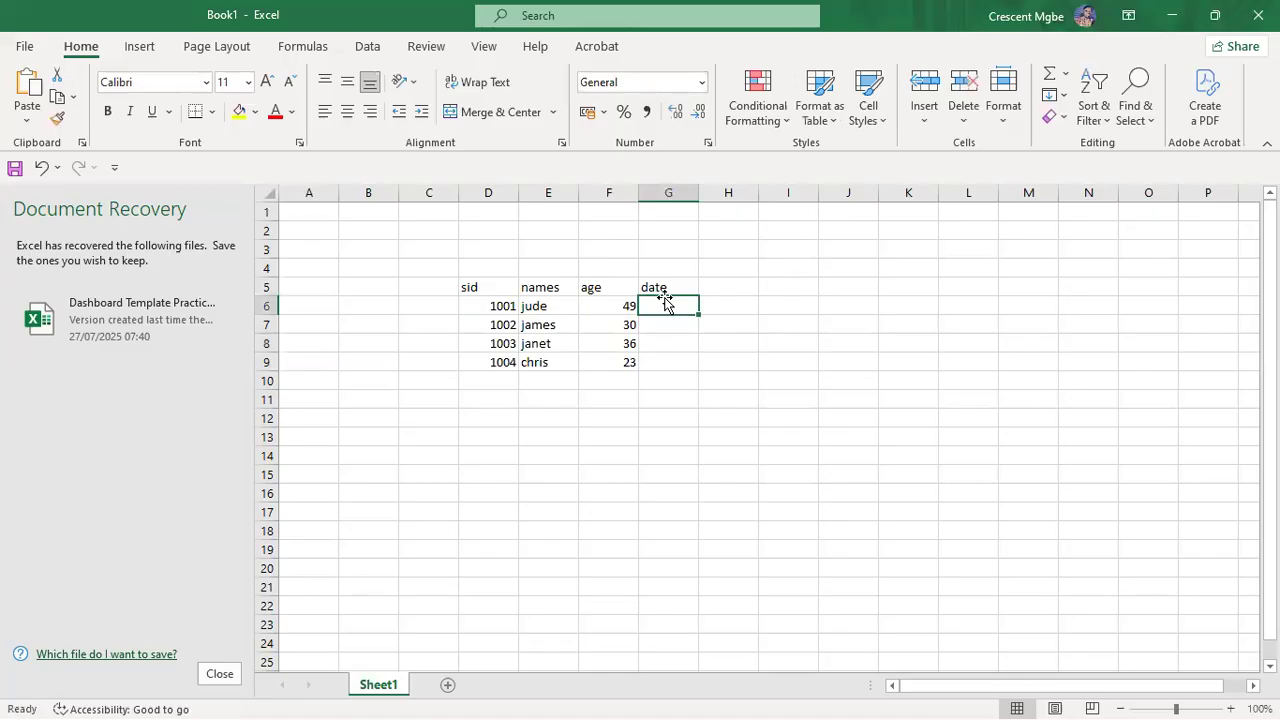
type("1/")
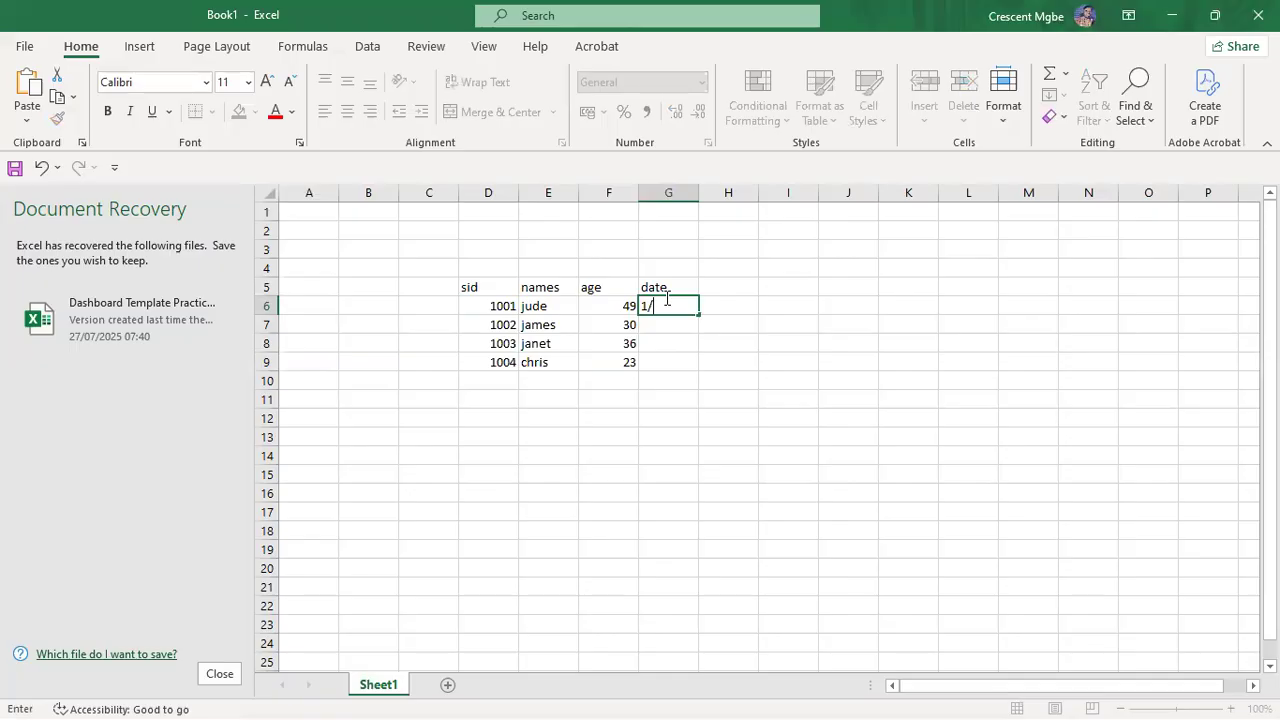
key("BackSpace")
key("BackSpace")
type("1/1/2026")
key("ctrl+Return")
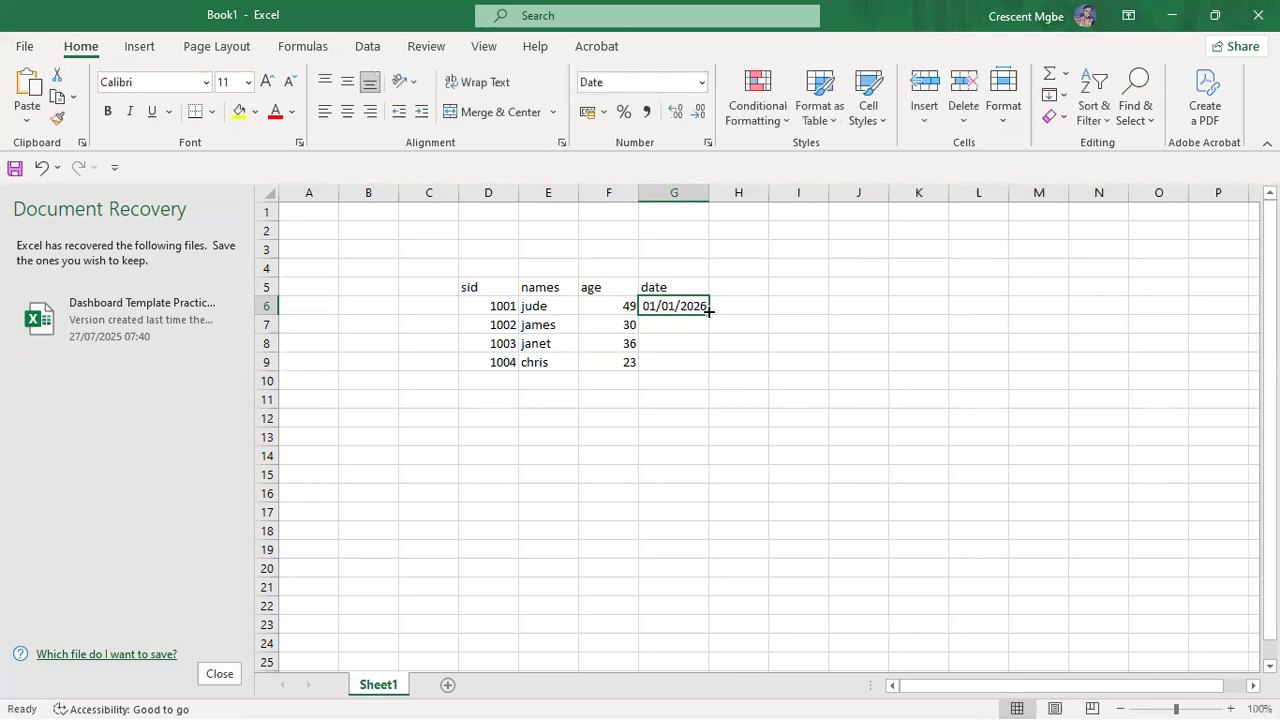
left_click_drag(709, 314, 705, 366)
left_click(912, 416)
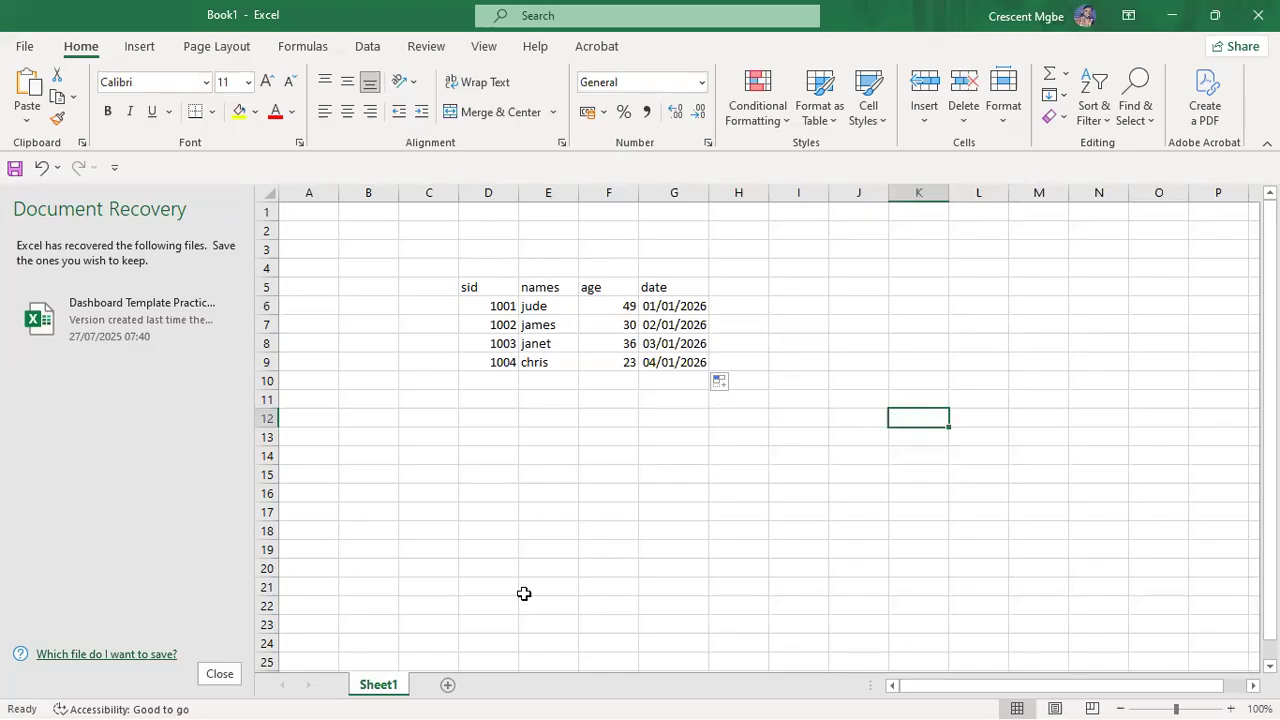
- Enter the labels "quantitative" in K5, "qualitative/categorica" in K6 and "count" in N5
left_click(927, 286)
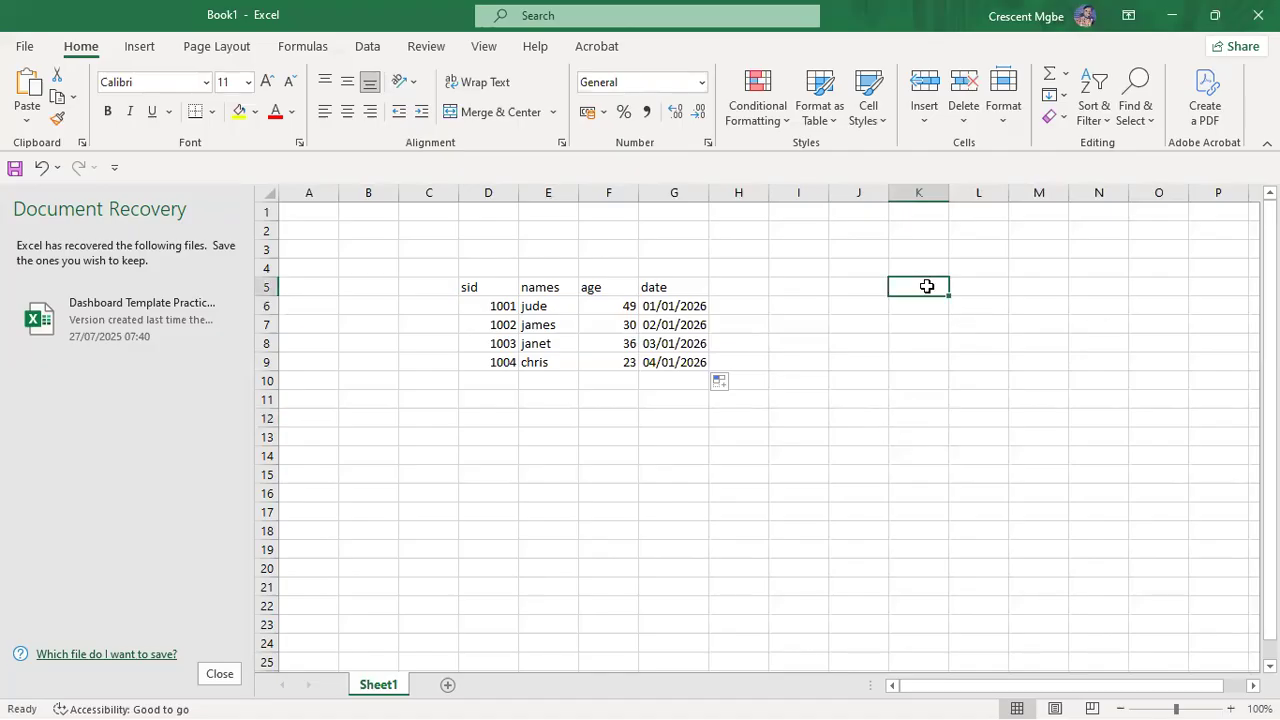
type("qu")
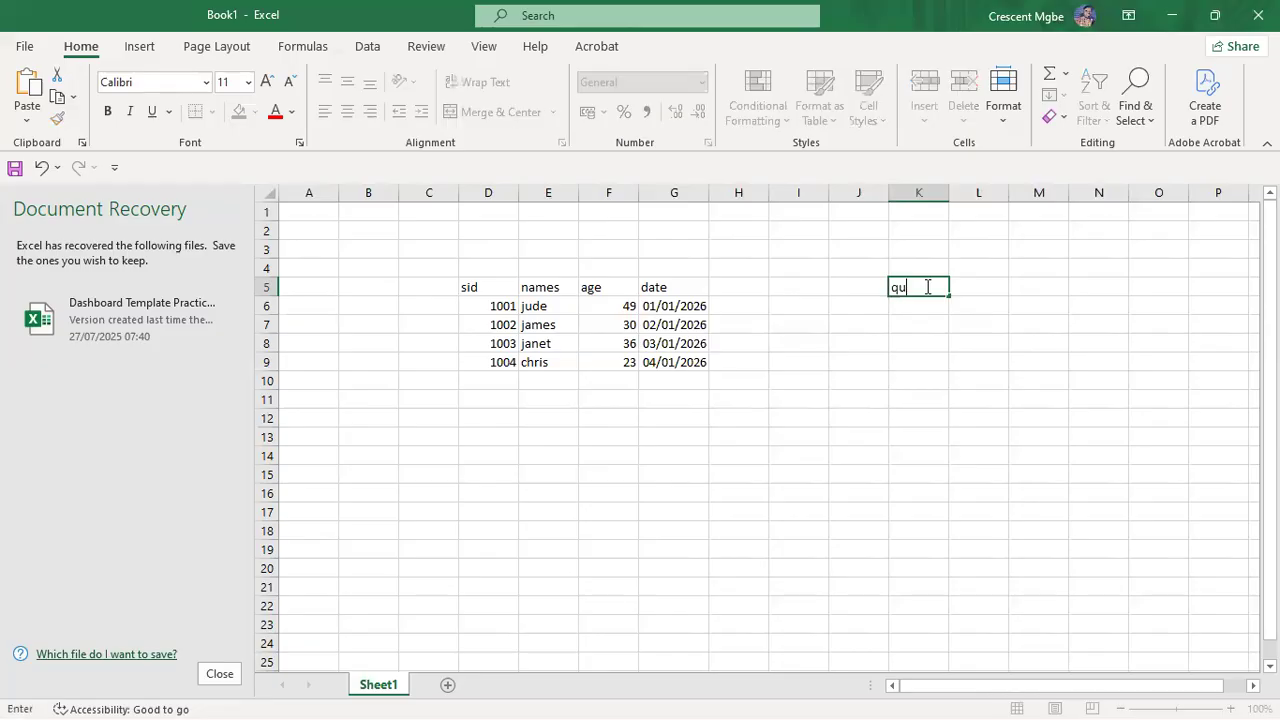
type("antitative")
left_click(924, 307)
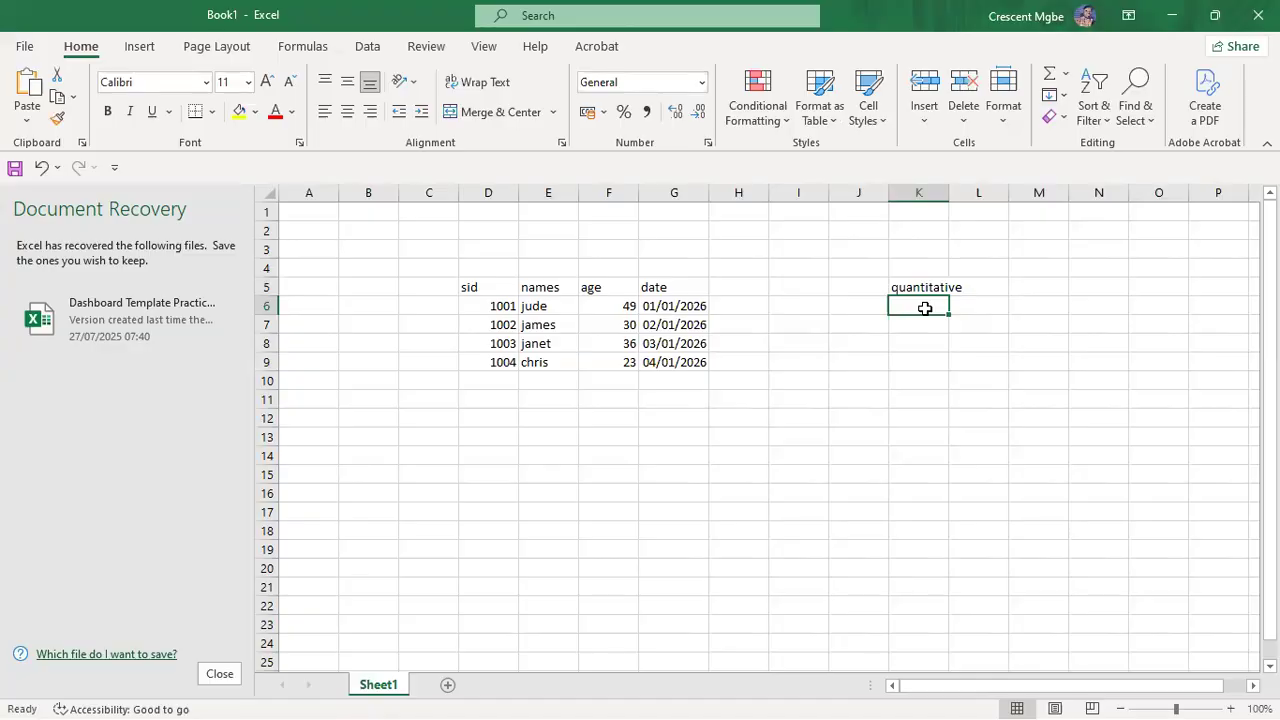
type("qual")
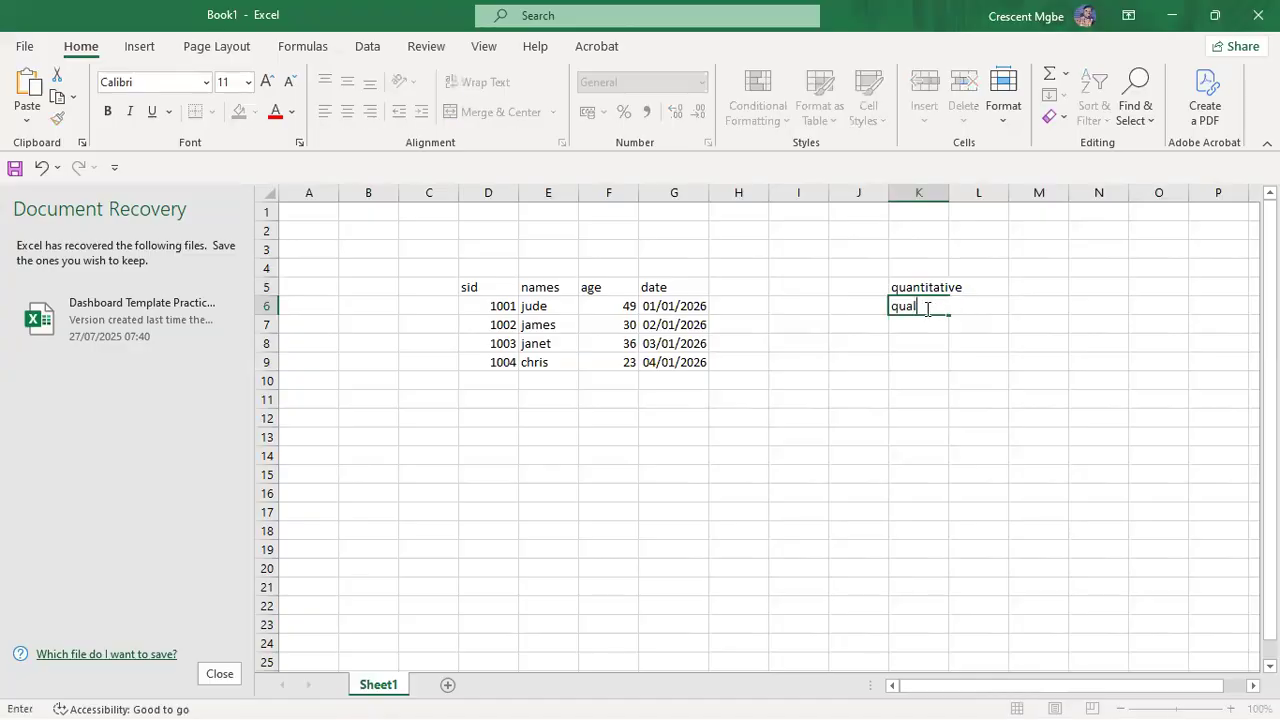
type("itative /categorica")
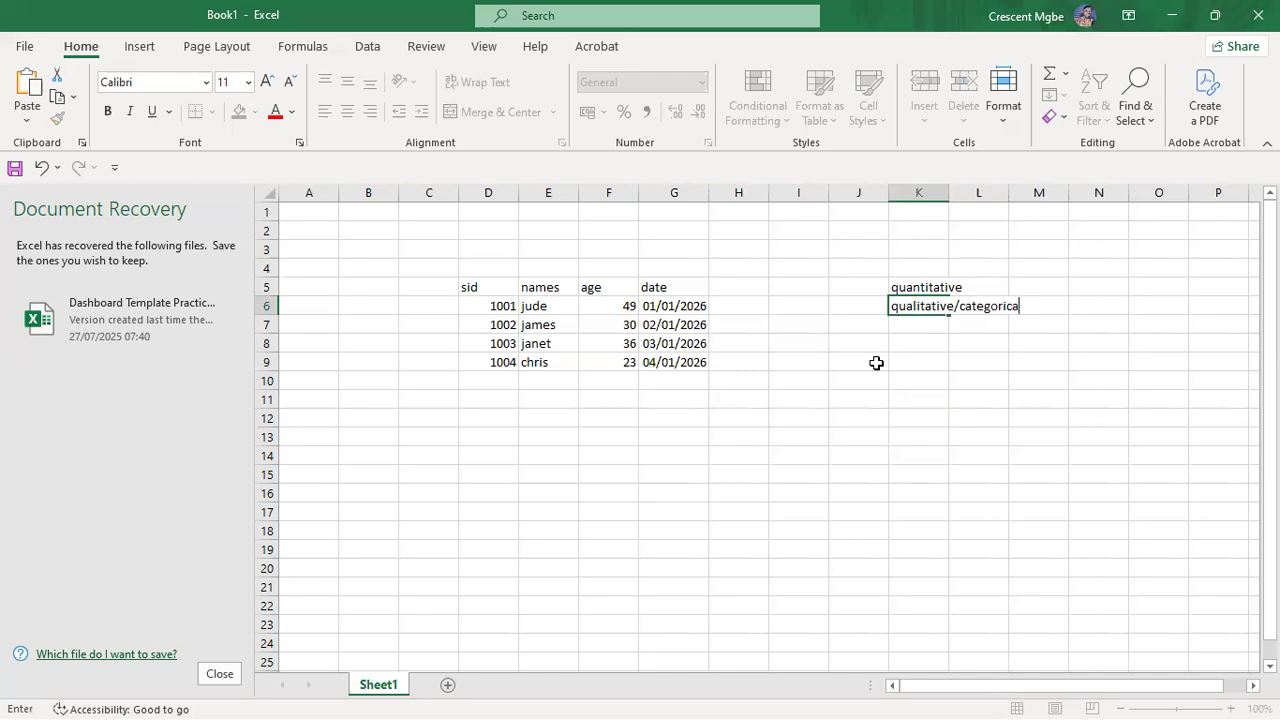
left_click(943, 457)
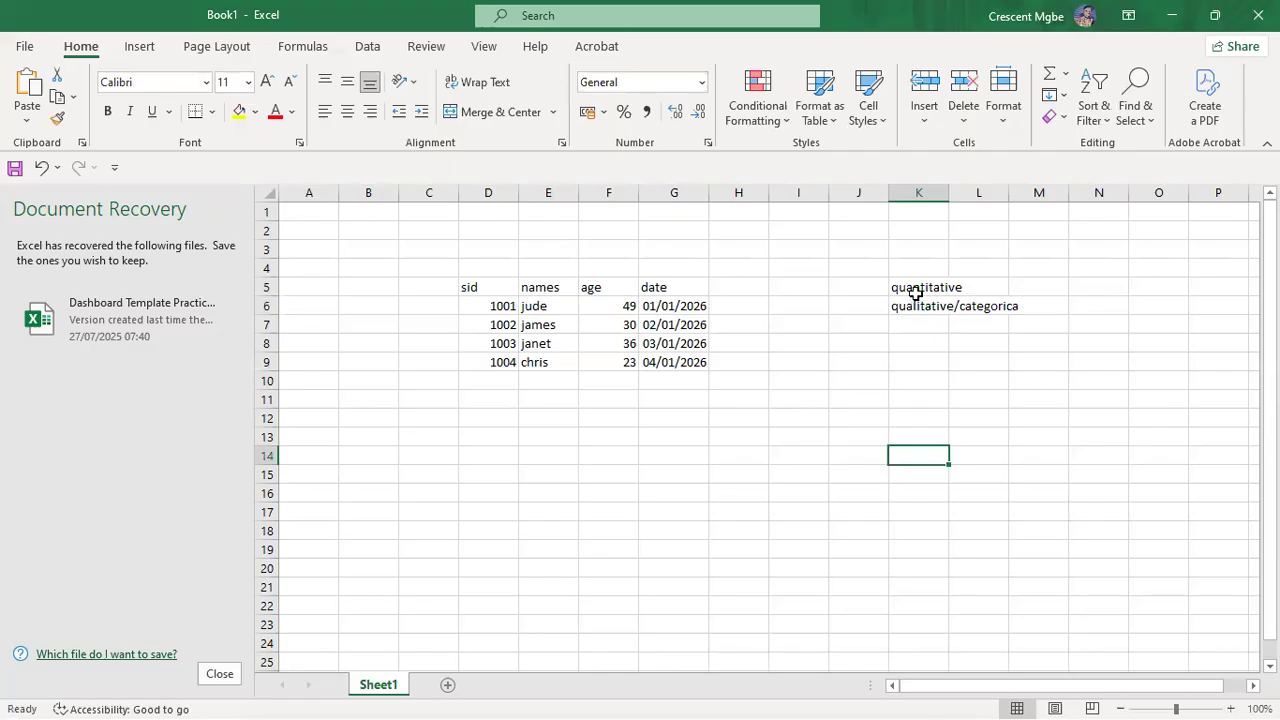
left_click(1086, 289)
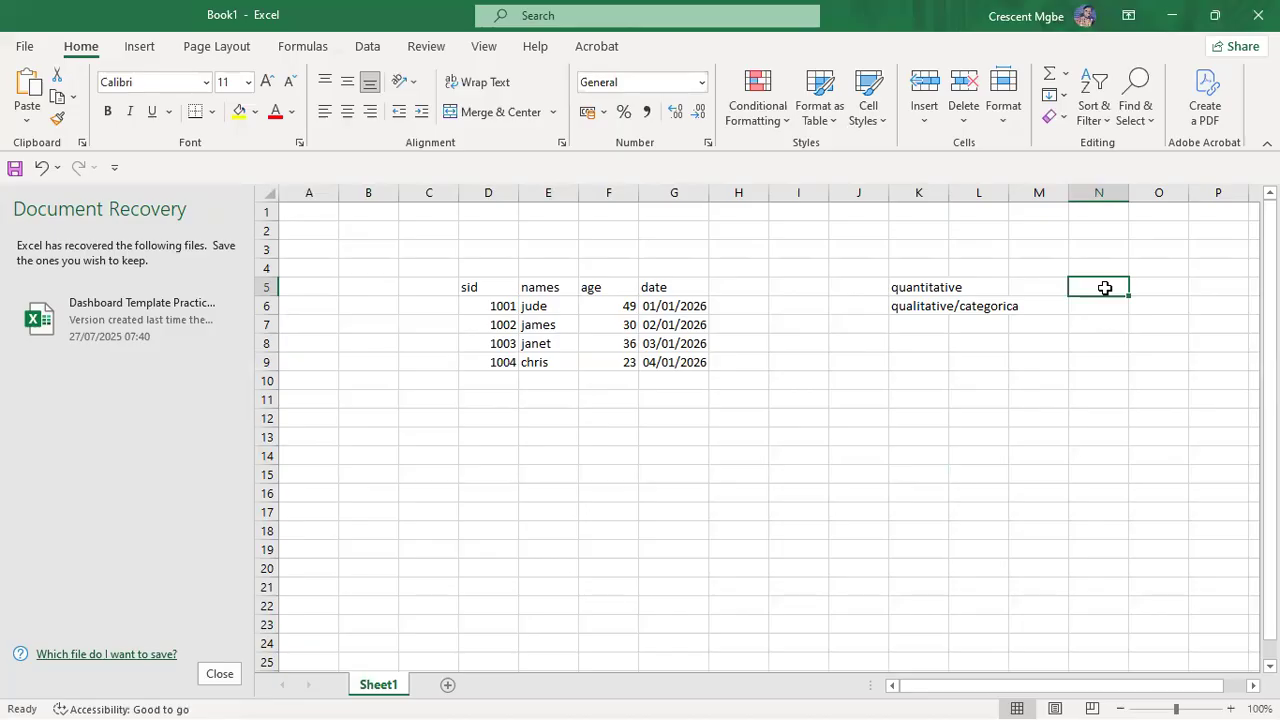
type("count")
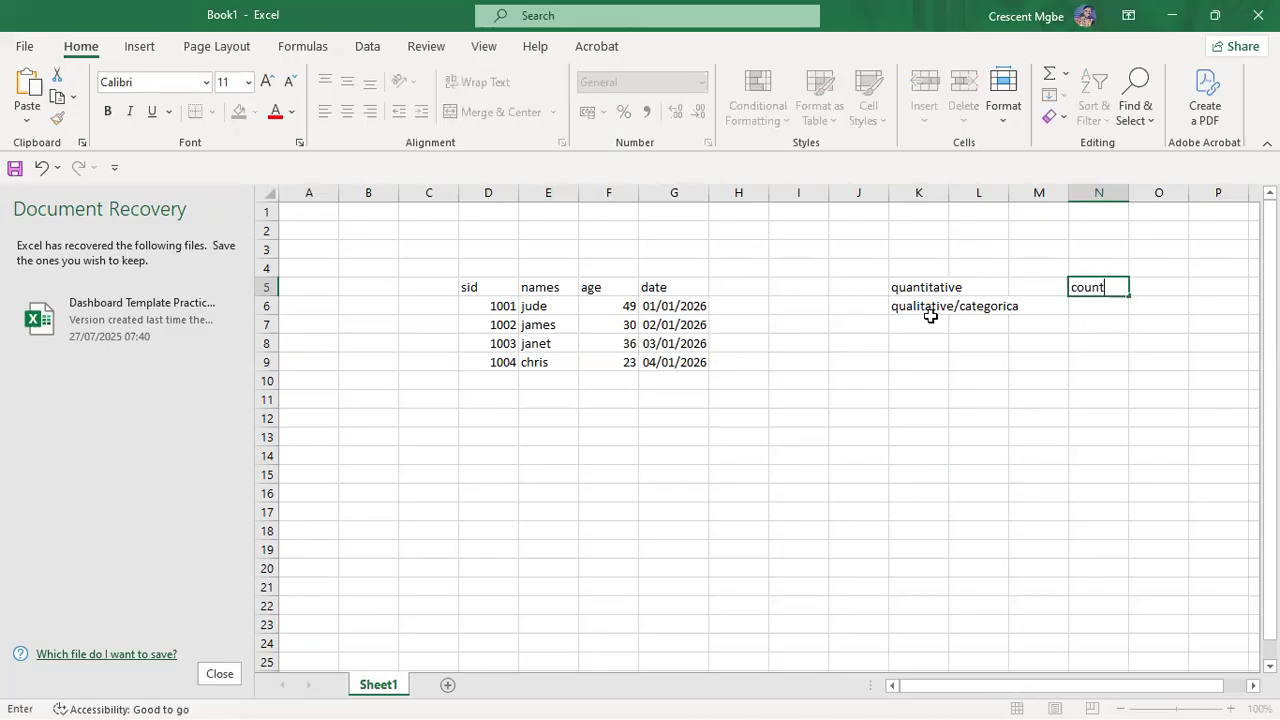
- Examine the sid column as a whole and its individual values in D6 to D9
left_click(490, 192)
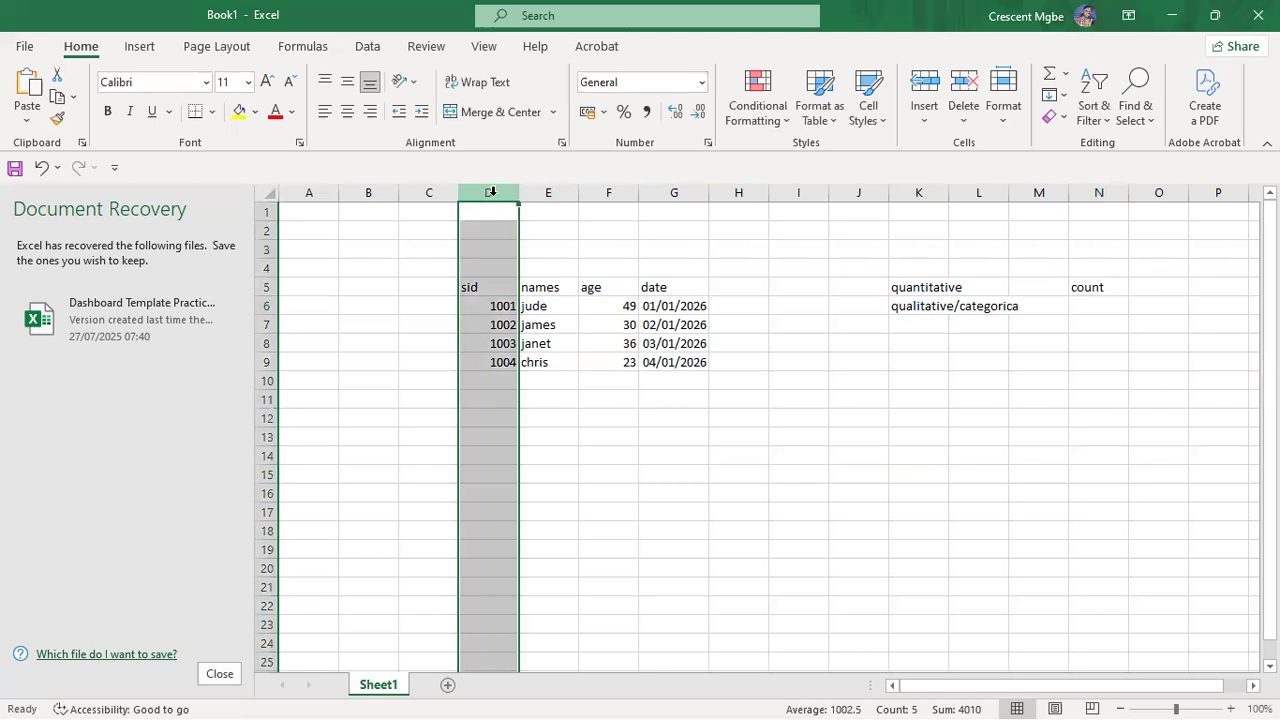
left_click(480, 312)
key("Down")
key("Down")
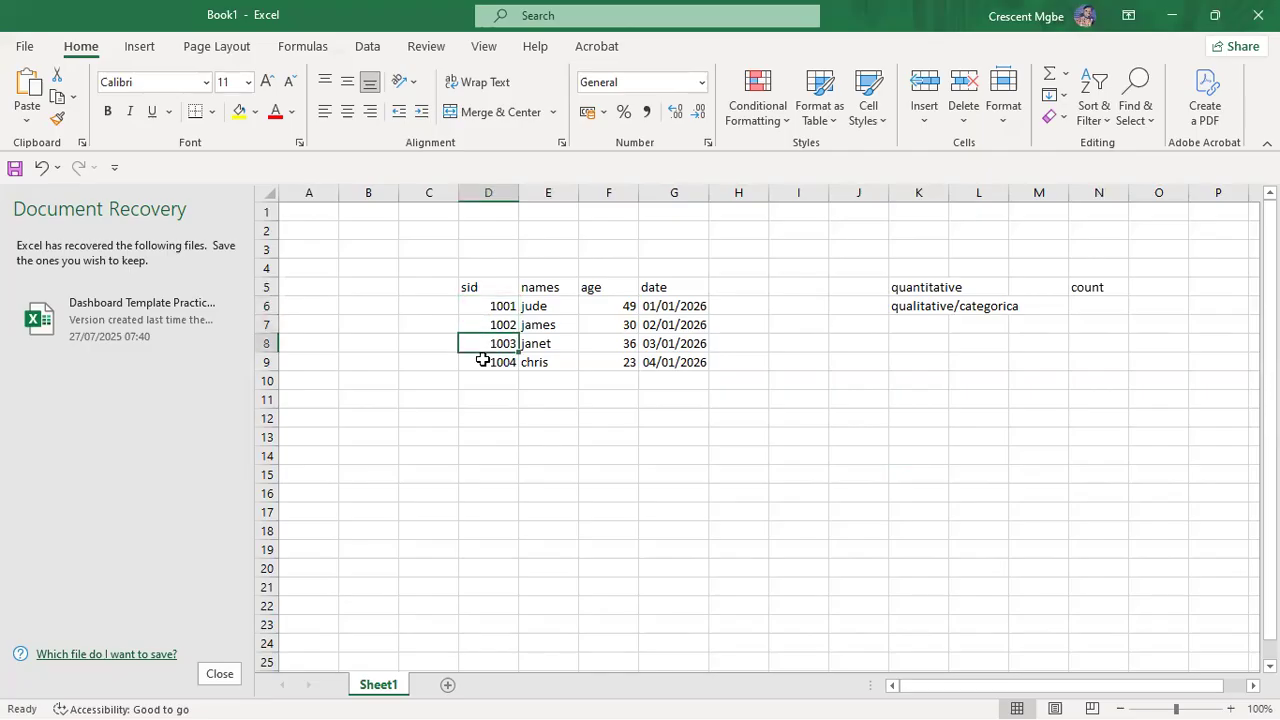
key("Down")
left_click(482, 309)
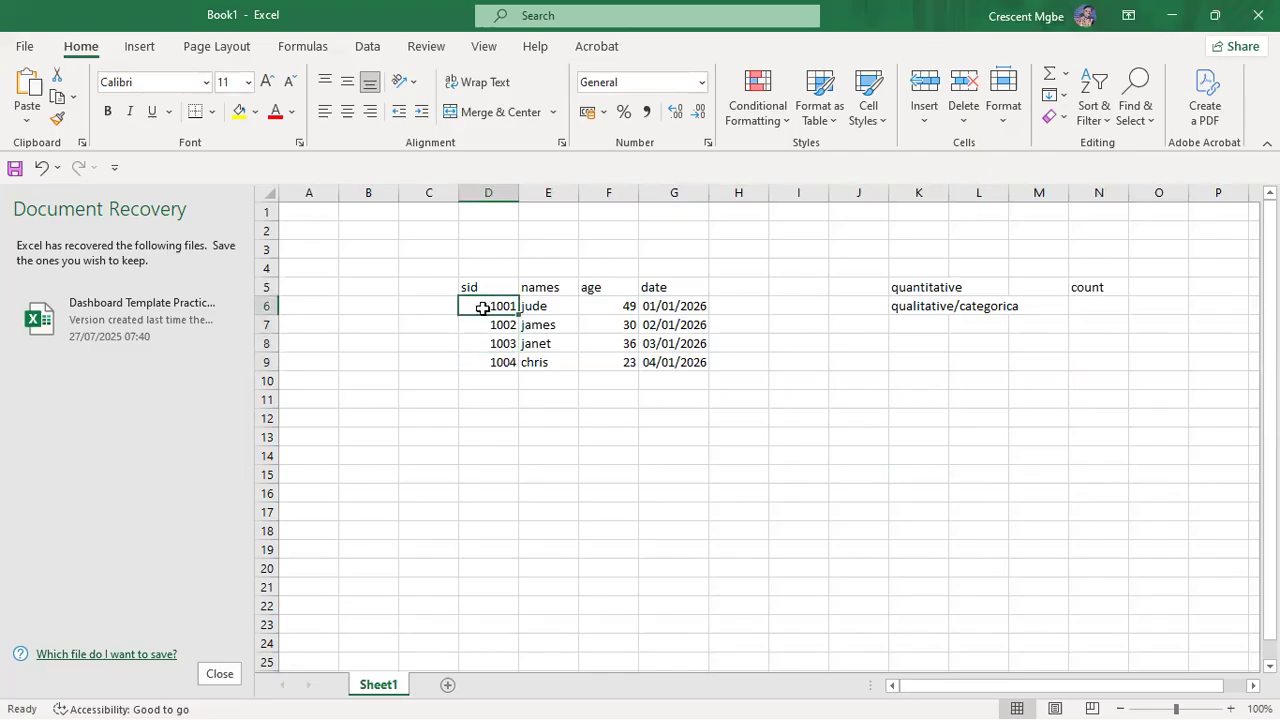
left_click(488, 192)
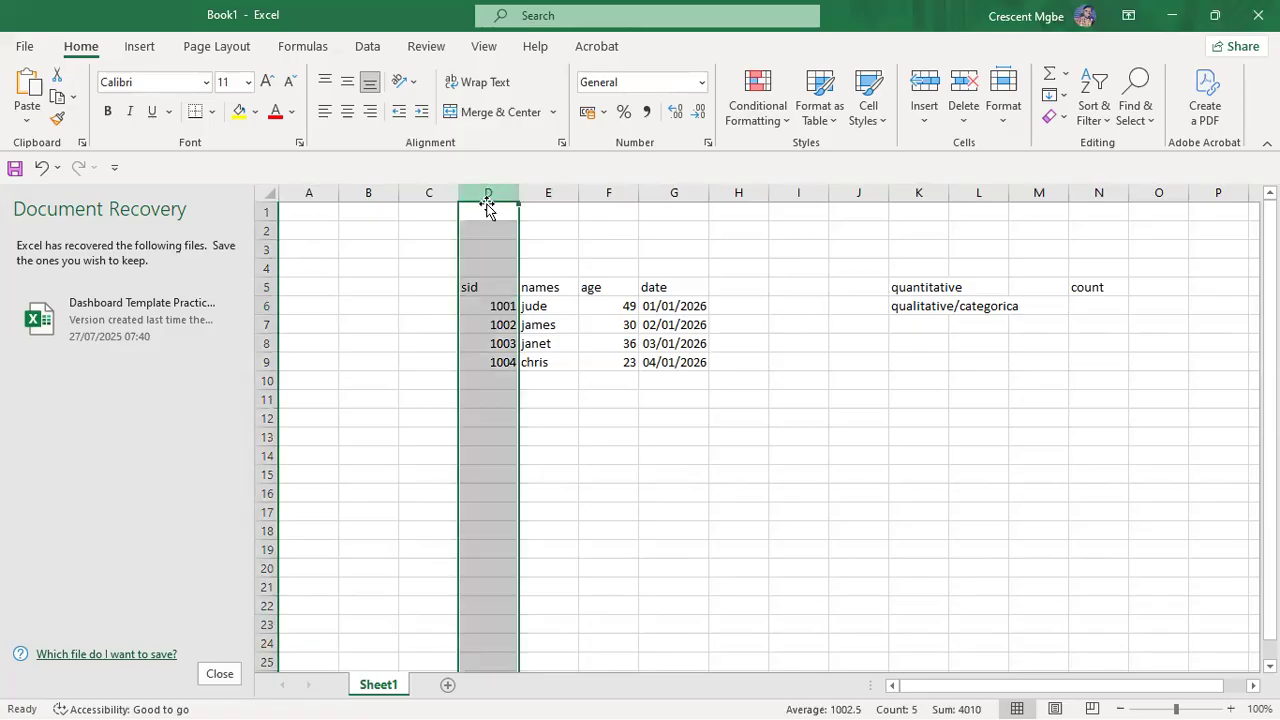
left_click(486, 310)
left_click(487, 325)
left_click(490, 344)
left_click(491, 359)
left_click(488, 192)
left_click(494, 325)
left_click(492, 306)
left_click(490, 325)
key("Down")
key("Down")
left_click(488, 303)
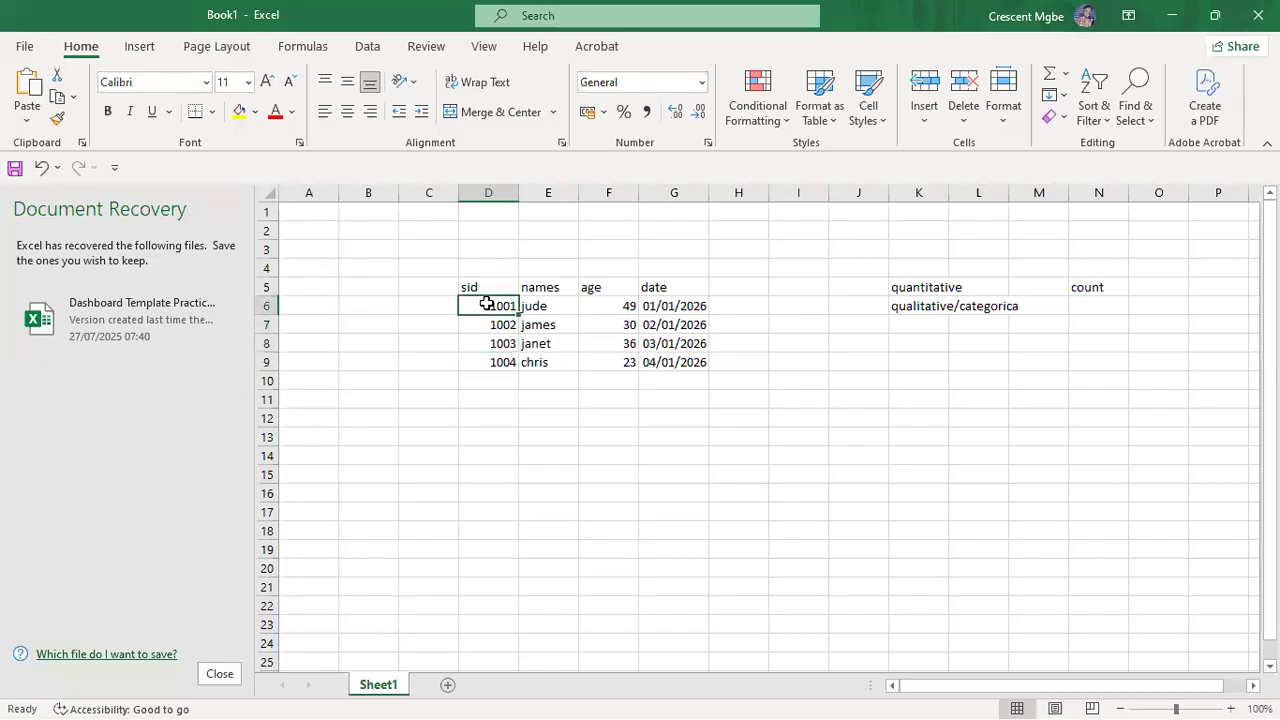
- Examine the sid, names, age and date columns one by one against the "quantitative" label in K5
left_click(478, 330)
key("Down")
key("Down")
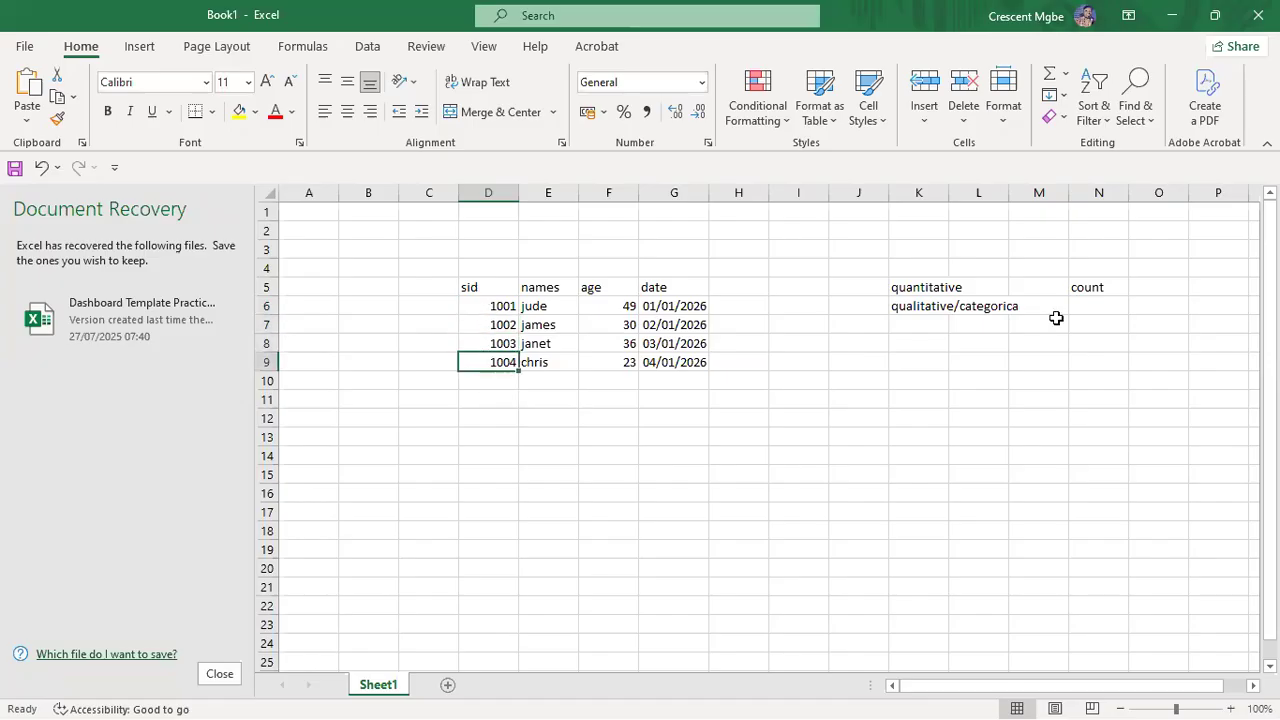
left_click(931, 289)
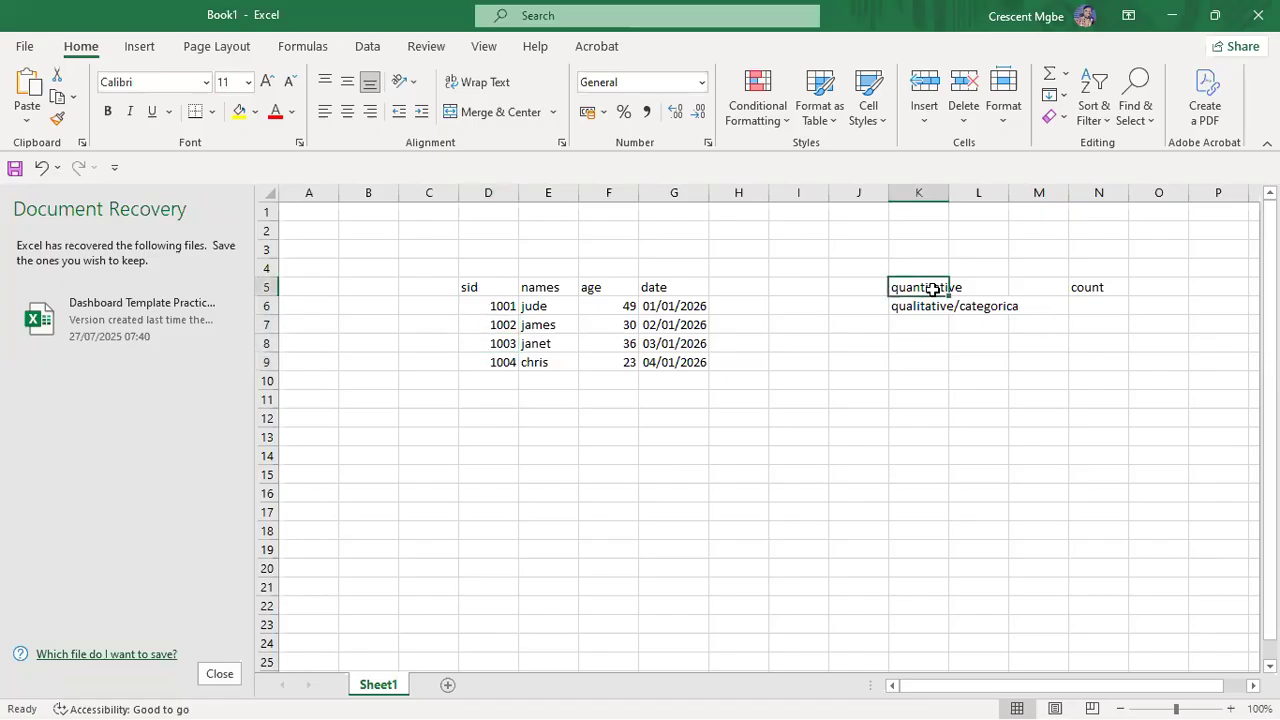
left_click(492, 192)
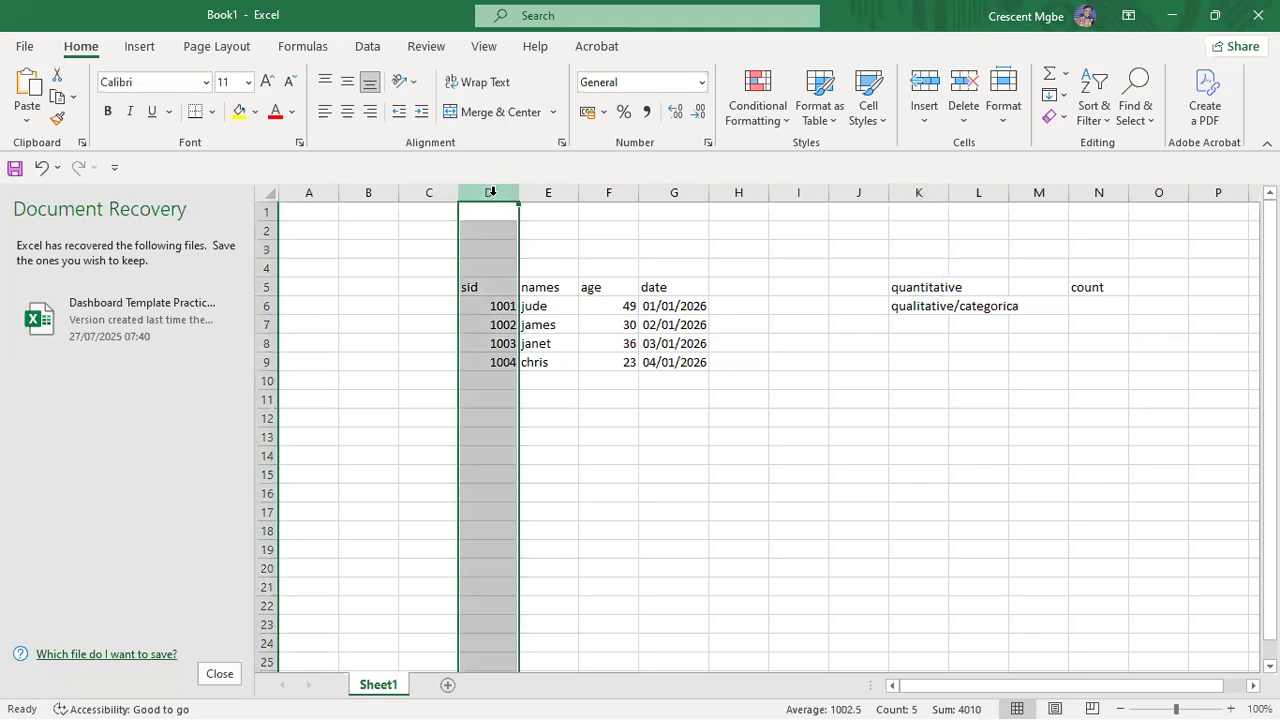
left_click(552, 192)
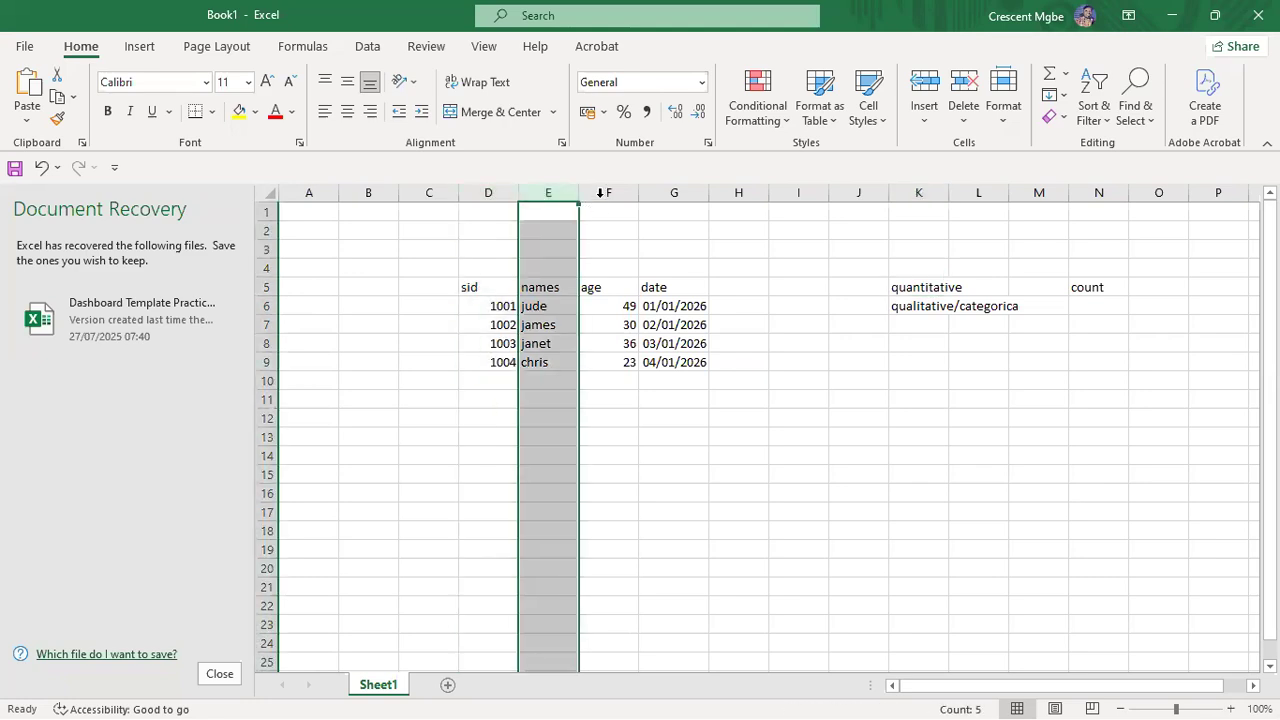
left_click(602, 192)
left_click(674, 192)
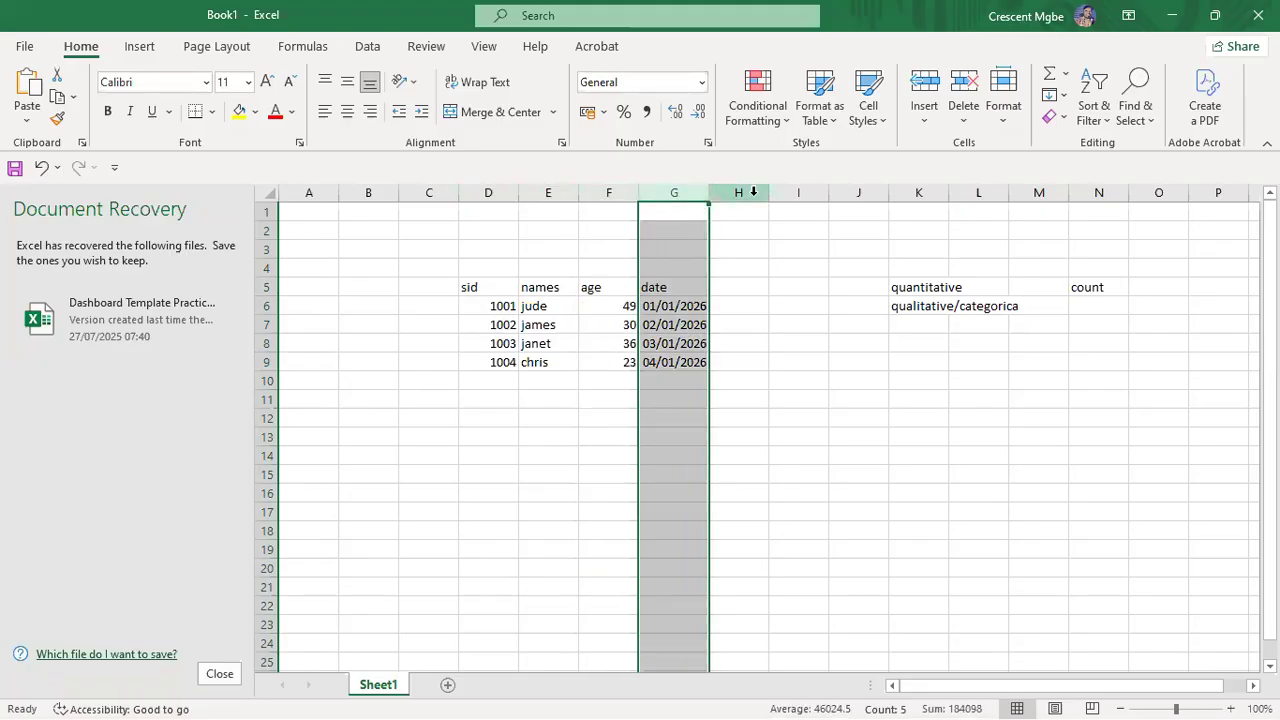
left_click(488, 192)
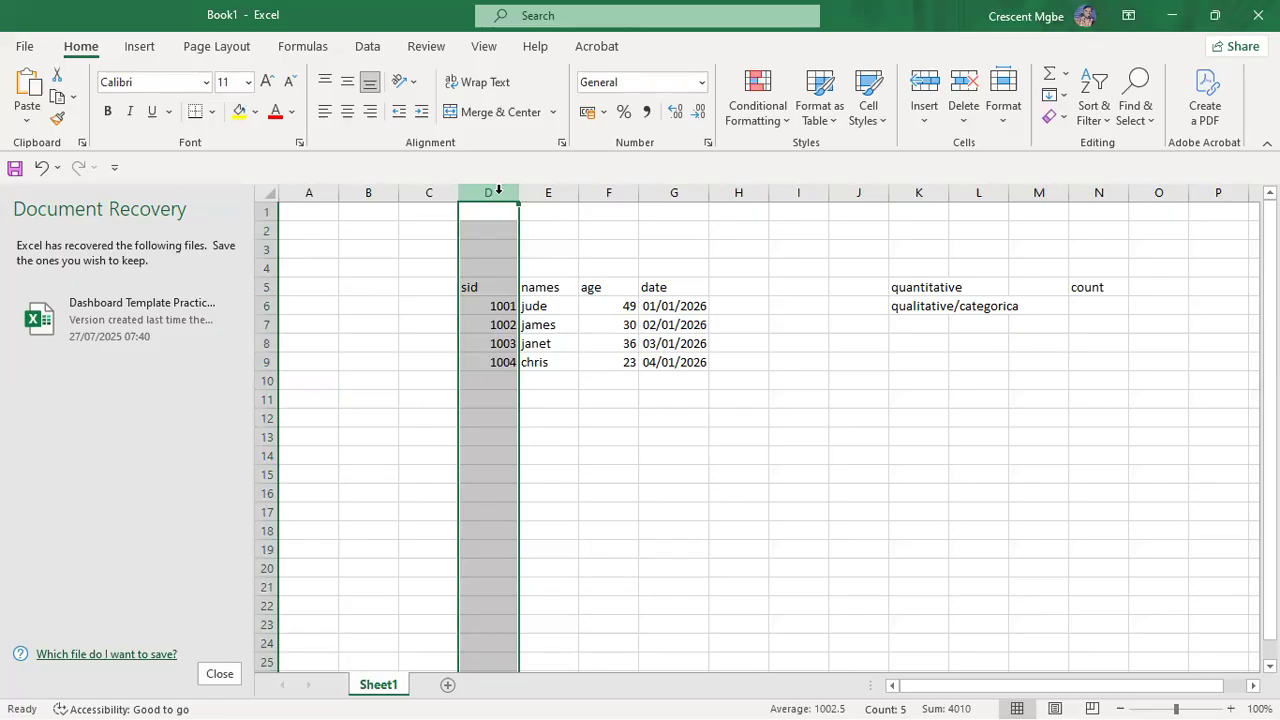
left_click(551, 190)
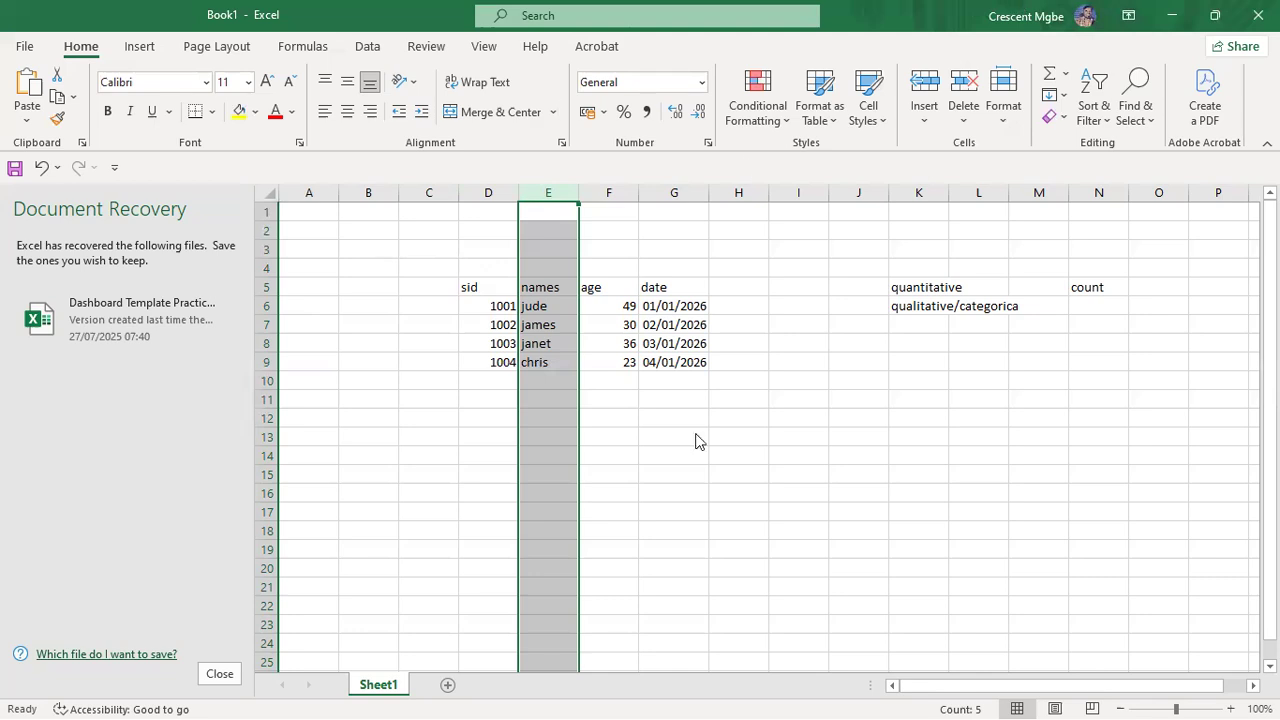
left_click(820, 344)
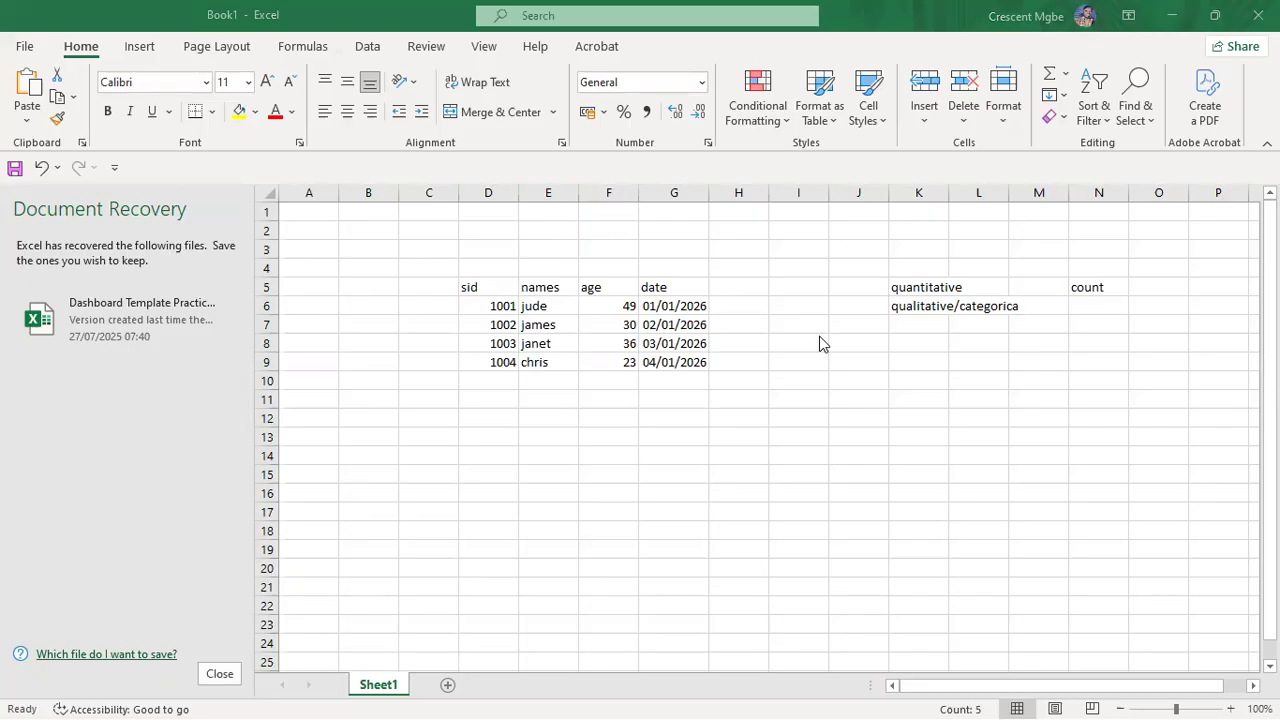
- Compare the names, age and sid columns with the data type and count labels in row 5
left_click(559, 186)
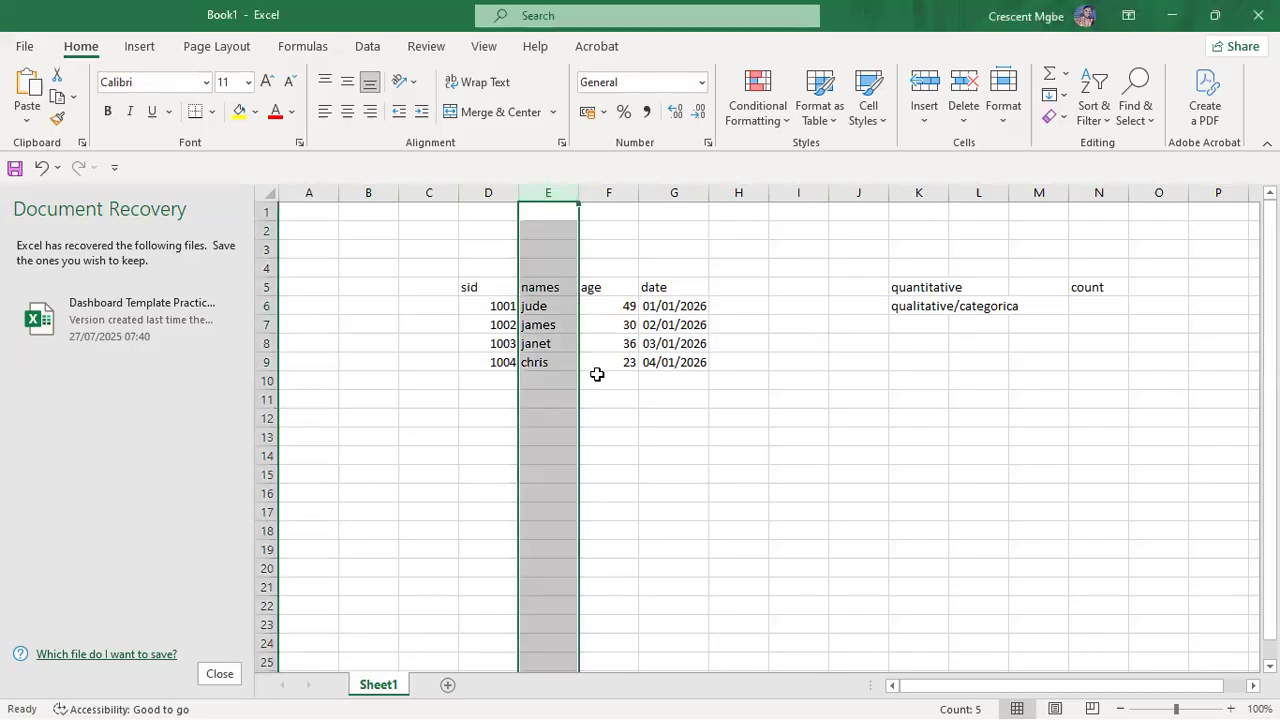
left_click(619, 192)
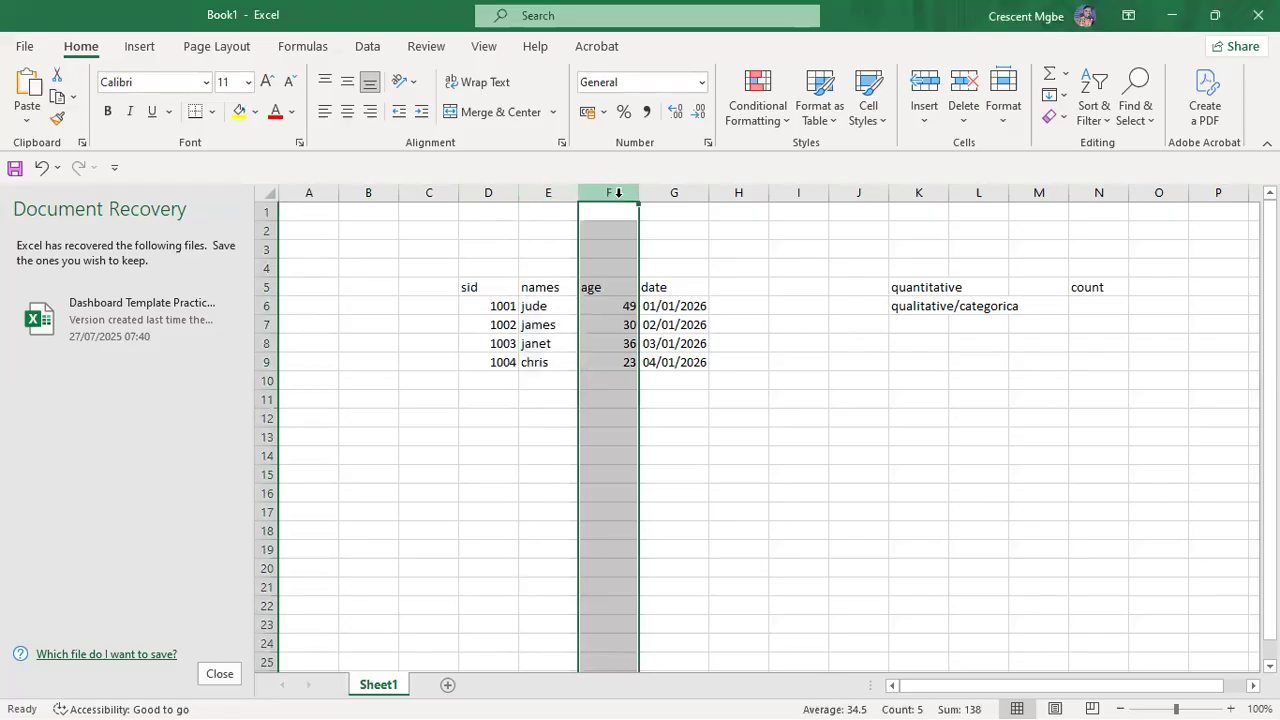
left_click(627, 305)
key("Delete")
key("ctrl+z")
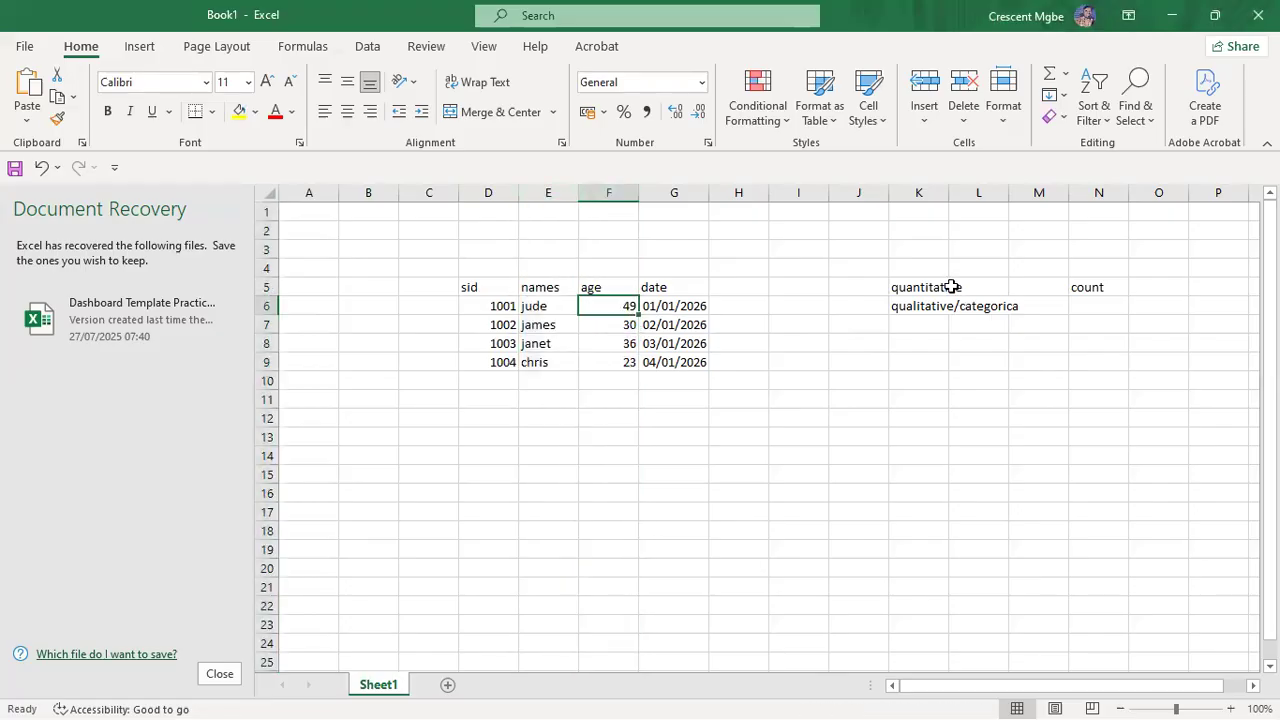
left_click(952, 286)
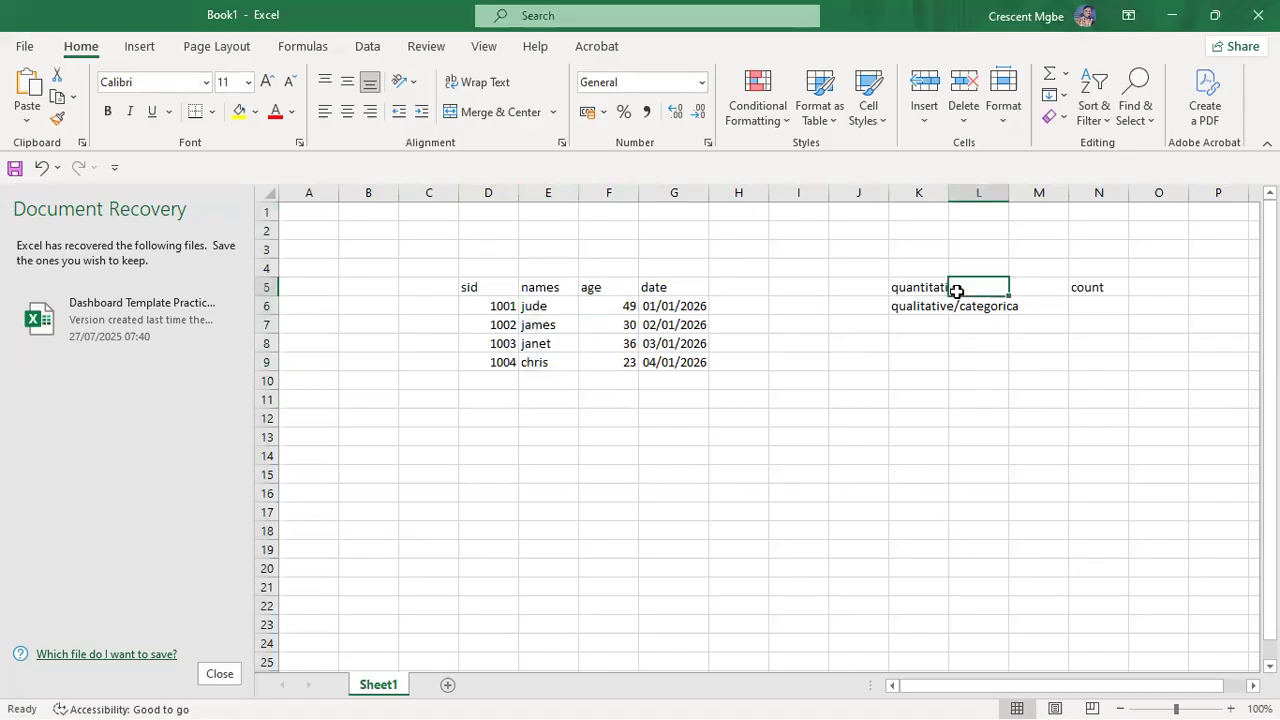
left_click(1118, 286)
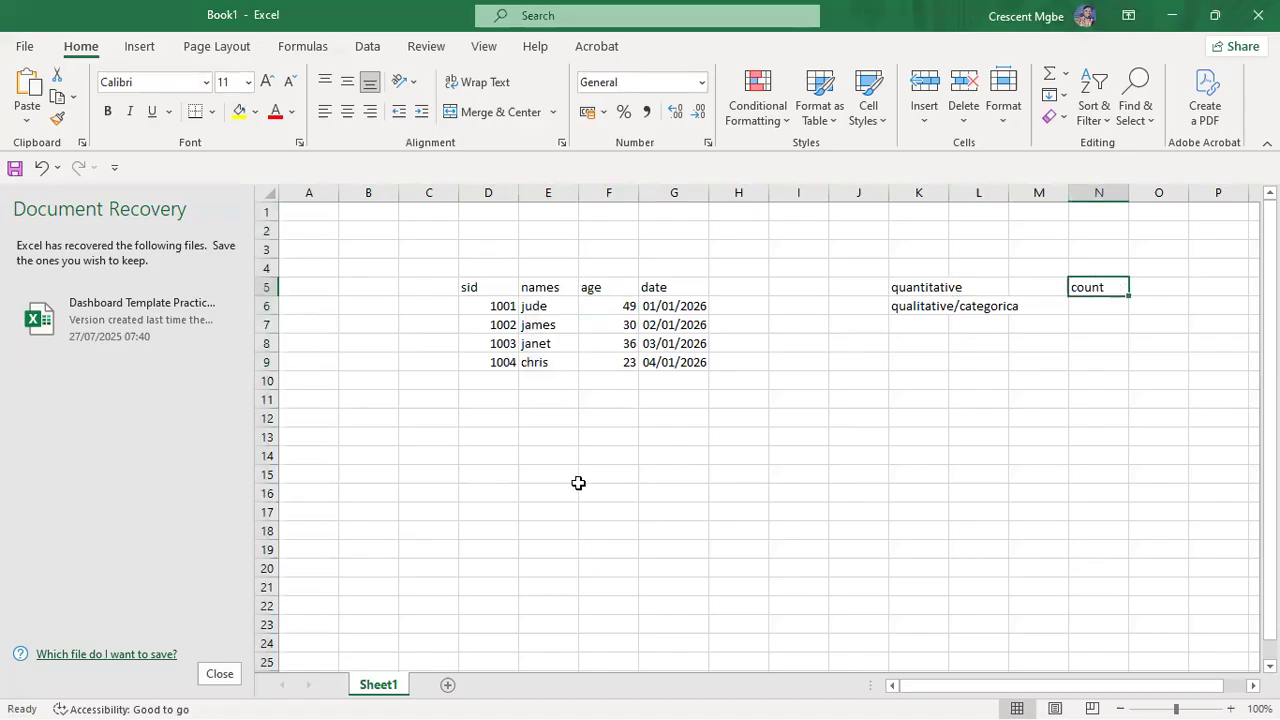
left_click(493, 190)
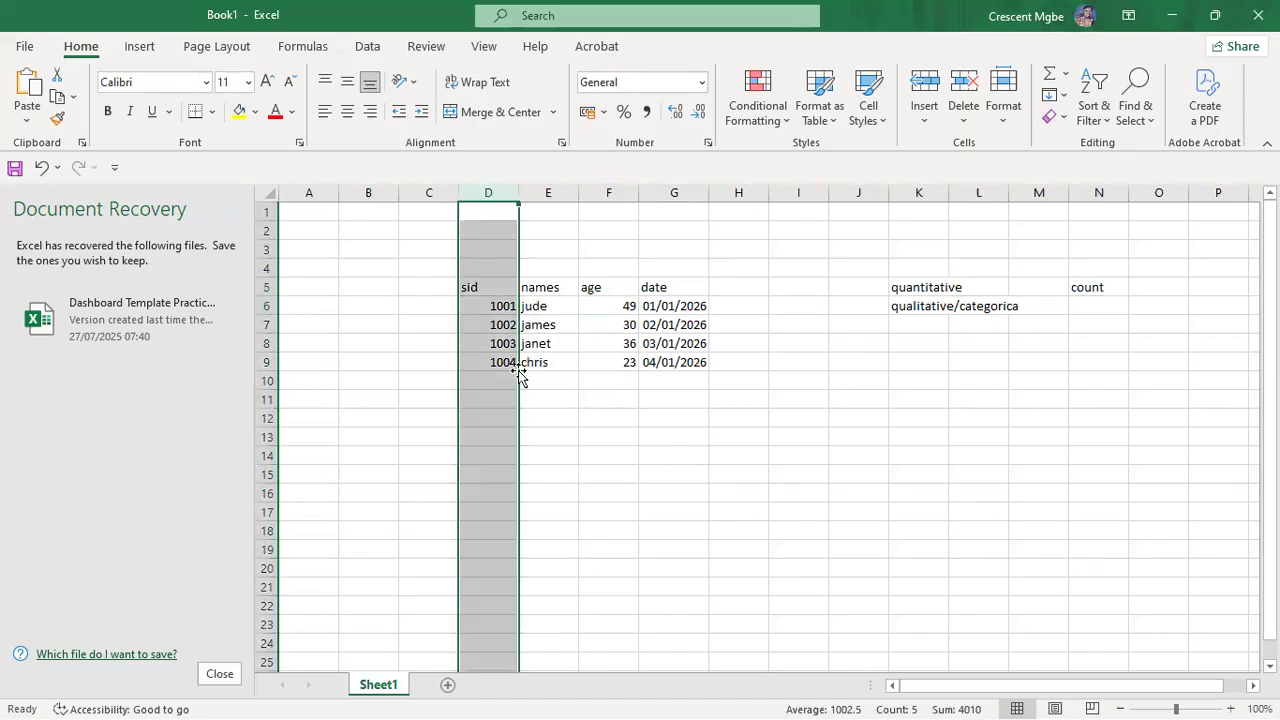
left_click(488, 313)
left_click(488, 322)
left_click(488, 362)
- Prefix the sid values in D6 and D7 with "s"
double_click(490, 309)
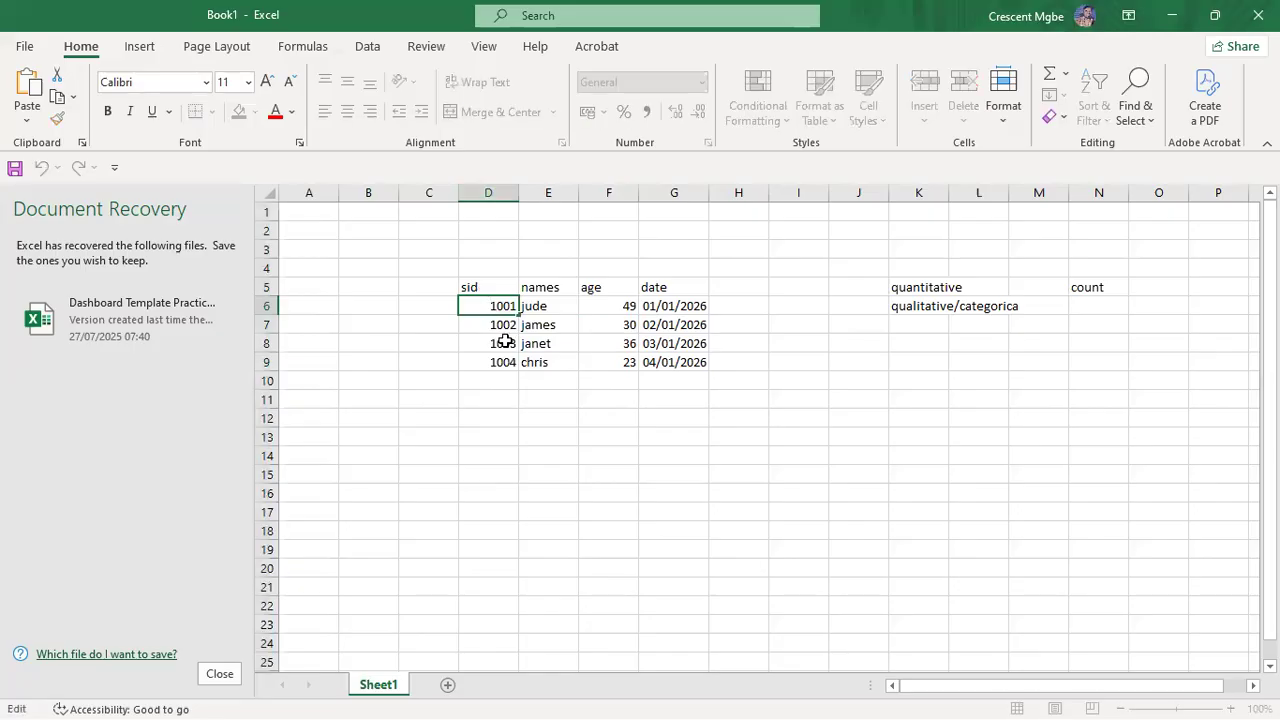
type("s")
left_click(480, 326)
double_click(480, 326)
type("s")
key("BackSpace")
type("s")
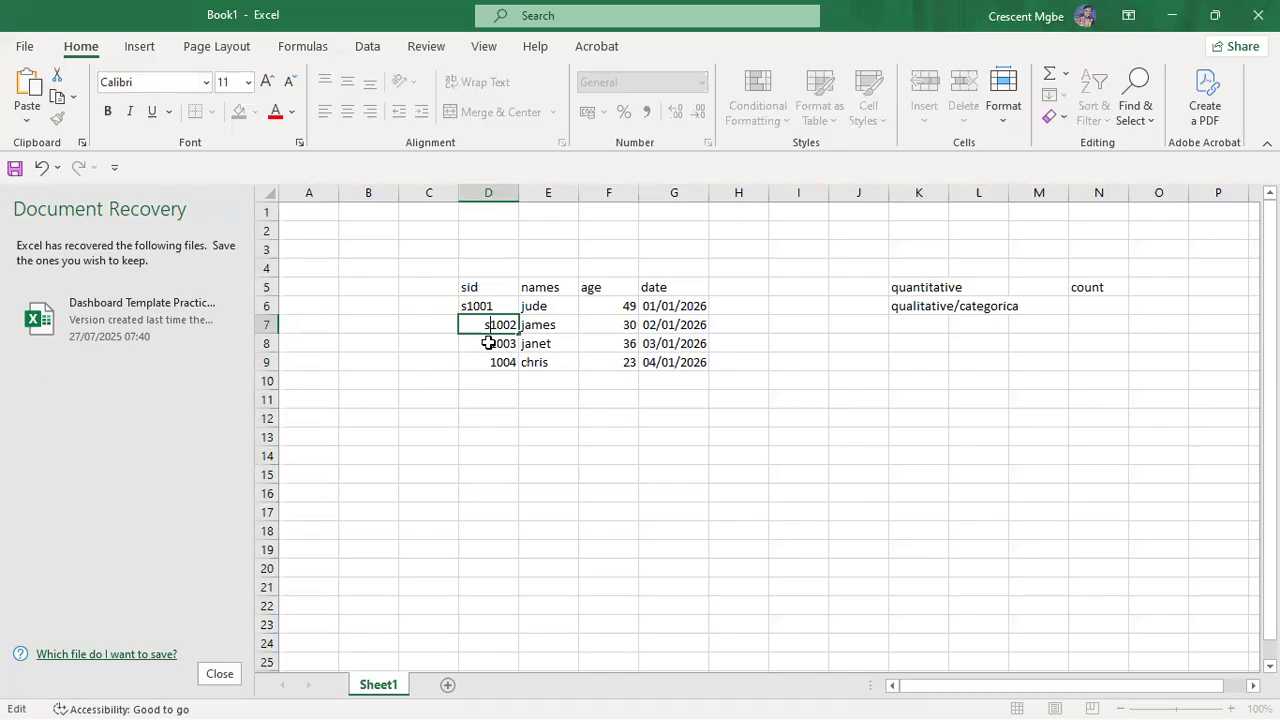
left_click(487, 344)
double_click(488, 343)
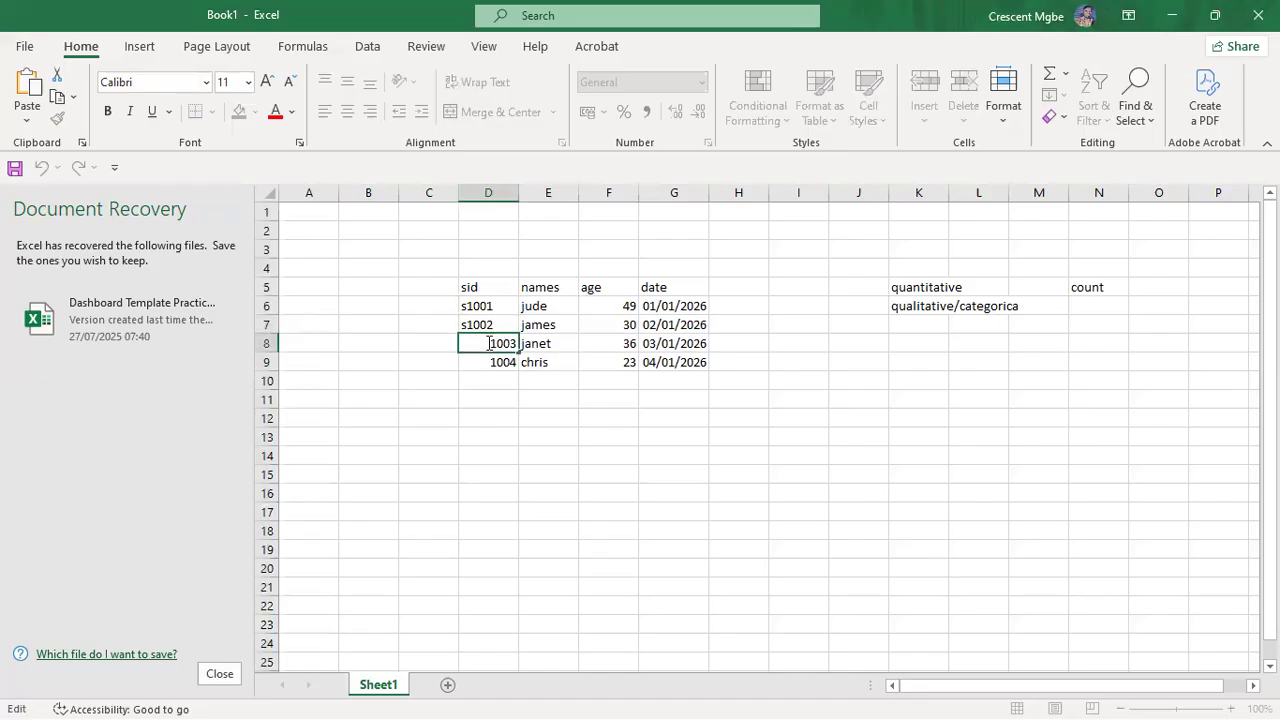
- Change the prefix of the sid values in D6 and D7 to "DA"
left_click(469, 305)
double_click(469, 305)
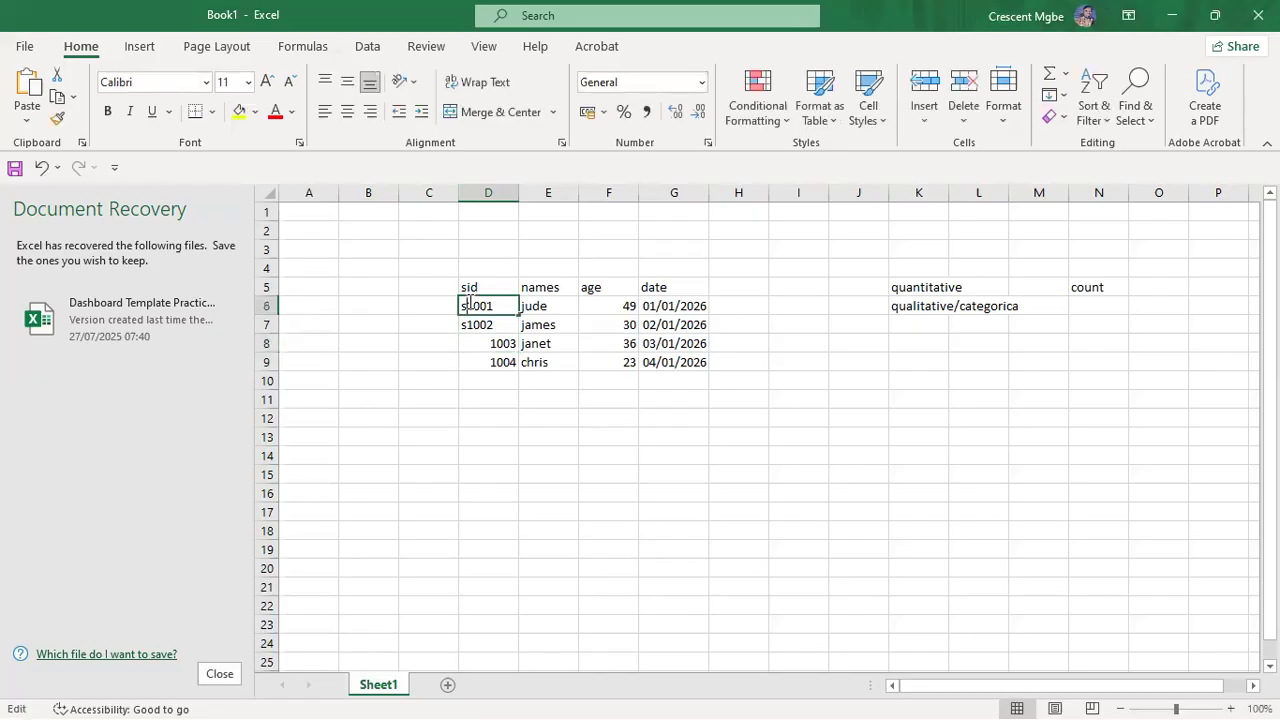
key("BackSpace")
type("DA")
left_click(466, 329)
double_click(466, 329)
type("DA")
- Add the prefix "DA" to the sid values in D8 and D9
left_click(487, 350)
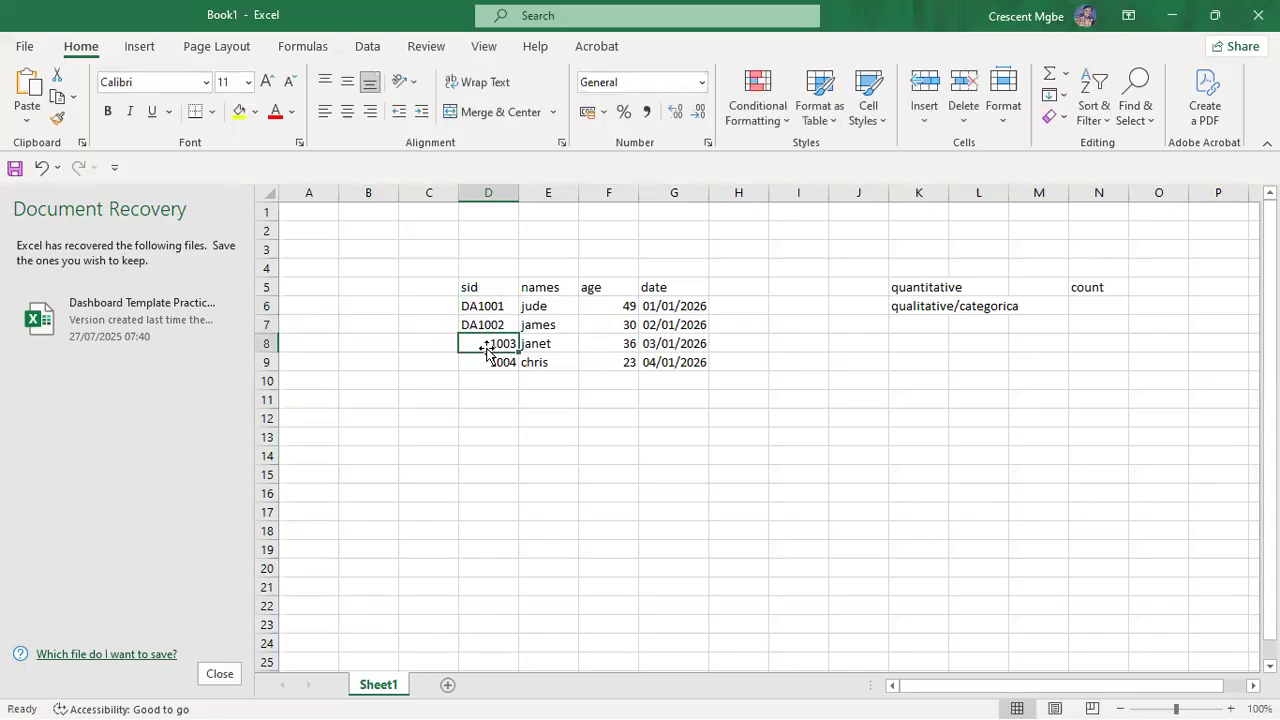
double_click(487, 343)
type("DA")
left_click(481, 362)
double_click(481, 362)
type("DA")
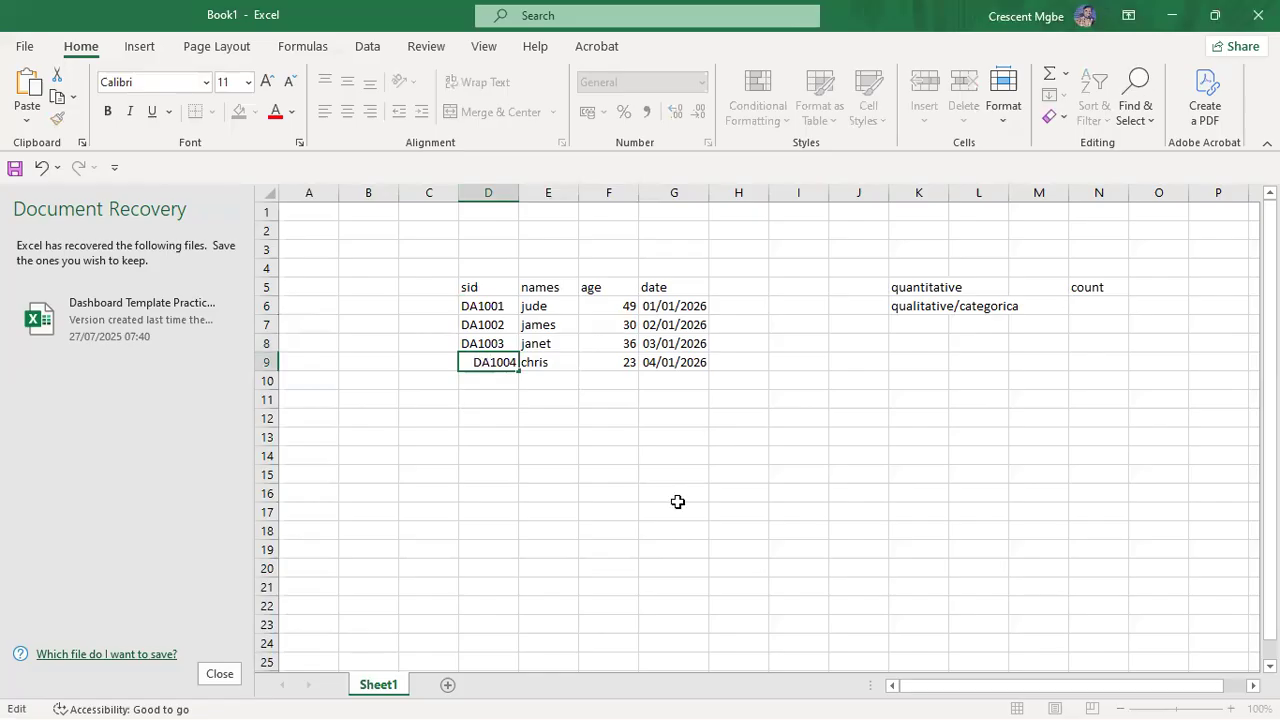
left_click(672, 494)
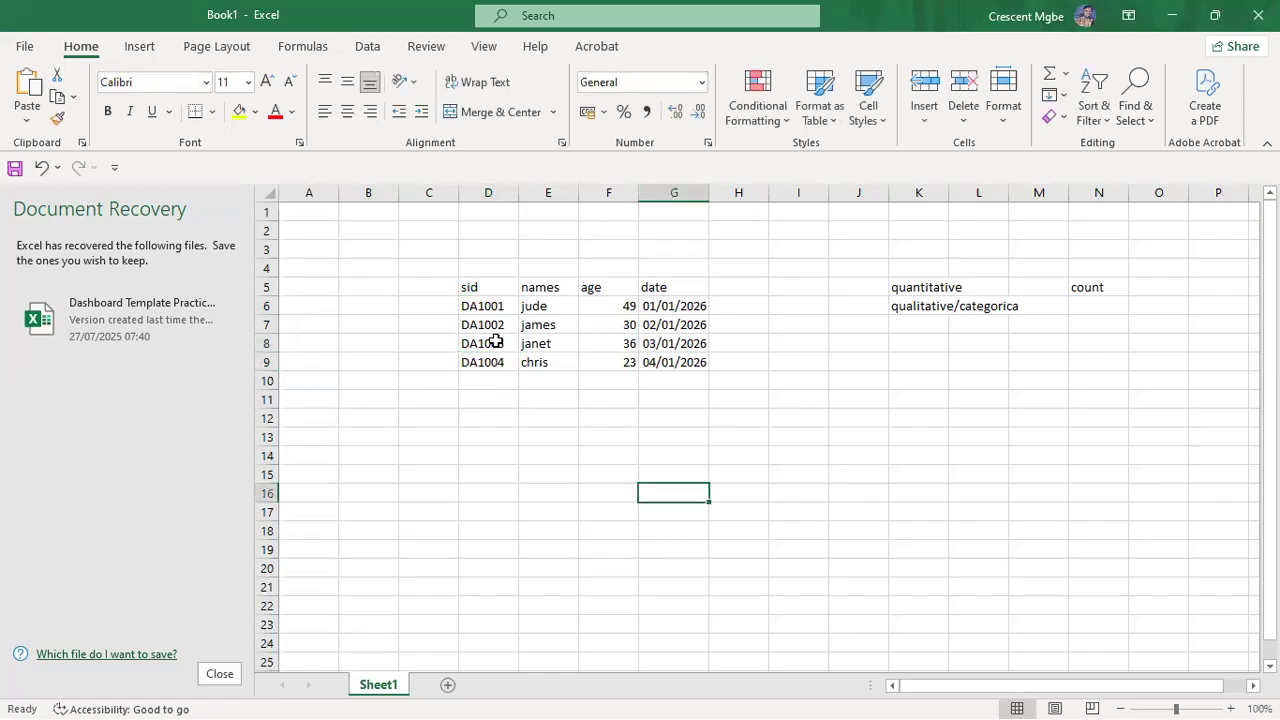
- Examine the prefixed sid values, the names and the ages as examples of qualitative and quantitative data
left_click(452, 306)
left_click(466, 324)
left_click(471, 345)
left_click(471, 362)
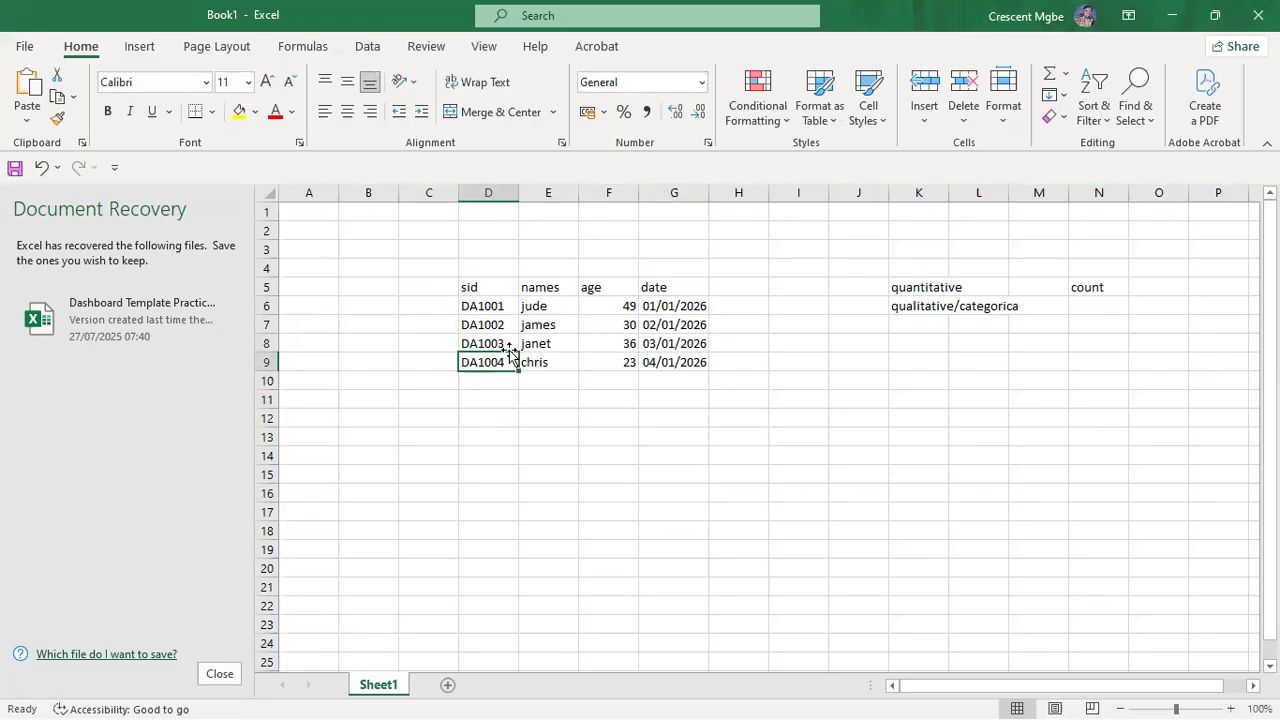
left_click(562, 192)
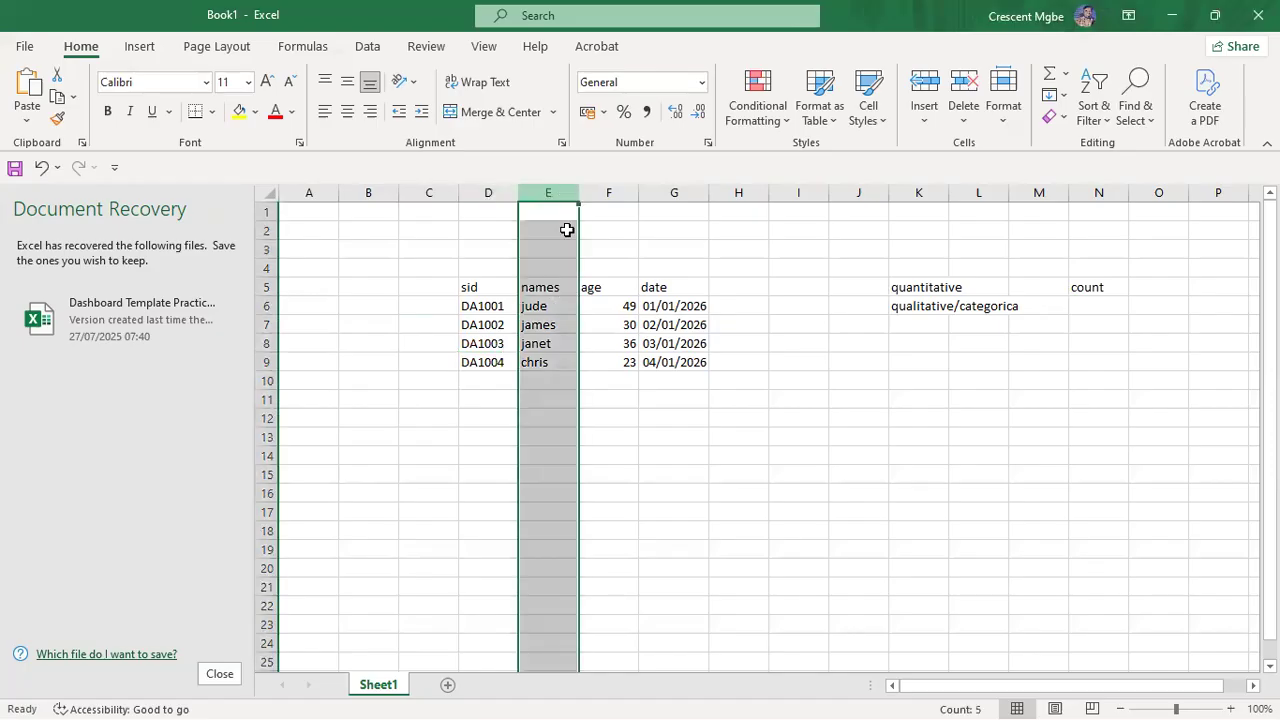
left_click(553, 312)
left_click(555, 330)
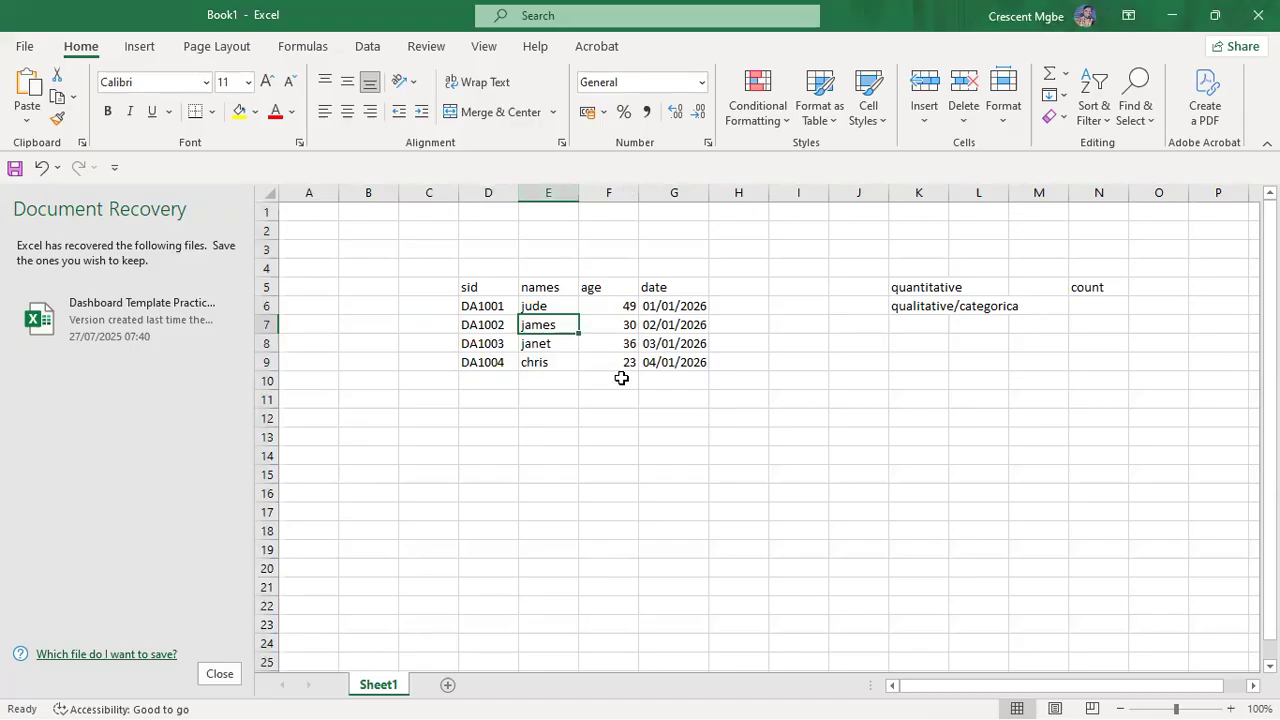
left_click_drag(619, 303, 617, 366)
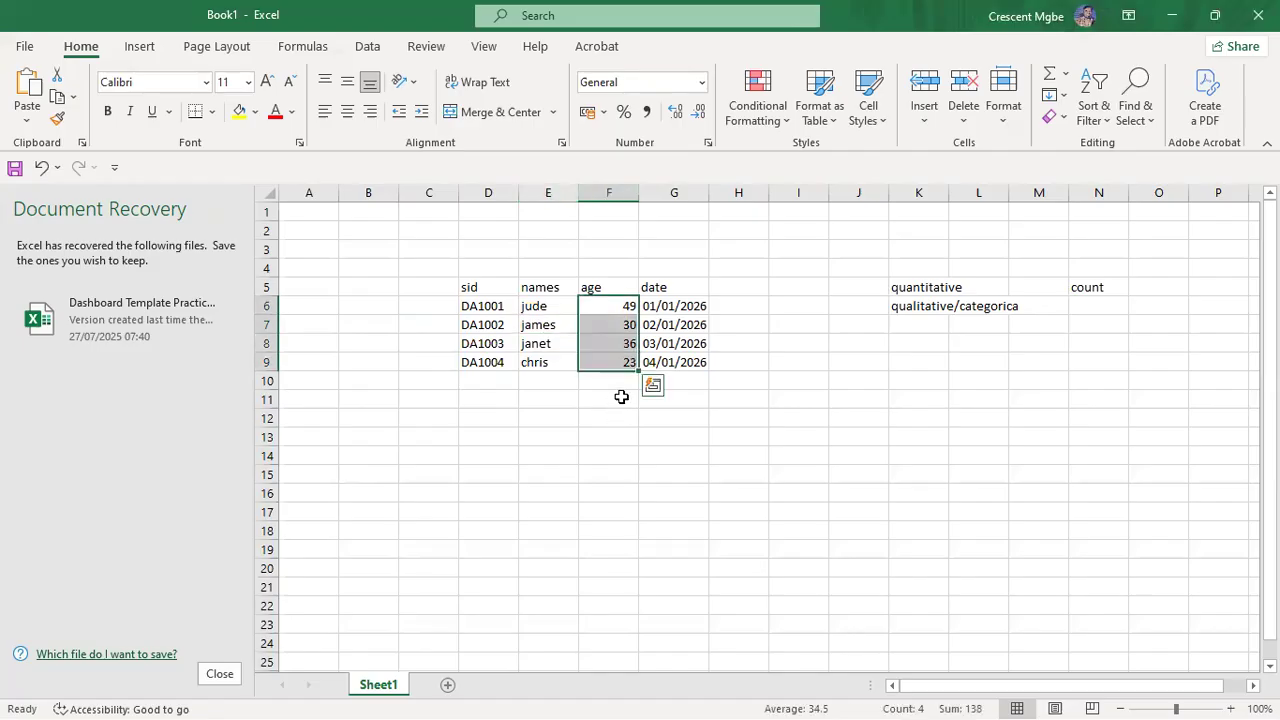
left_click(621, 404)
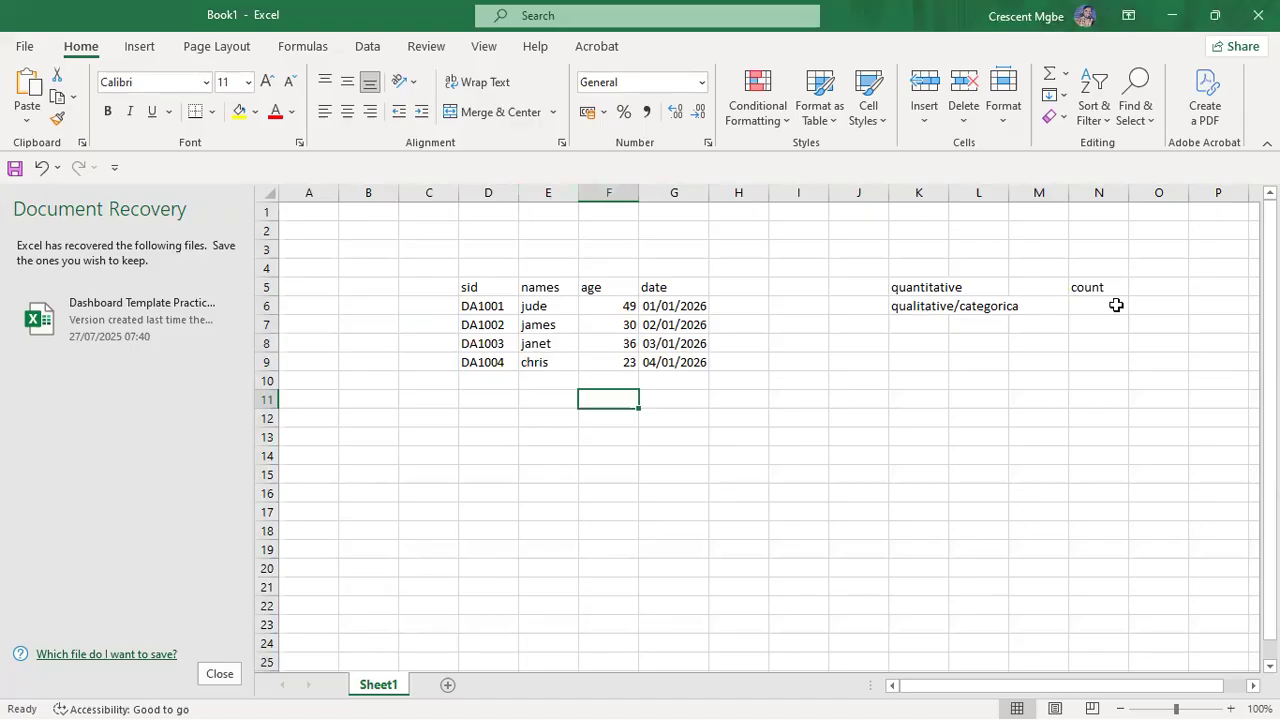
left_click(1116, 305)
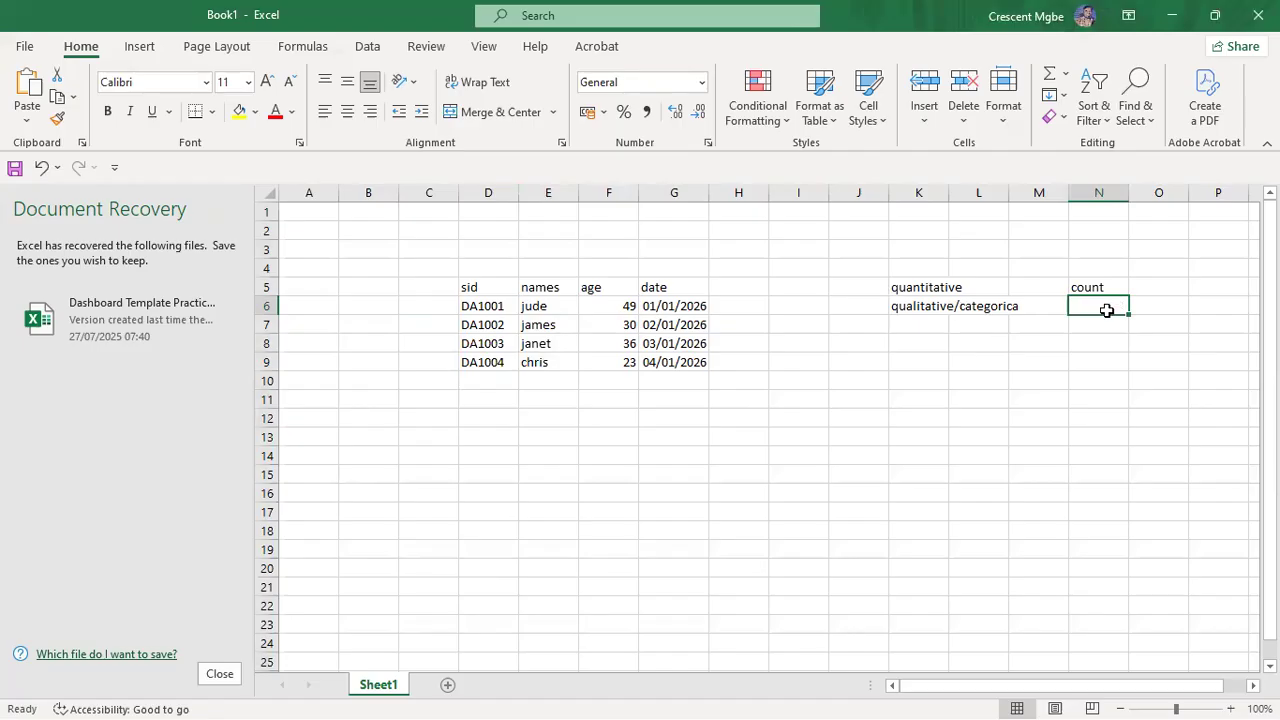
left_click(487, 196)
left_click(487, 308)
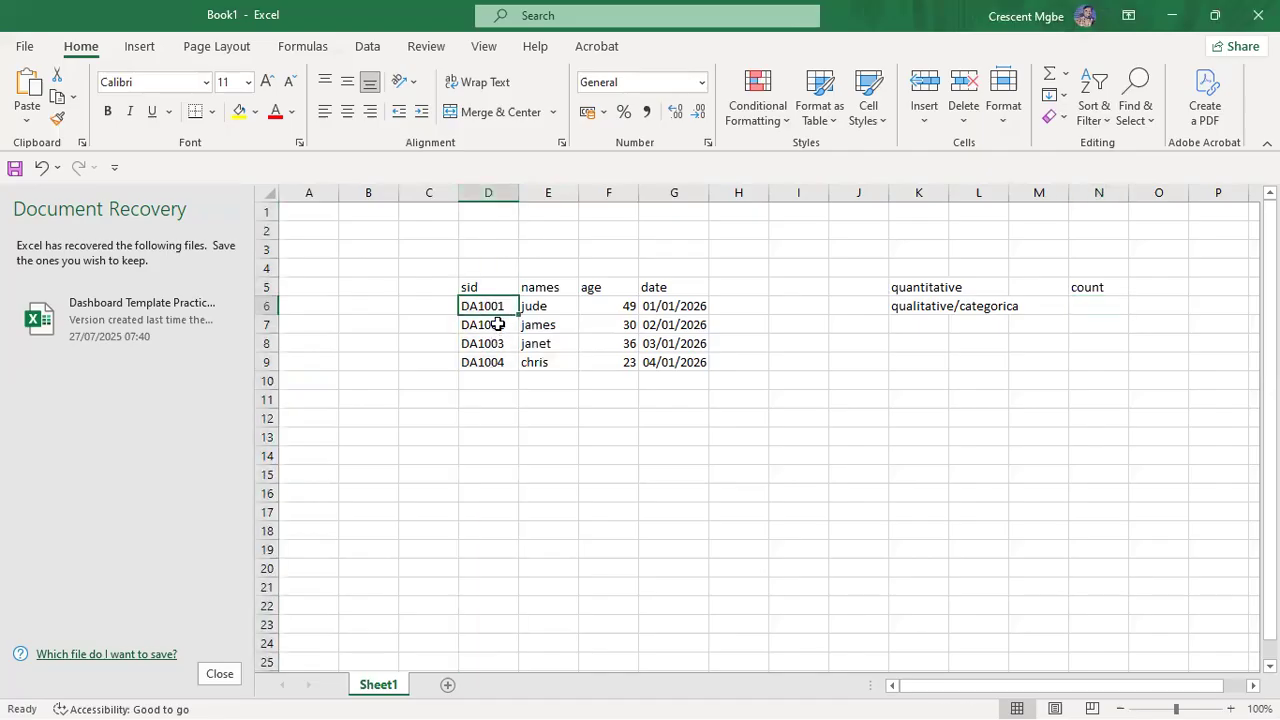
left_click(497, 325)
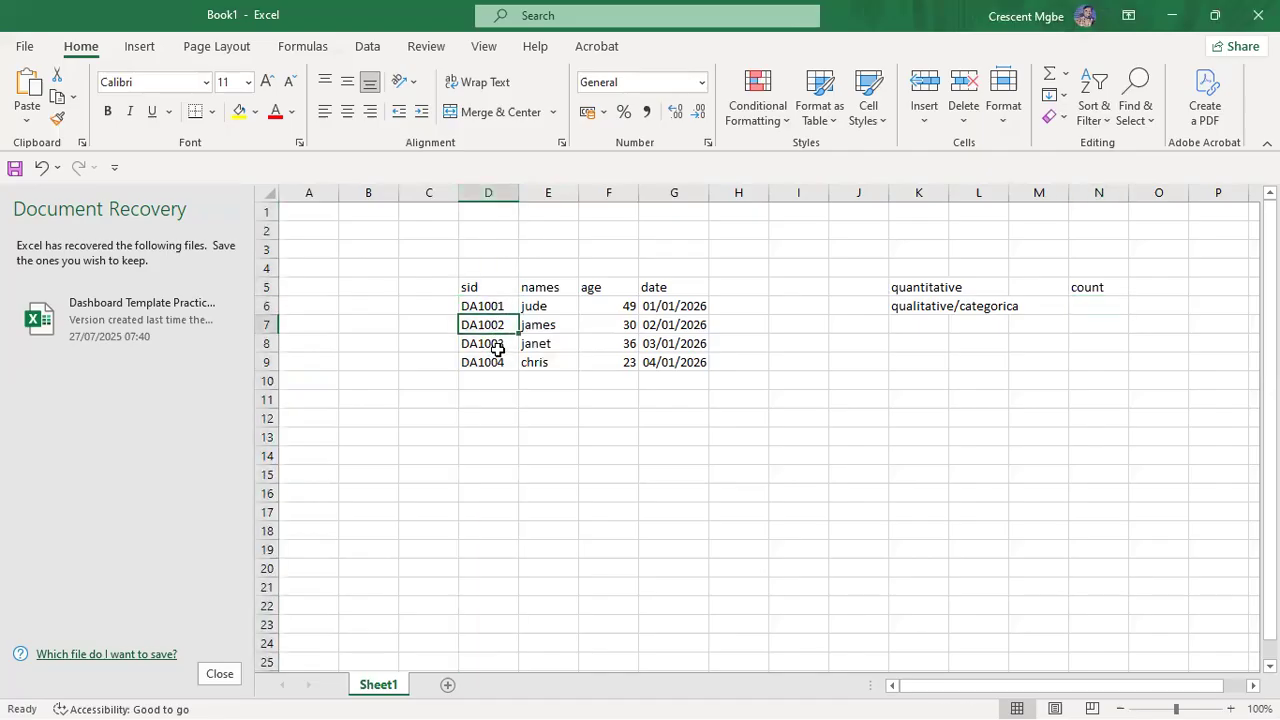
left_click(490, 307)
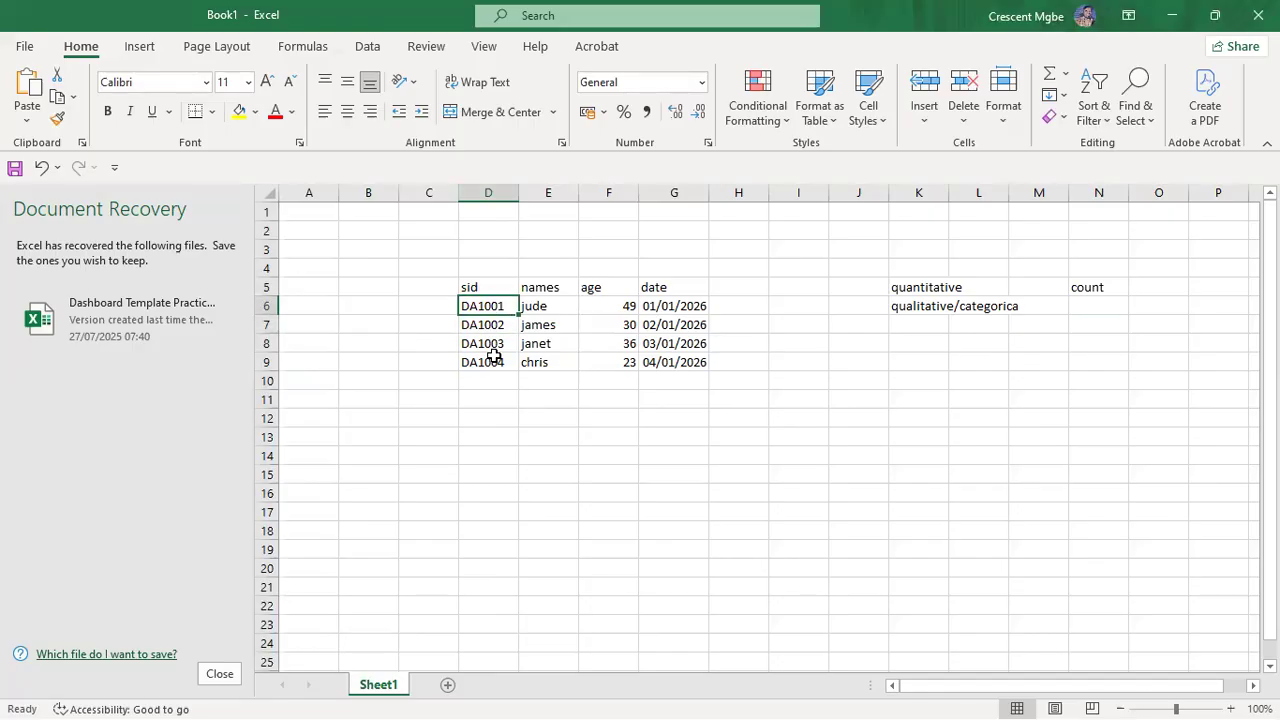
- Close the Document Recovery pane
left_click(219, 673)
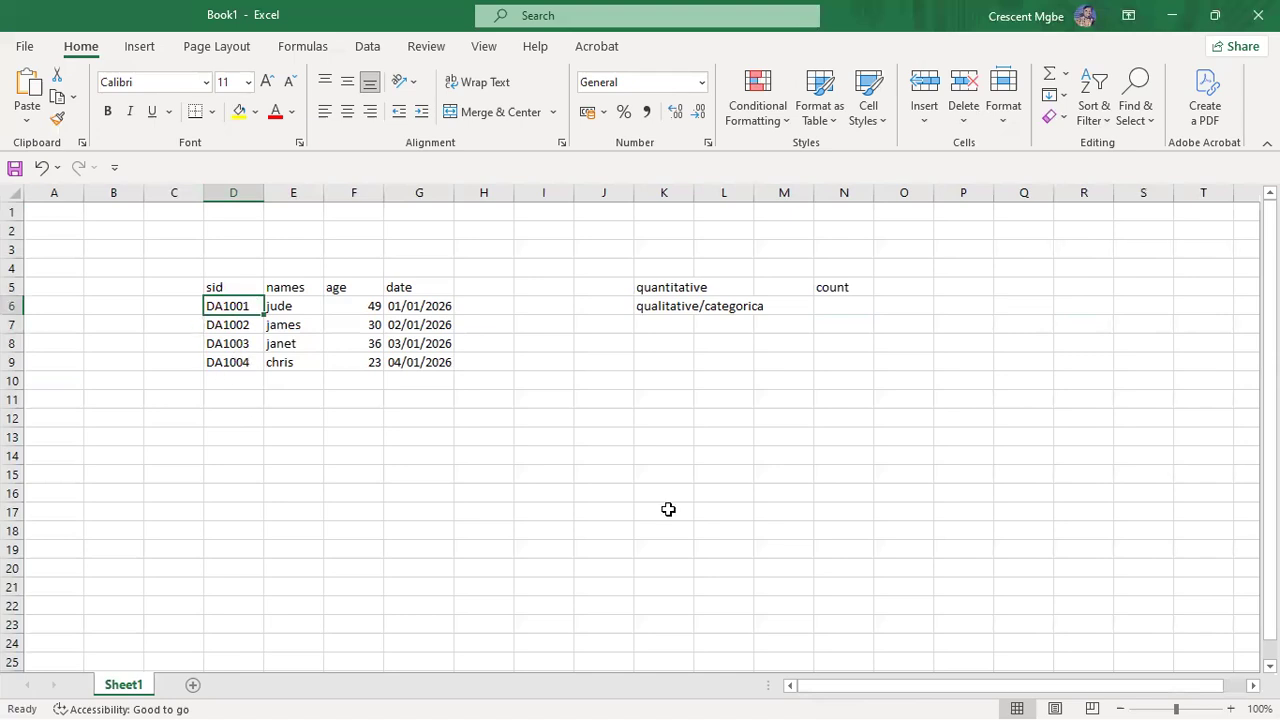
left_click(771, 458)
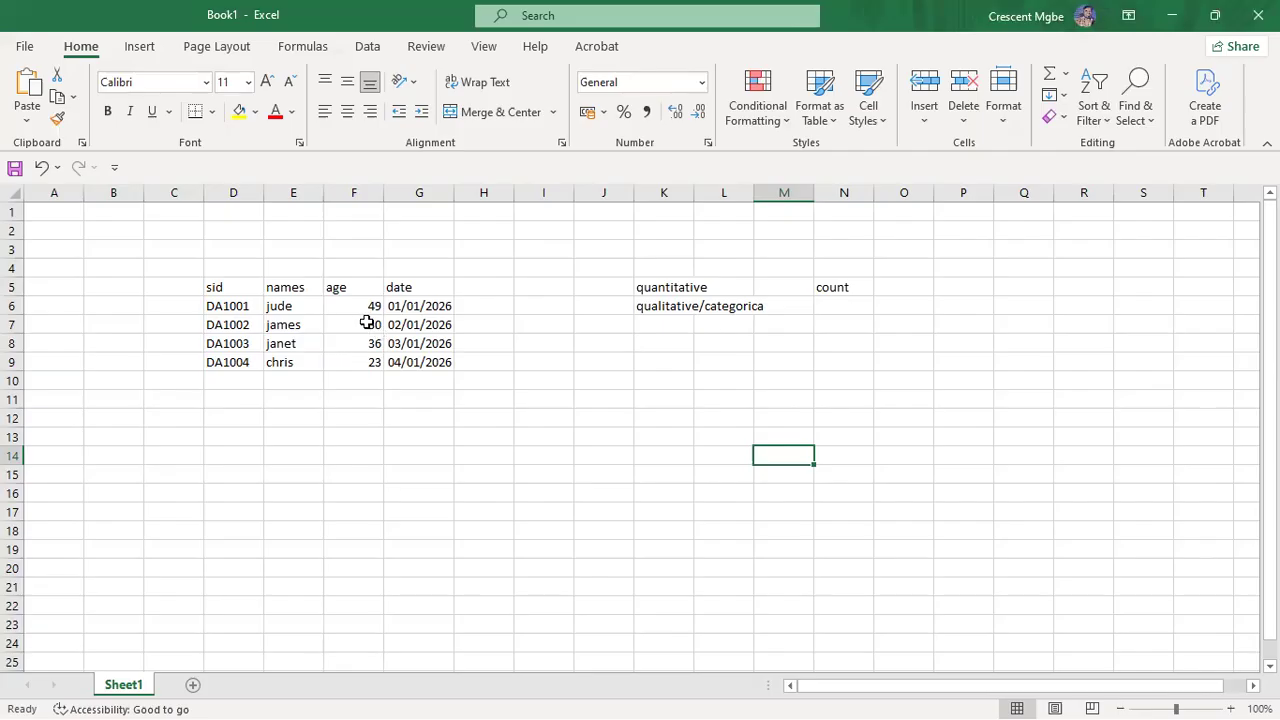
- Enter the age range "30-35" in K15
left_click(659, 476)
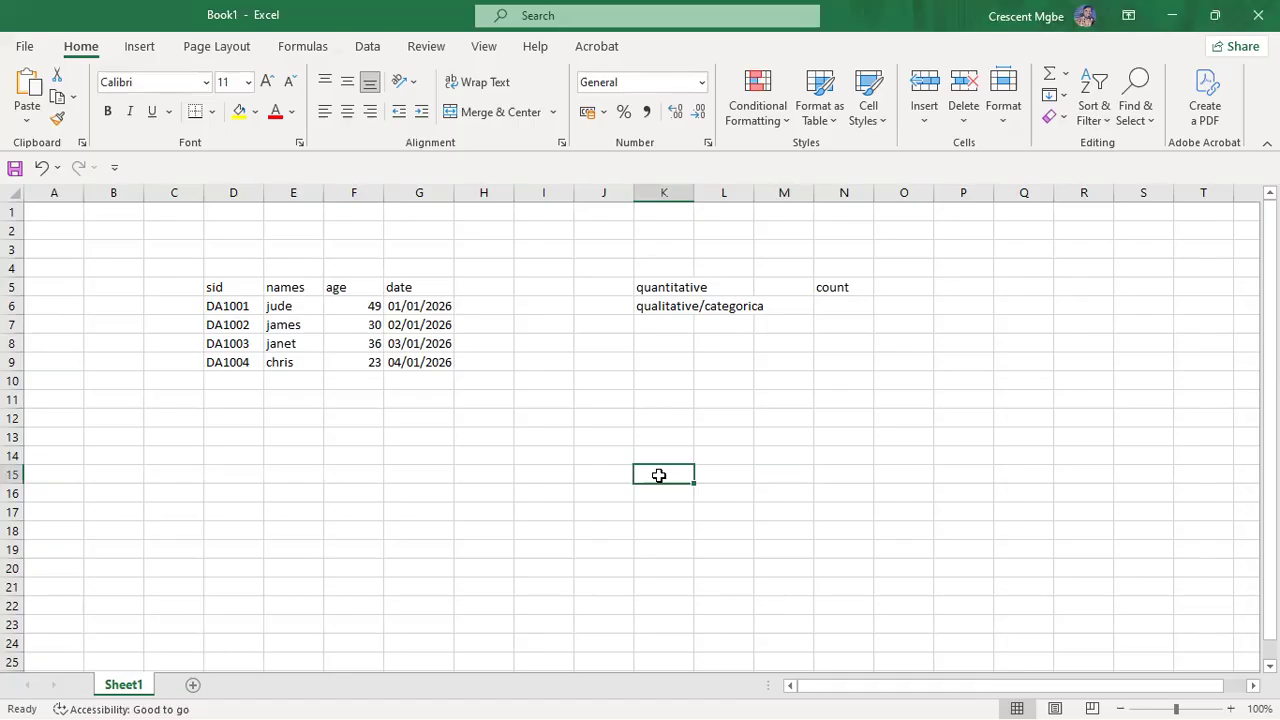
type("30")
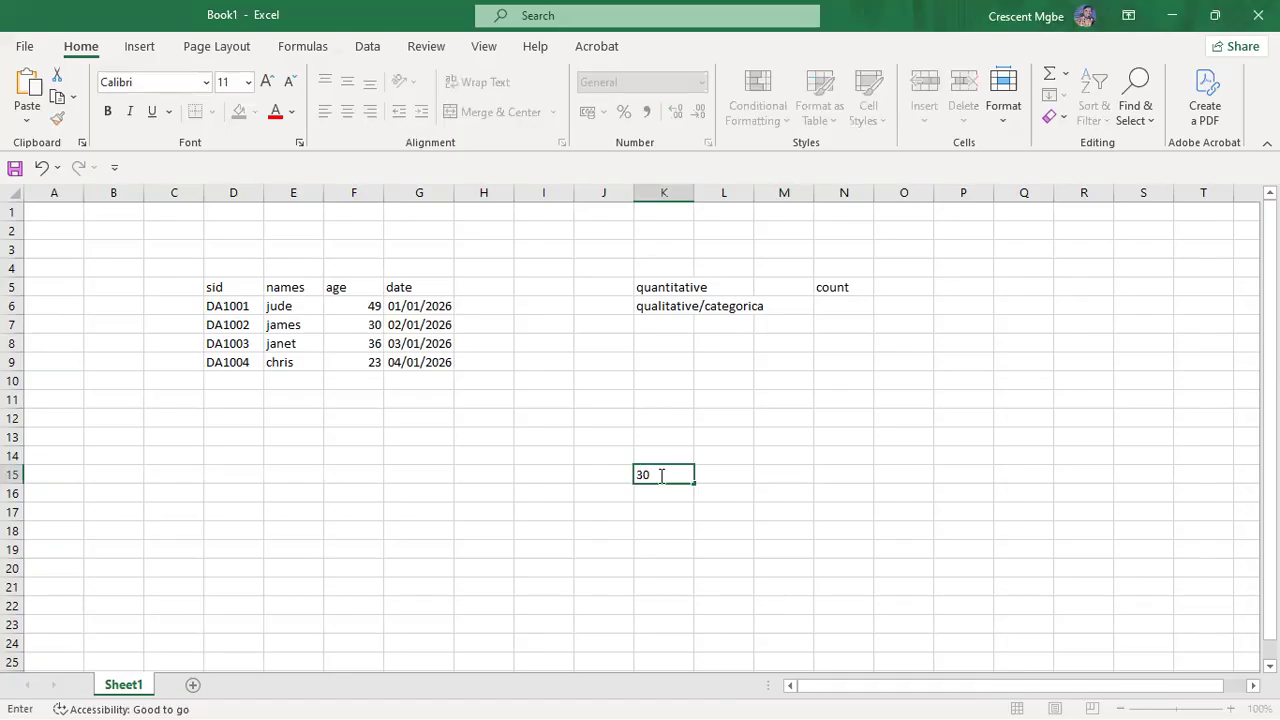
type("-35")
left_click(670, 494)
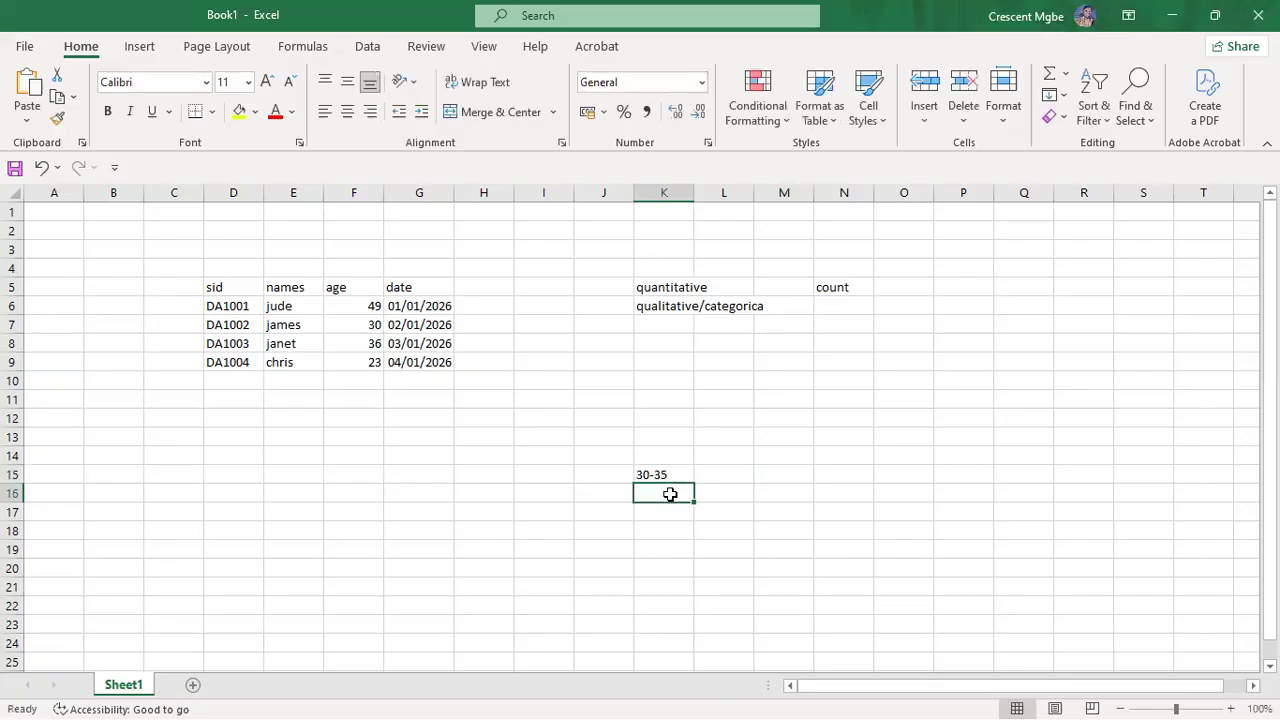
- Enter the age ranges "35-40" in K16 and "40-45" in K17
type("35-40")
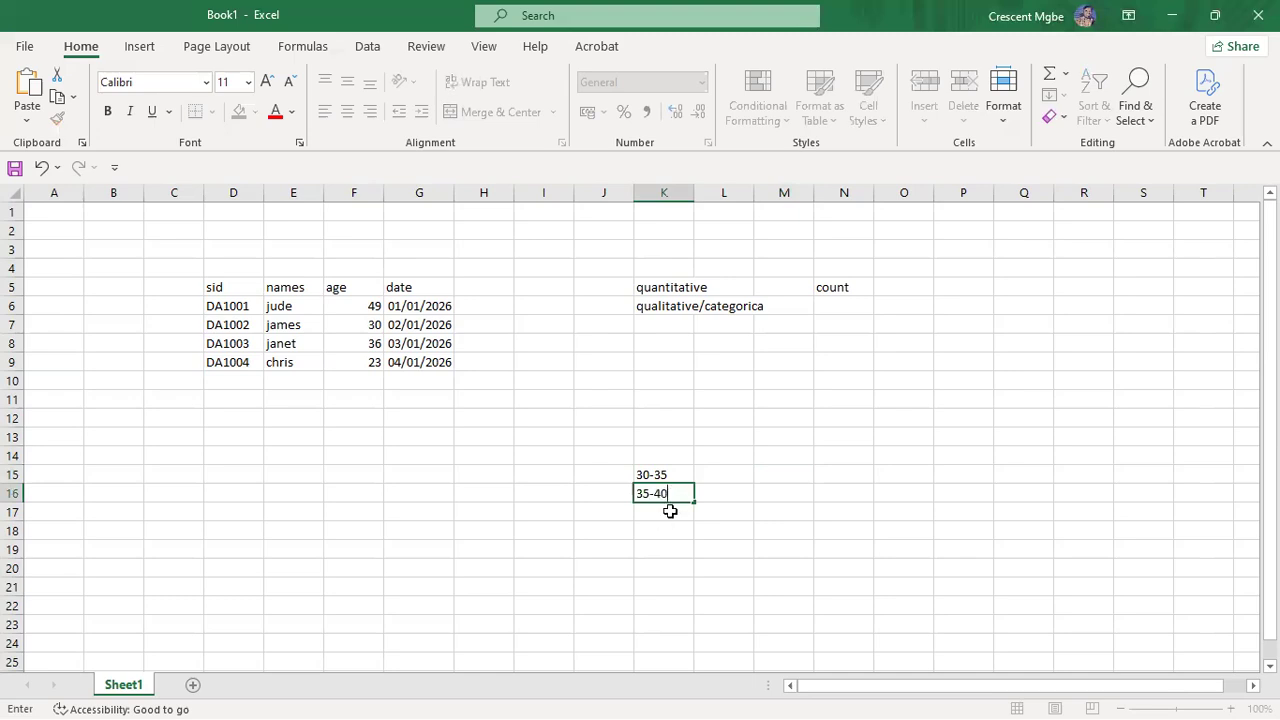
left_click(669, 510)
type("40-45")
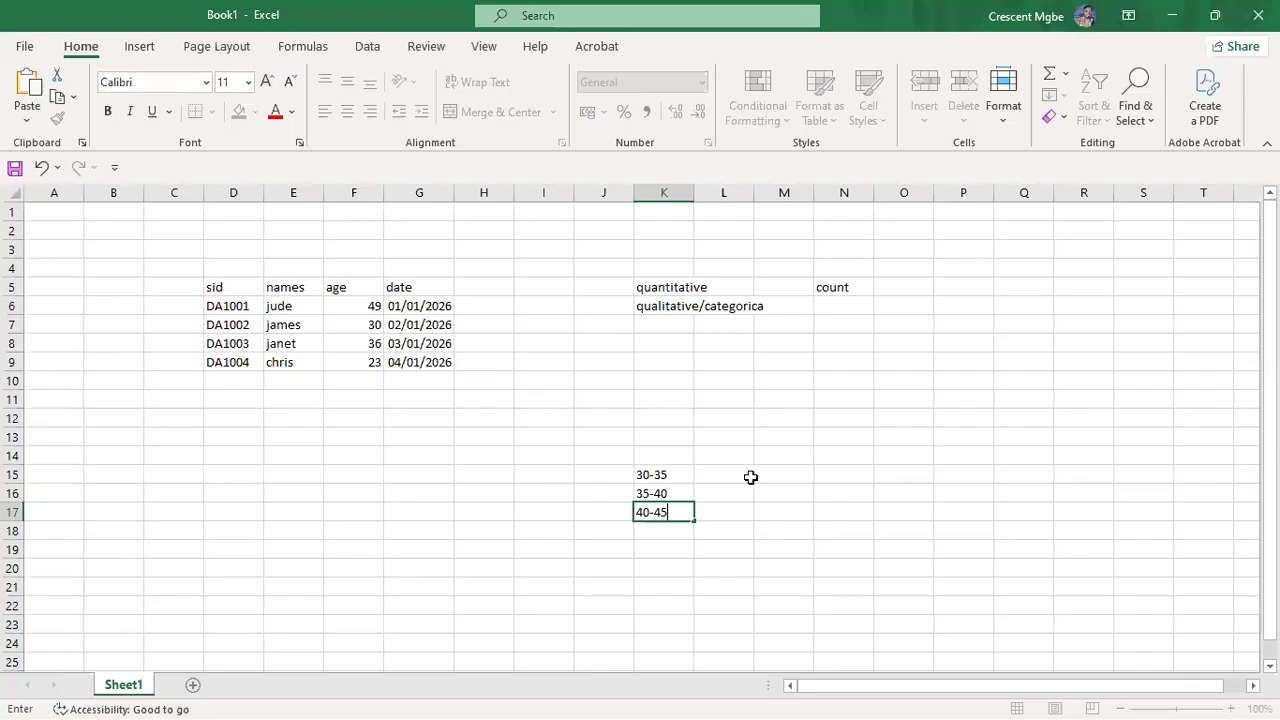
left_click(704, 478)
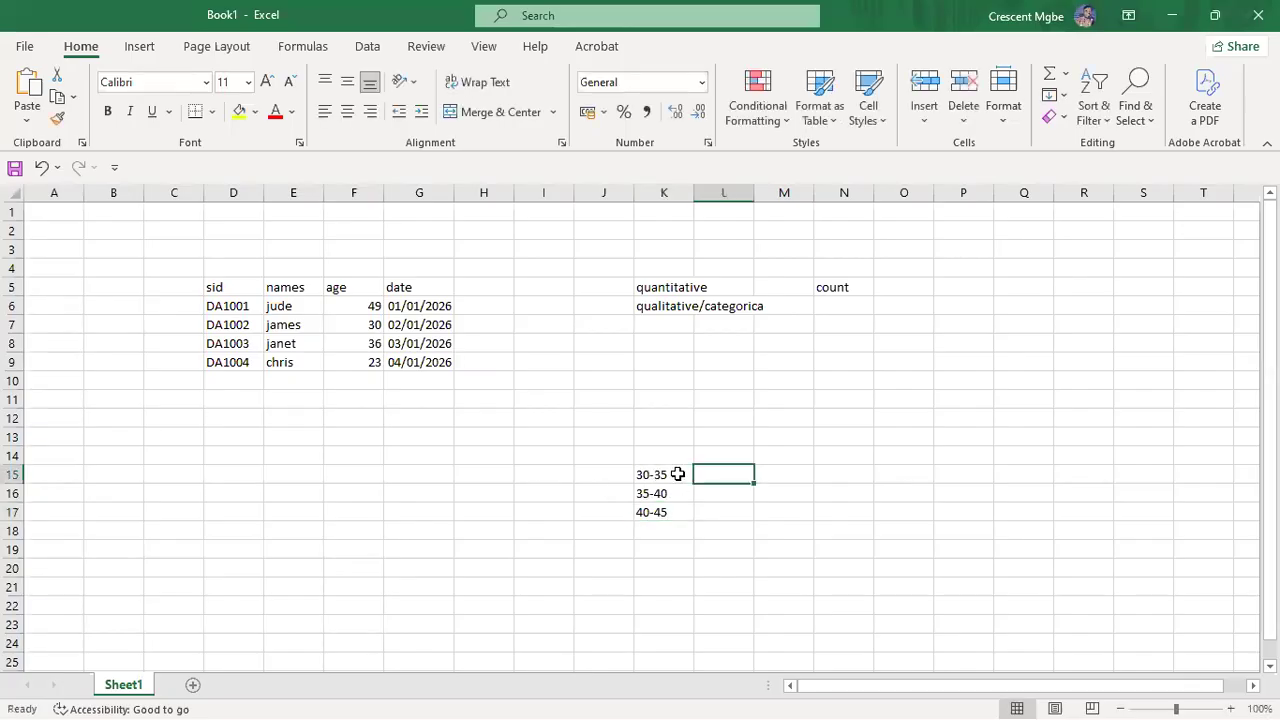
- Examine the 30-35 age range and the date column as examples of data types
left_click(653, 477)
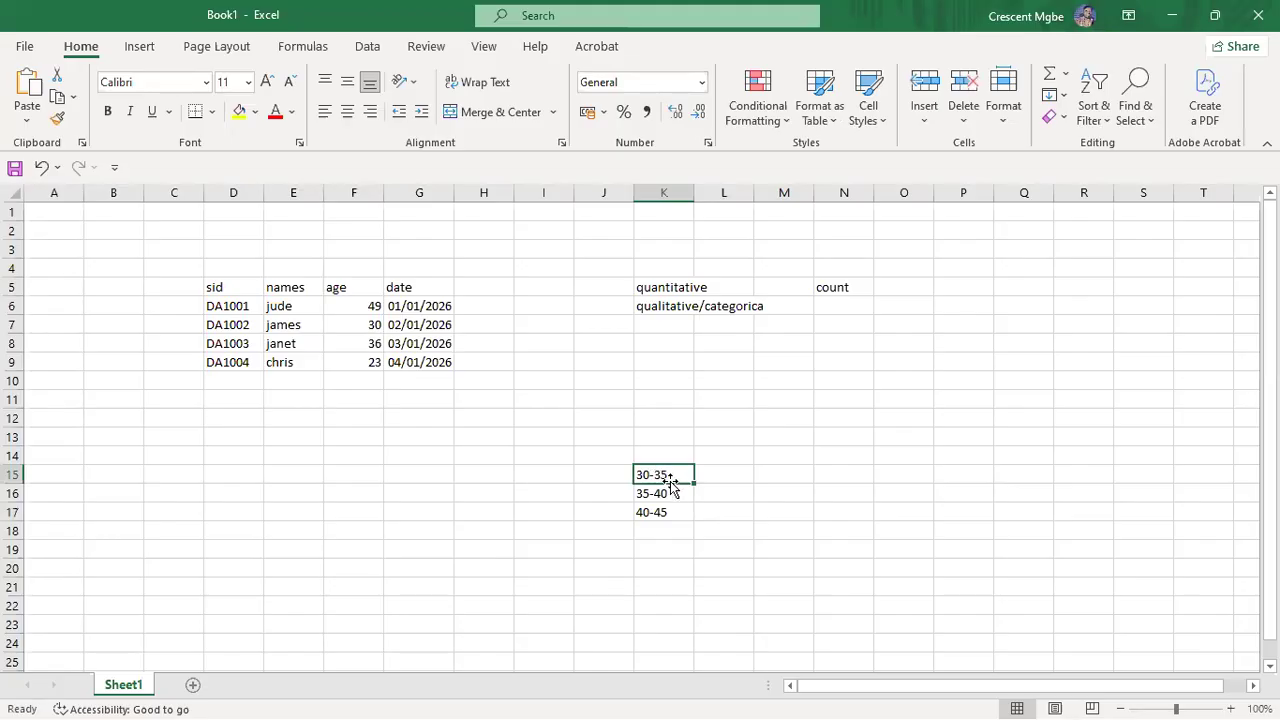
left_click(835, 474)
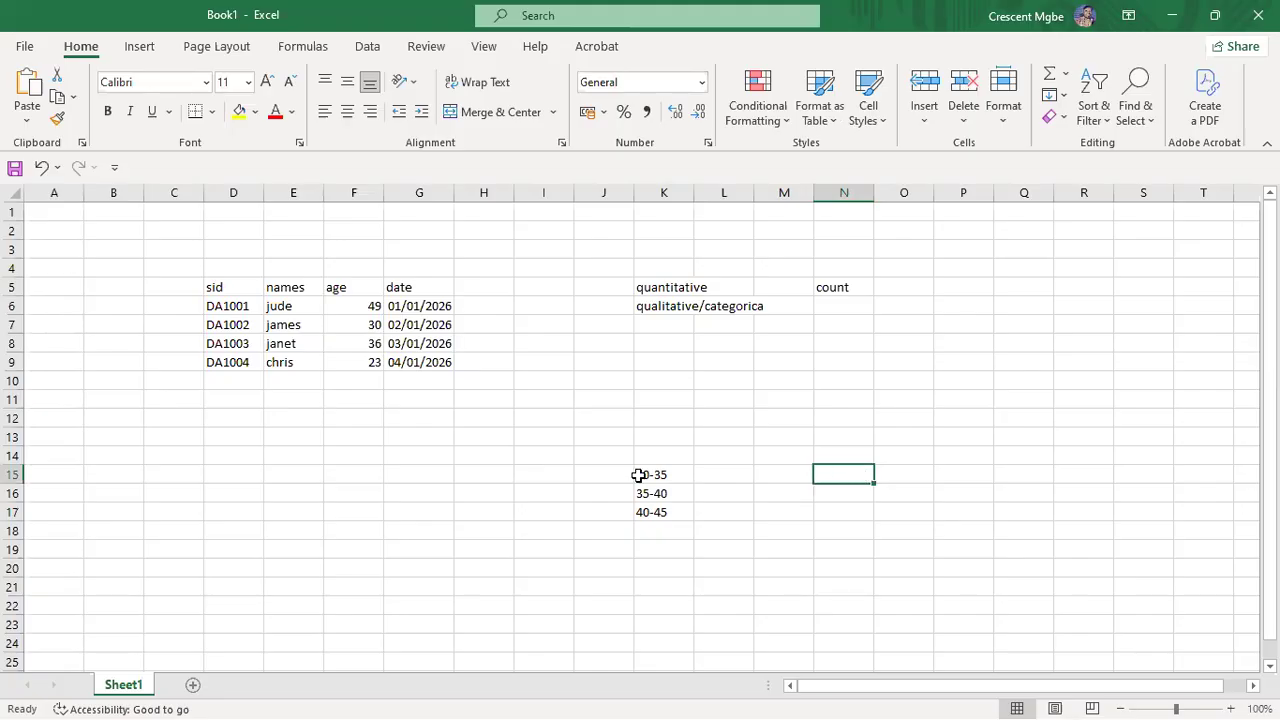
left_click(683, 472)
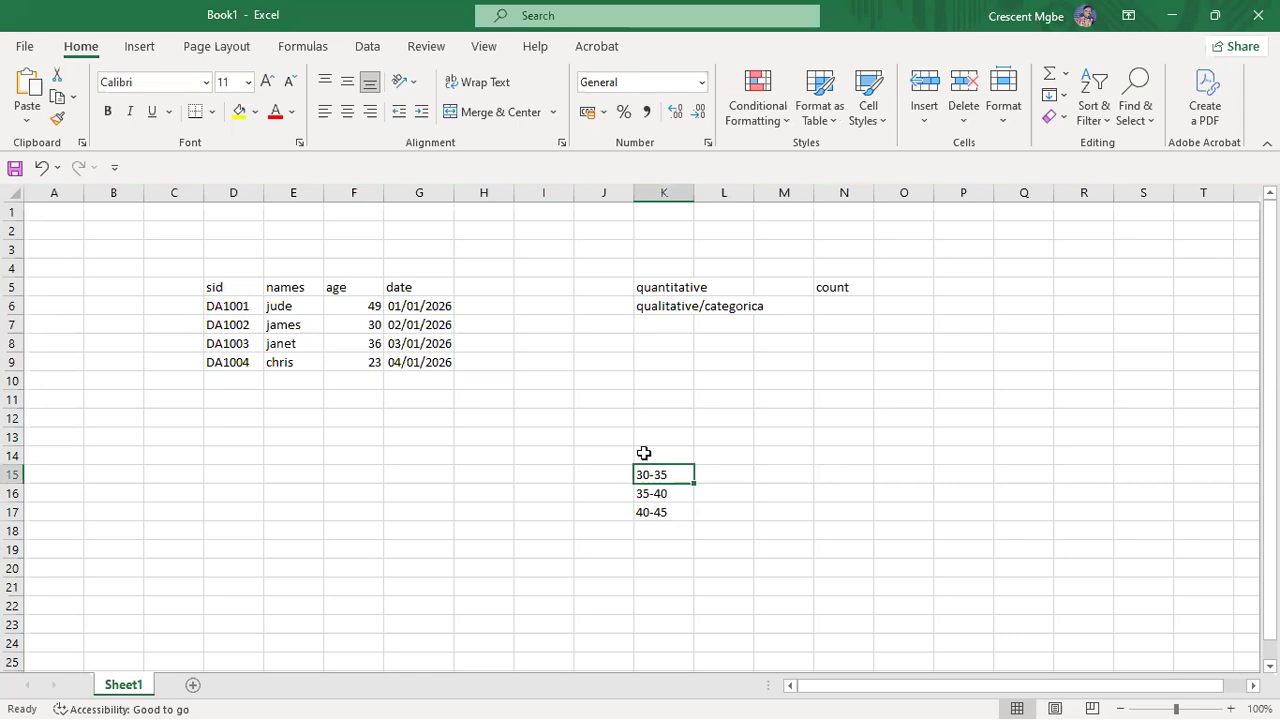
left_click(427, 192)
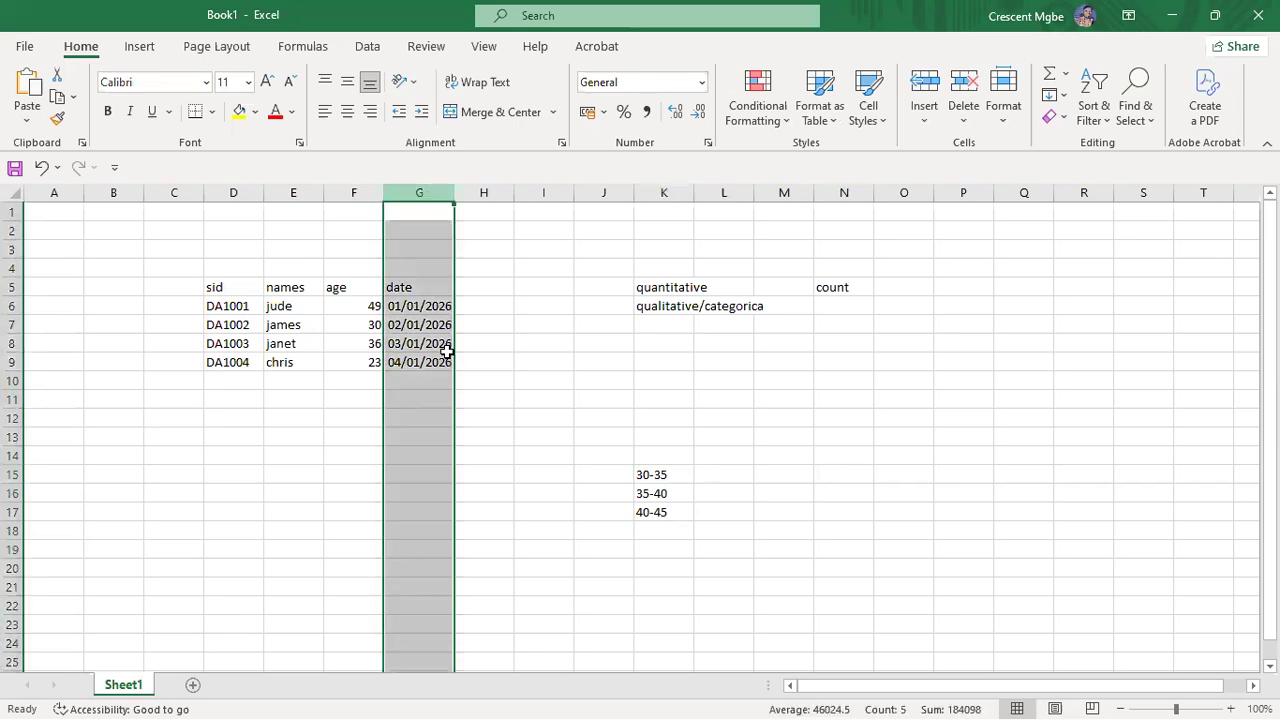
double_click(646, 458)
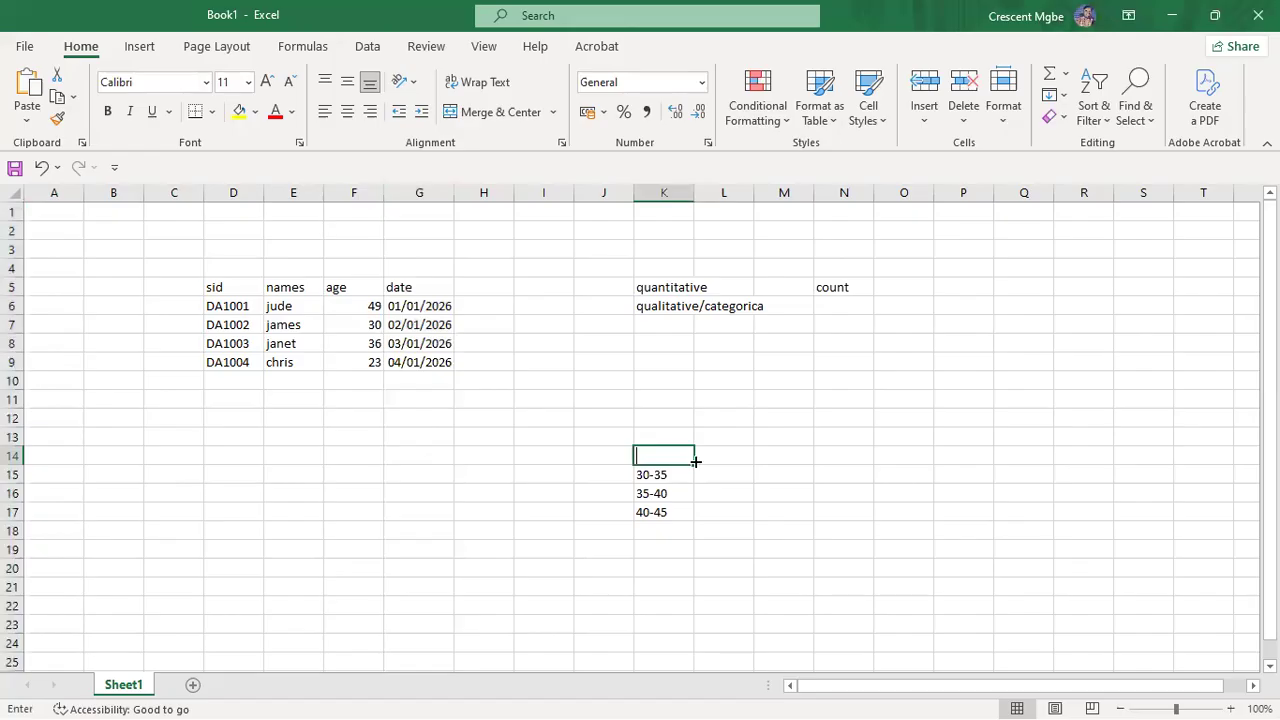
left_click(399, 307)
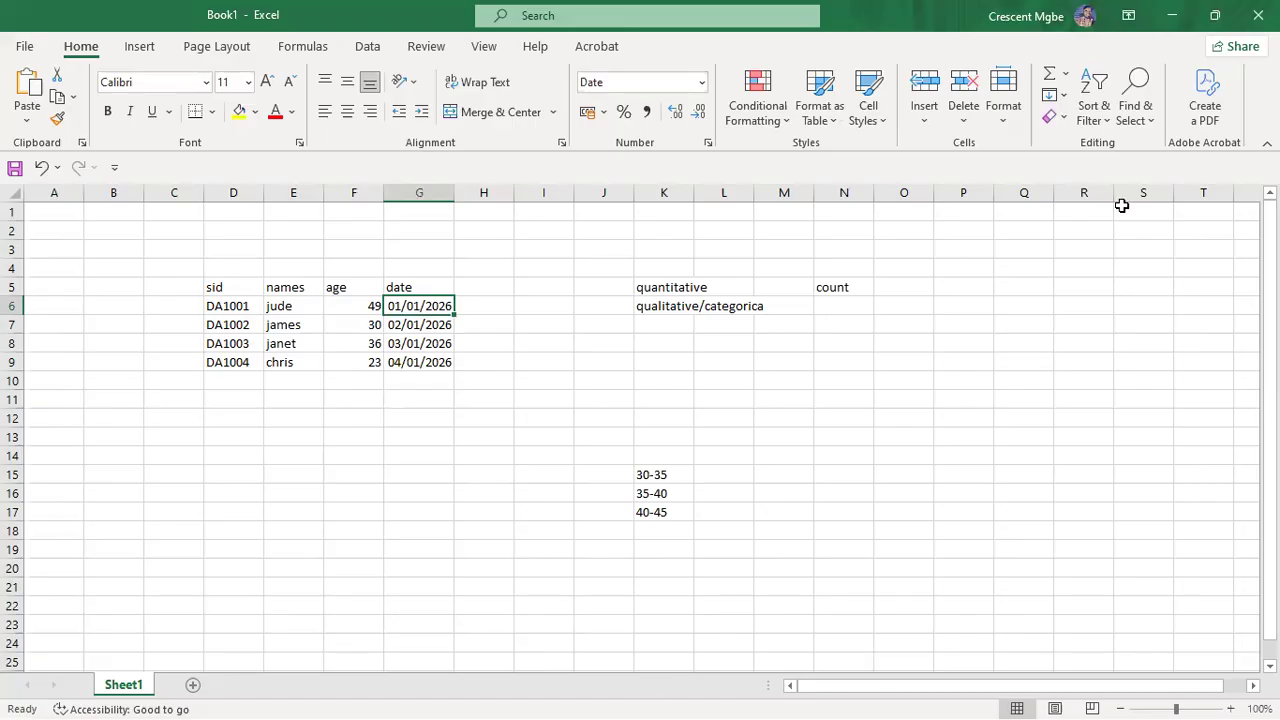
- Switch to the Power Bi.pptx presentation in PowerPoint and review the two Visual Encoding slides, 5 and 6
key("alt+Tab")
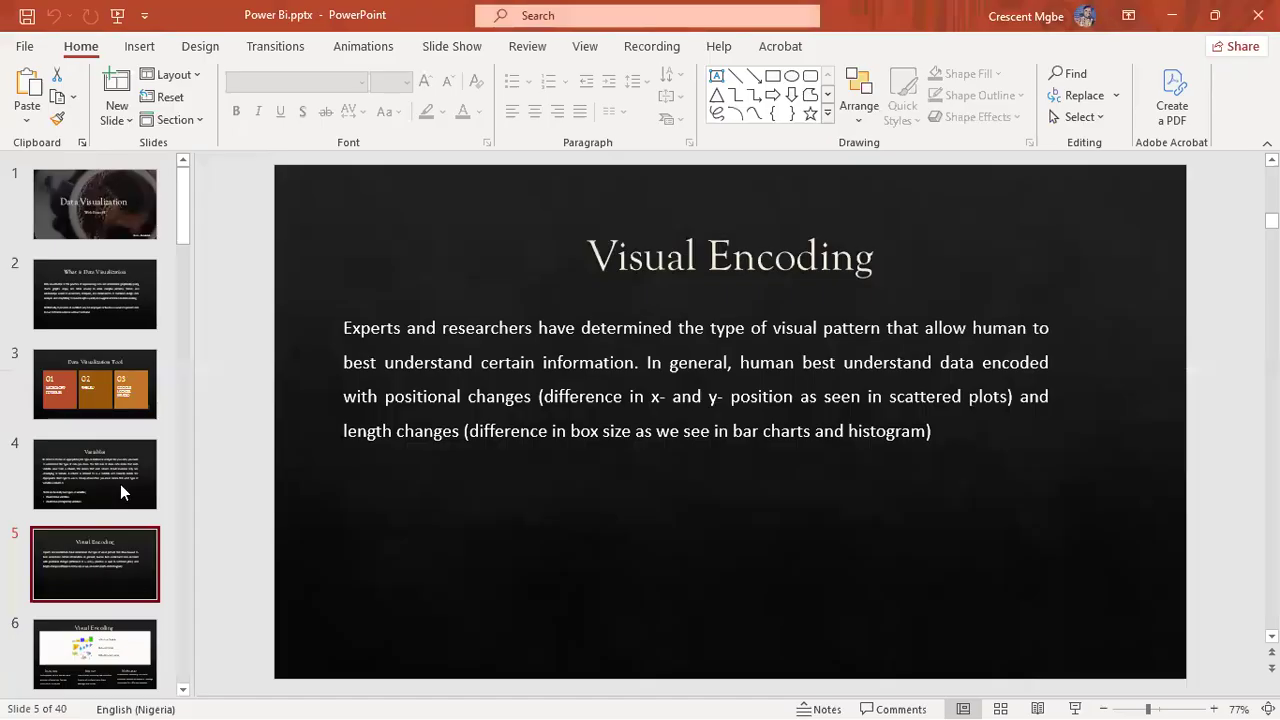
scroll(143, 441, "down", 2)
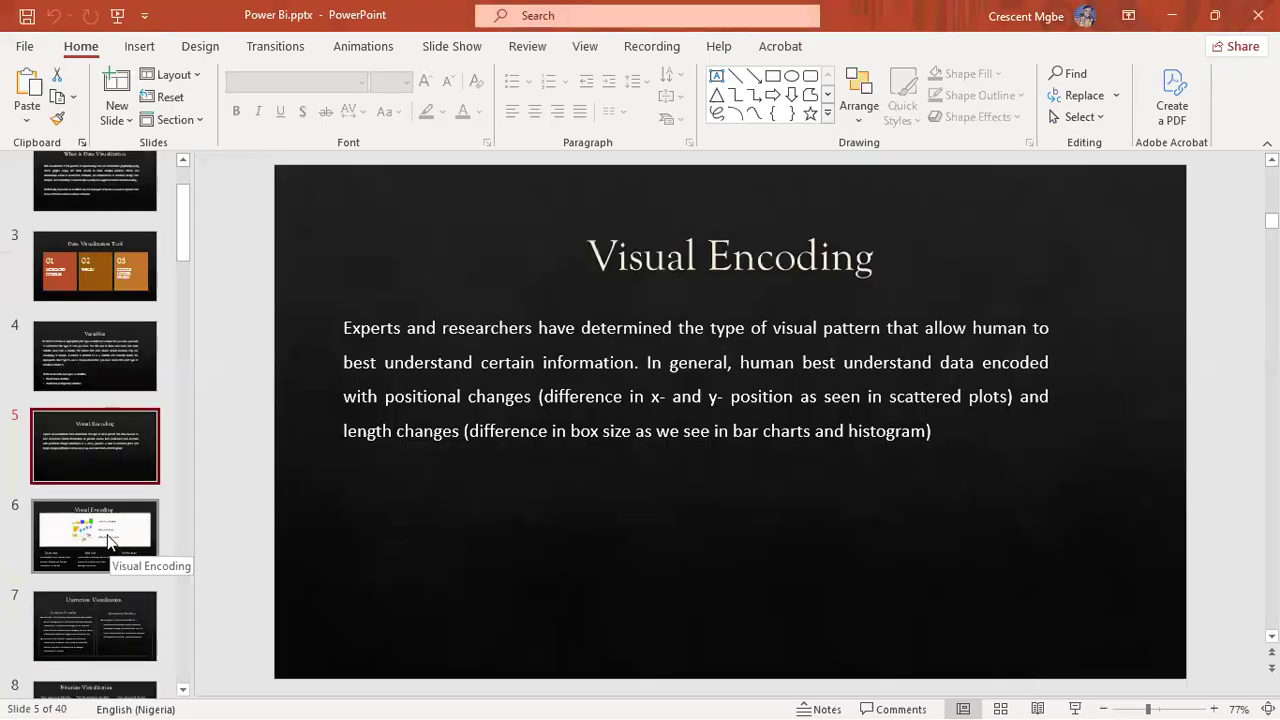
left_click(108, 540)
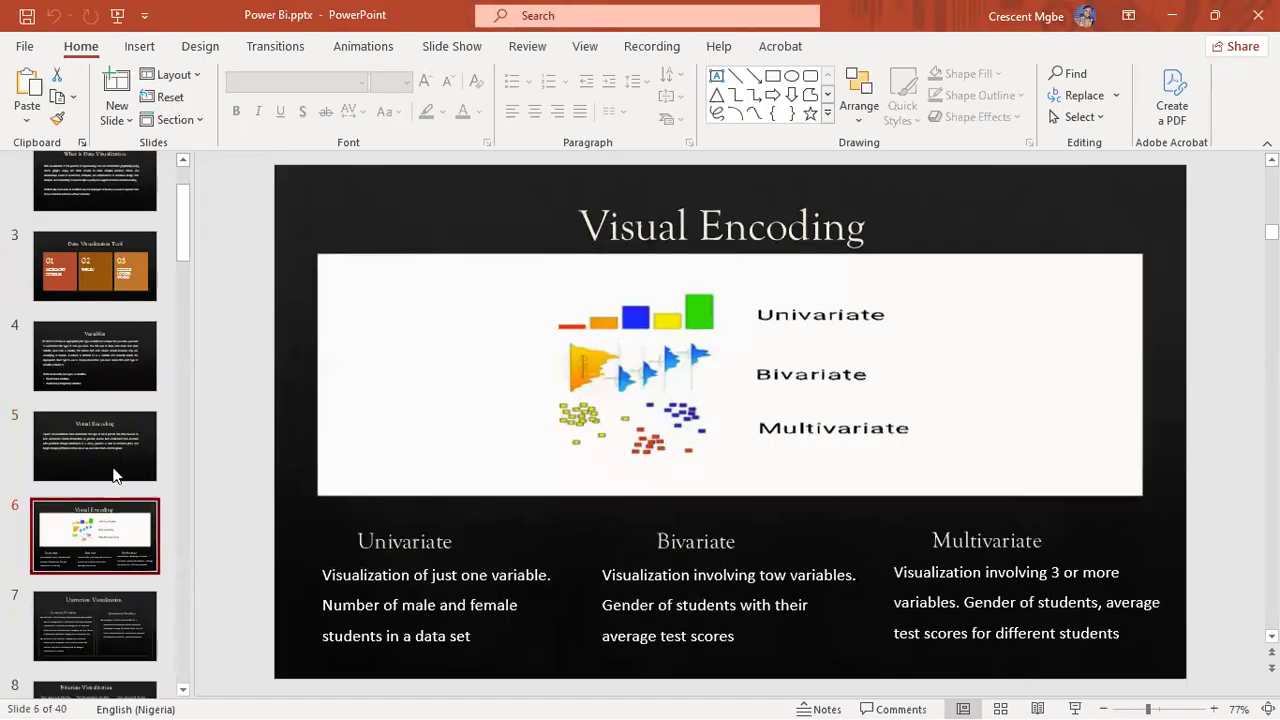
scroll(121, 440, "down", 1)
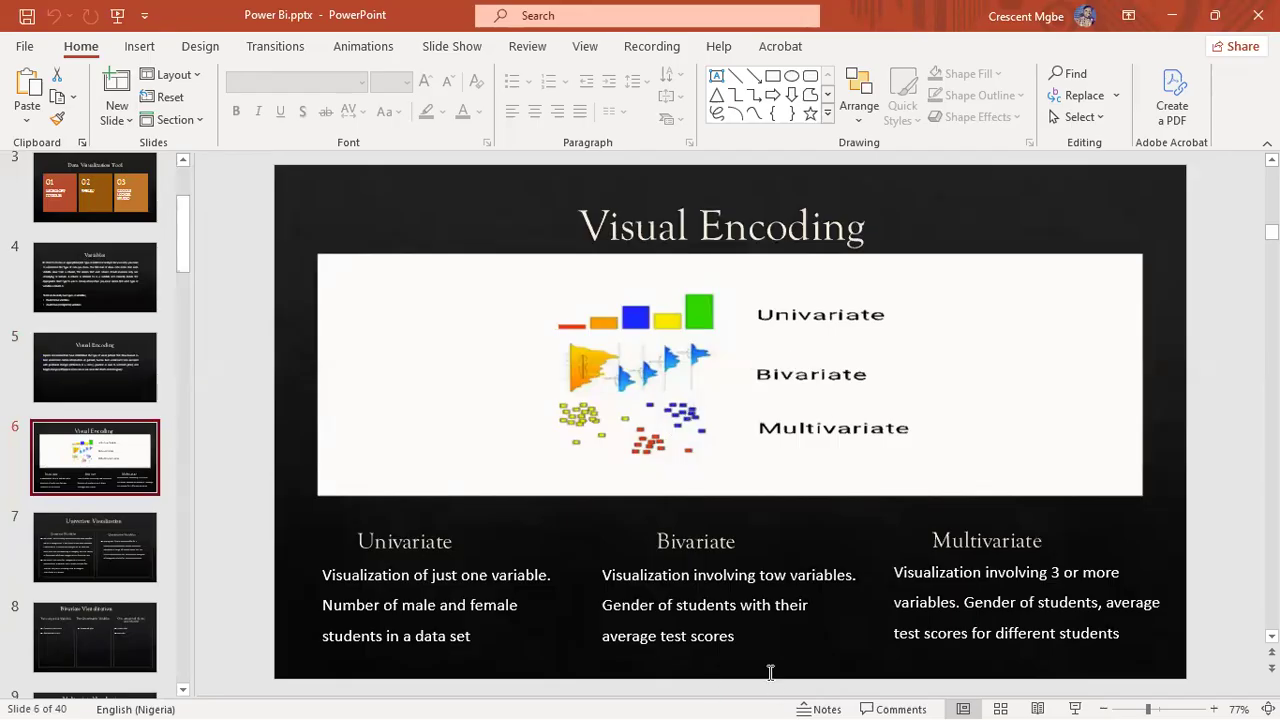
left_click(90, 360)
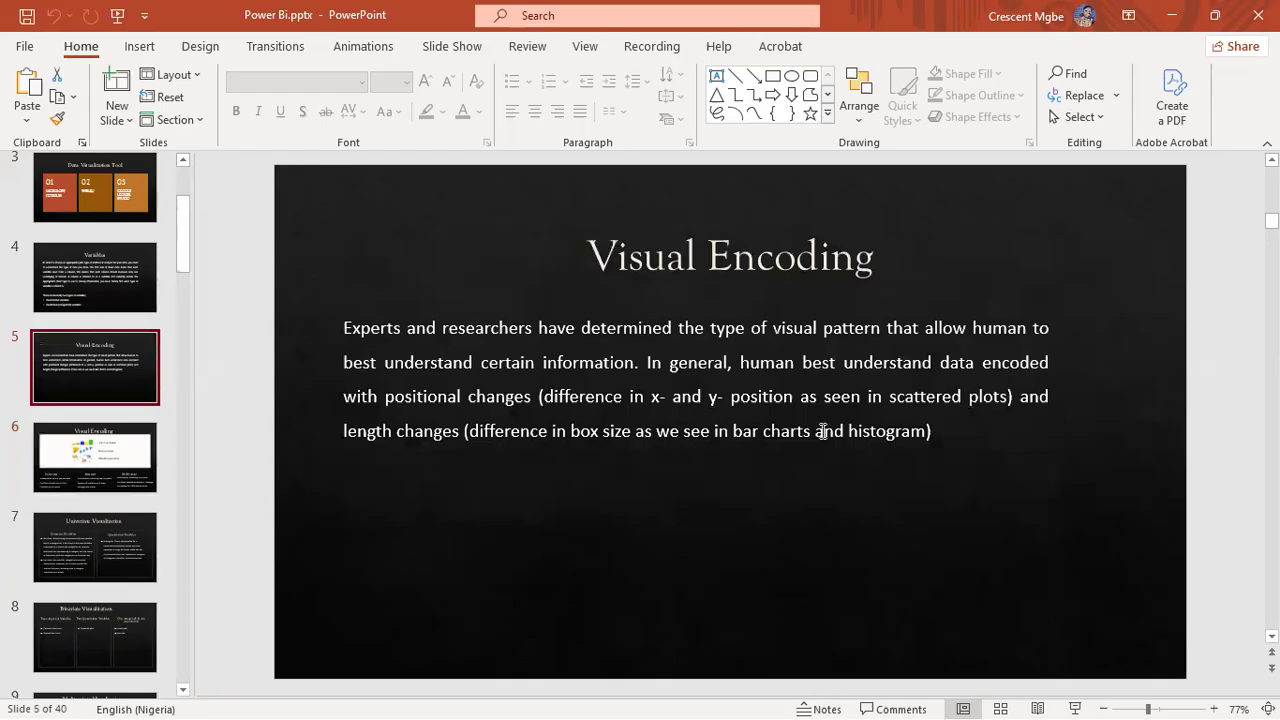
- Switch back to the Book1 workbook in Excel and trace horizontal and vertical chart axes by selecting blank cells around column O
key("super+Tab")
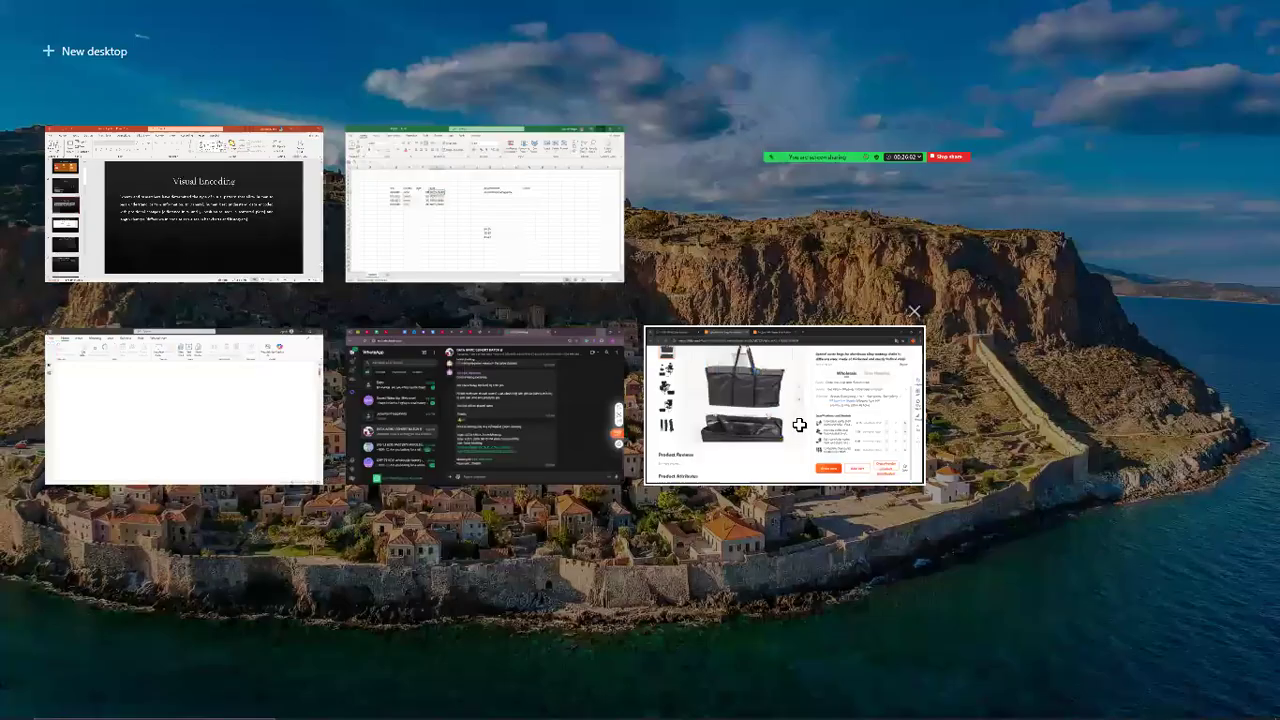
left_click(911, 459)
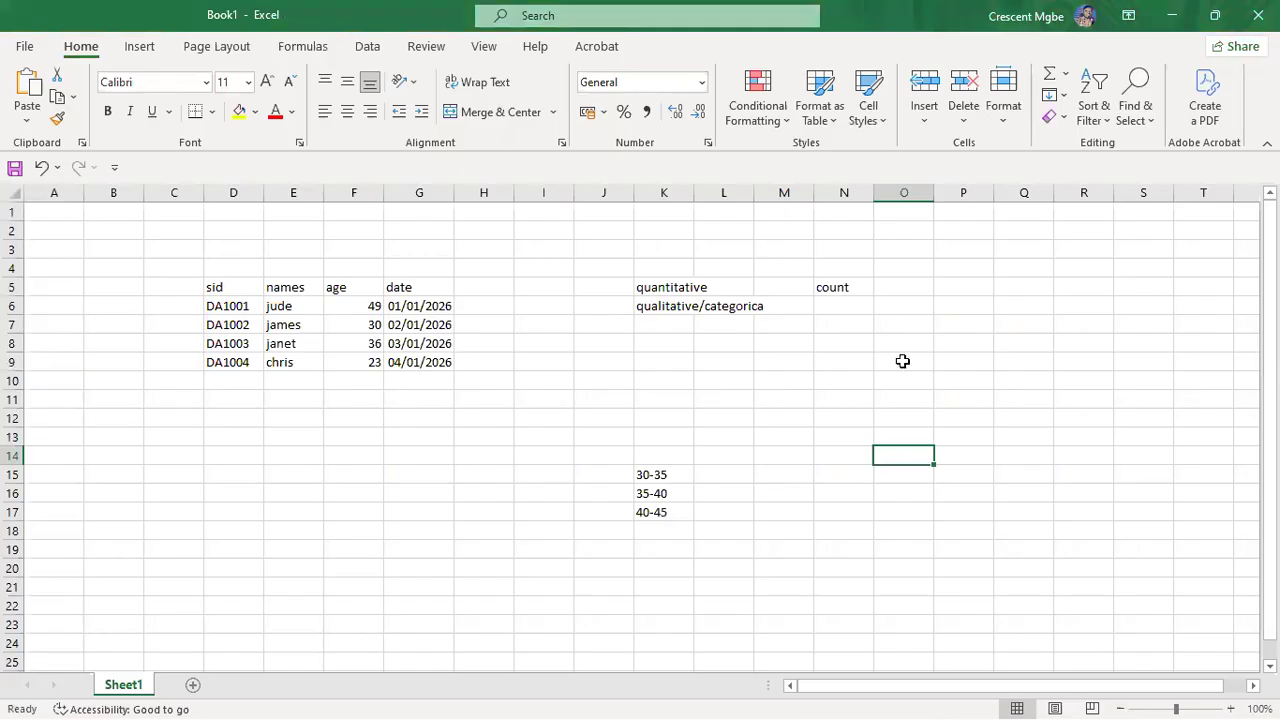
left_click_drag(834, 534, 1080, 531)
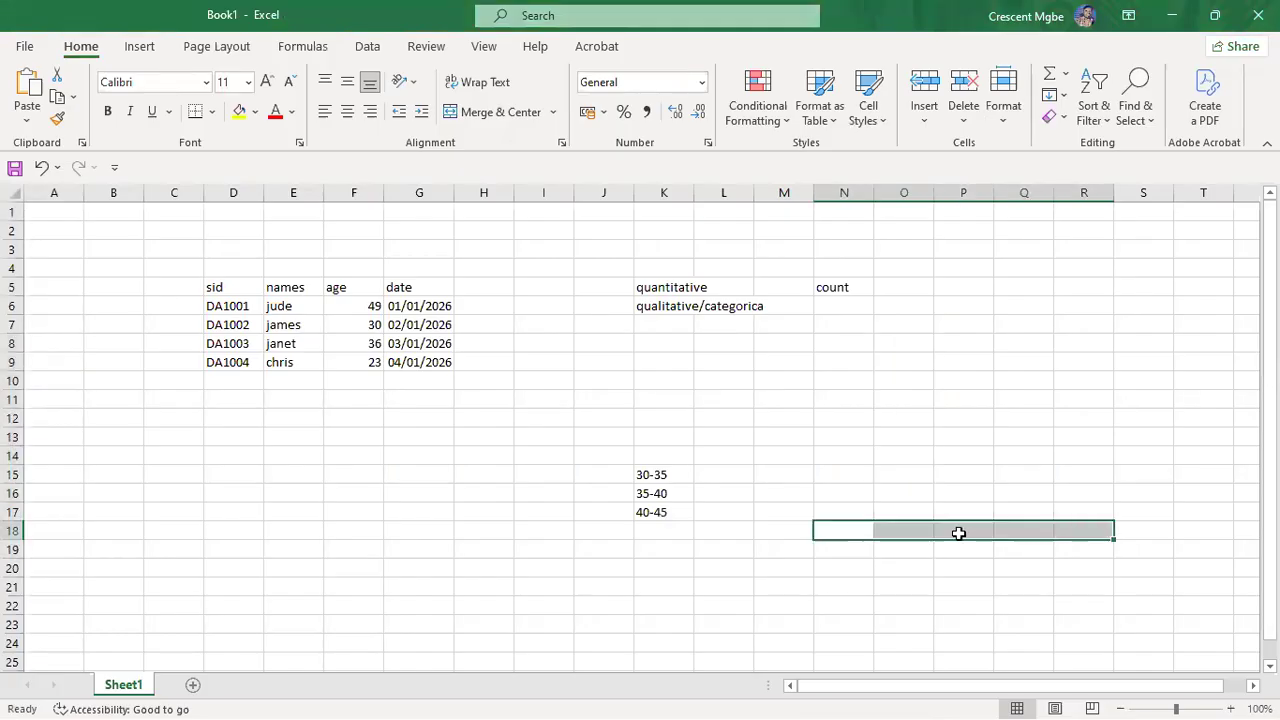
left_click_drag(900, 326, 931, 528)
left_click_drag(824, 457, 1142, 440)
left_click(906, 437)
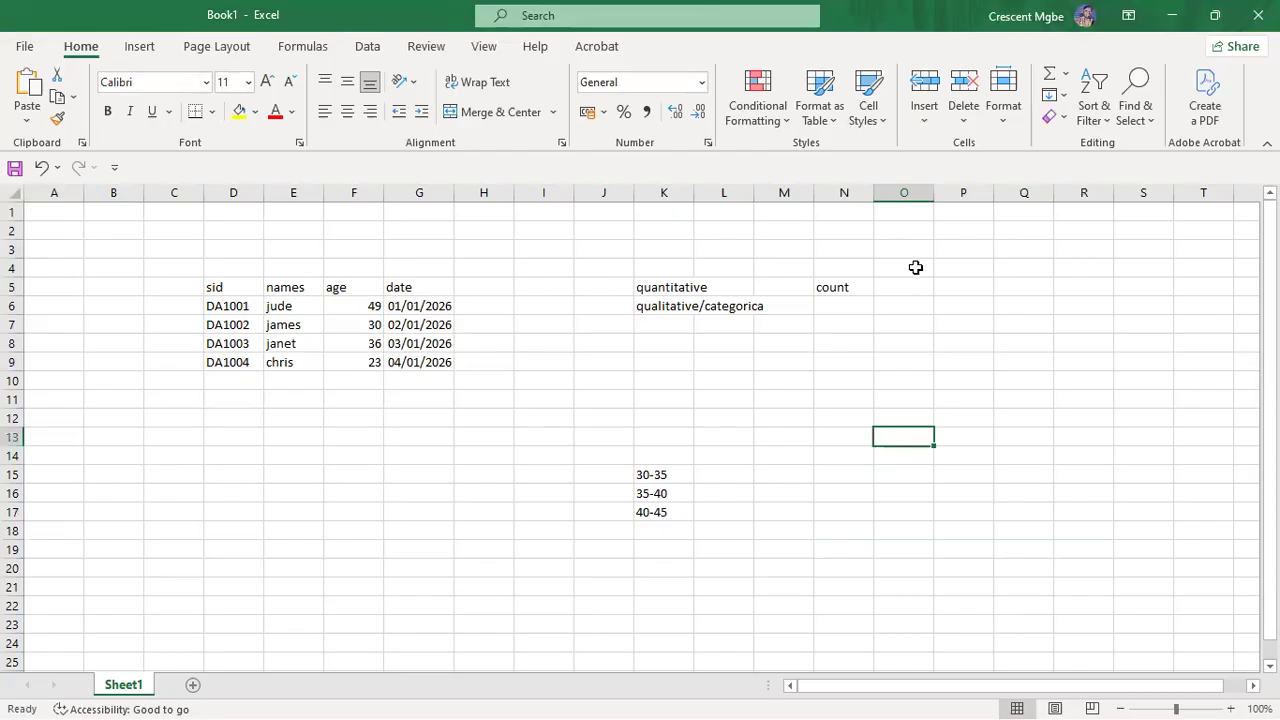
left_click_drag(914, 270, 916, 296)
left_click_drag(921, 372, 903, 452)
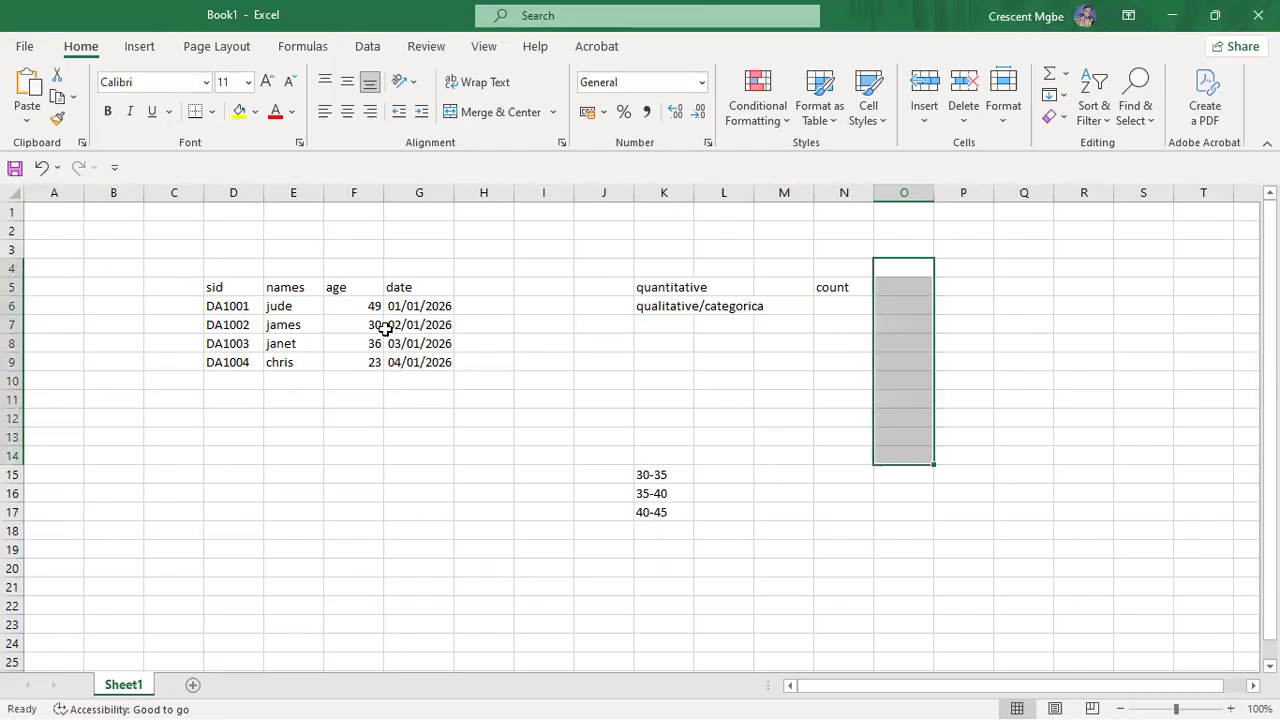
left_click(345, 288)
left_click(291, 289)
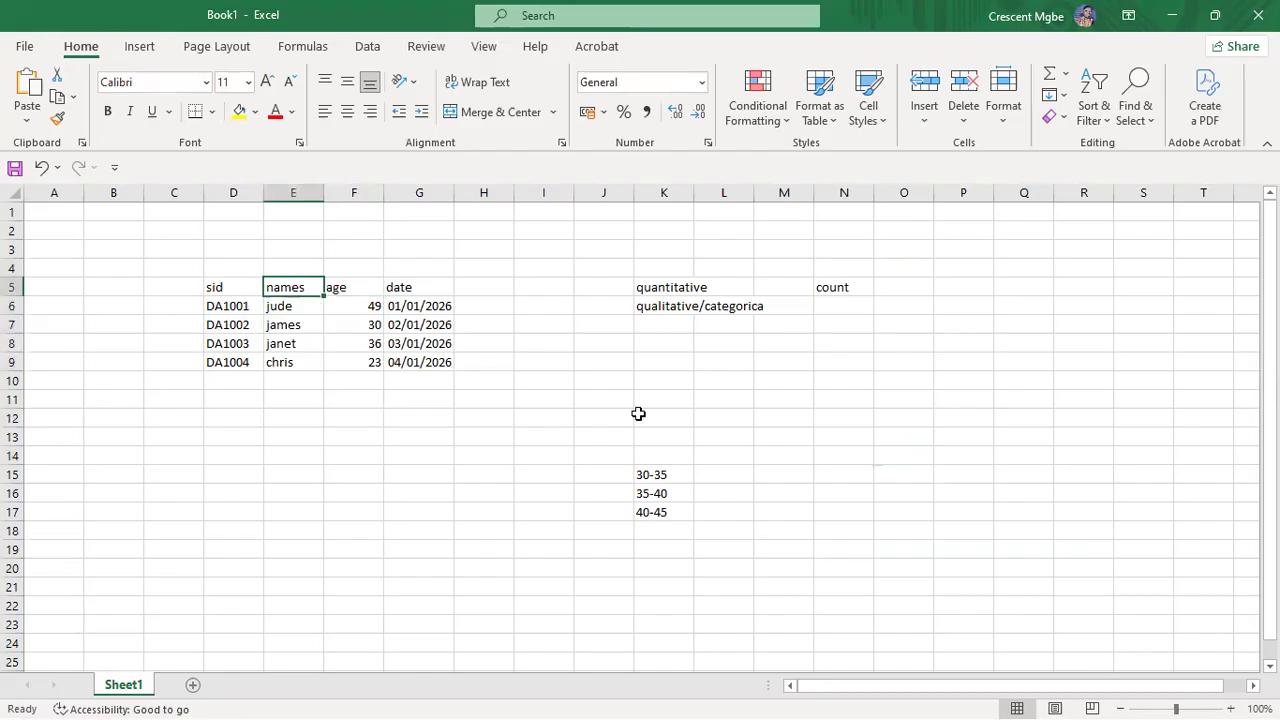
left_click_drag(906, 326, 908, 344)
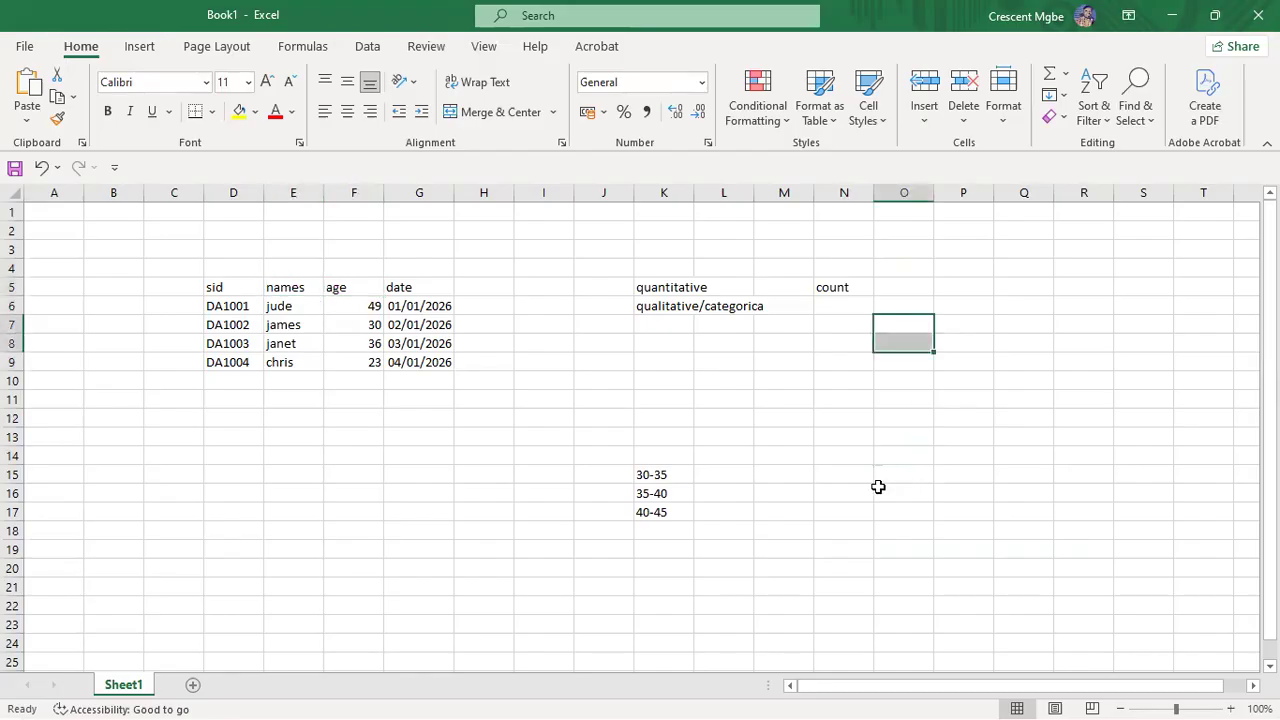
left_click_drag(880, 475, 1040, 460)
left_click_drag(1187, 462, 1210, 463)
left_click_drag(914, 228, 925, 479)
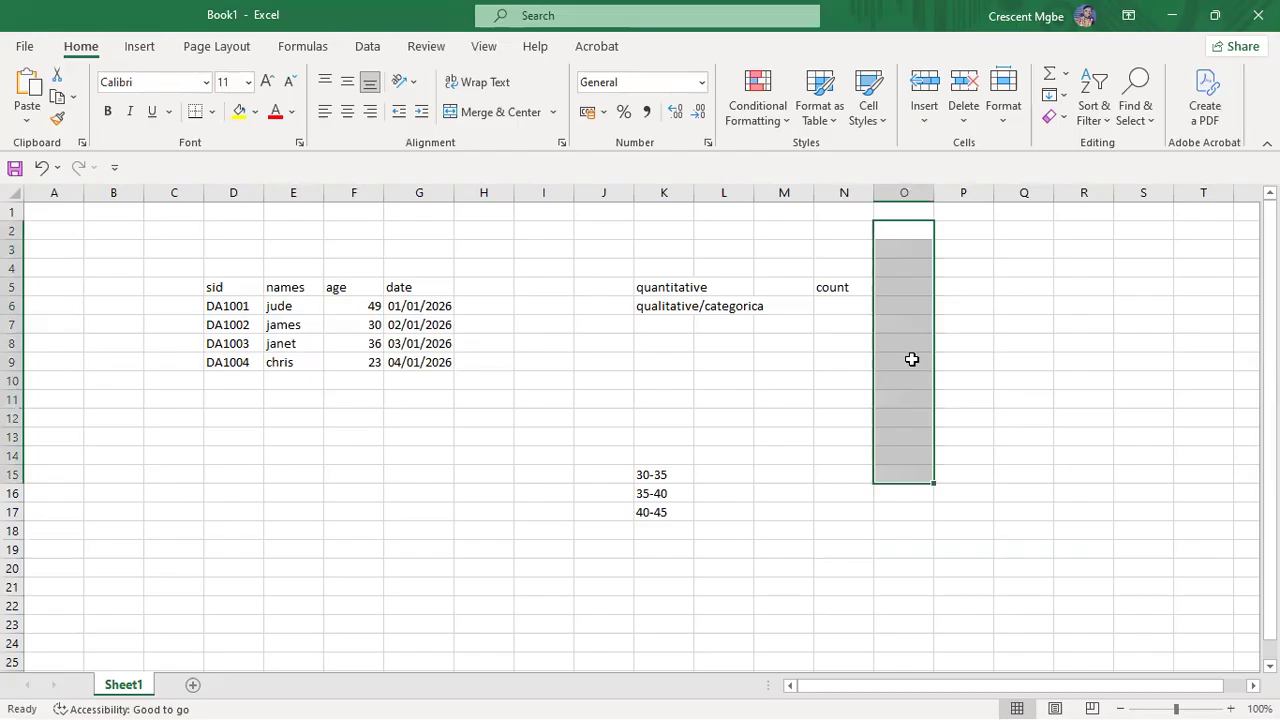
- Enter the four names from the table in uppercase across P15:S15, one per cell, as horizontal axis labels
left_click(975, 481)
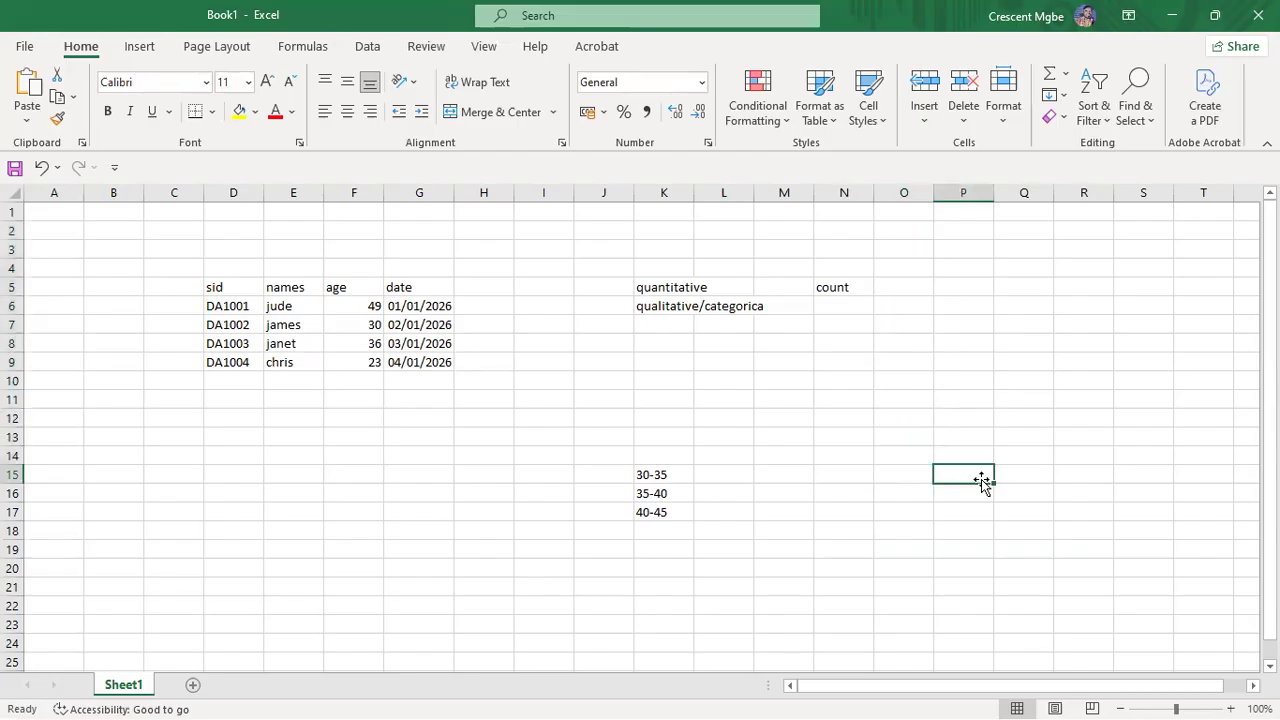
type("JUDE")
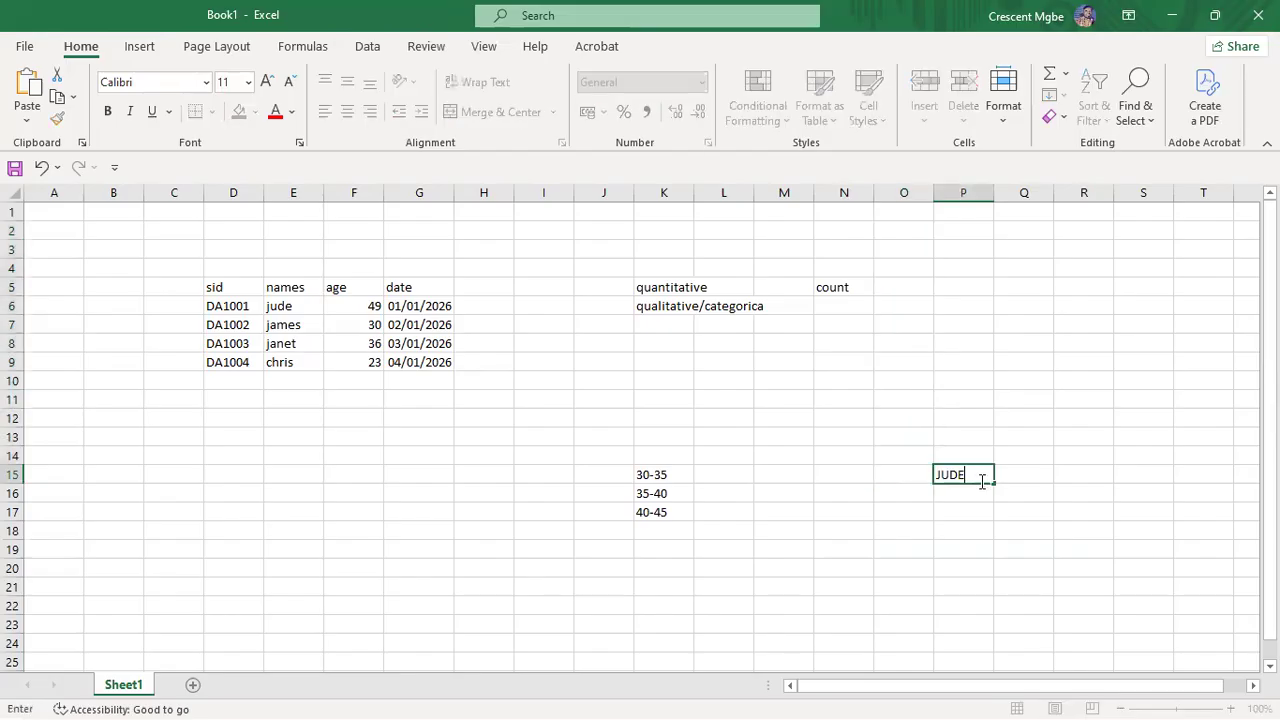
left_click(1034, 476)
type("JAMES")
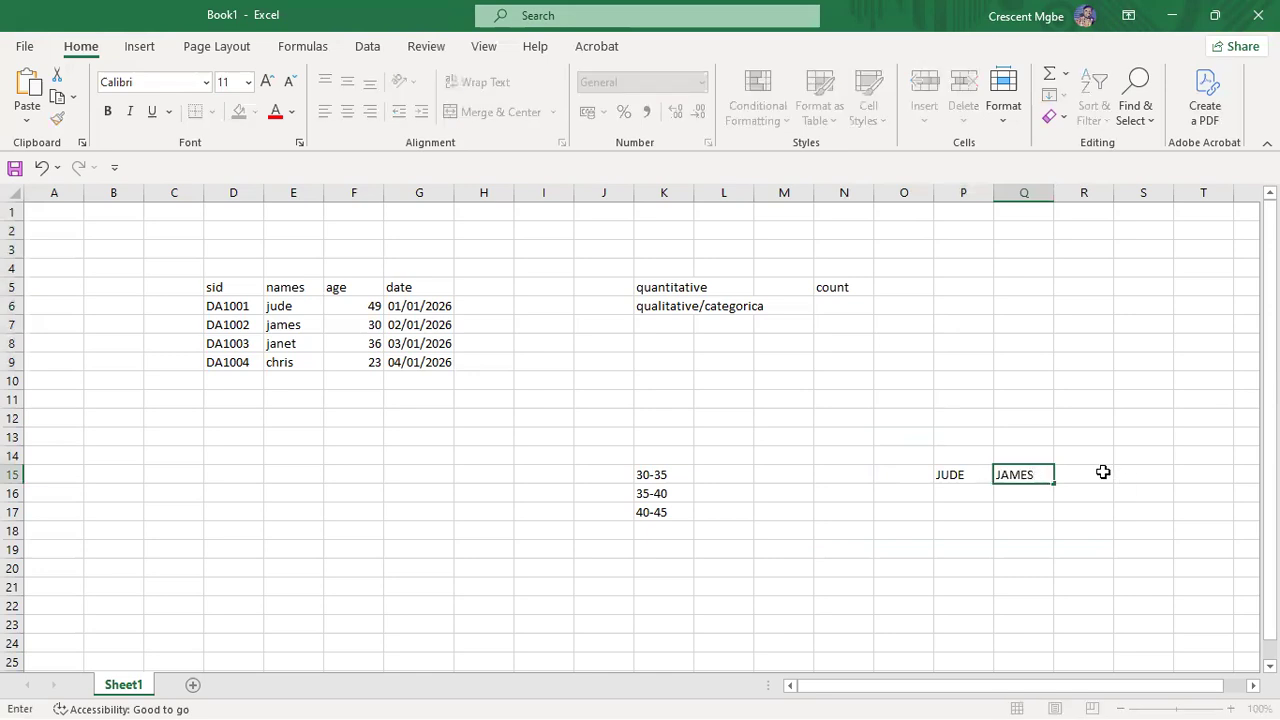
left_click(1101, 477)
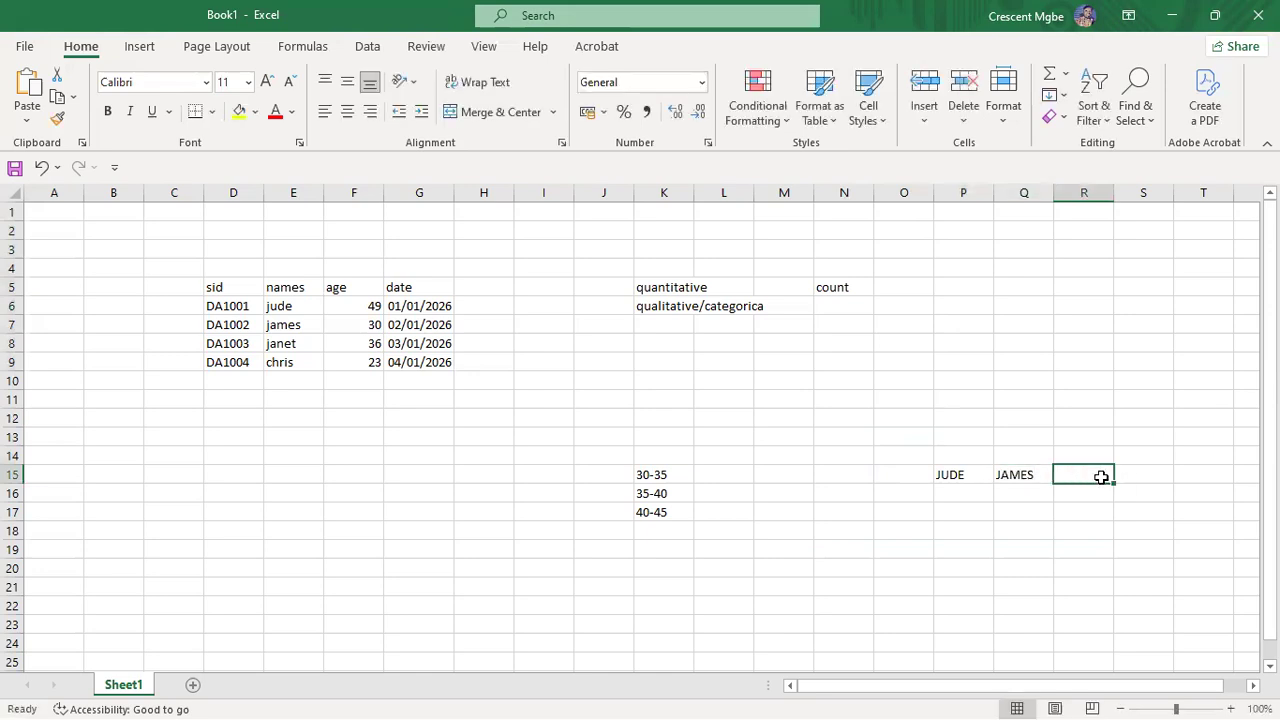
type("JANET")
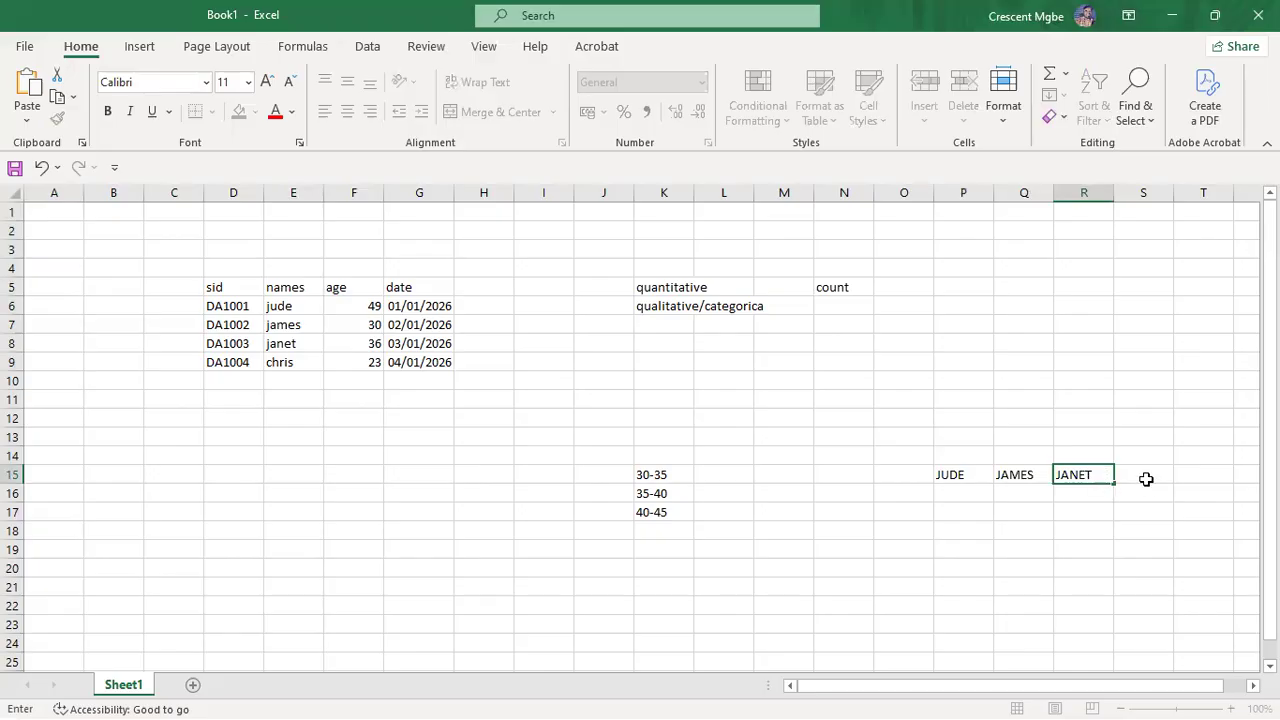
left_click(1144, 477)
type("CHRIS")
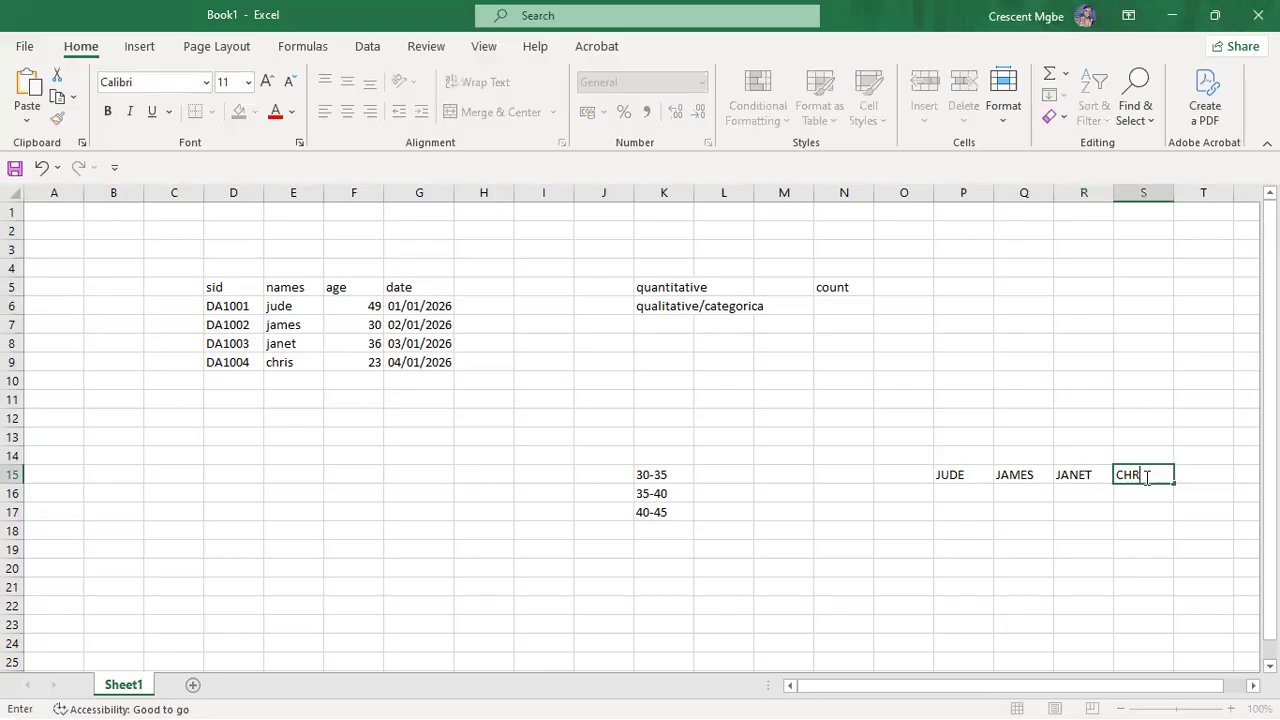
- Enter a vertical axis scale upward in column O: 10 in O14, 20 in O12, 30 in O10, 40 in O8 and 50 in O6
left_click(911, 457)
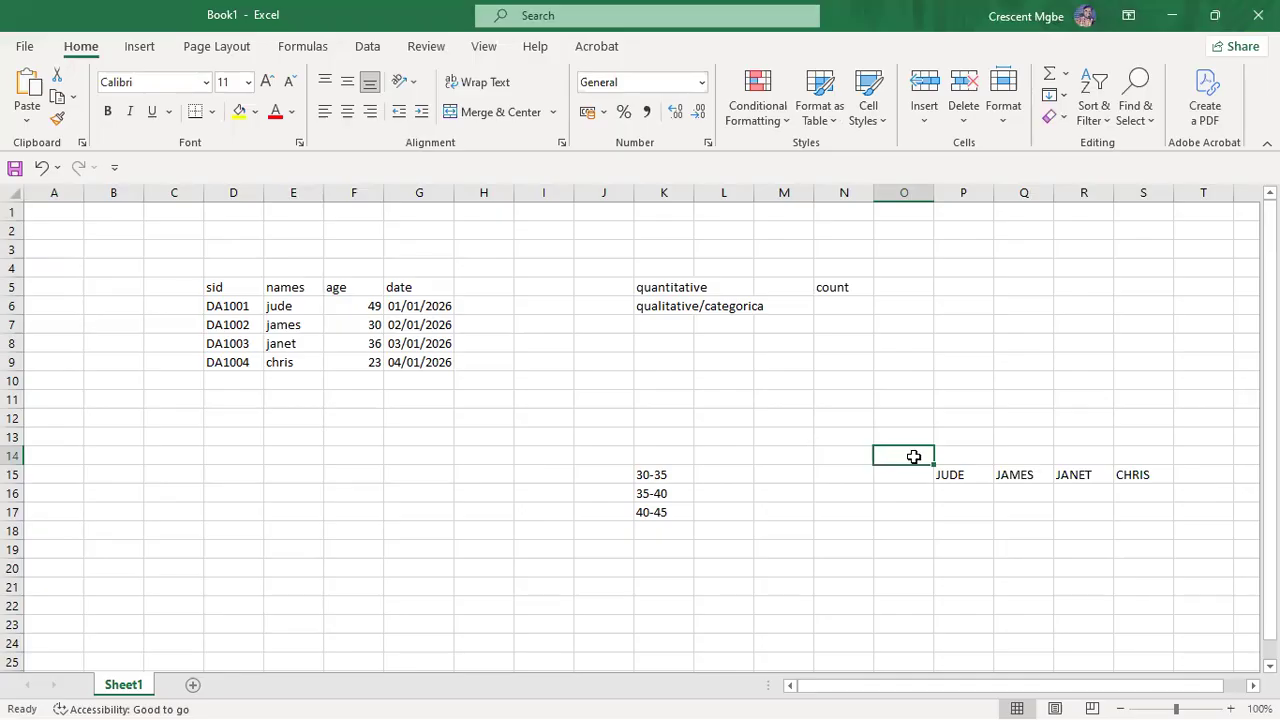
type("10")
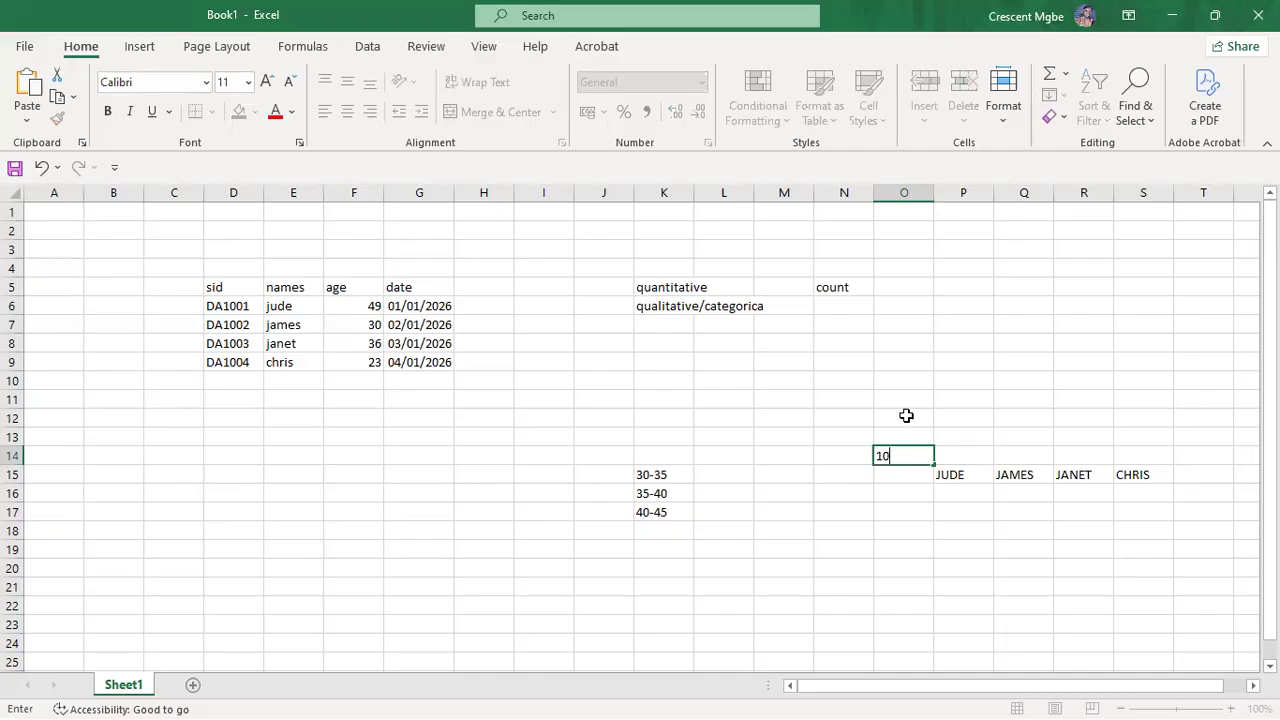
left_click(906, 415)
type("20")
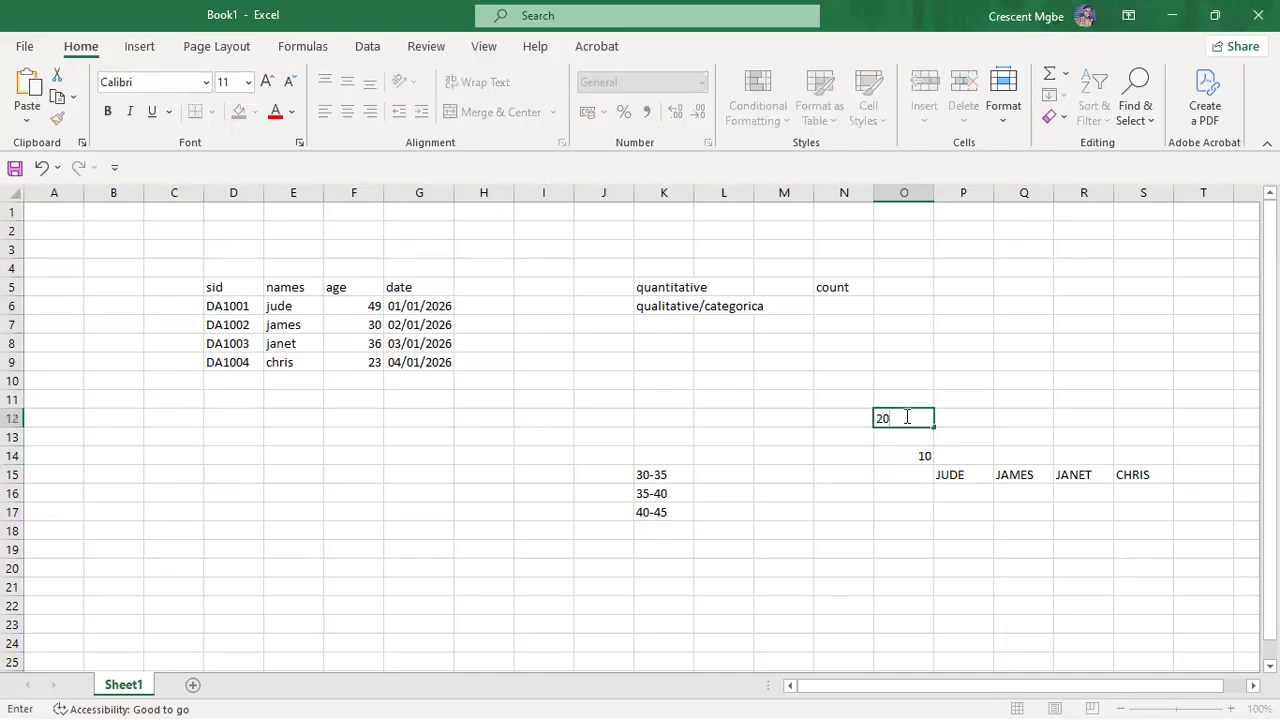
left_click(924, 378)
type("30")
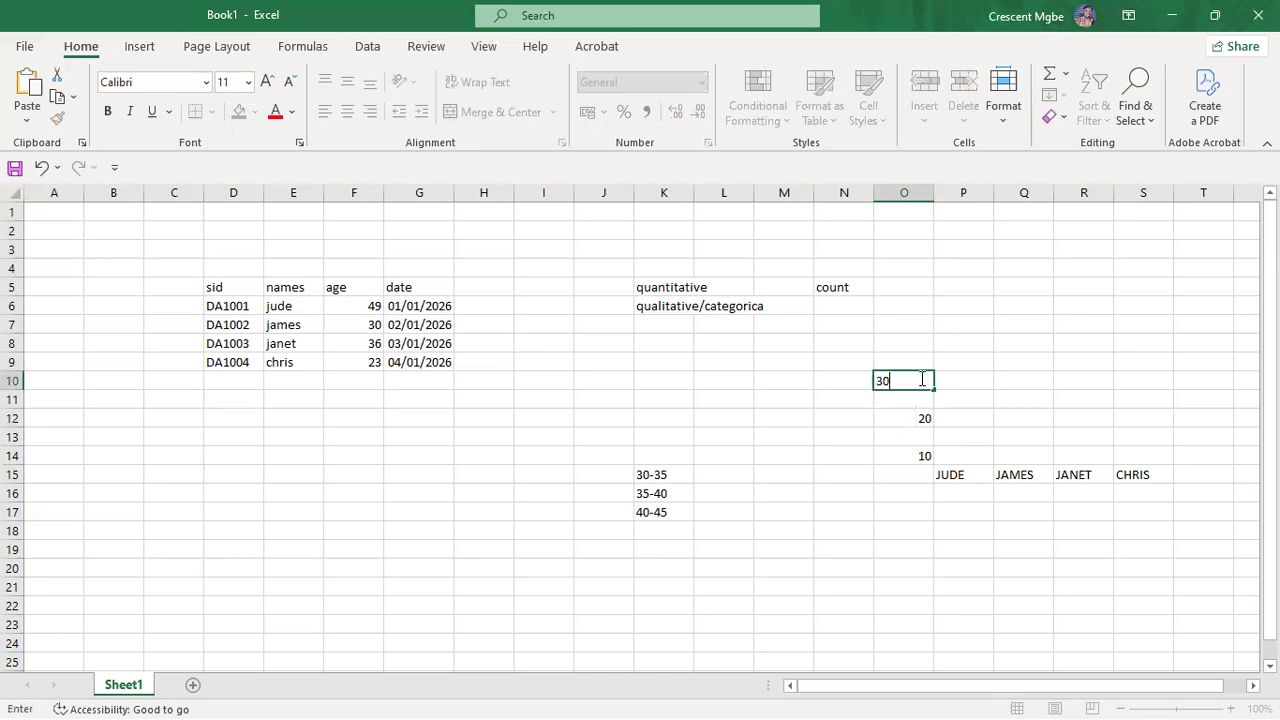
left_click(913, 340)
type("40")
left_click(913, 307)
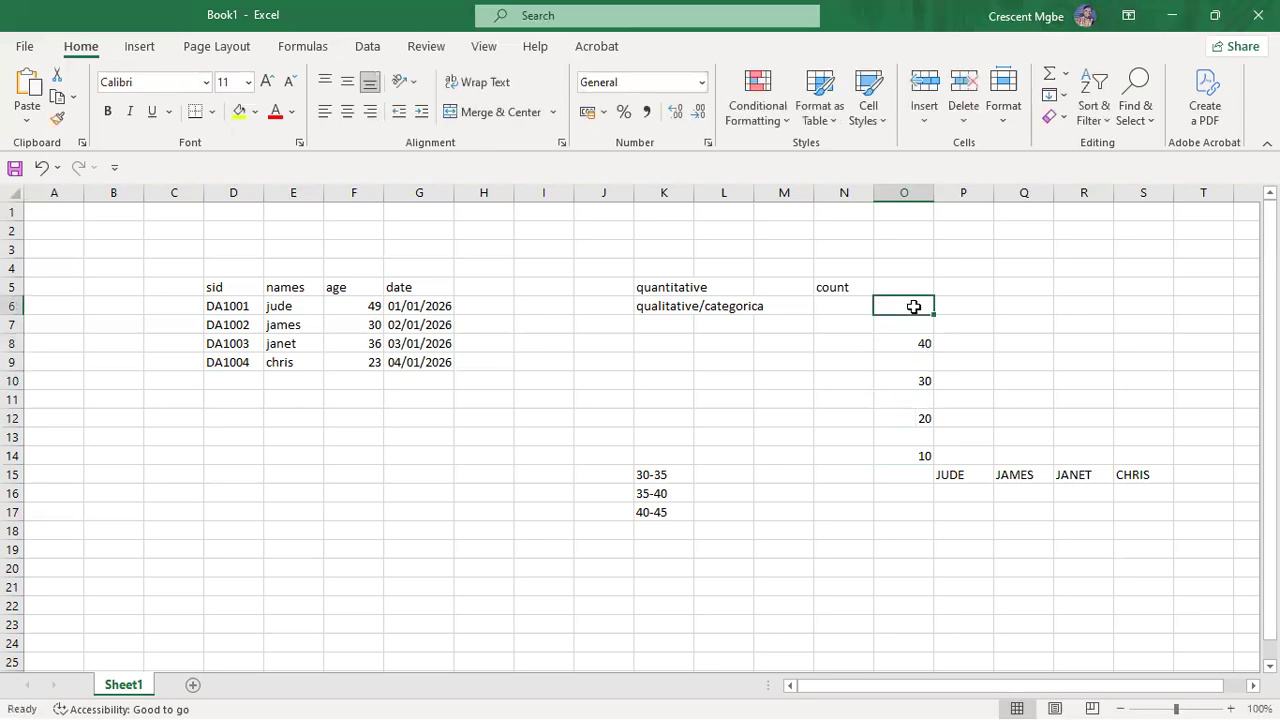
type("50")
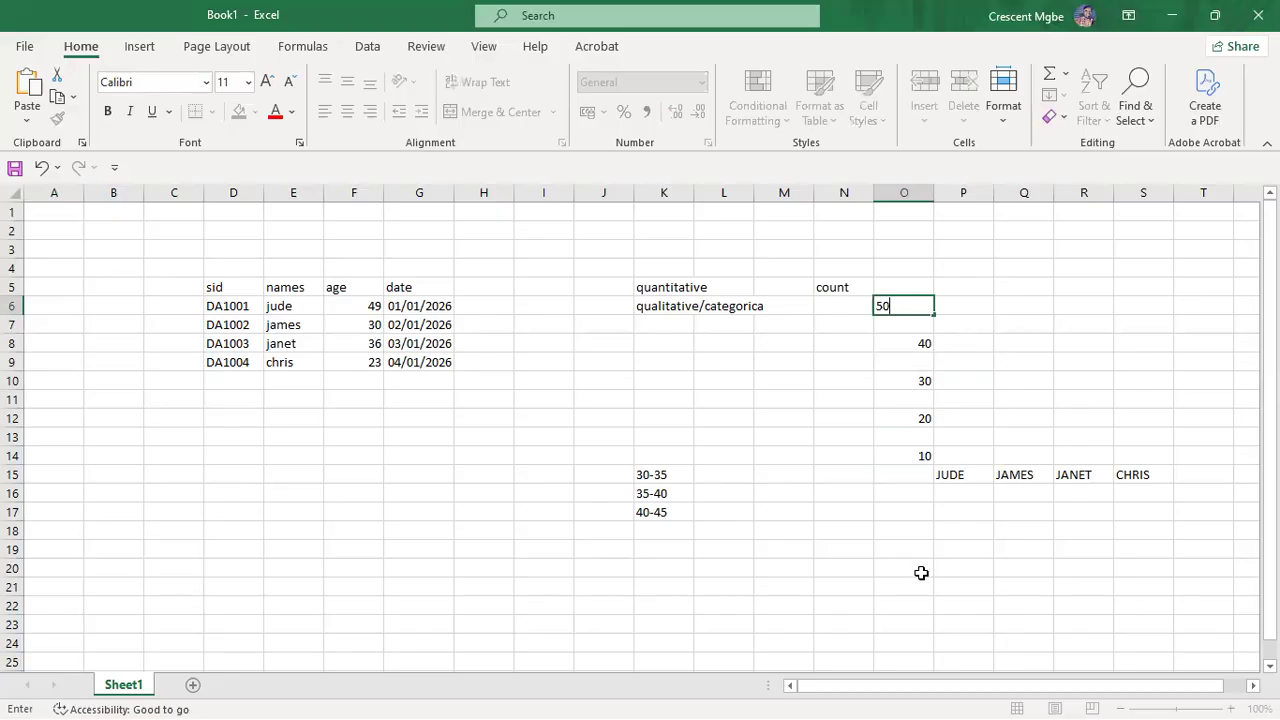
left_click(921, 580)
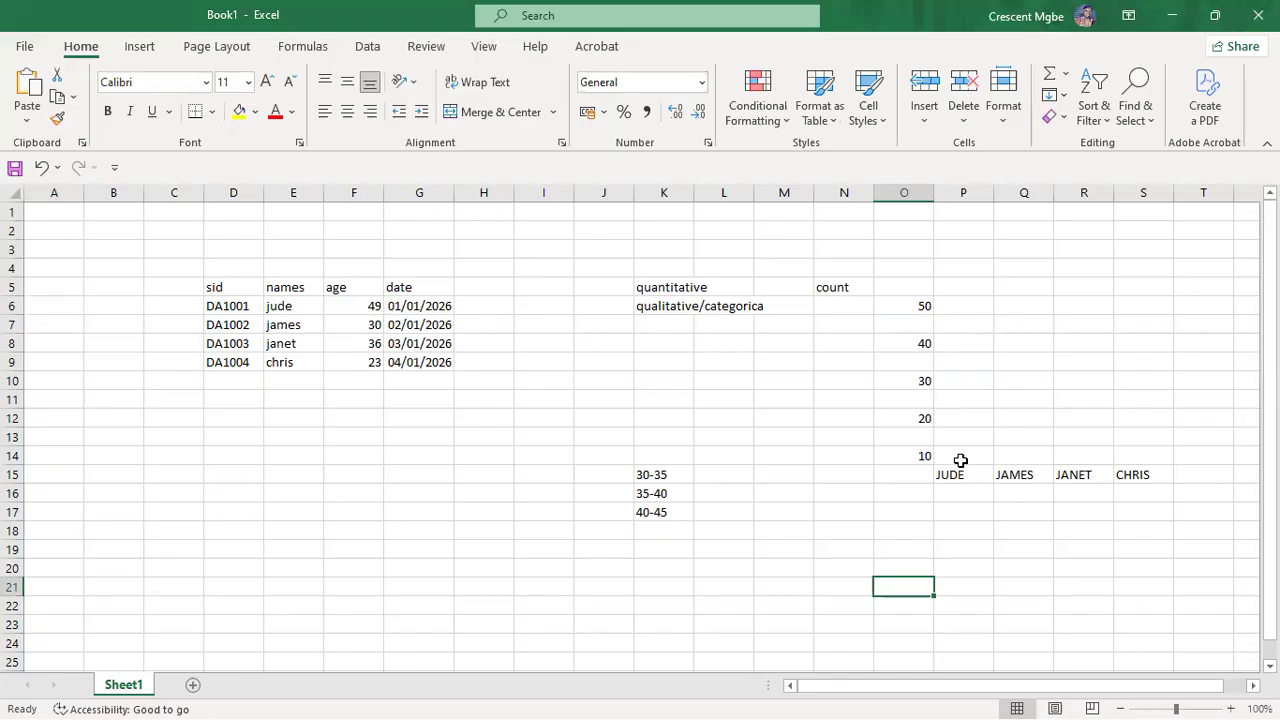
- Switch to the Power Bi.pptx presentation in PowerPoint and review the Univariate, Bivariate and Multivariate Visualization slides, 7 to 9
left_click(966, 308)
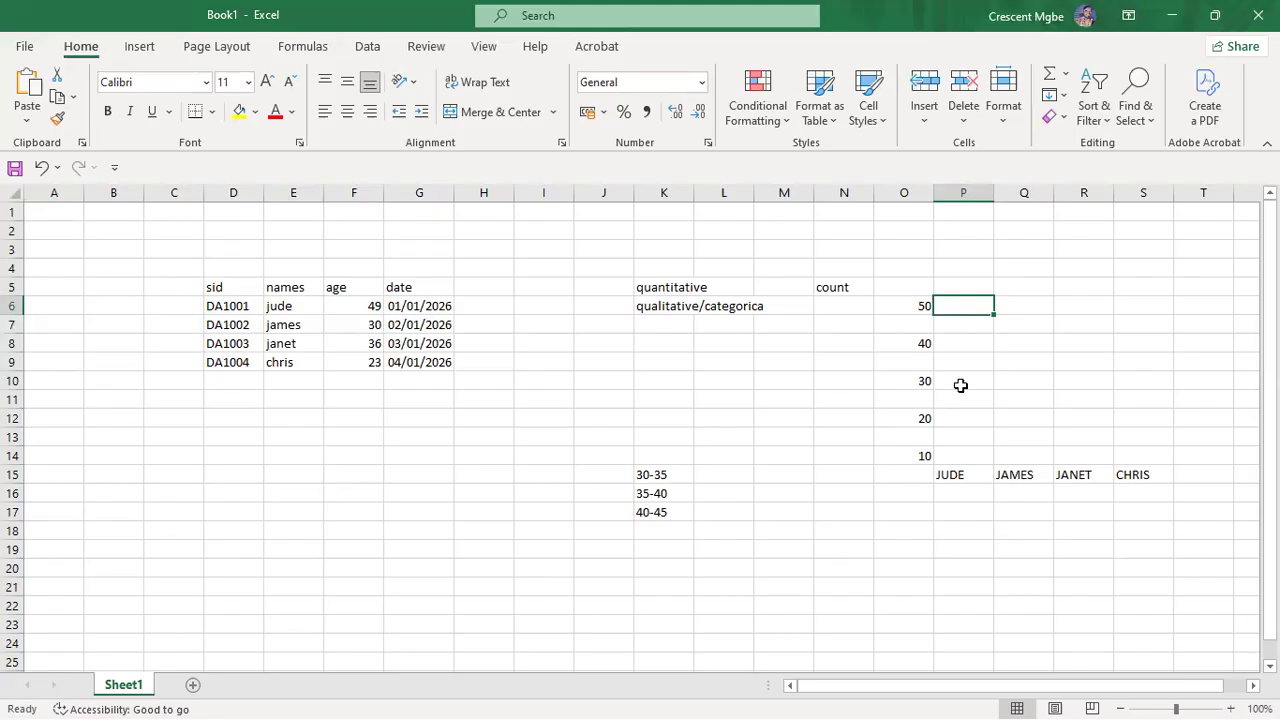
key("super+Tab")
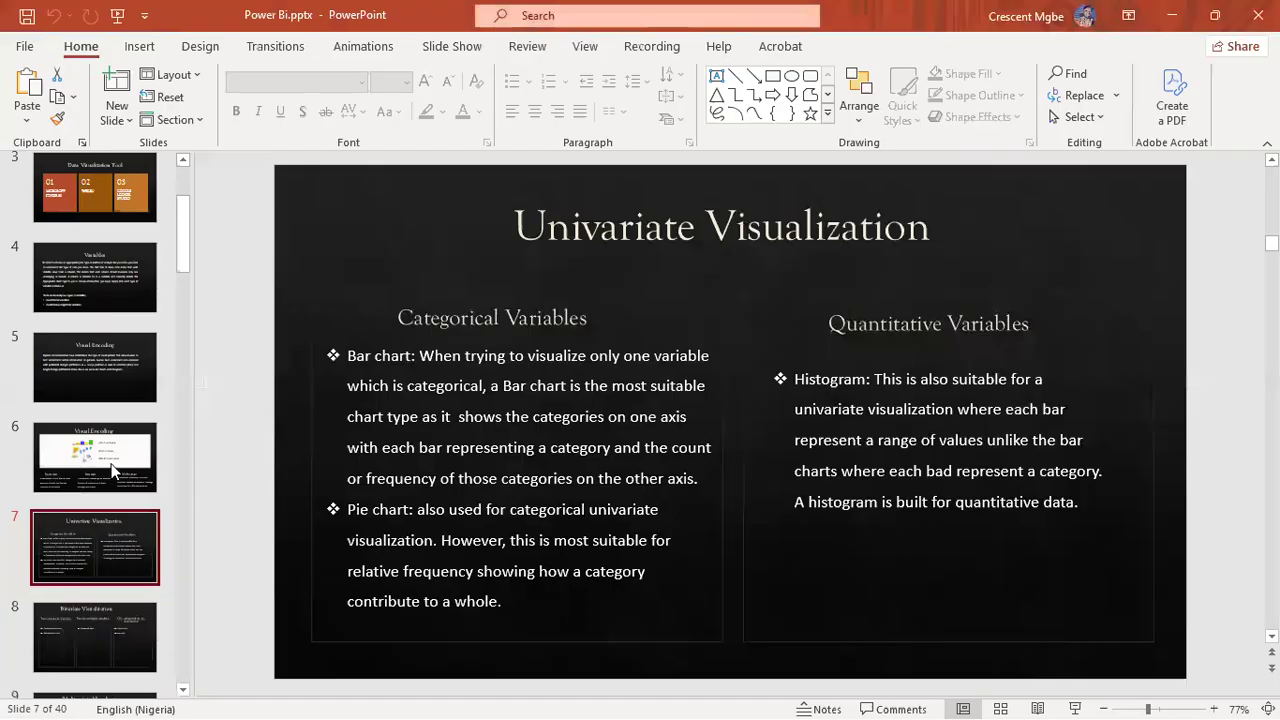
key("Down")
scroll(111, 390, "down", 2)
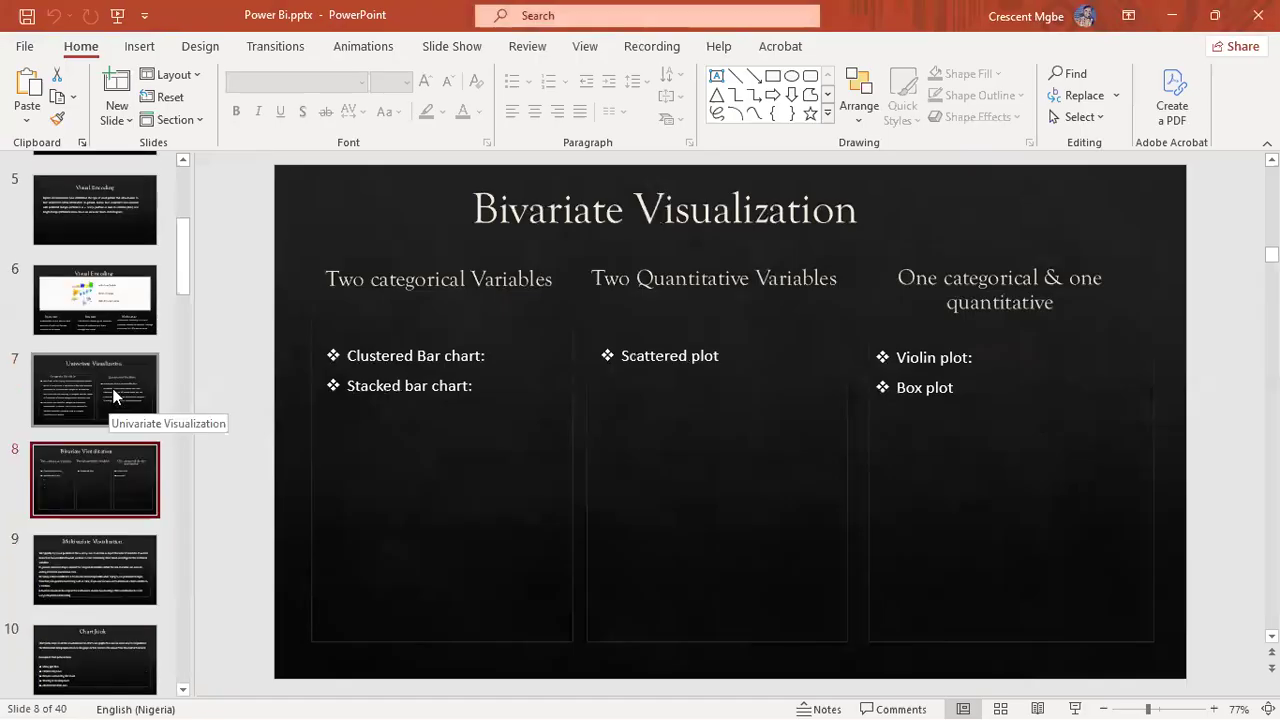
scroll(108, 400, "down", 1)
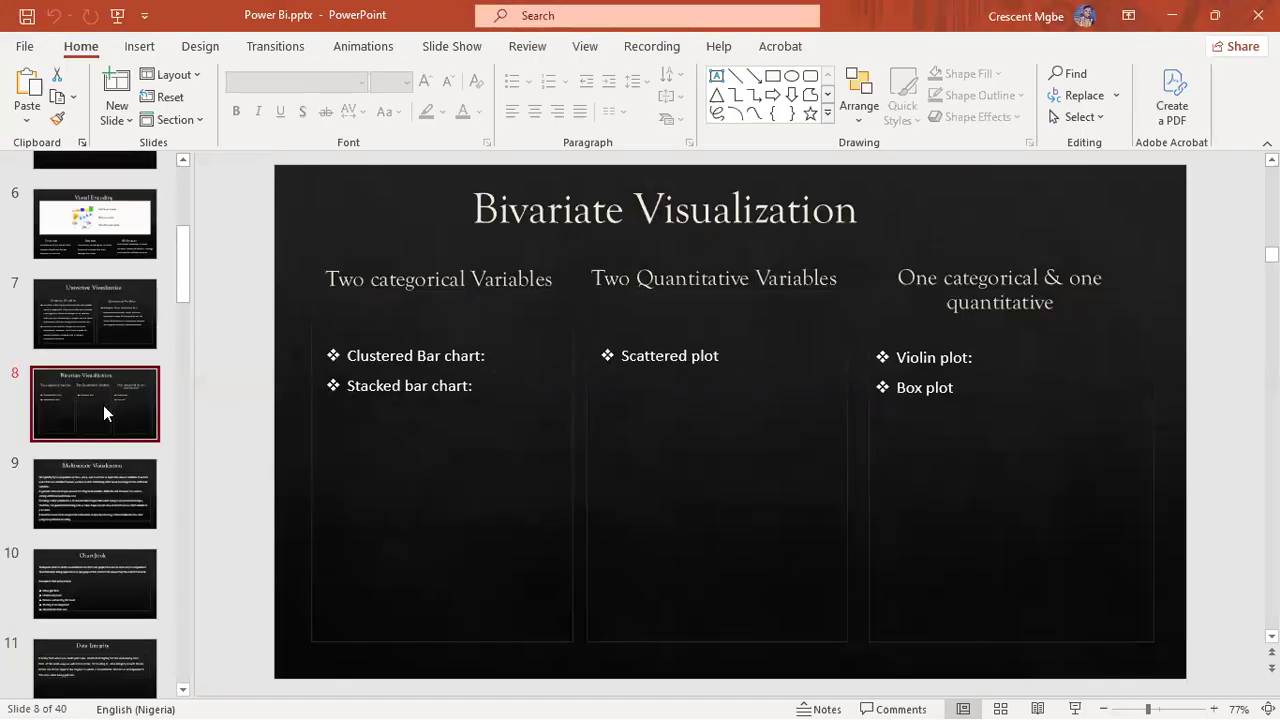
left_click(94, 474)
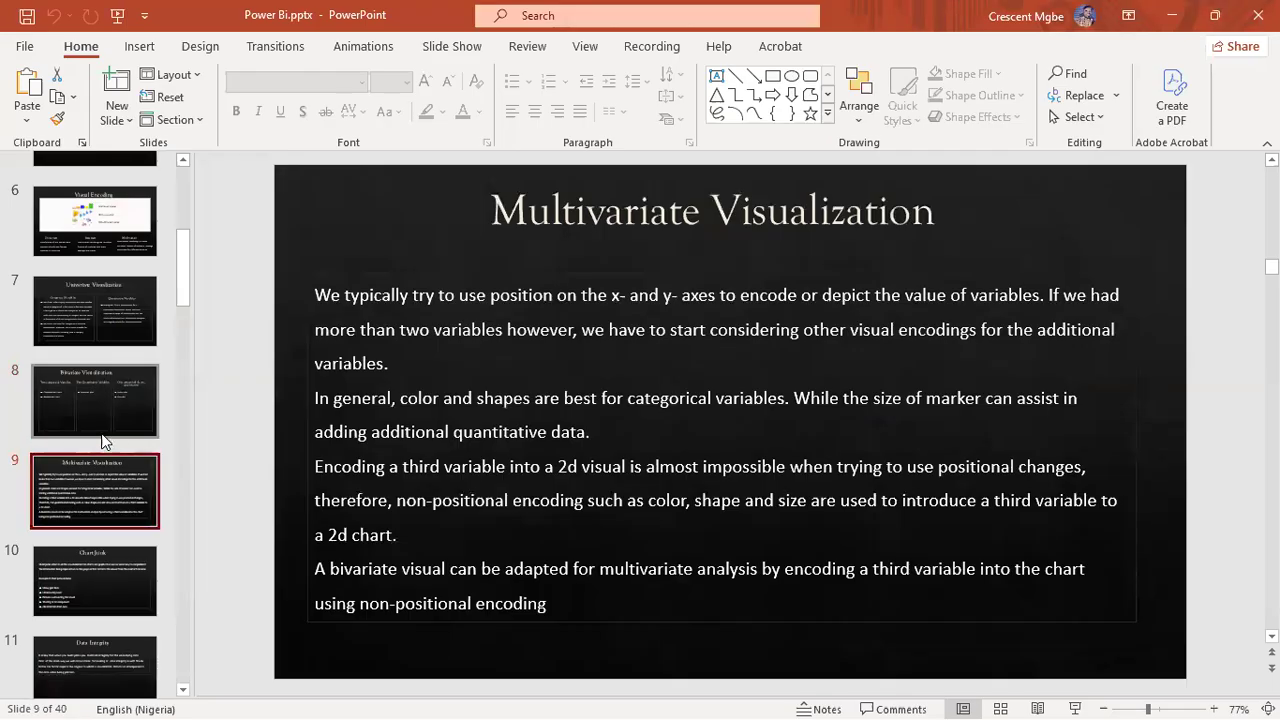
scroll(98, 480, "down", 1)
- Review the Chart Junk and Data Integrity slides, 10 and 11, and return to Chart Junk
left_click(97, 500)
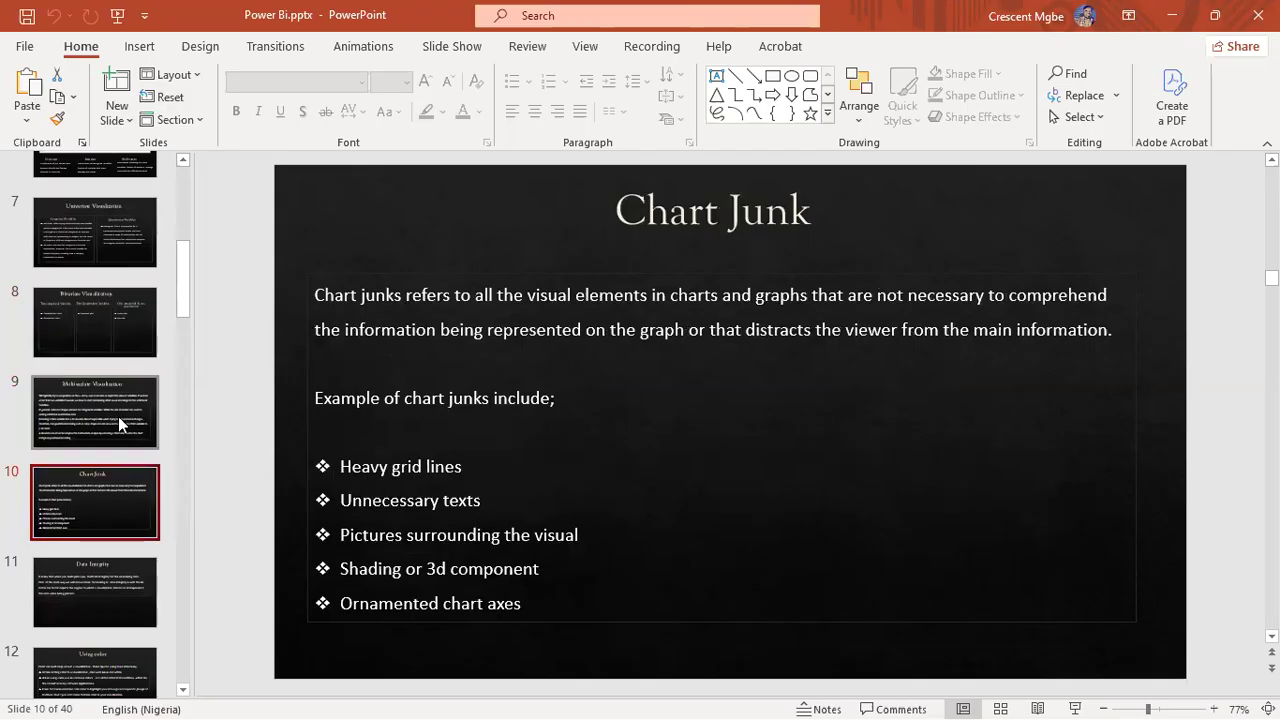
scroll(118, 424, "down", 1)
left_click(110, 512)
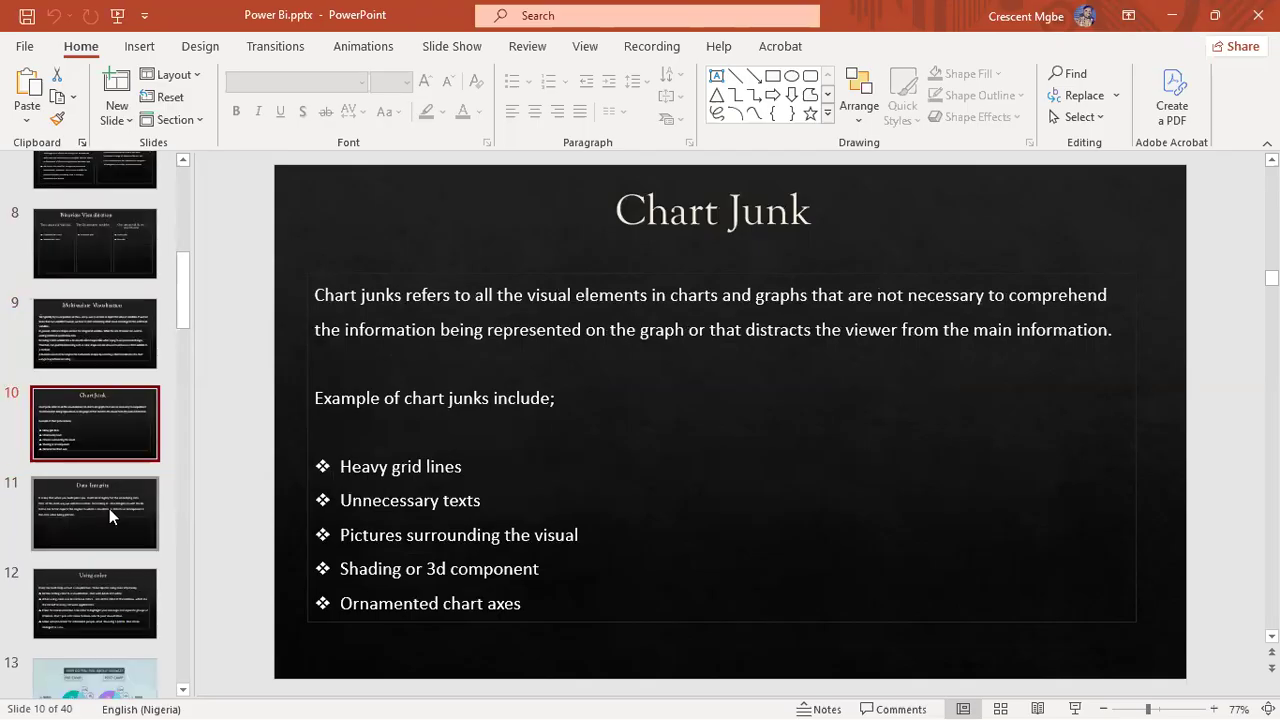
left_click(90, 421)
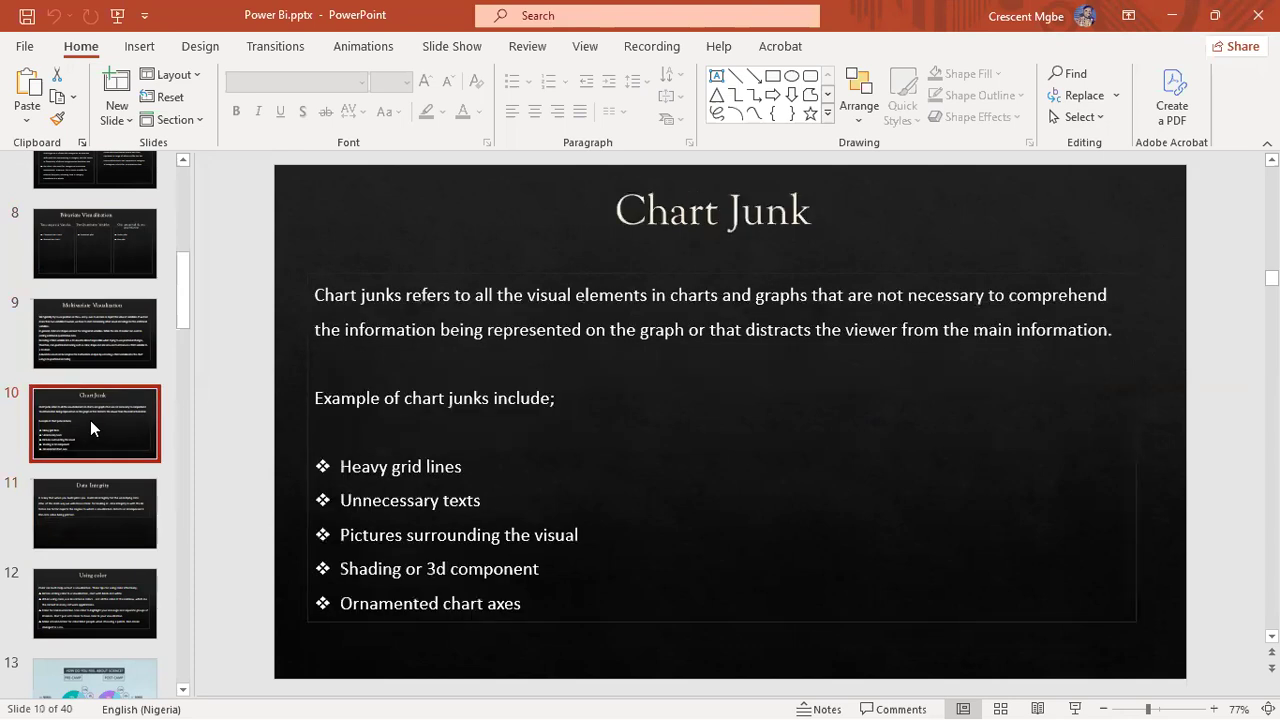
left_click(103, 507)
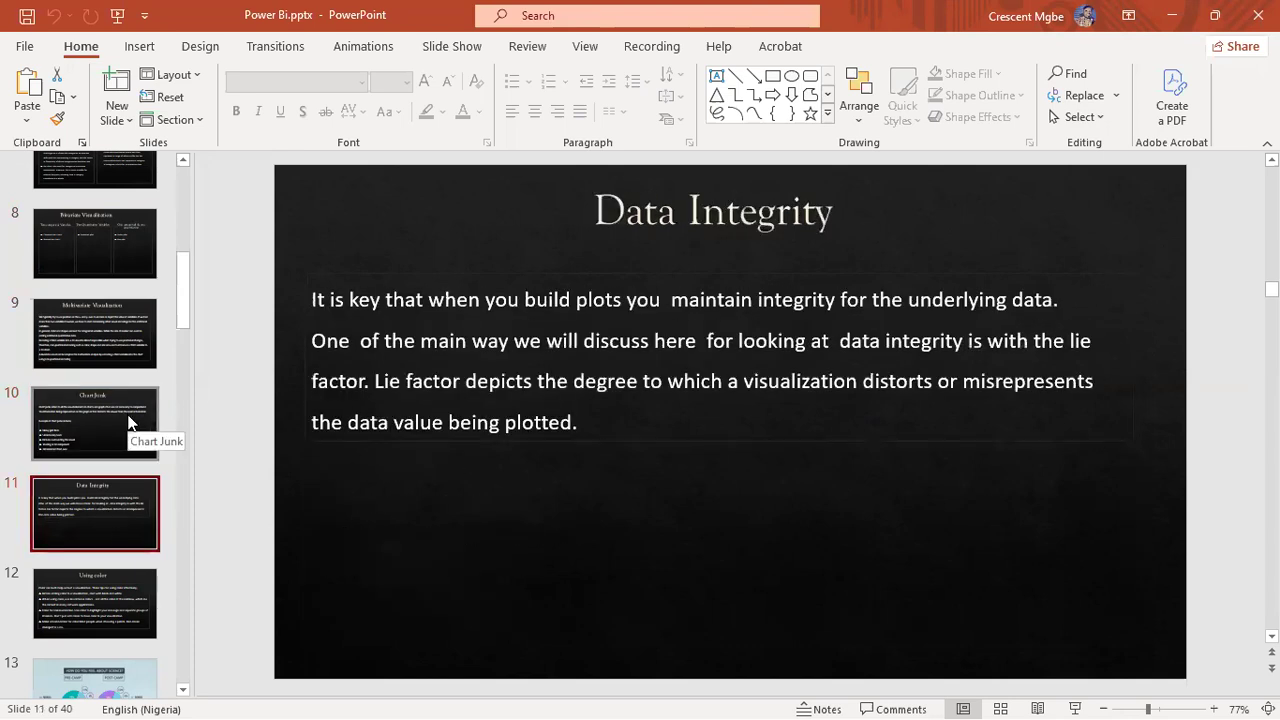
left_click(130, 423)
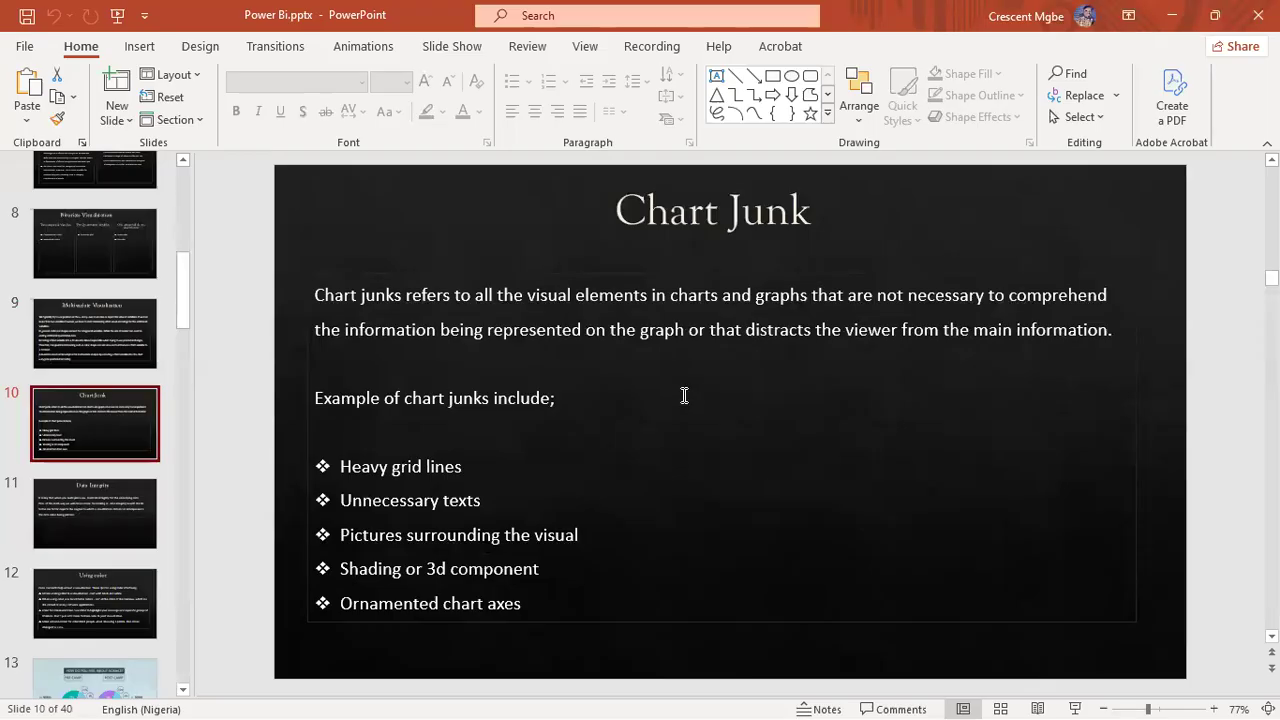
- Switch to Power BI Desktop to view its start screen, and minimize the open windows to show the desktop
key("super+Tab")
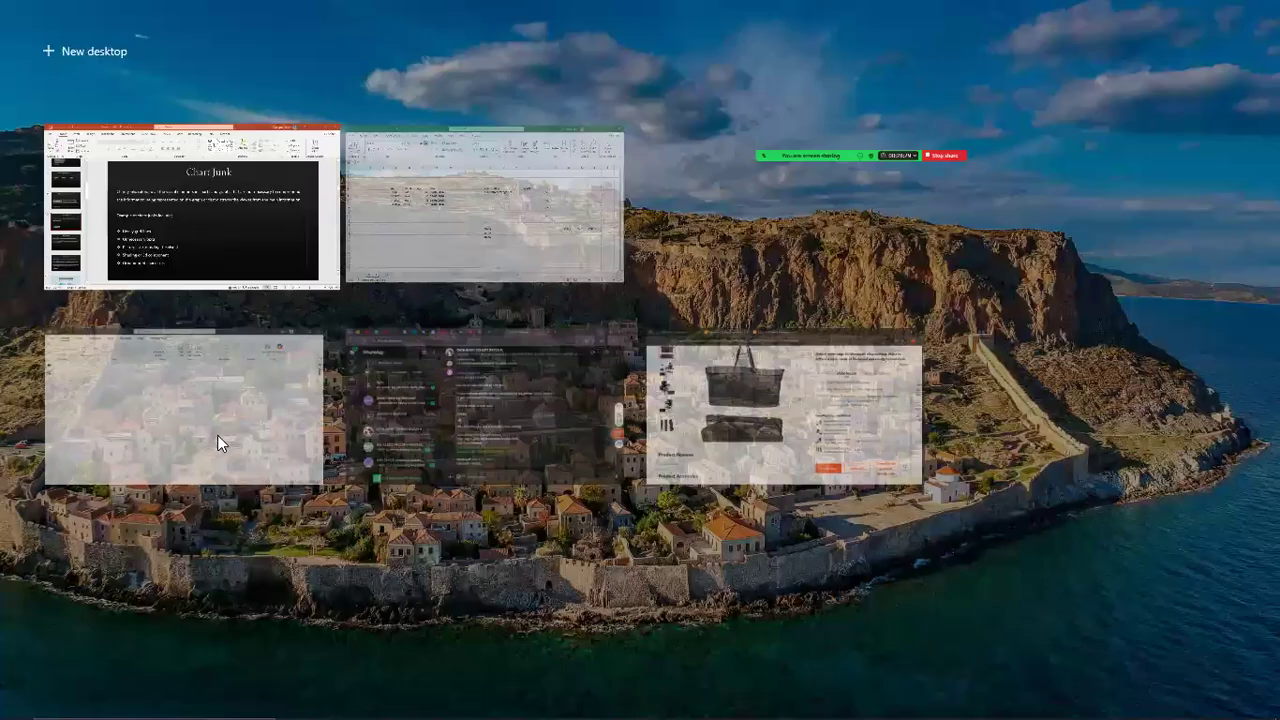
left_click(855, 330)
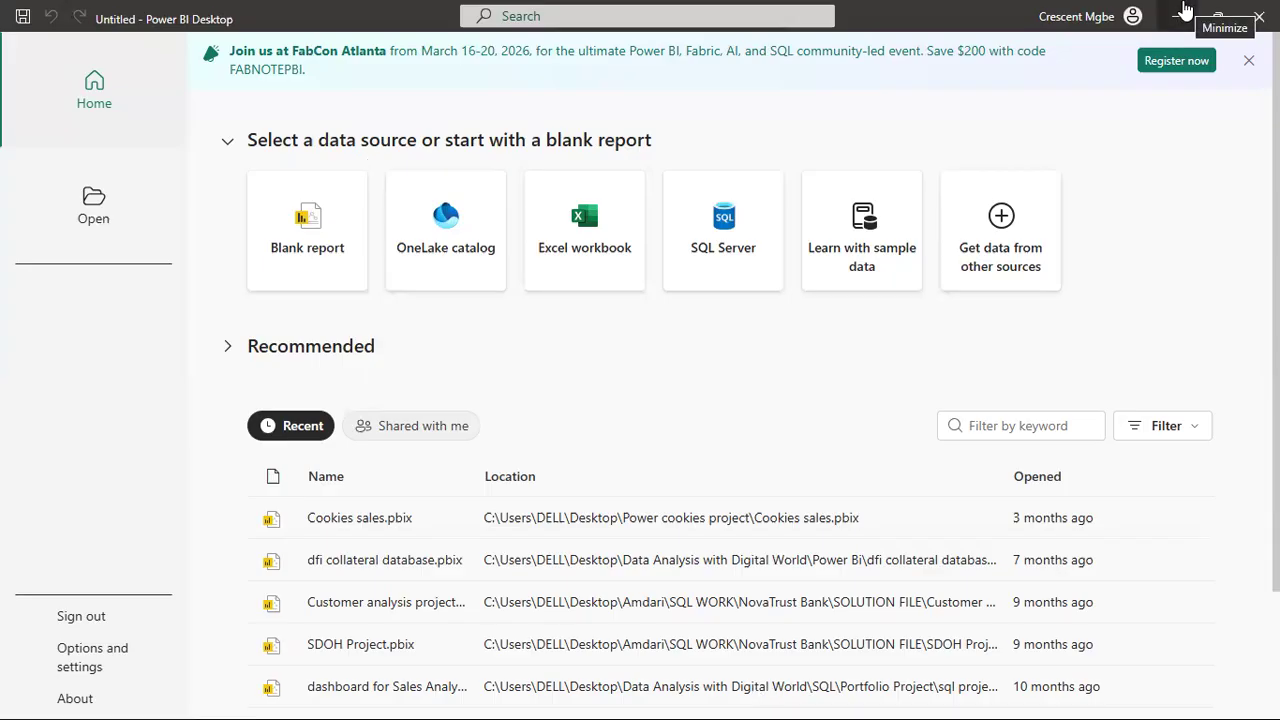
left_click(1182, 12)
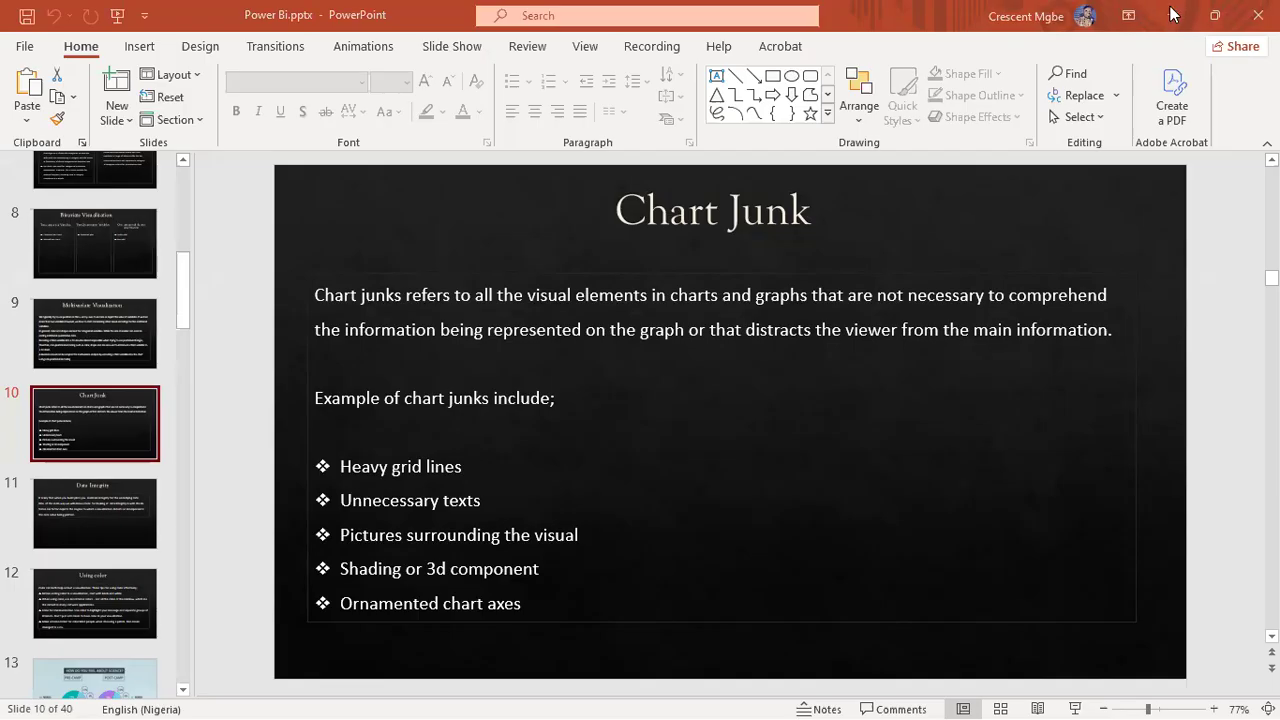
left_click(1171, 15)
left_click(1170, 17)
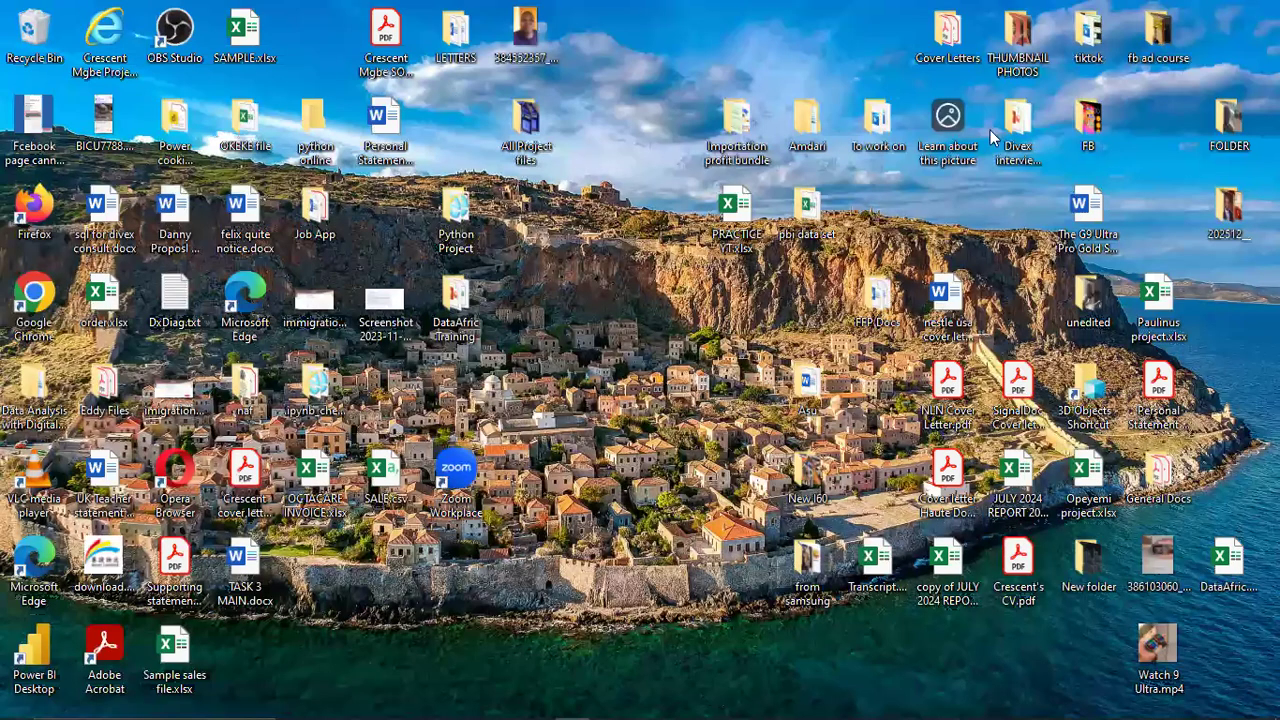
- Switch to Chrome, search for DOWNLOAD POWER BI and open Microsoft's Power BI Desktop download page
key("alt+Tab")
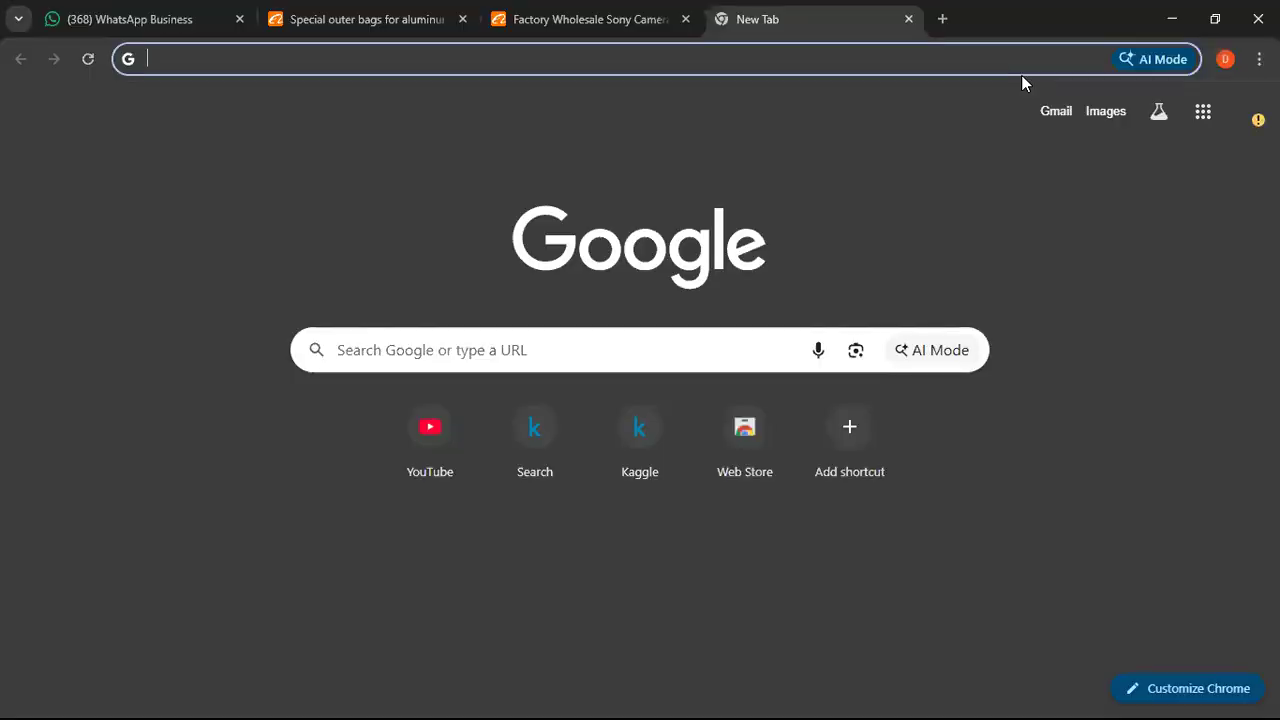
type("D")
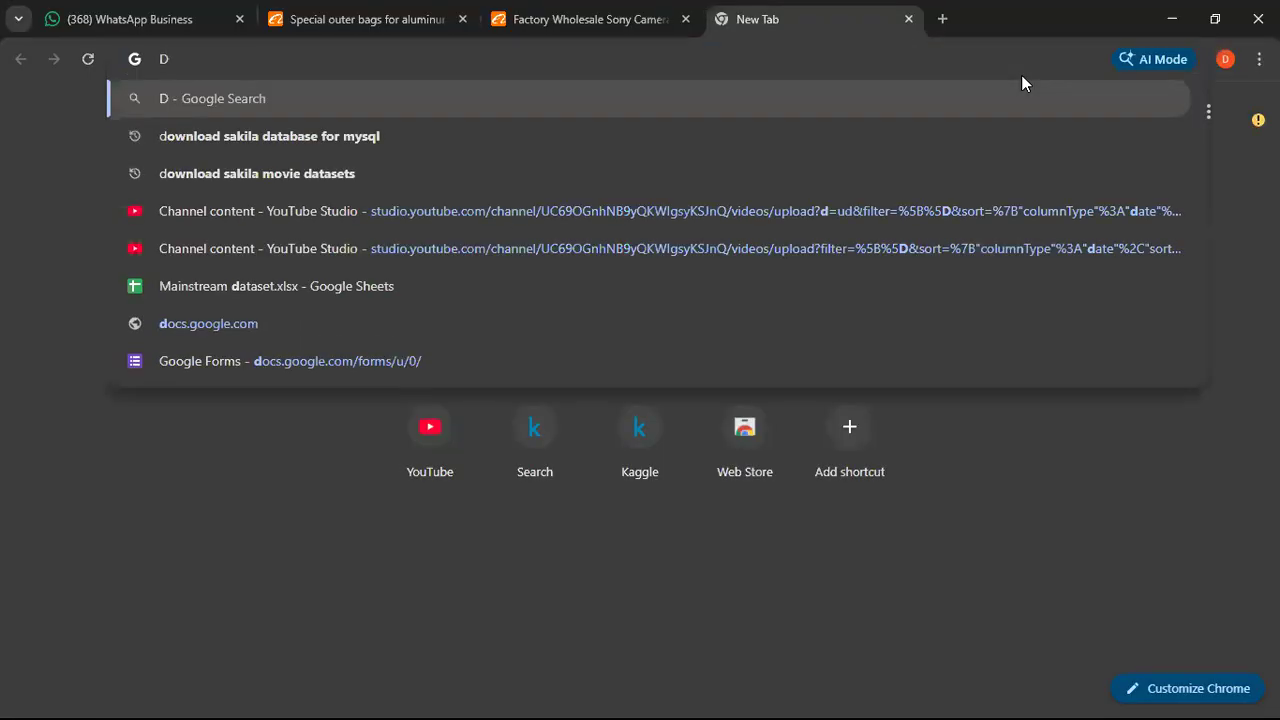
type("OWNLOA")
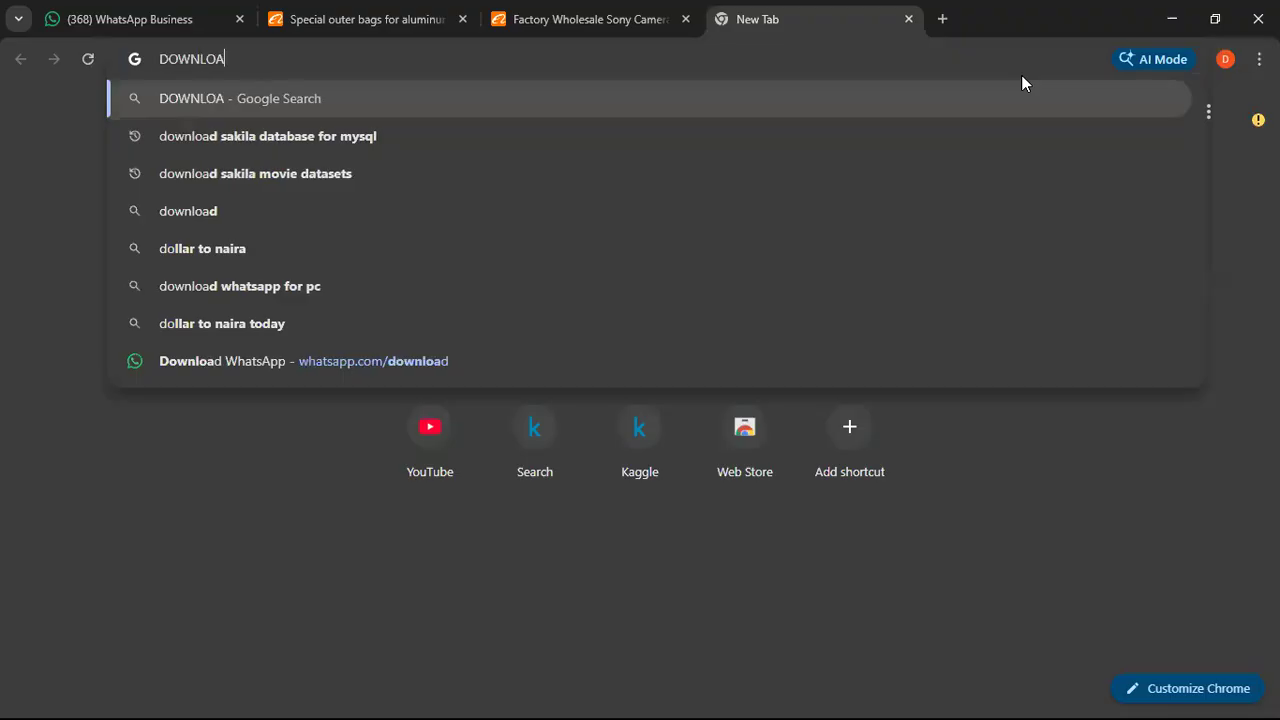
type("D POWER")
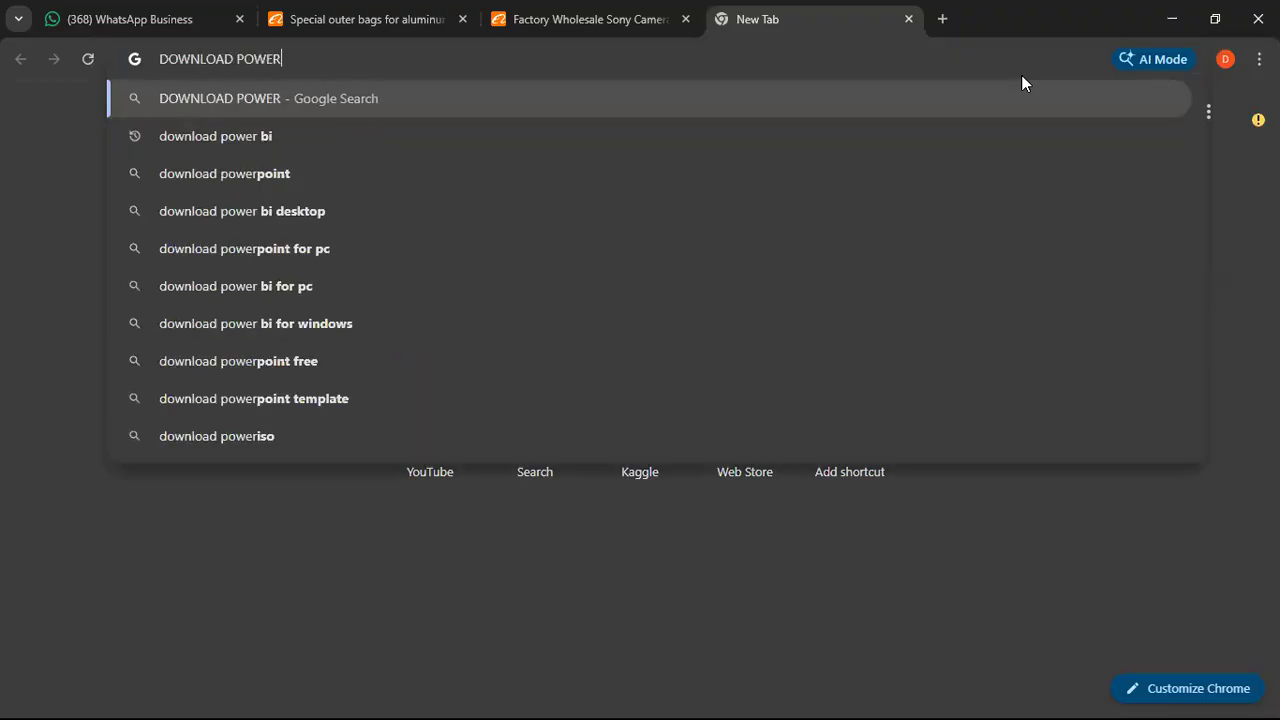
type(" BI")
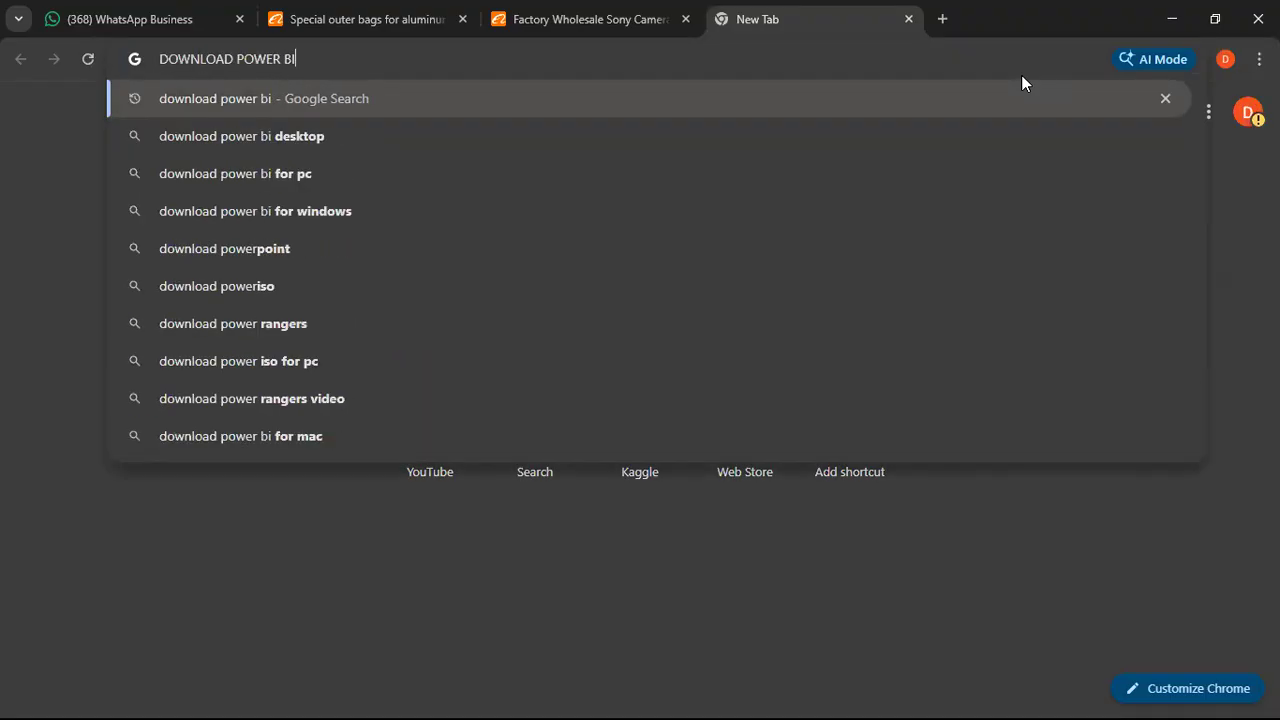
key("Return")
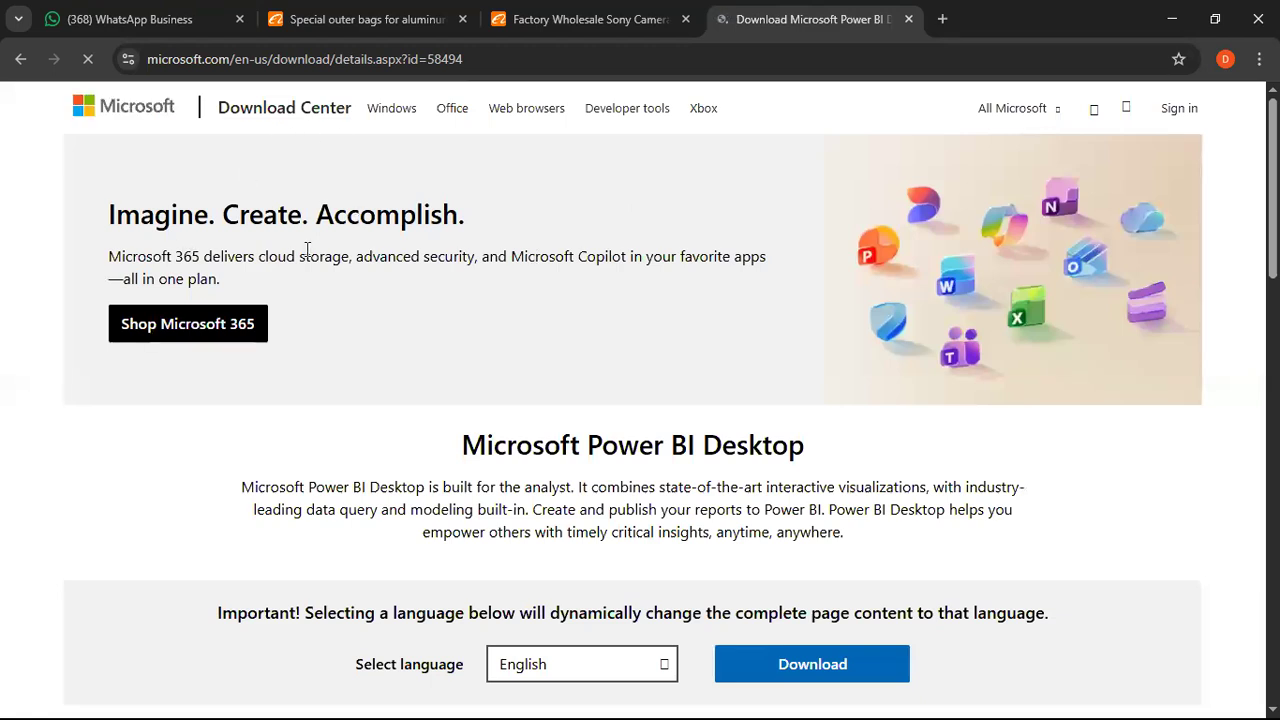
- Request the English Power BI Desktop download and review the file and feature information in the page's Details section
scroll(500, 229, "down", 3)
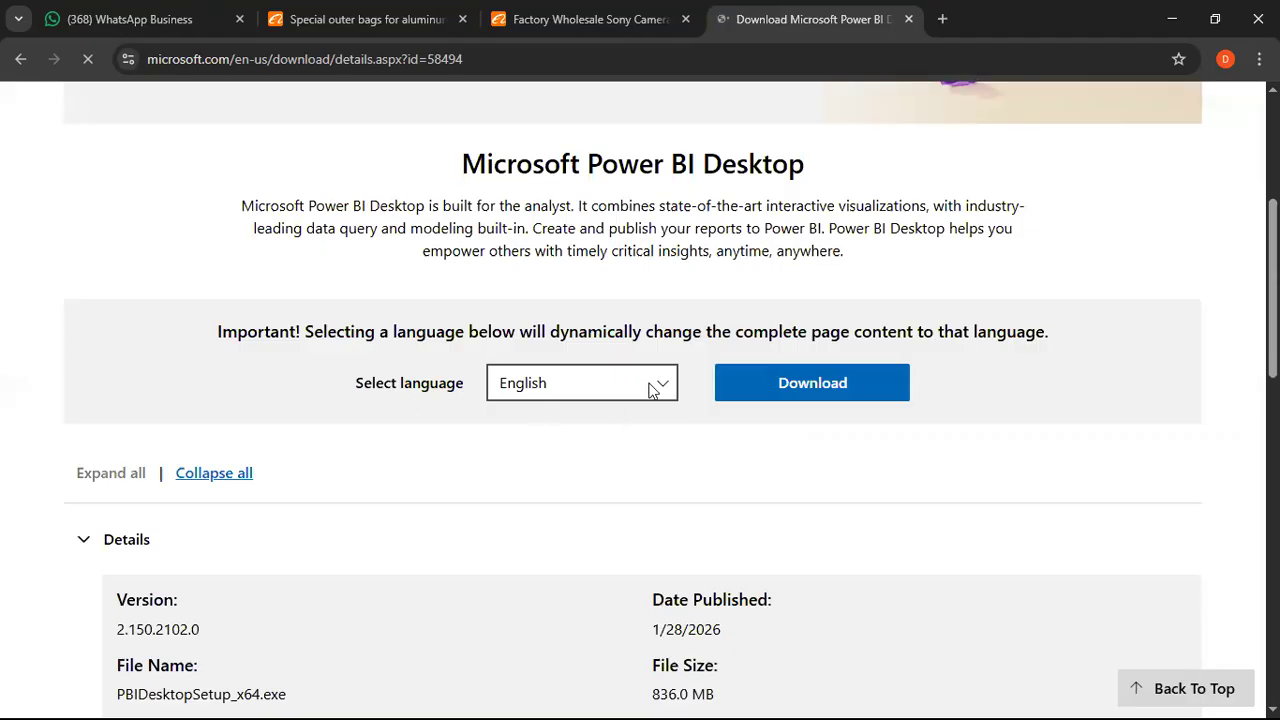
left_click(838, 390)
scroll(842, 320, "down", 3)
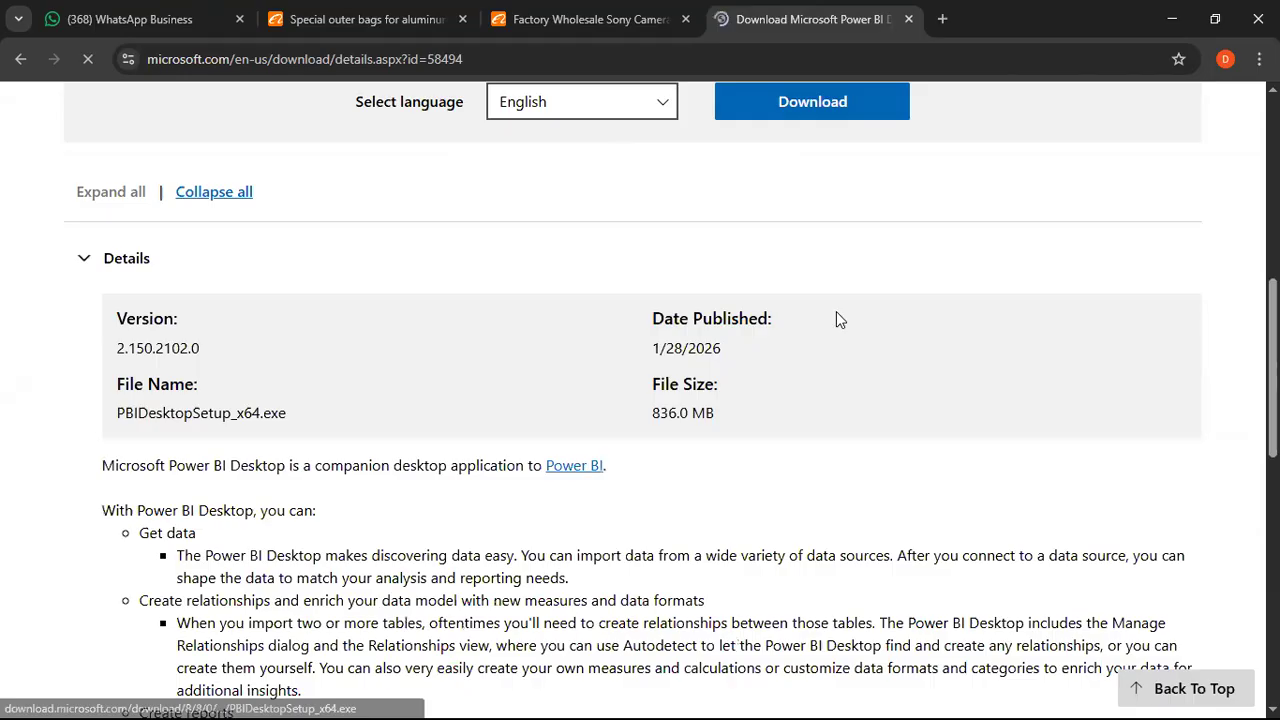
scroll(838, 318, "down", 2)
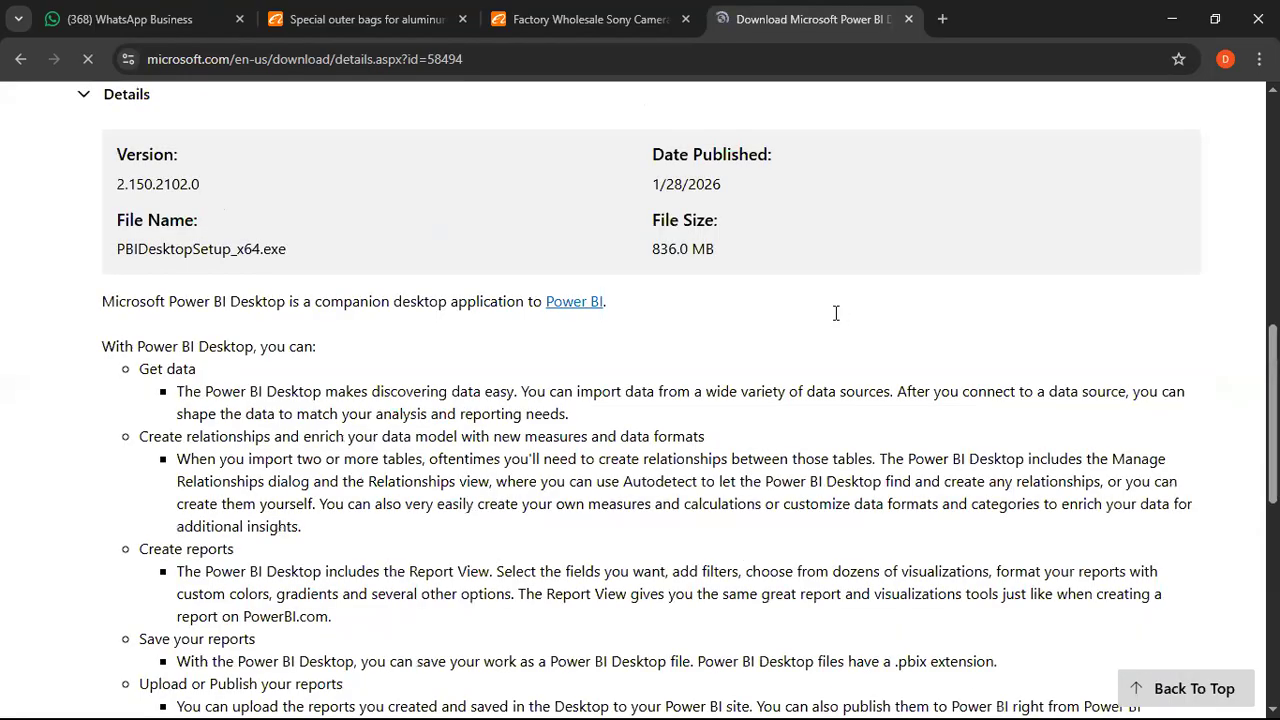
scroll(836, 315, "down", 5)
scroll(835, 315, "up", 1)
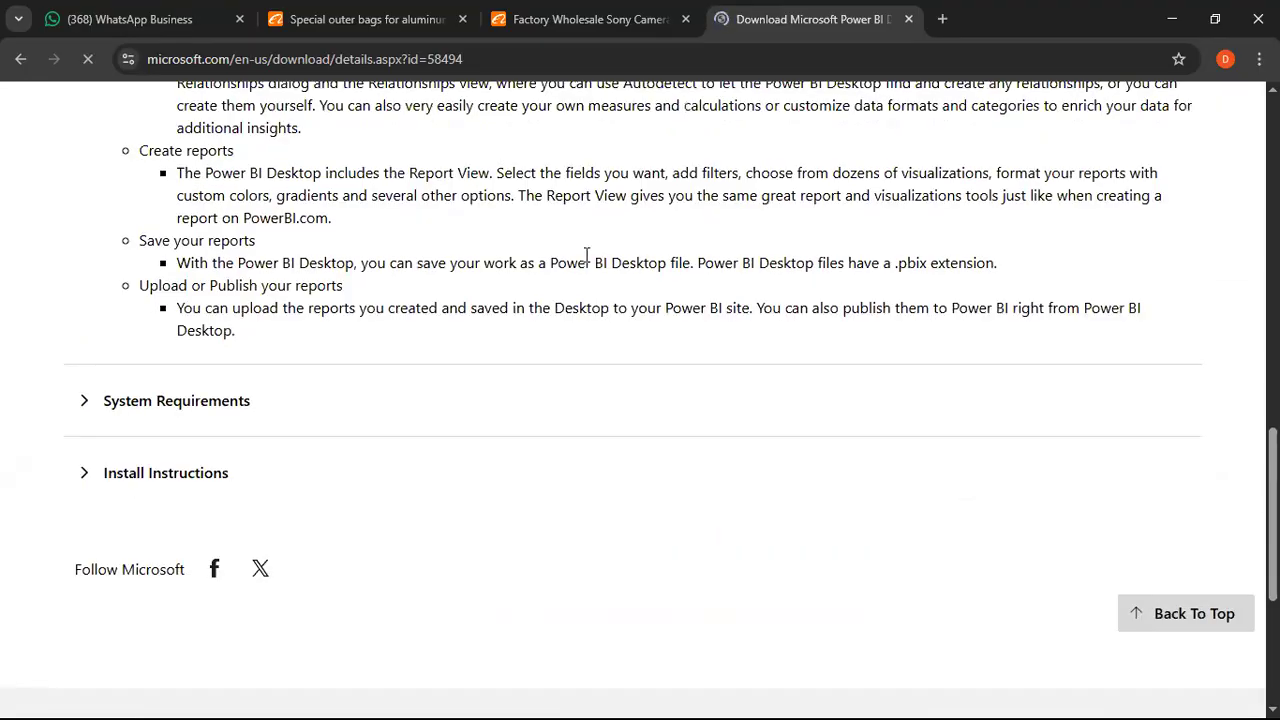
scroll(585, 260, "down", 3)
scroll(397, 297, "up", 1)
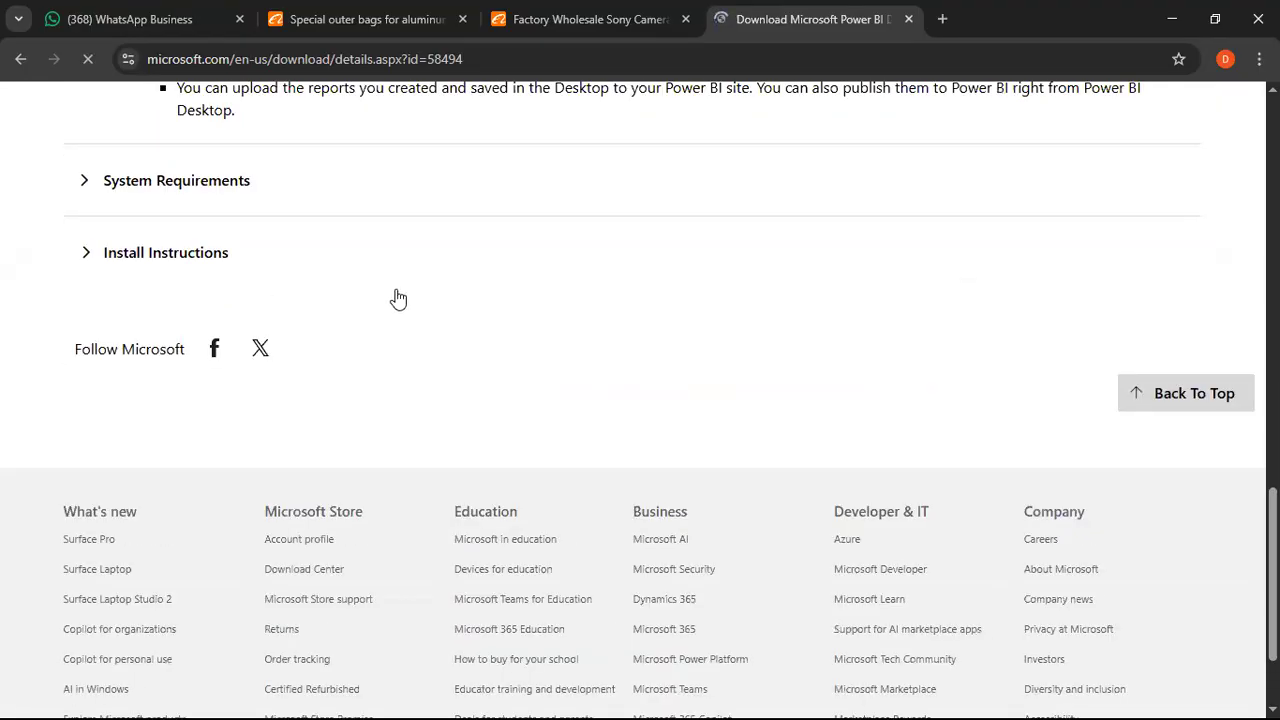
- Expand and read the System Requirements and Install Instructions sections, and return to the language and download options
scroll(94, 311, "up", 1)
left_click(105, 325)
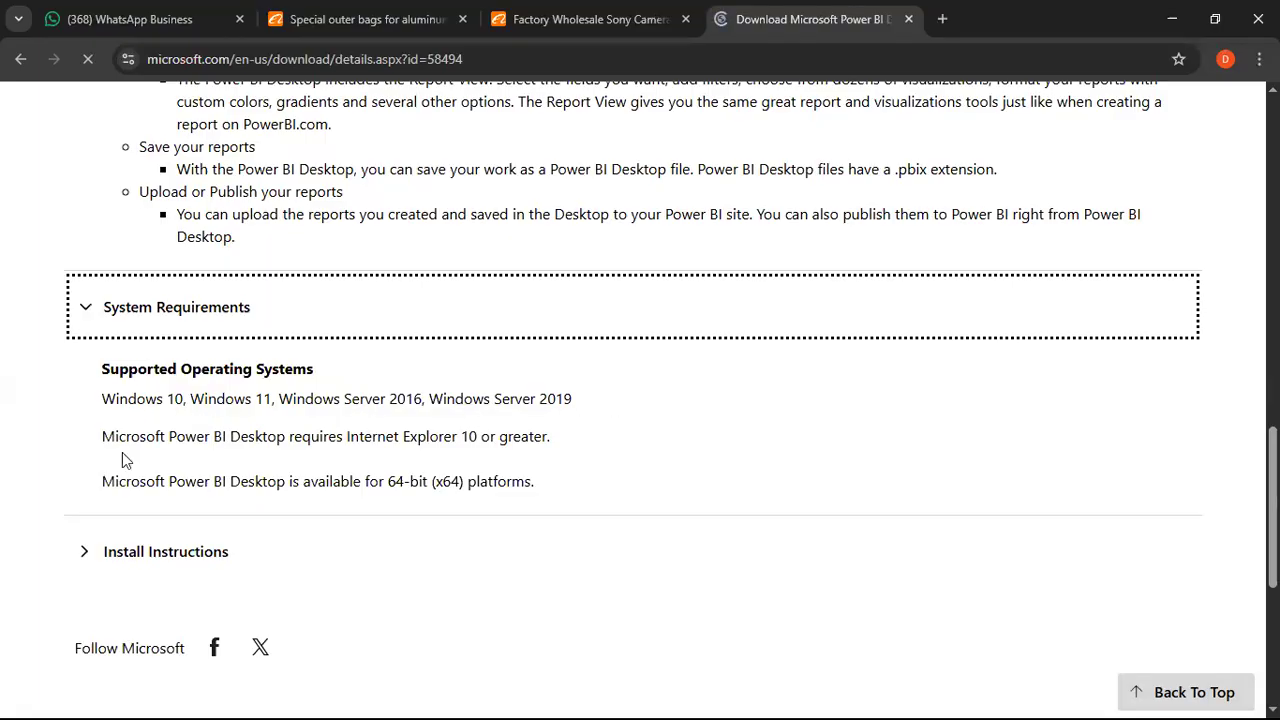
scroll(480, 385, "down", 1)
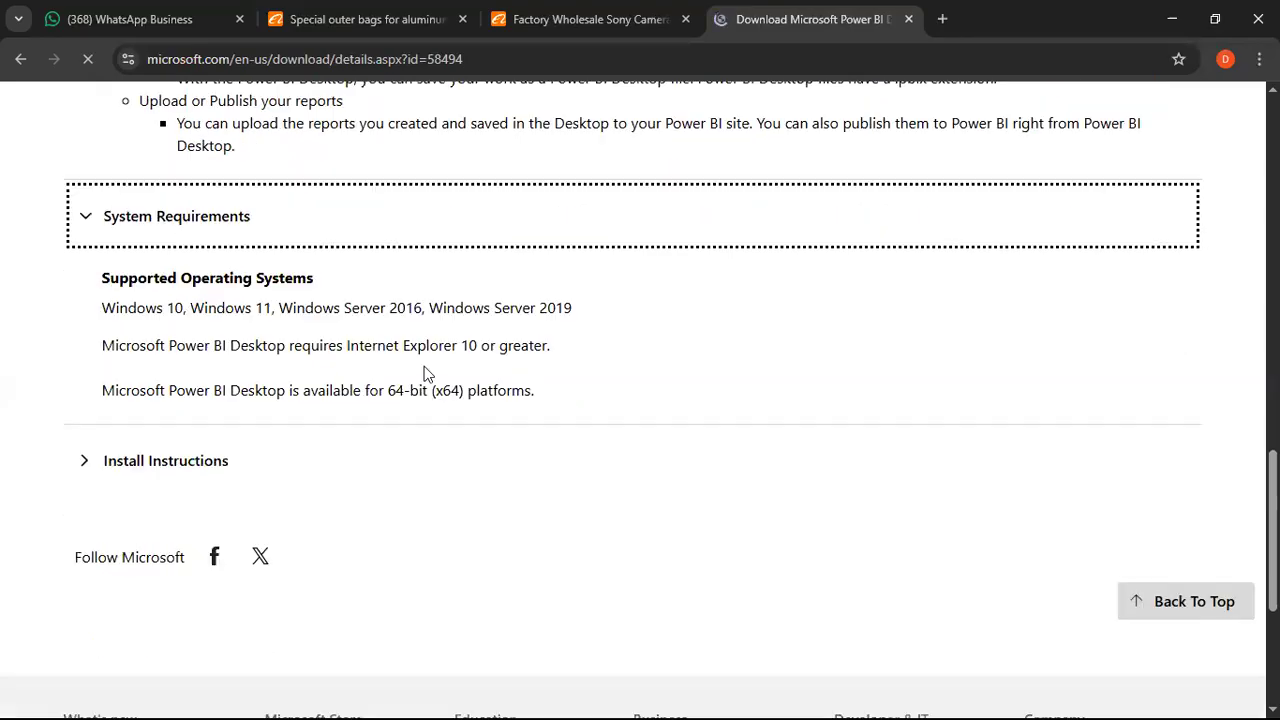
left_click(93, 457)
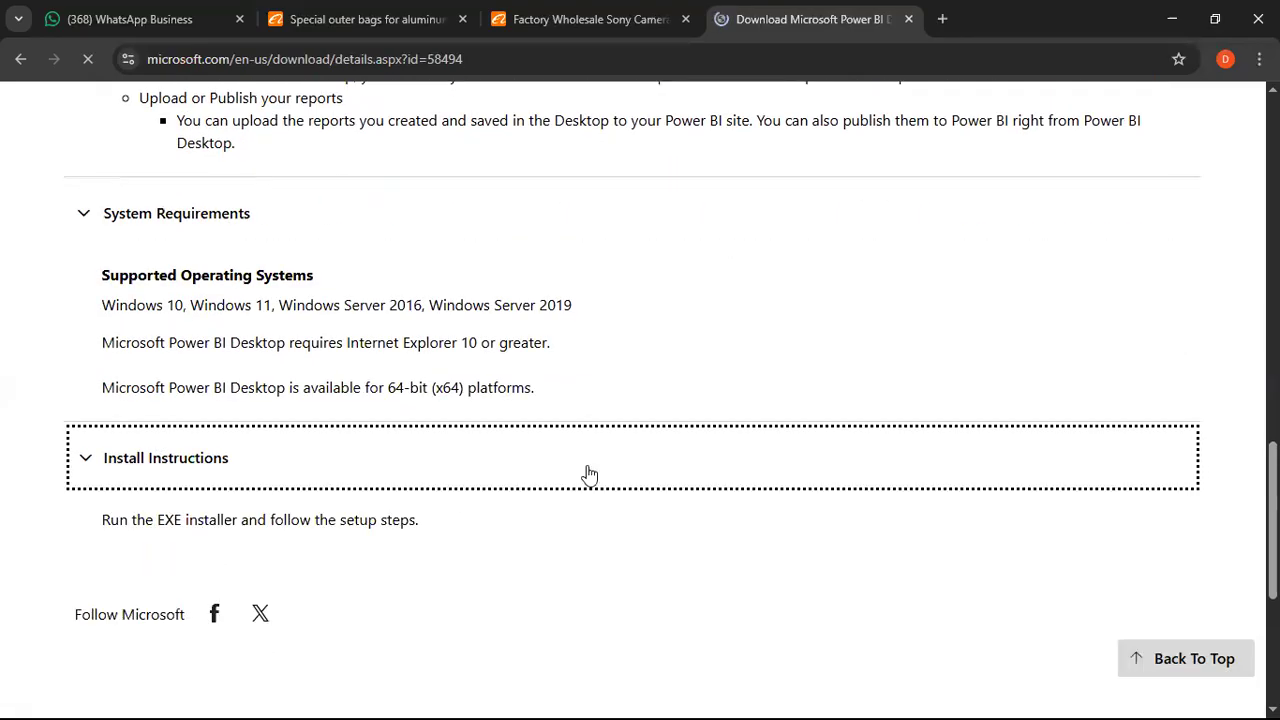
scroll(237, 436, "down", 2)
scroll(732, 378, "up", 8)
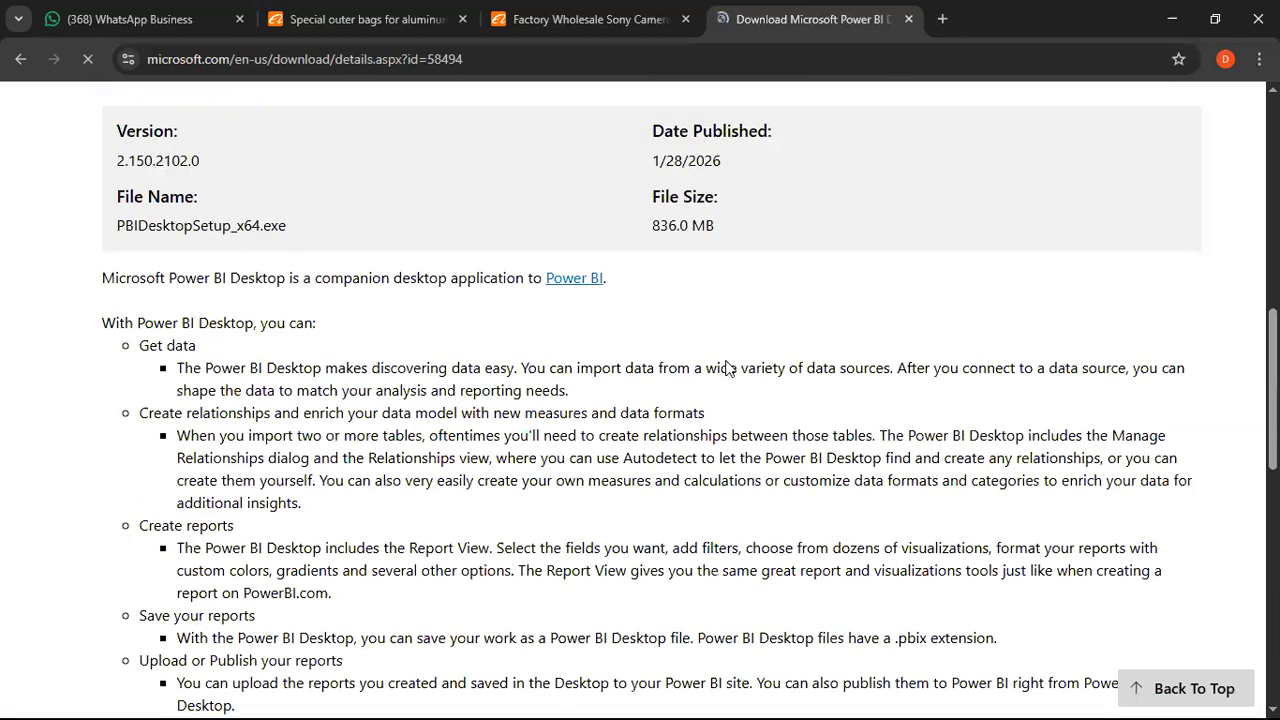
scroll(717, 300, "up", 7)
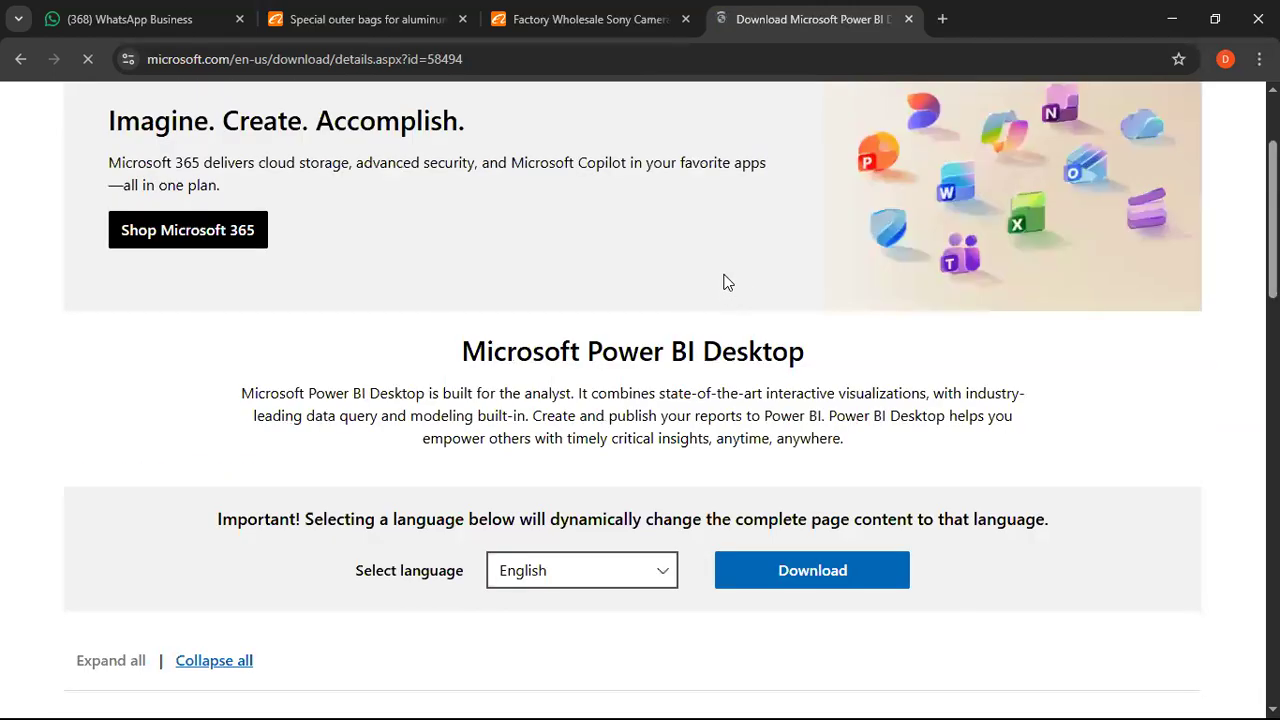
scroll(730, 285, "up", 2)
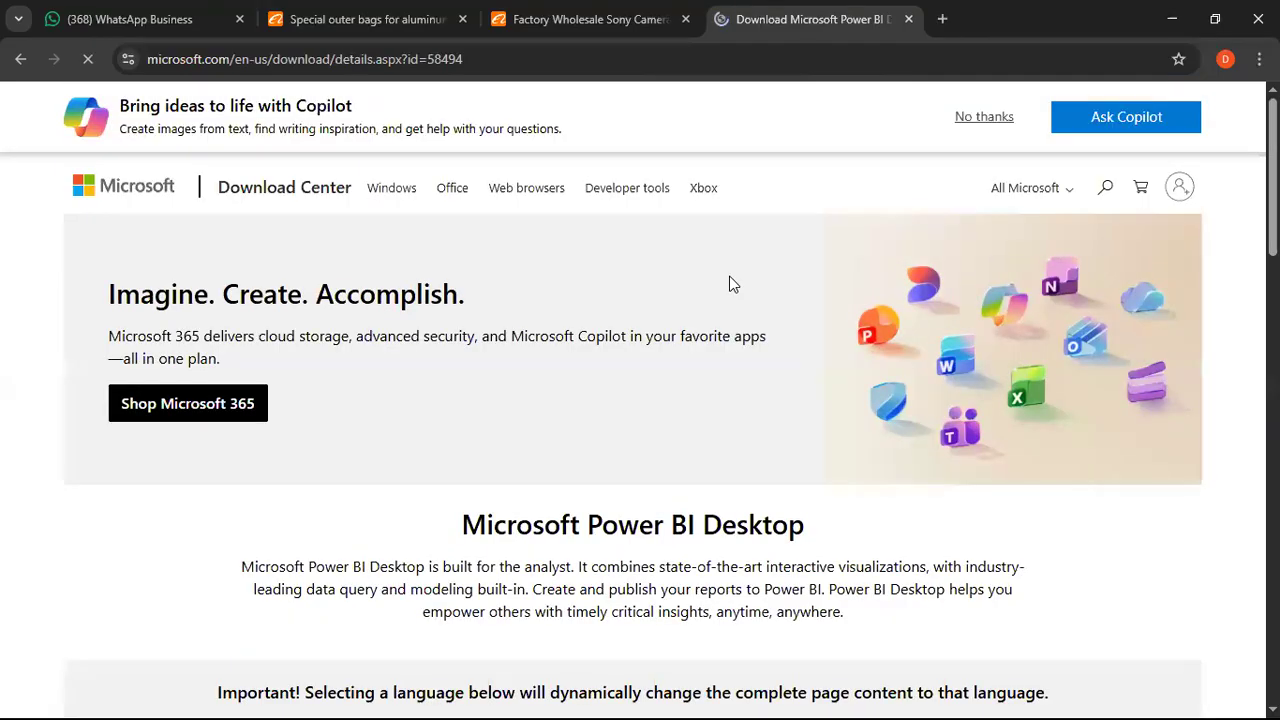
scroll(736, 268, "down", 3)
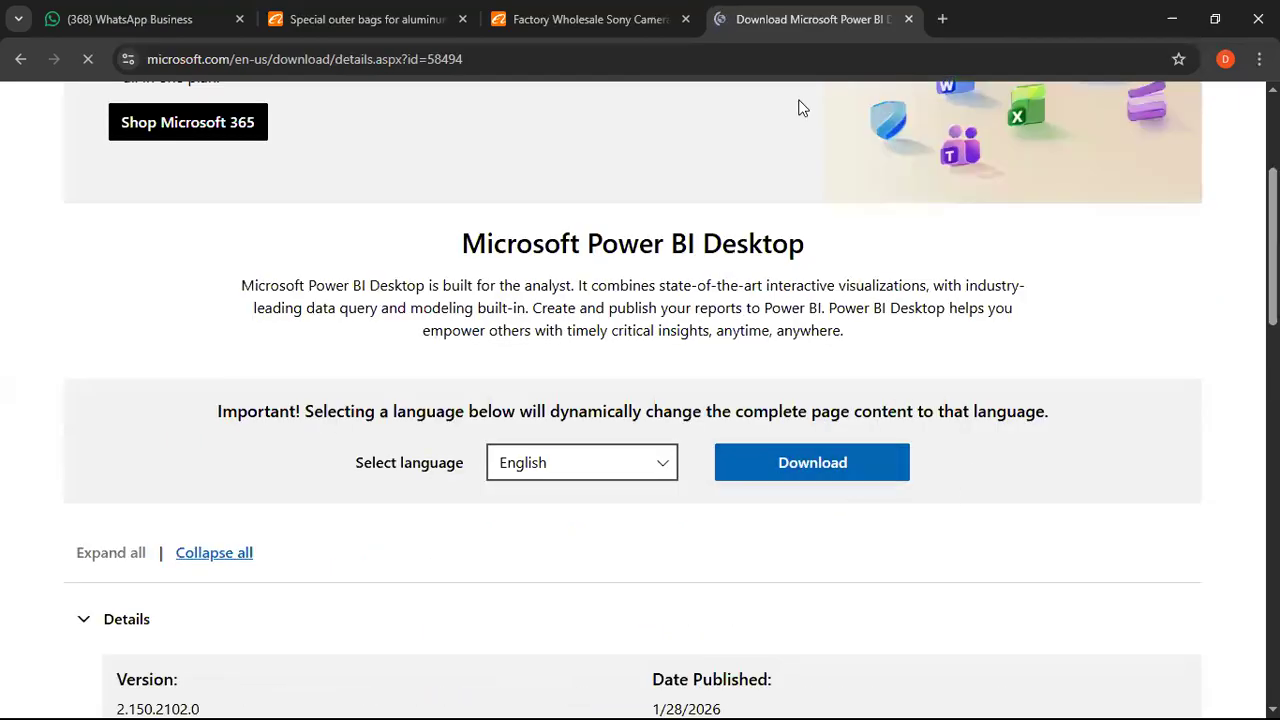
- Switch from Chrome to Power BI Desktop and look over the start screen's data sources and recent reports
left_click(1171, 18)
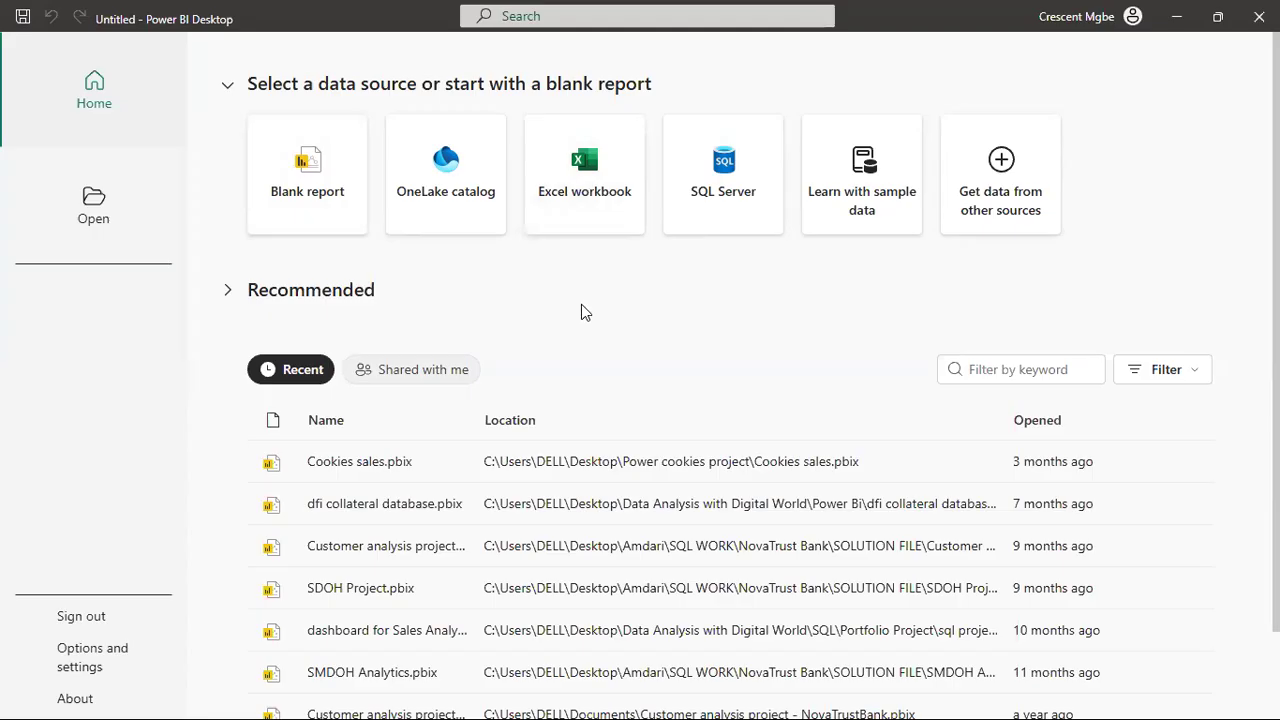
scroll(655, 515, "down", 1)
scroll(660, 560, "up", 1)
scroll(480, 430, "down", 1)
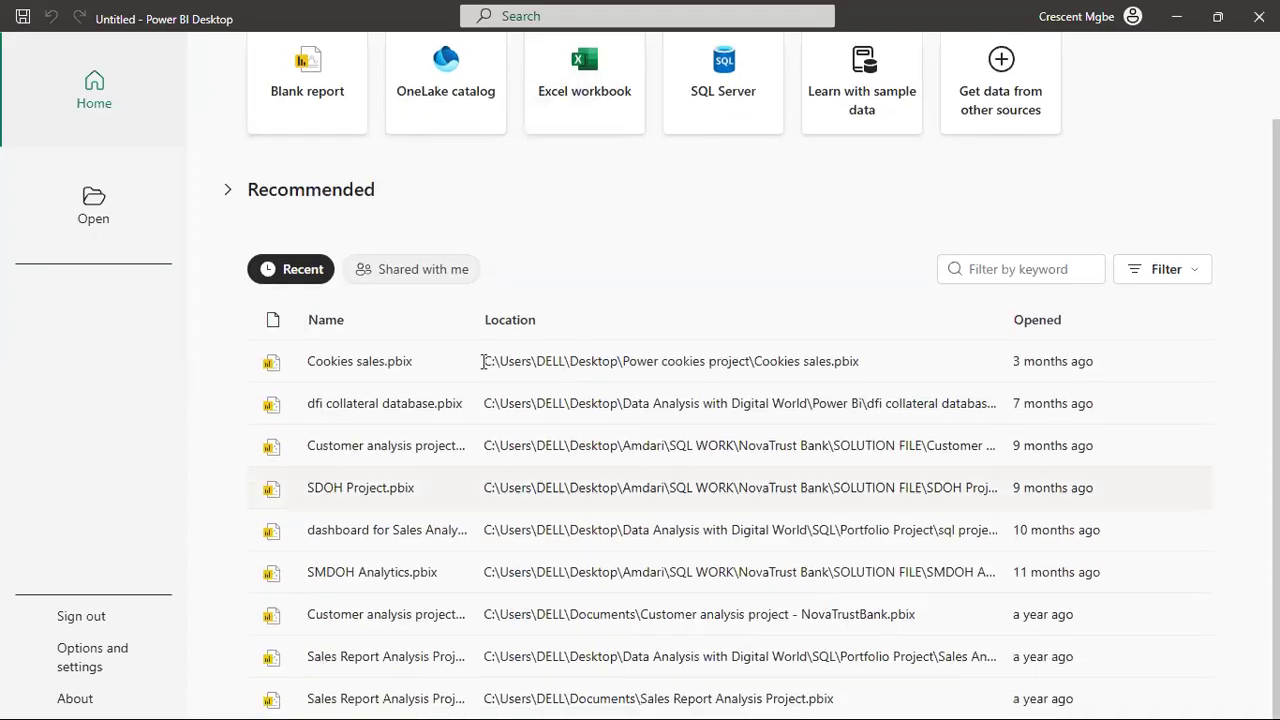
scroll(652, 390, "up", 1)
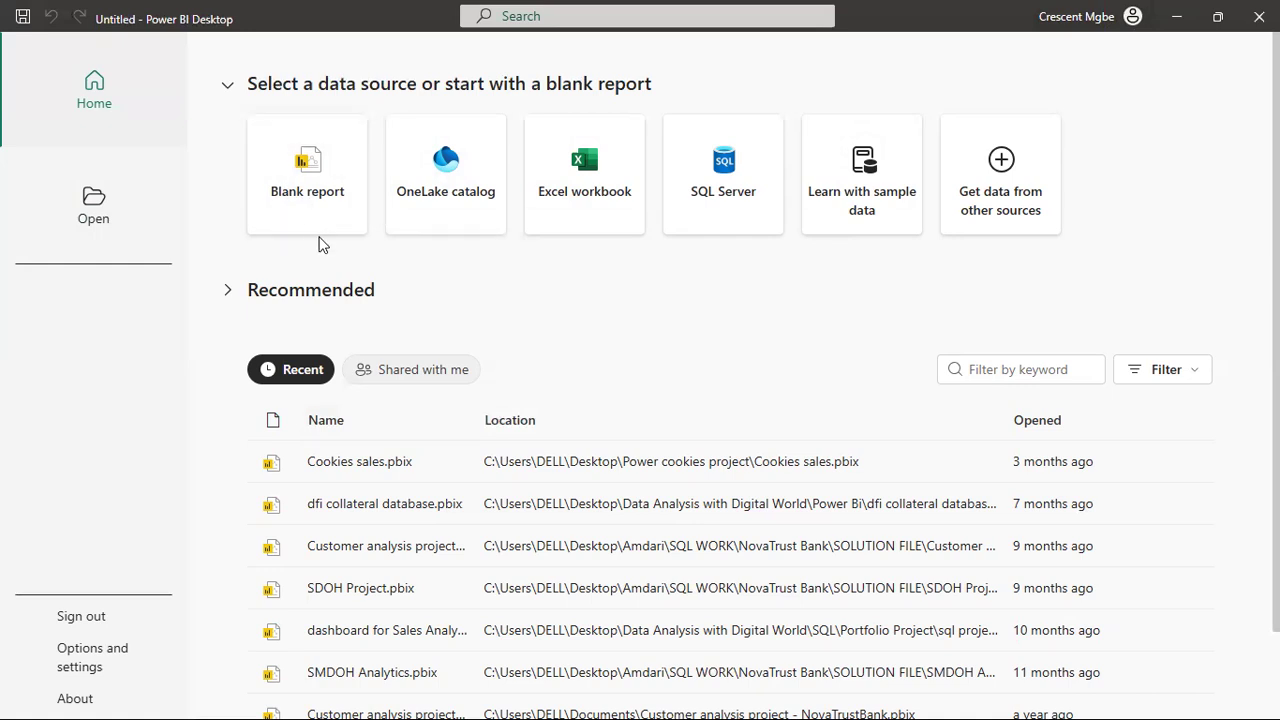
- Create a blank report and look over its insert, modeling and view commands before returning to the home commands
left_click(314, 222)
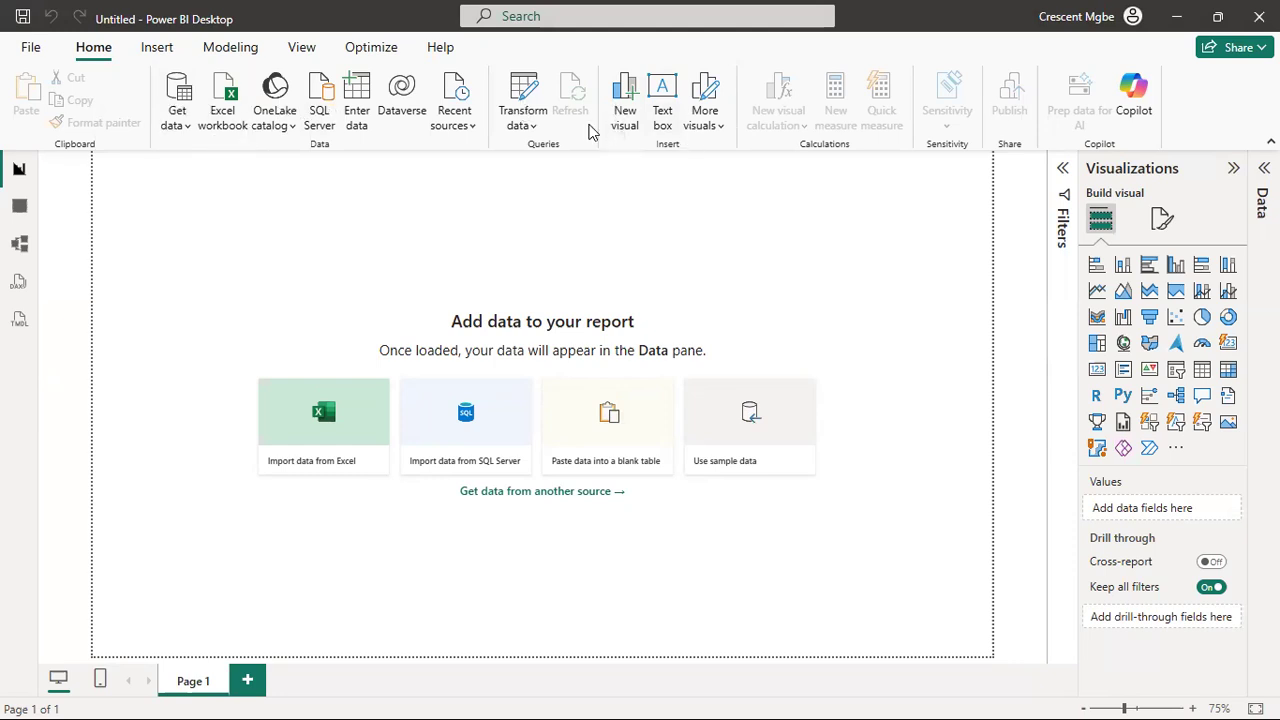
left_click(152, 52)
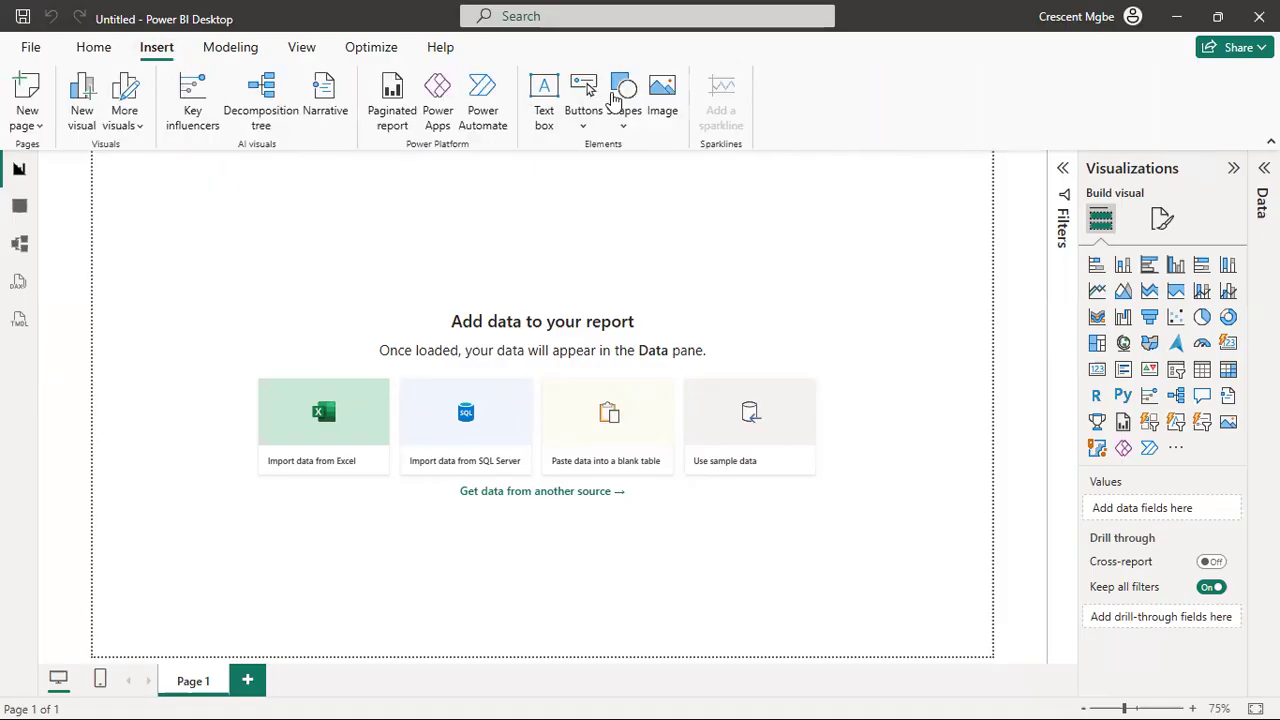
left_click(228, 50)
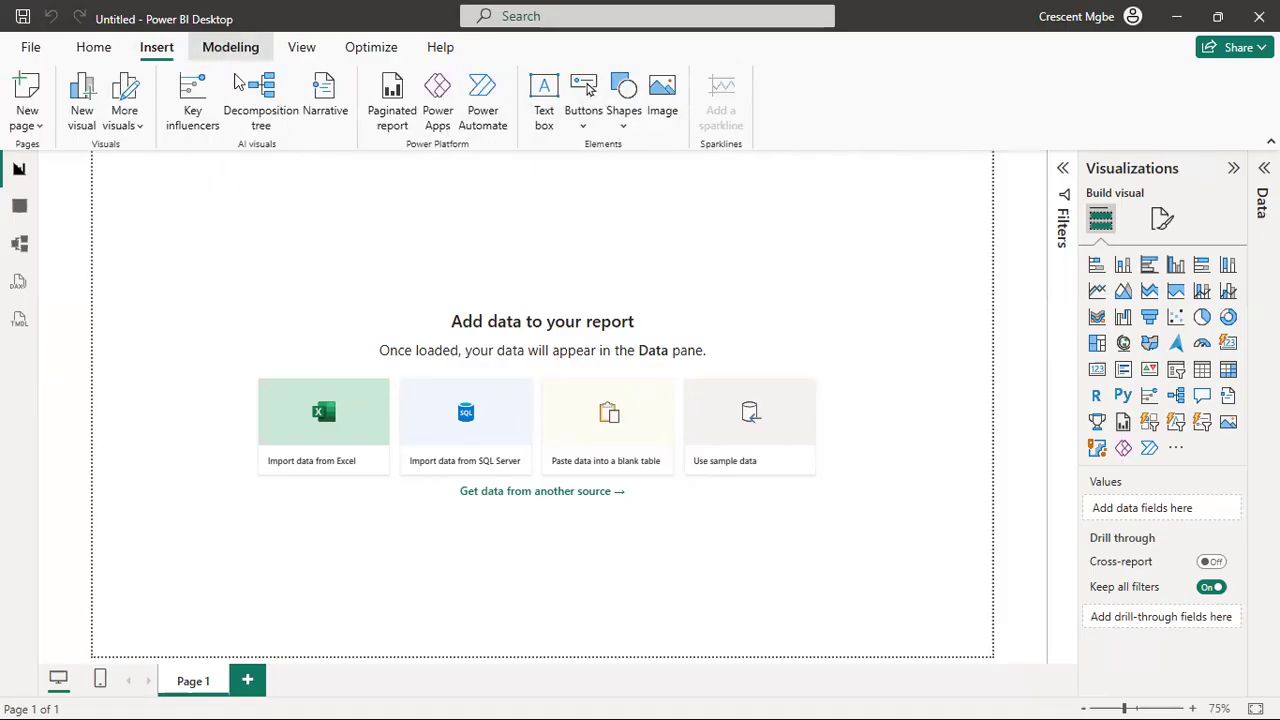
left_click(303, 52)
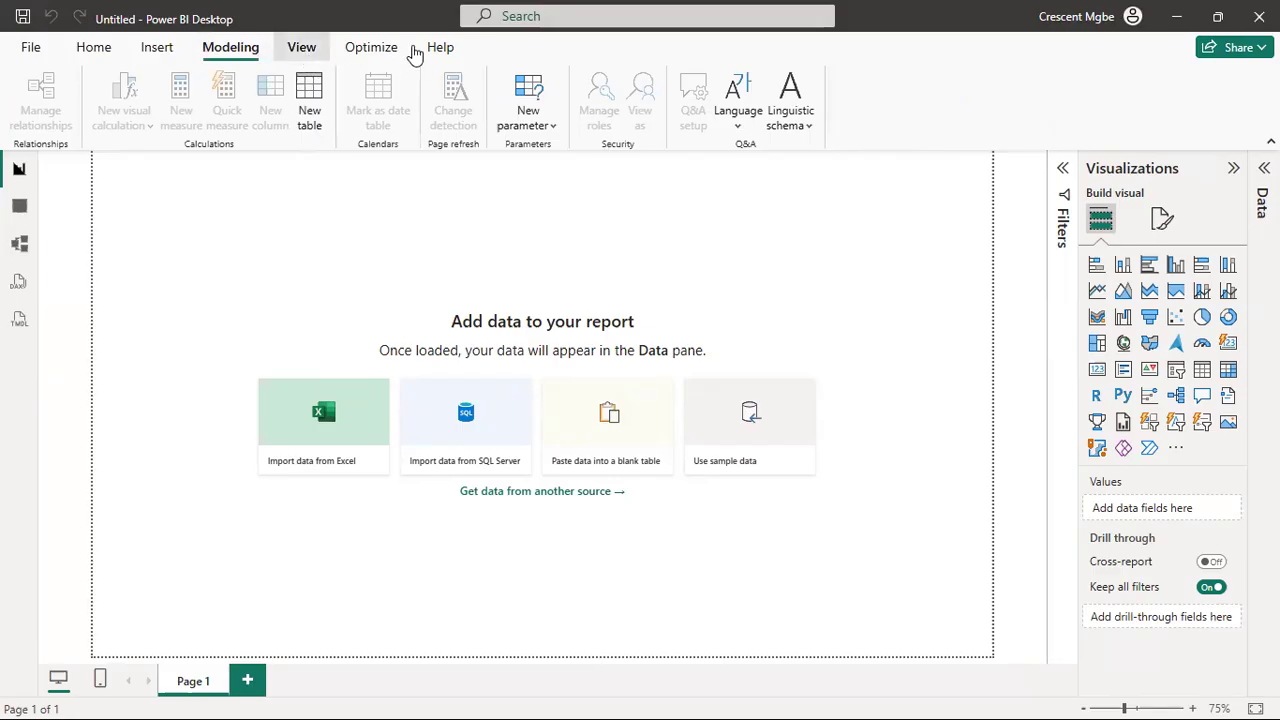
left_click(84, 50)
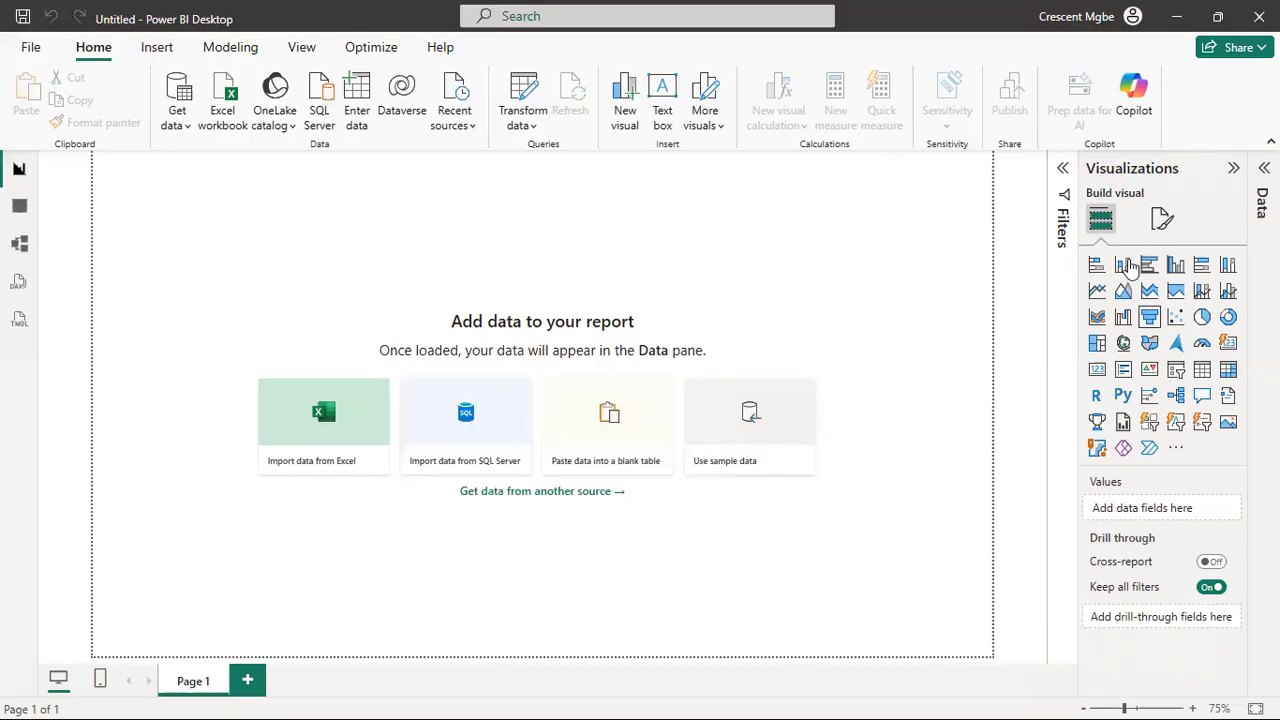
- Expand the Filters and Data panes and check the options for getting or importing more visuals
left_click(1061, 172)
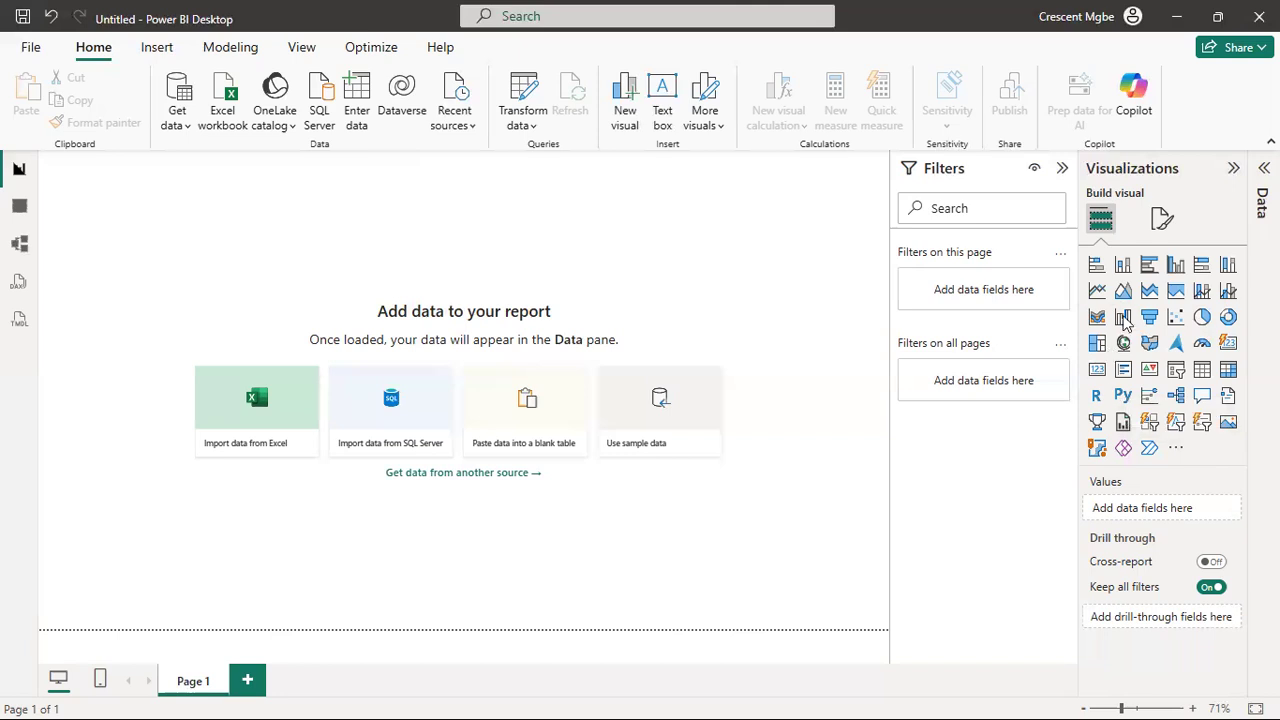
left_click(1177, 449)
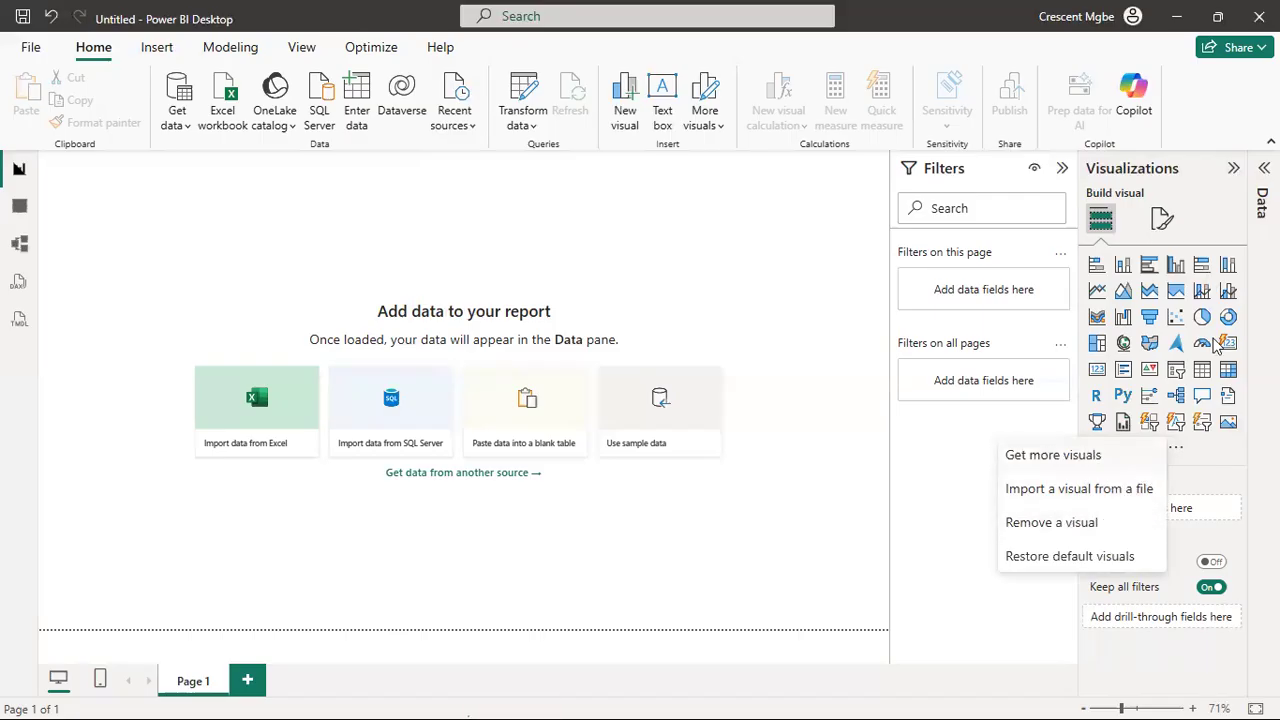
left_click(1217, 482)
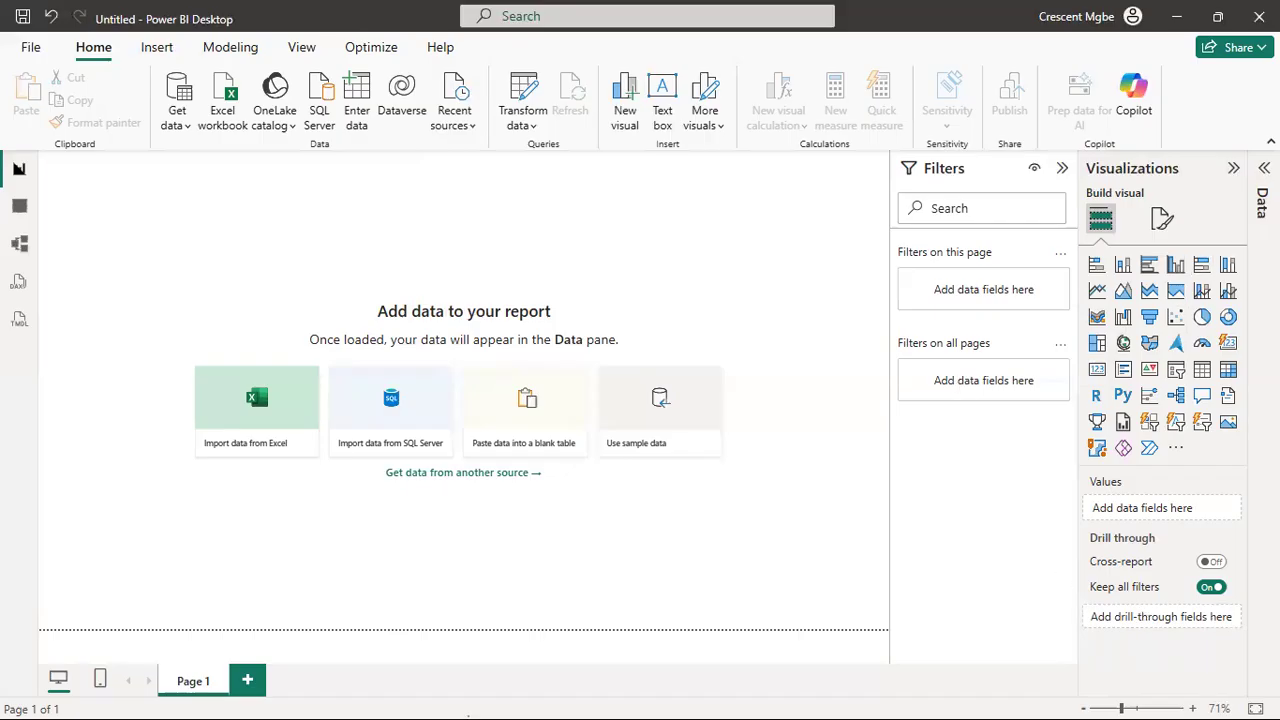
left_click(1264, 168)
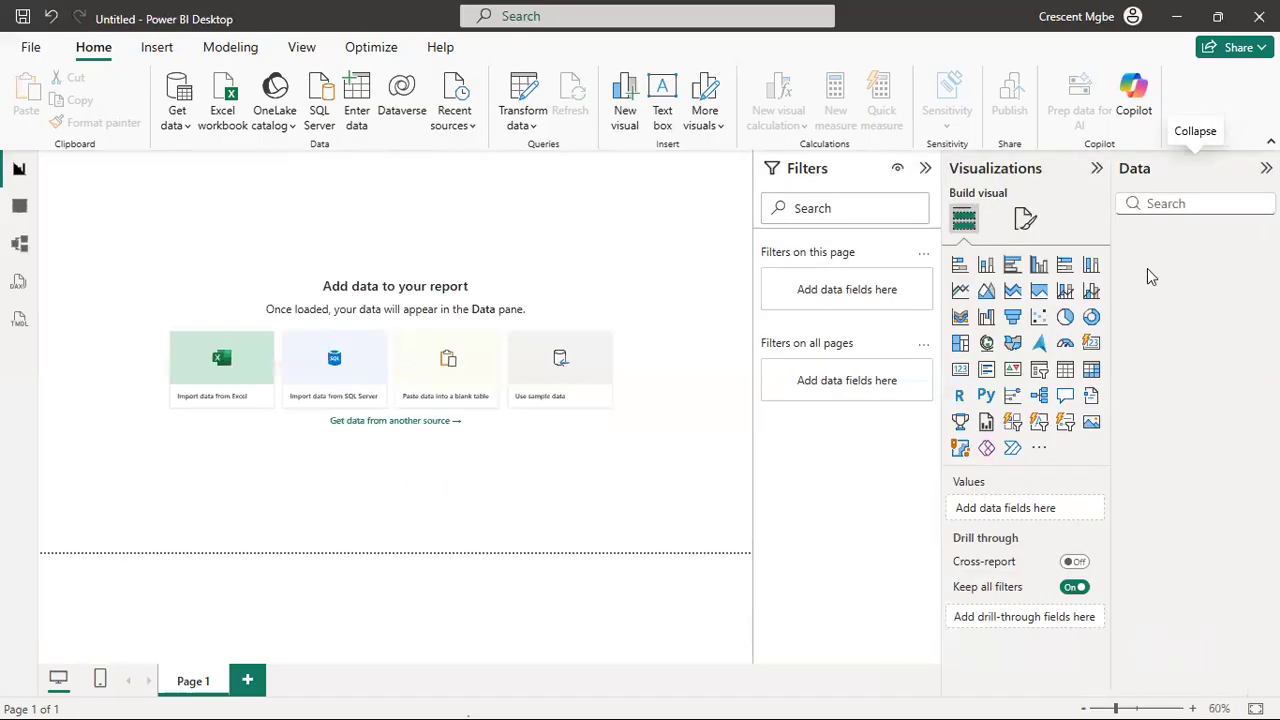
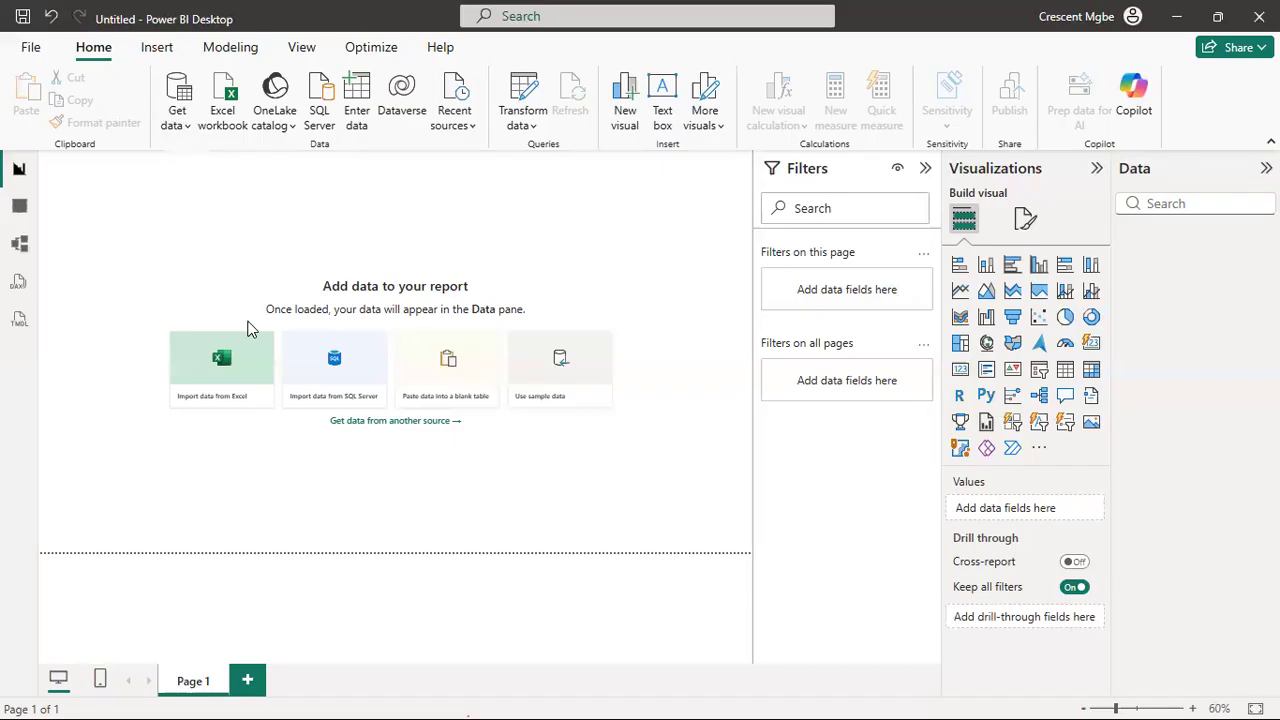
- Review the common data sources, and switch to File Explorer to view the workbooks in DataAfric Training's Cookies folder
left_click(178, 128)
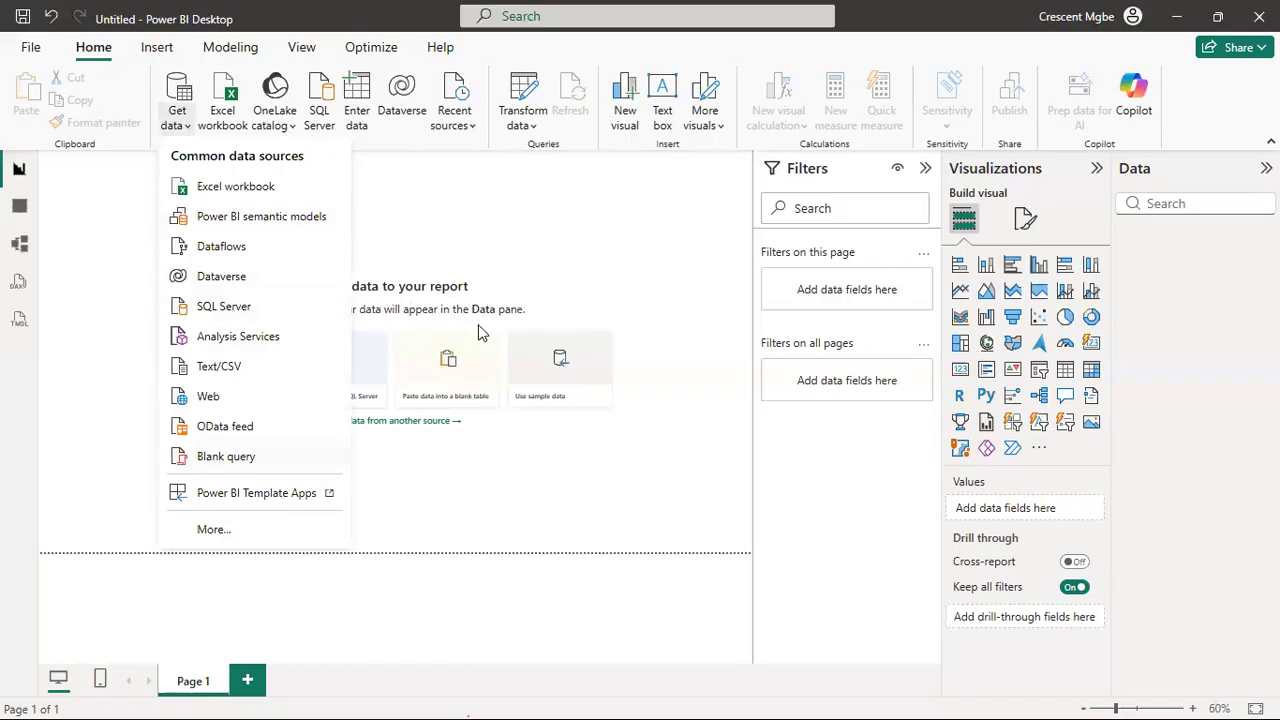
left_click(1176, 17)
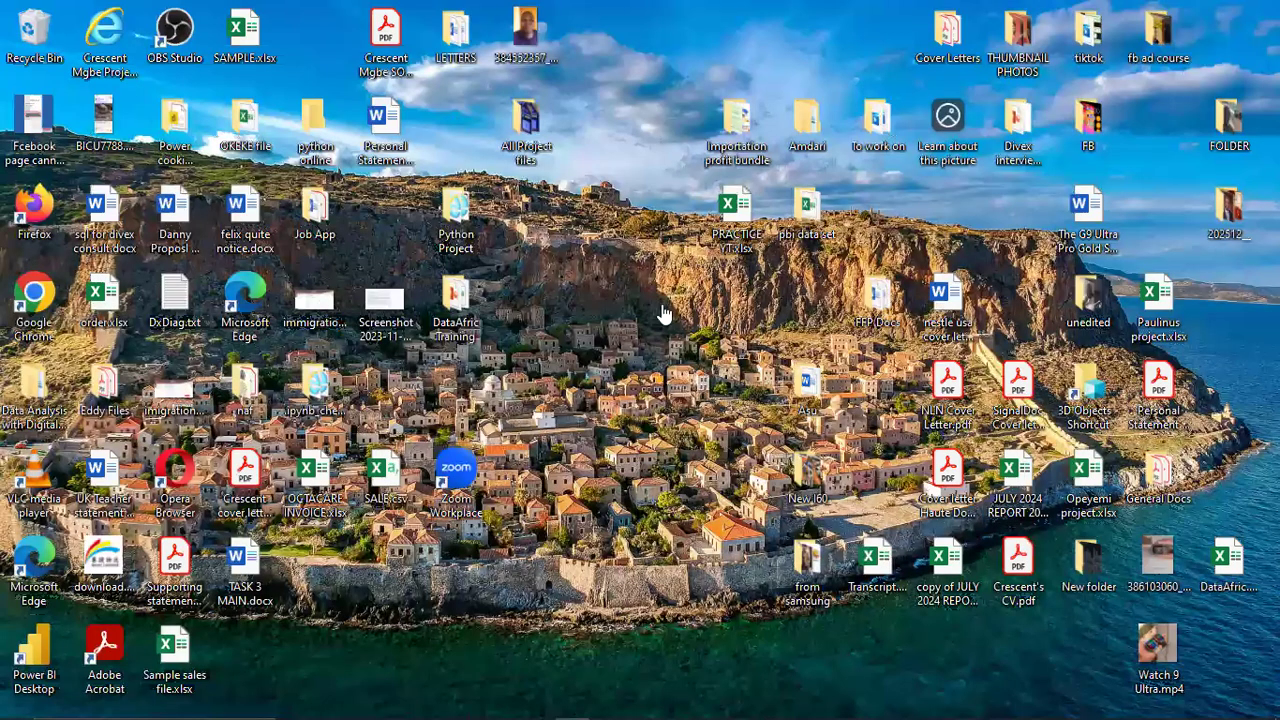
key("alt+Tab")
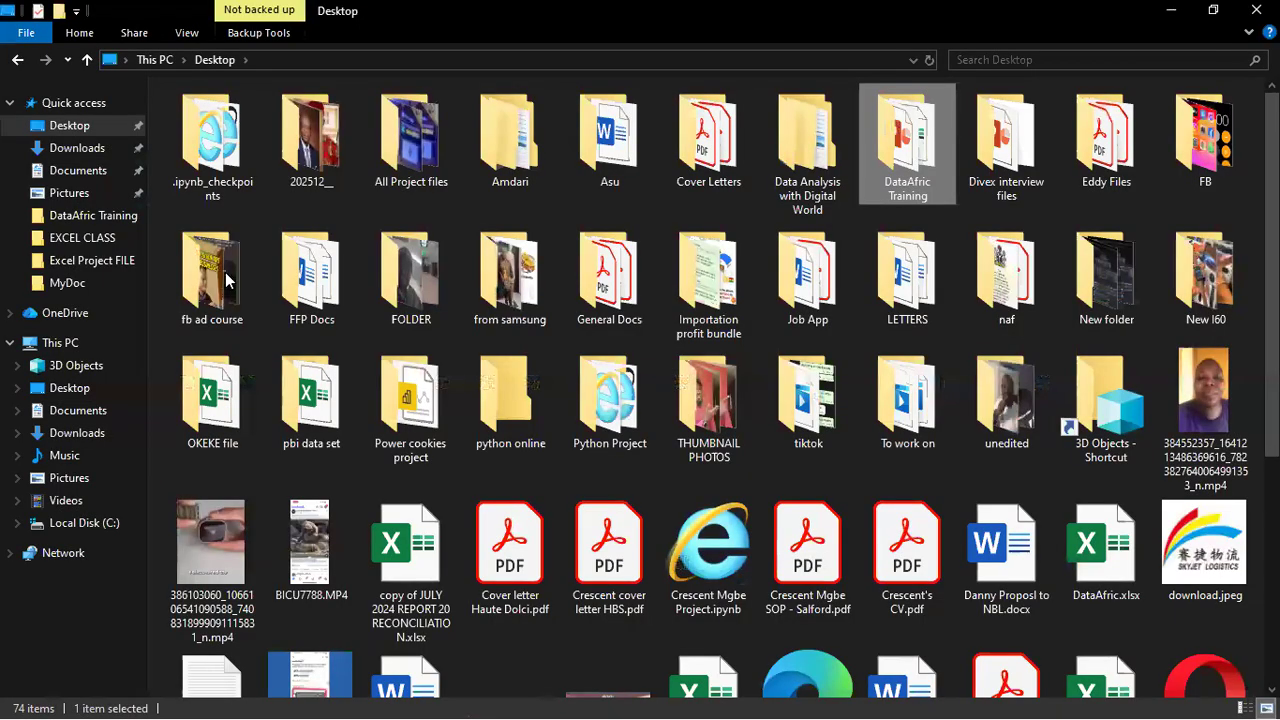
key("Return")
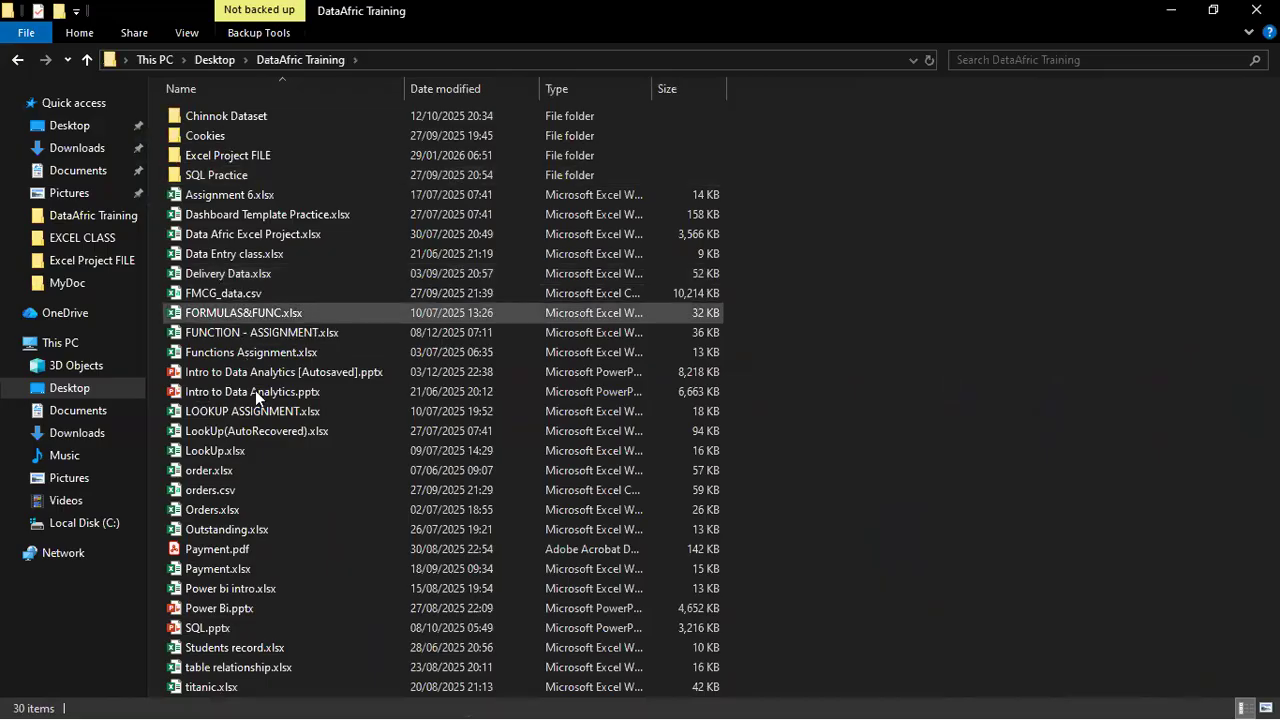
double_click(204, 135)
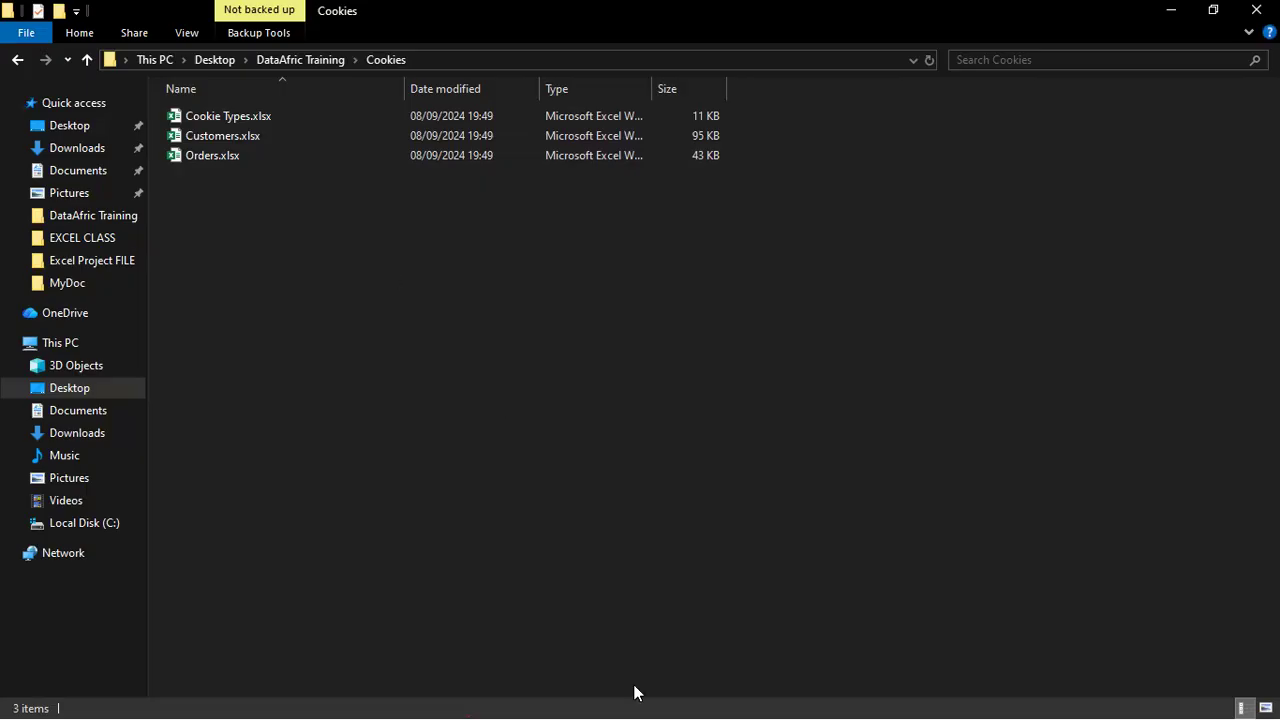
left_click(1170, 10)
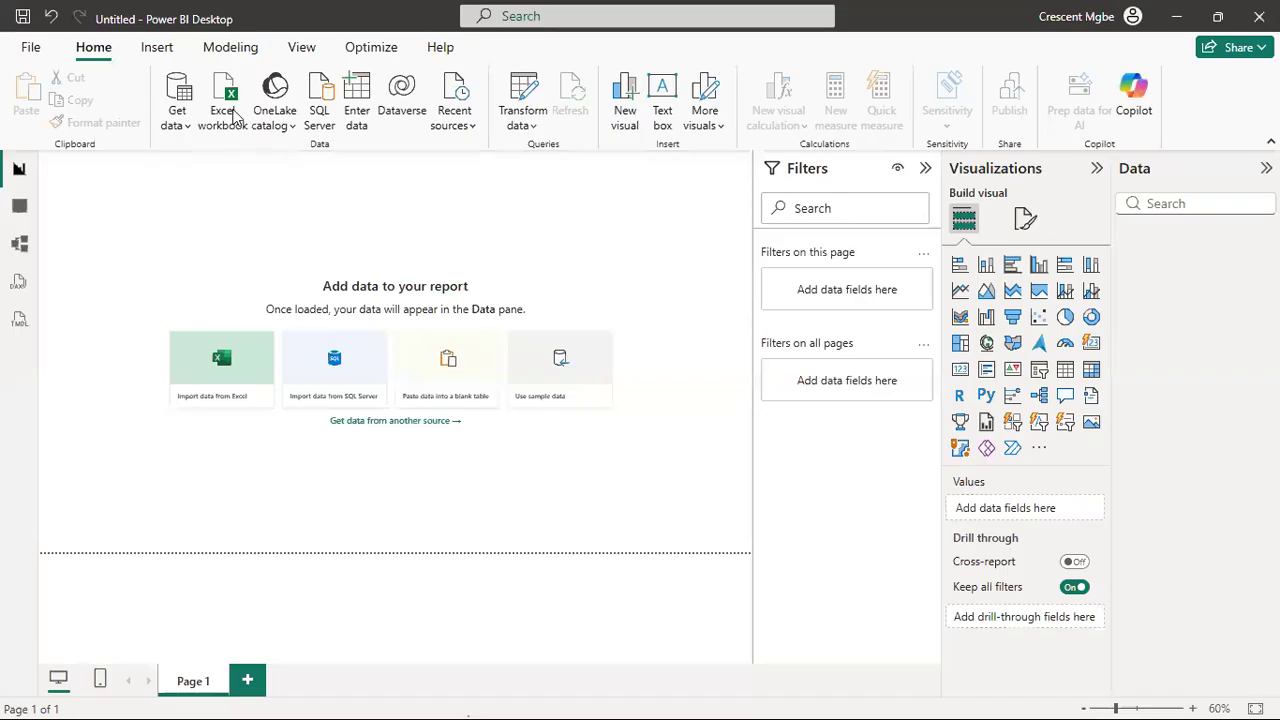
- Back in Power BI Desktop, start an Excel workbook import and browse to the Cookies folder inside DataAfric Training
left_click(232, 125)
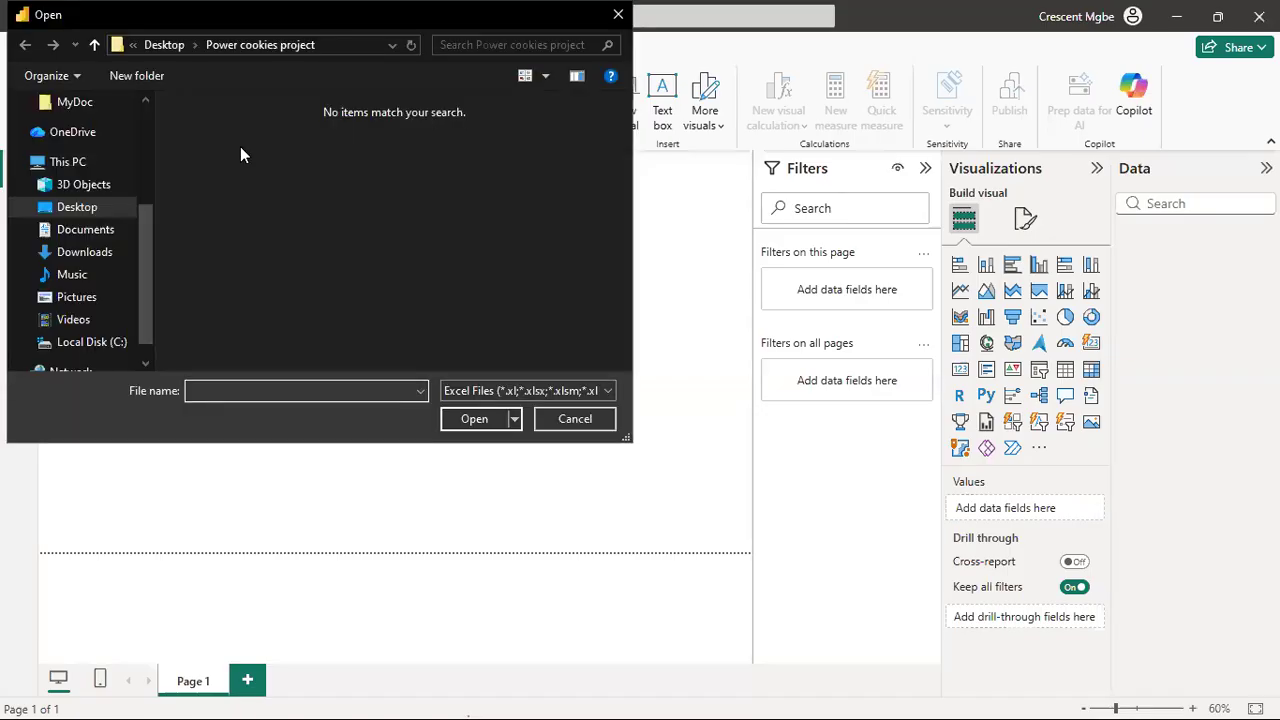
scroll(86, 150, "up", 3)
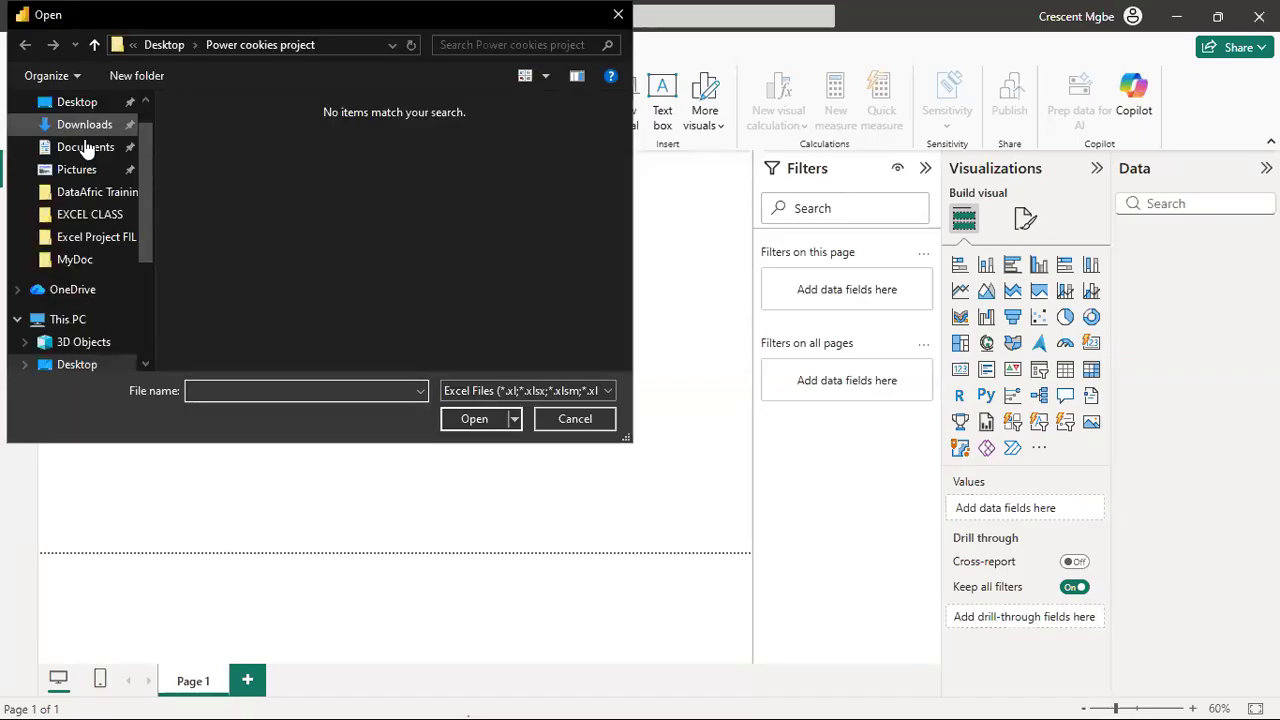
scroll(86, 150, "up", 1)
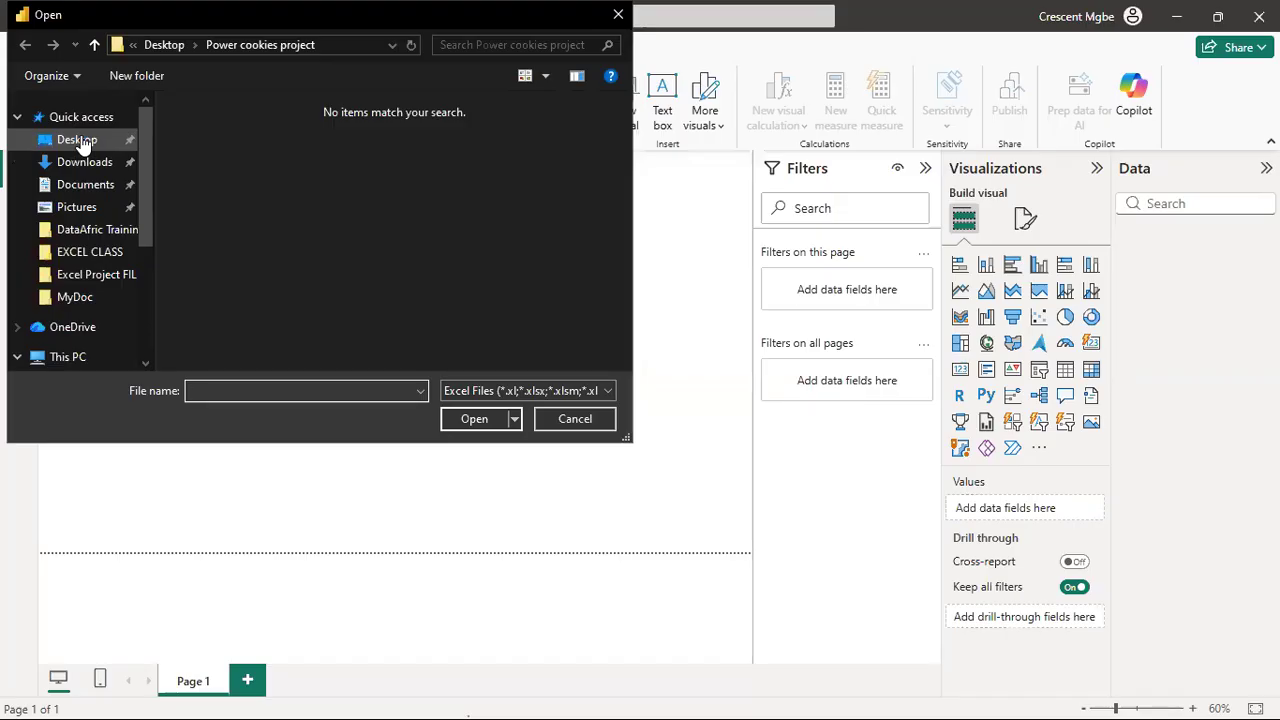
left_click(90, 229)
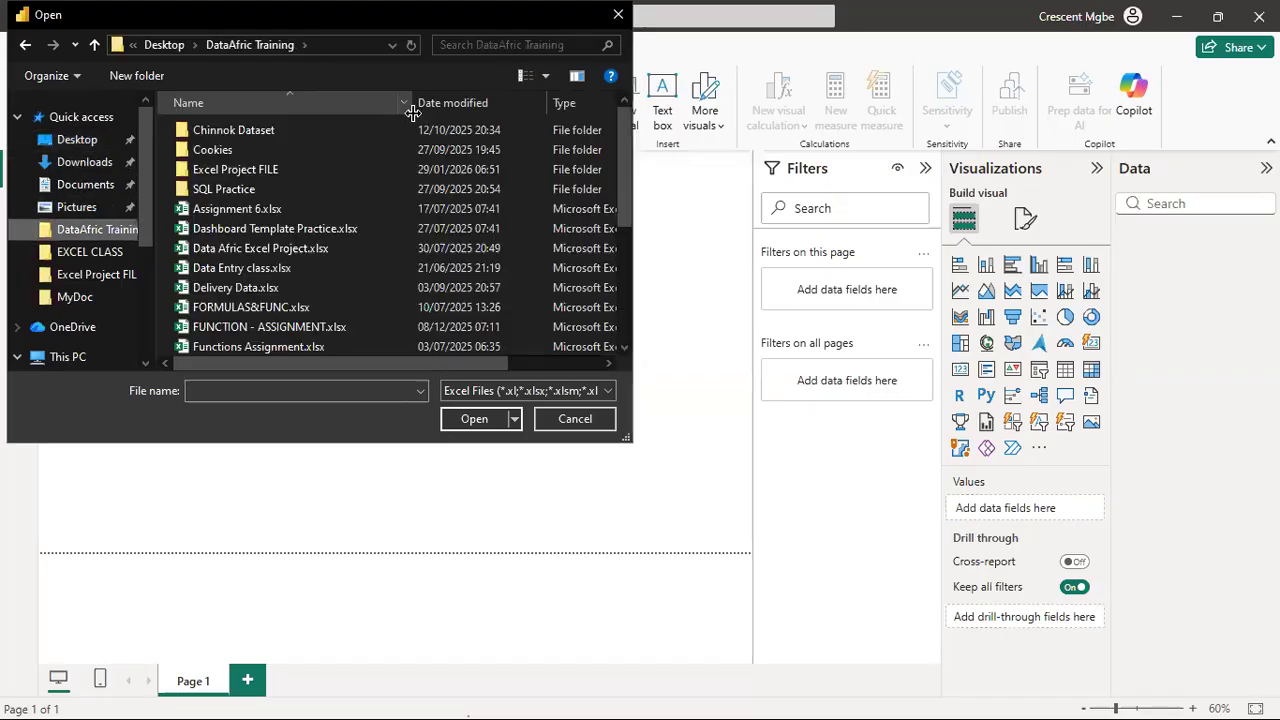
double_click(213, 149)
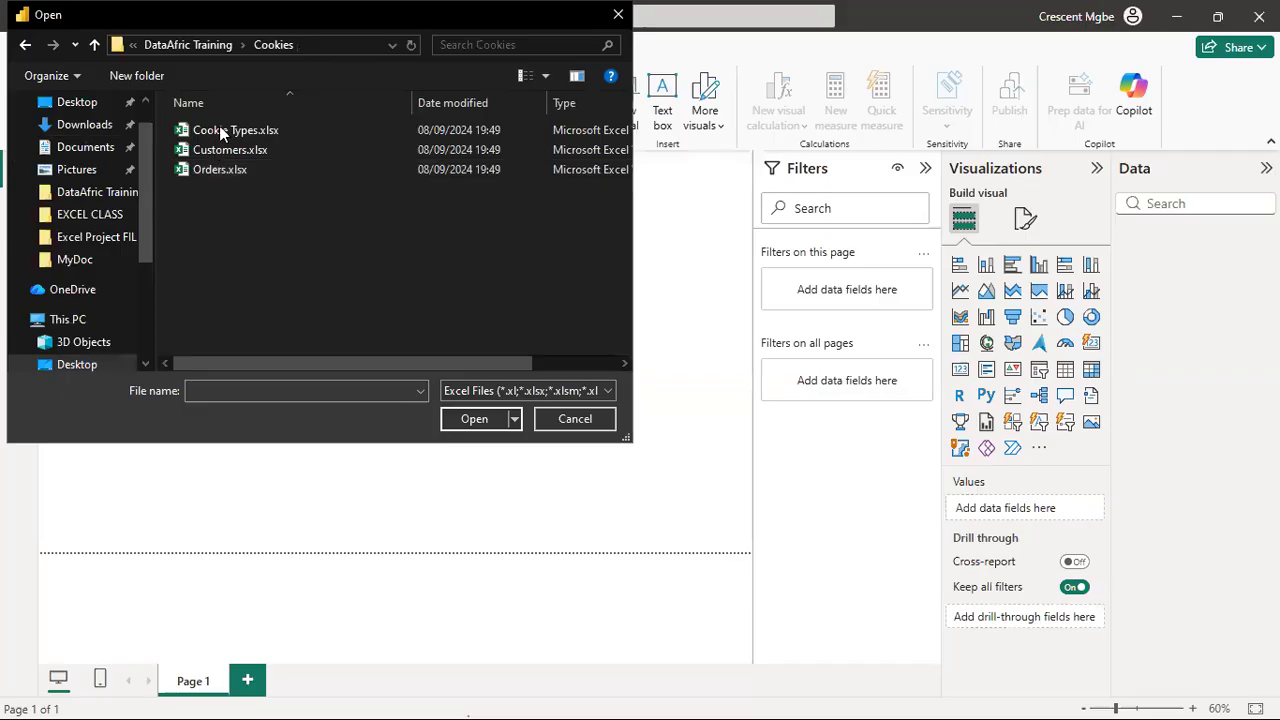
- Open Cookie Types.xlsx in the Navigator to look at its table and sheet, and cancel the import
left_click(221, 130)
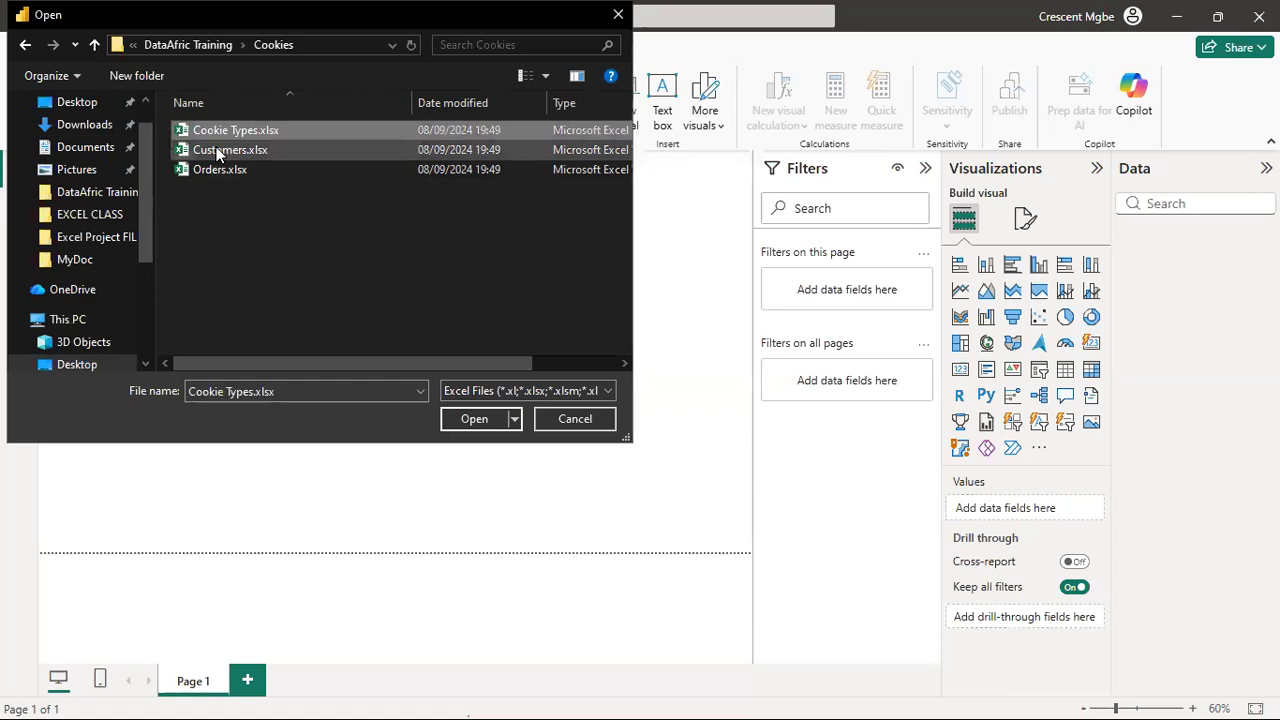
left_click(216, 149)
key("Down")
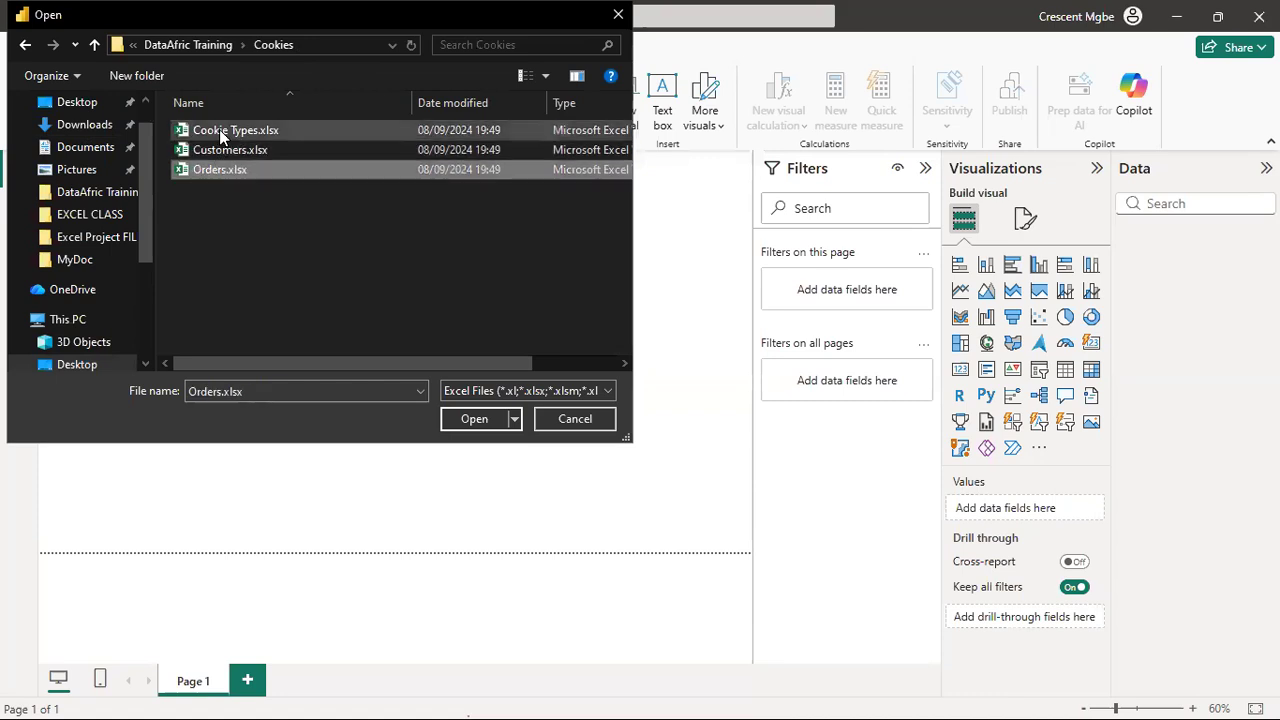
left_click(219, 129)
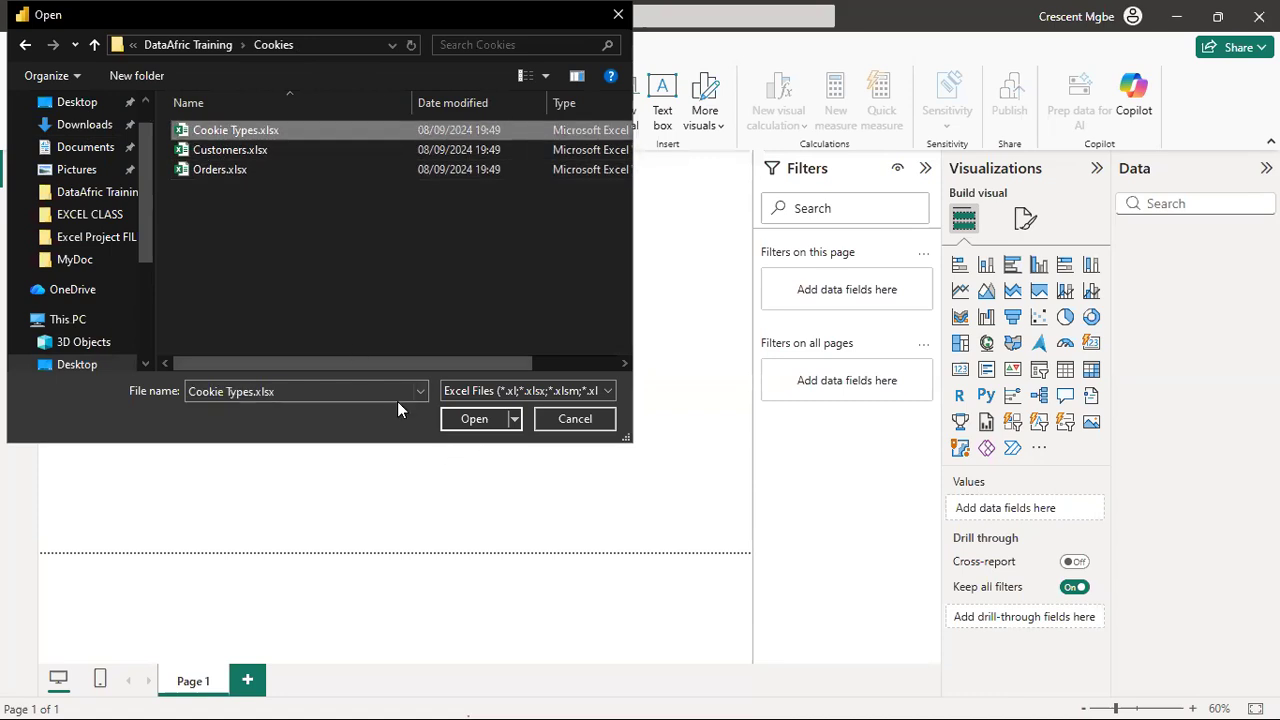
left_click(466, 424)
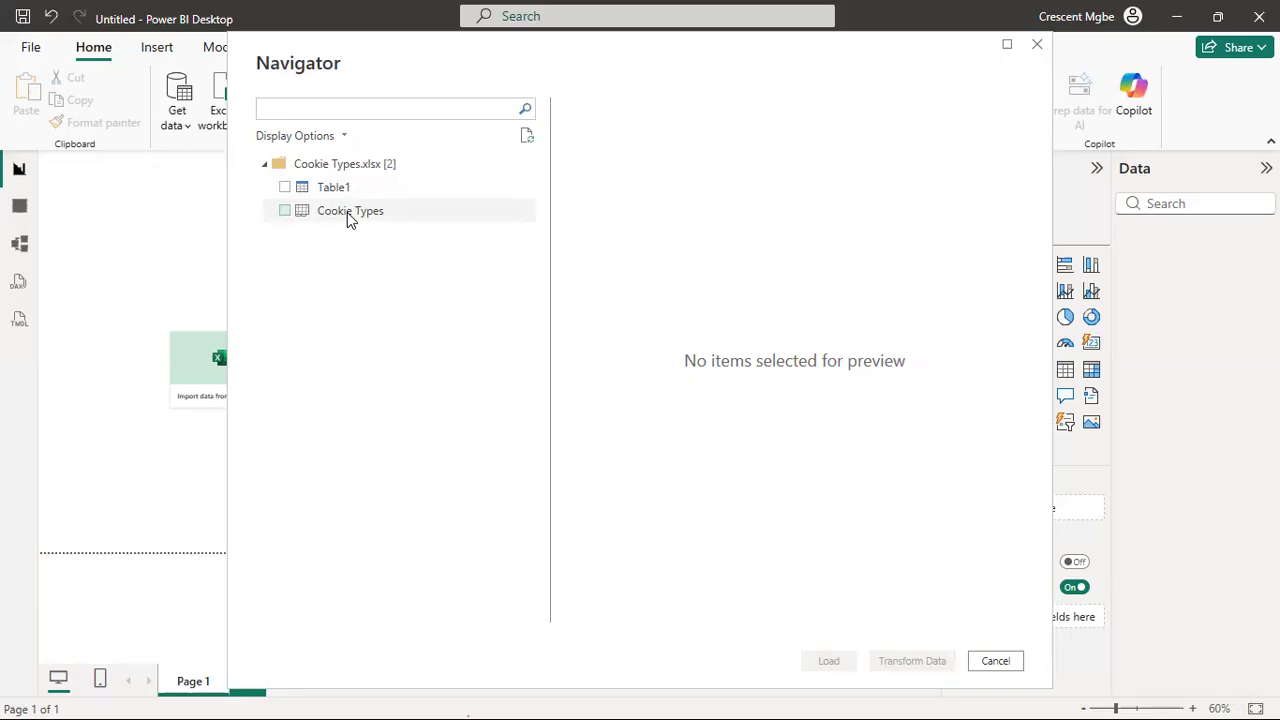
left_click(324, 193)
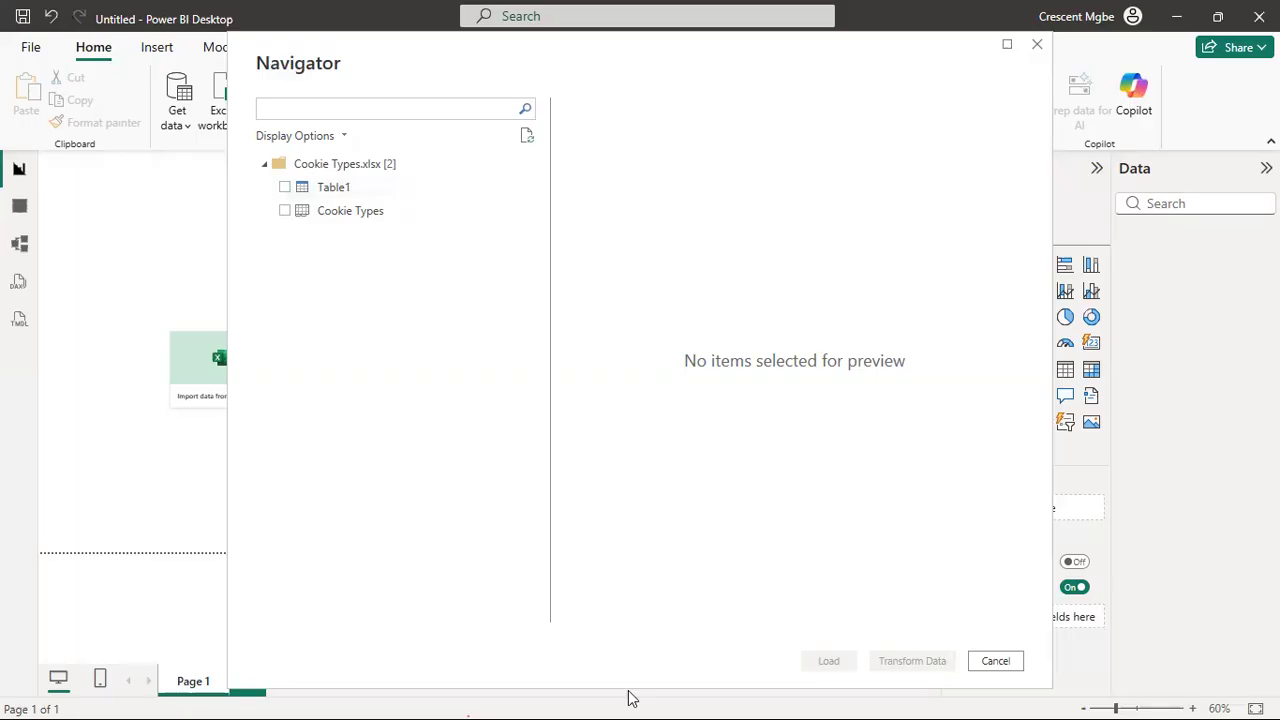
left_click(1008, 662)
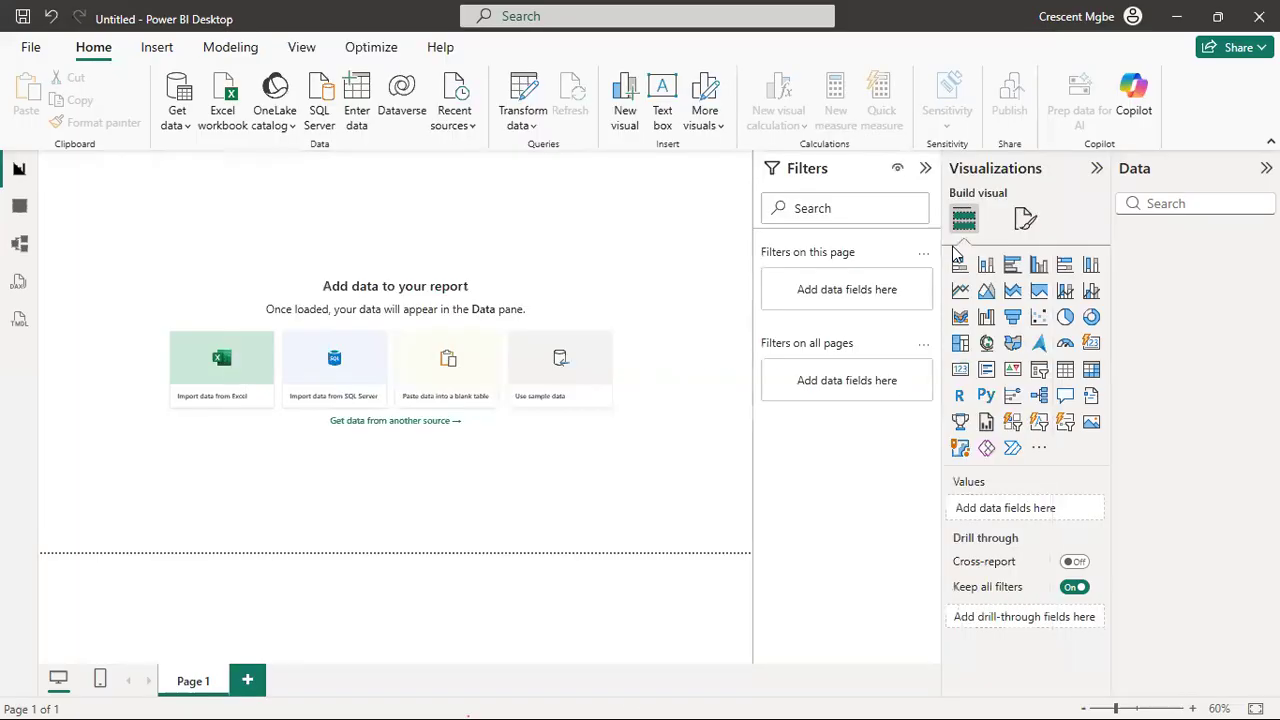
- Switch to File Explorer and open Cookie Types.xlsx from the Cookies folder in Excel
left_click(1165, 22)
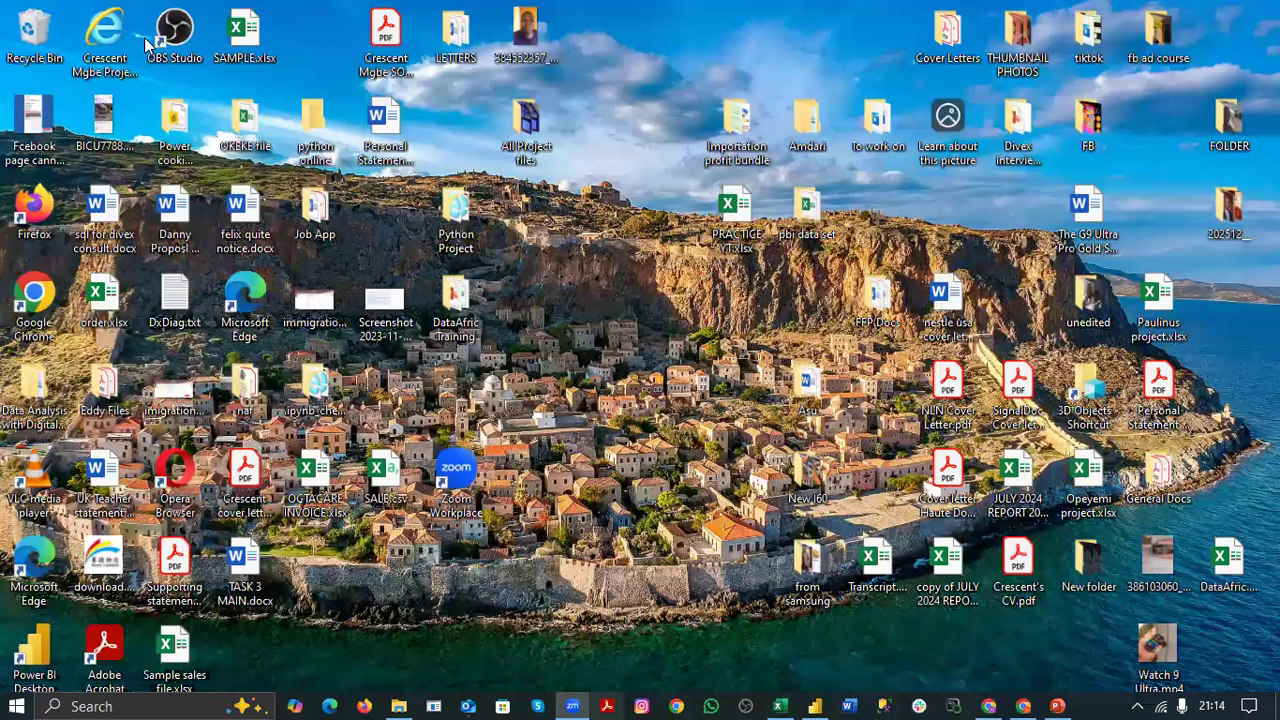
double_click(250, 130)
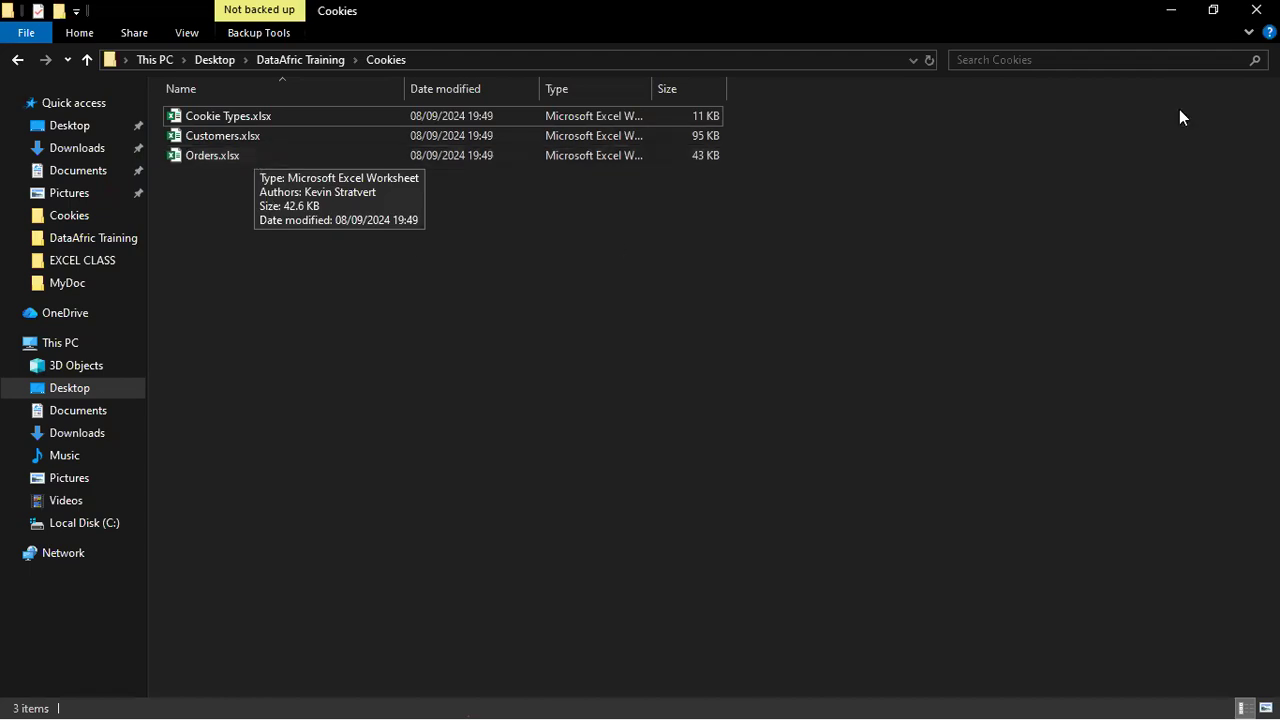
key("super+d")
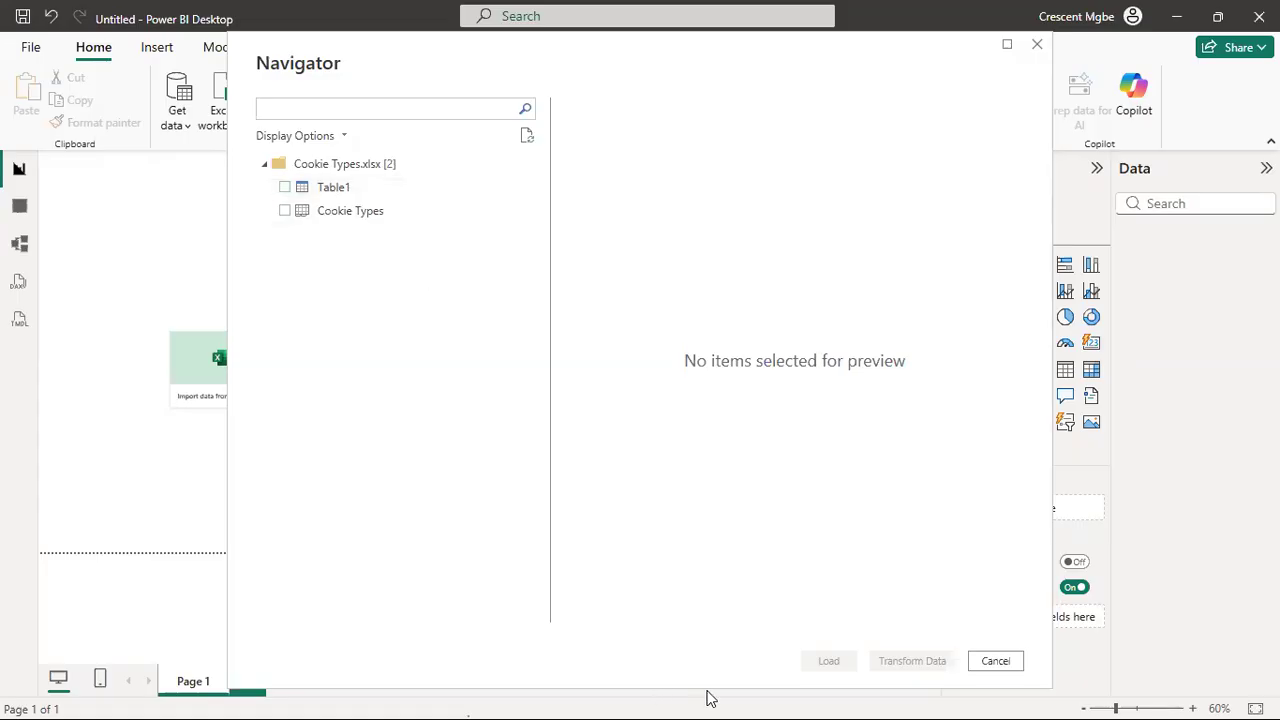
key("super+Tab")
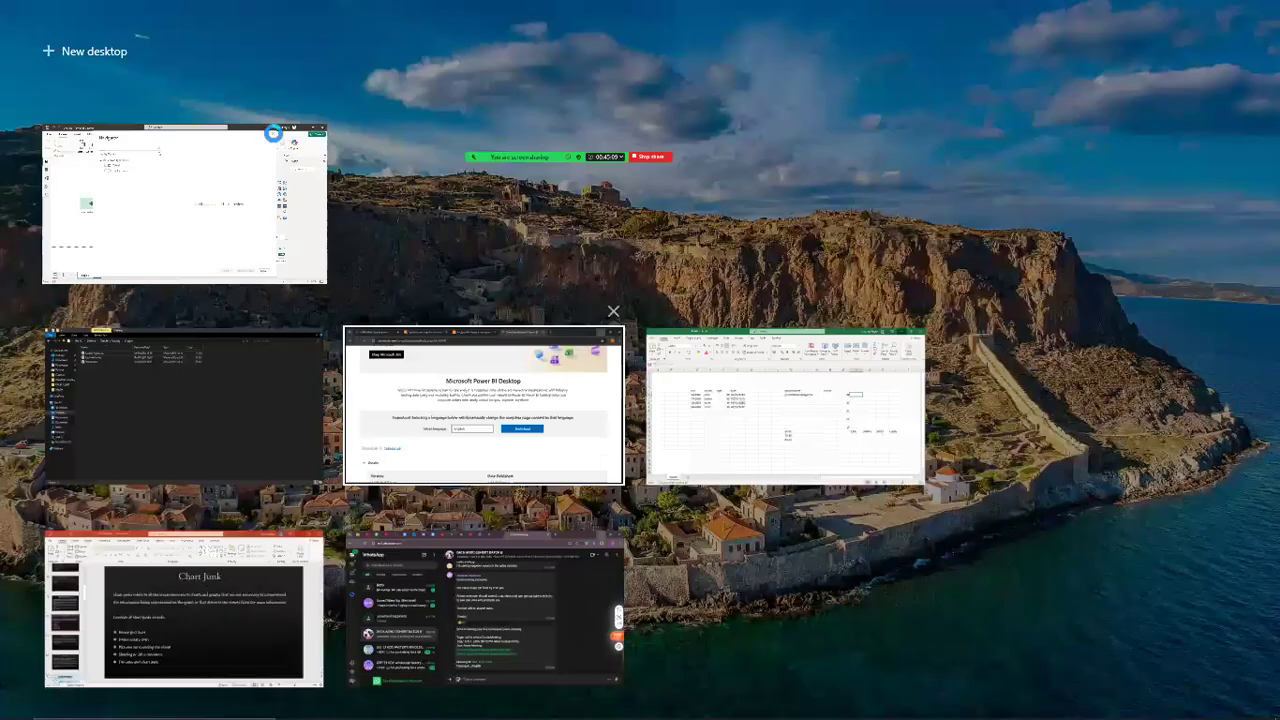
left_click(292, 375)
key("super+Tab")
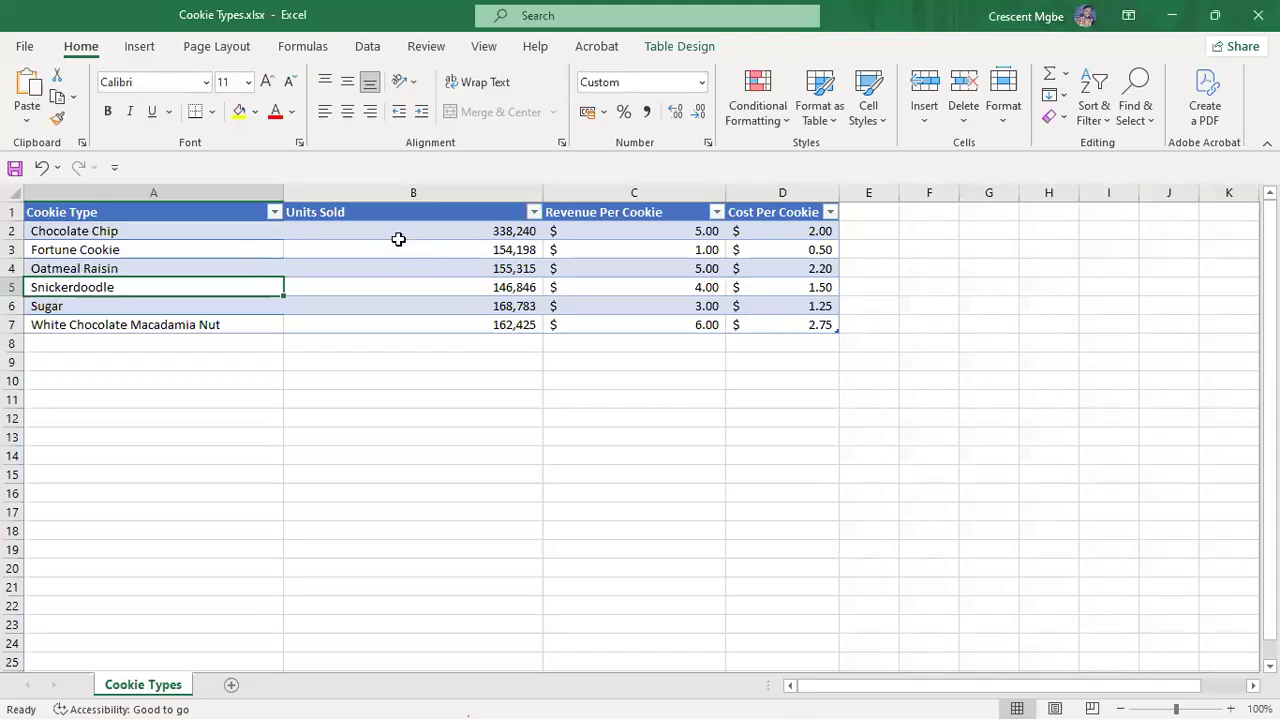
- Examine the Cookie Type and Units Sold columns and the filter values available for Cookie Type
left_click(135, 191)
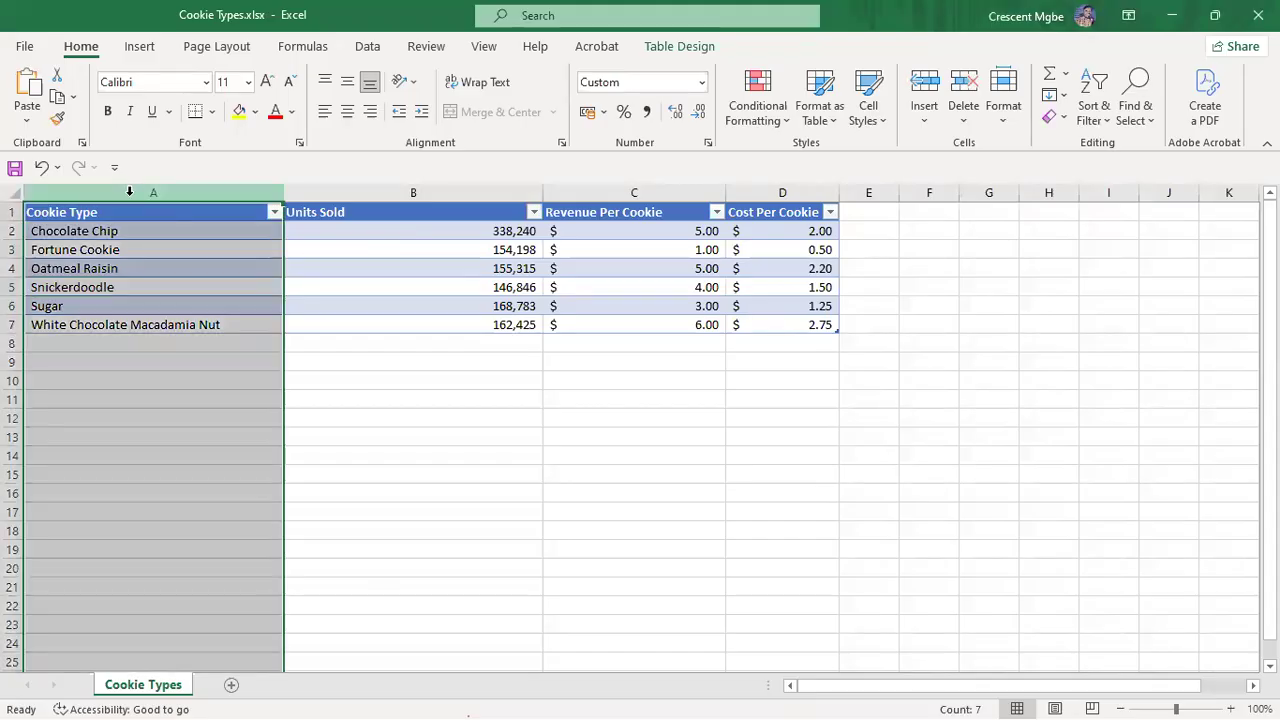
left_click(401, 185)
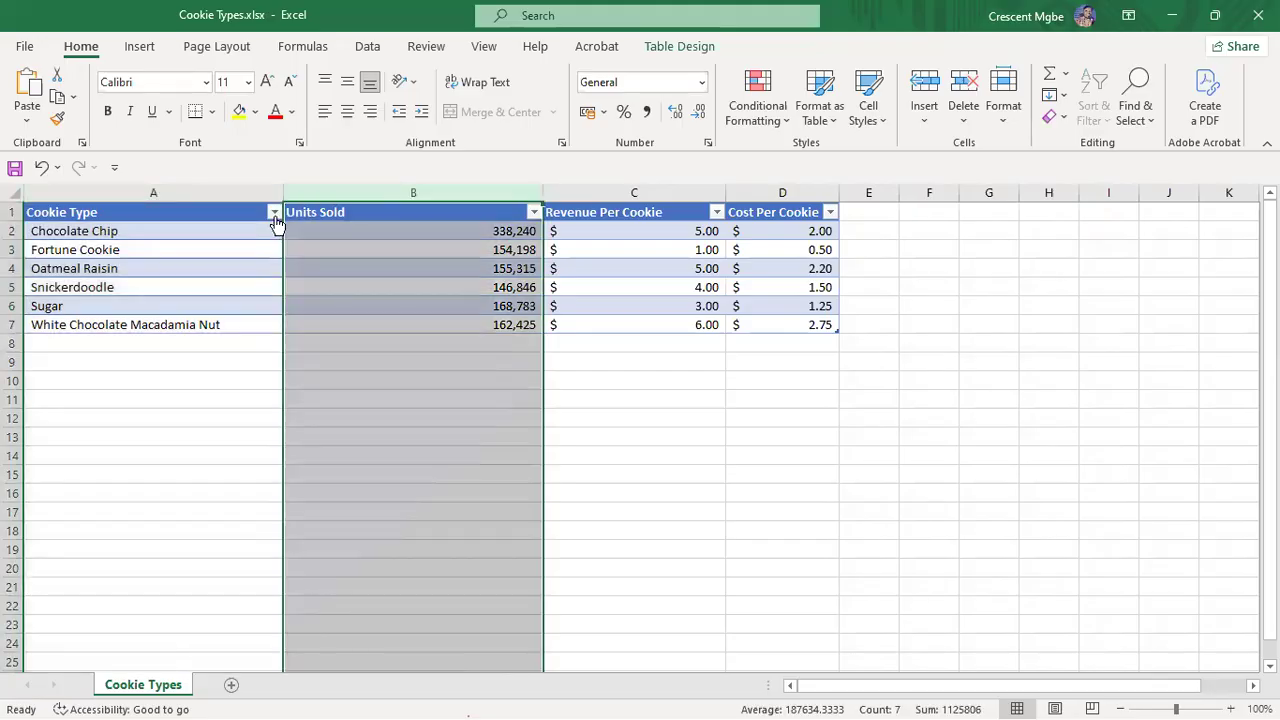
left_click(274, 214)
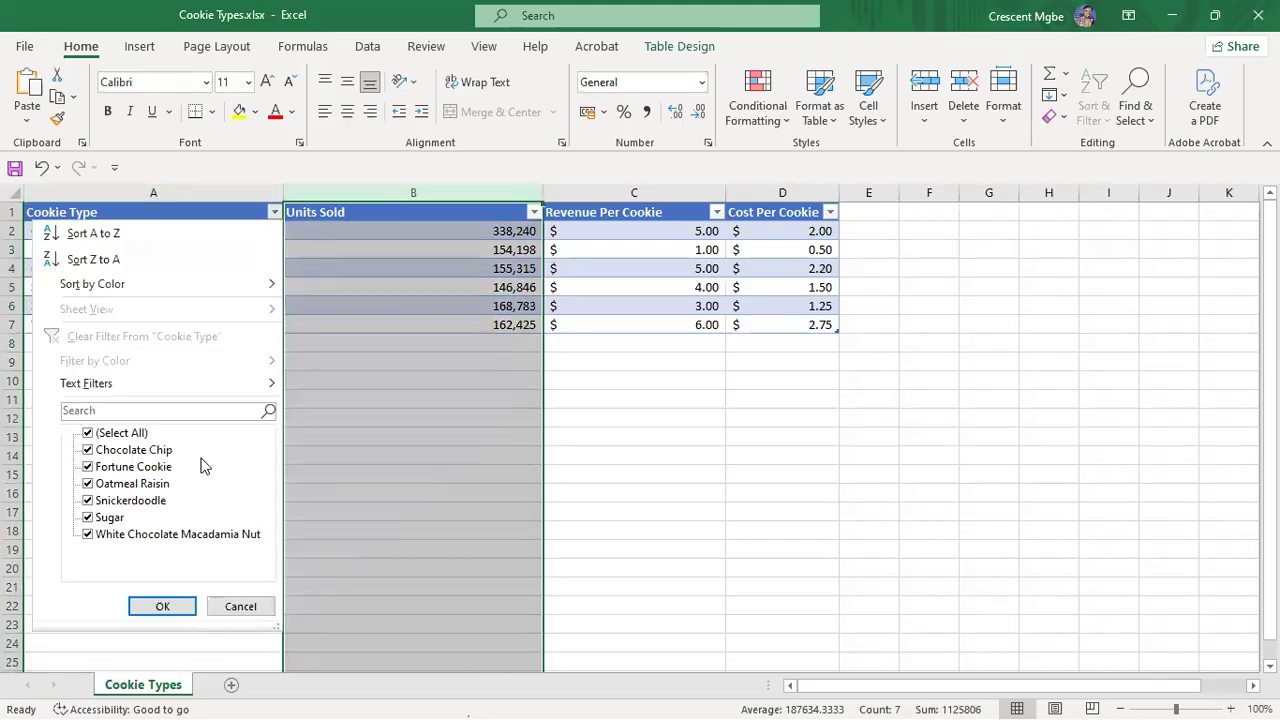
- Dismiss the Cookie Type filter list without filtering and switch to the Navigator window in Power BI Desktop
left_click(696, 428)
left_click(697, 428)
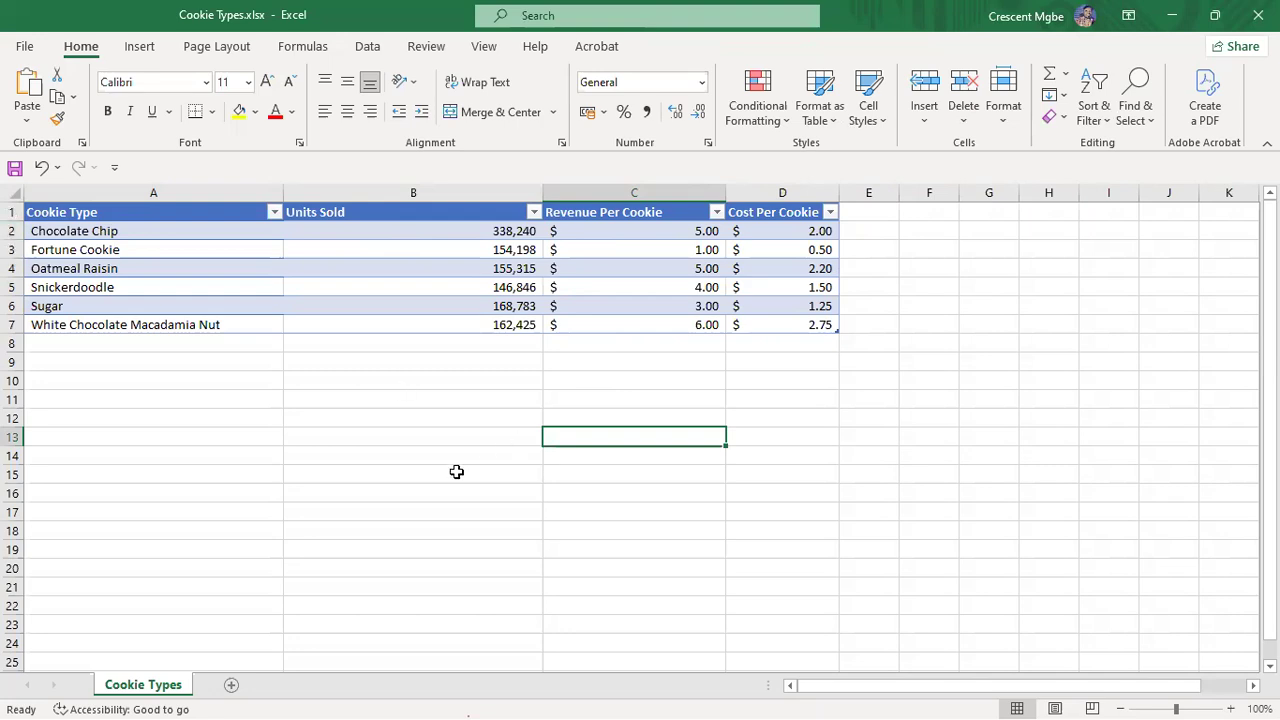
key("super+Tab")
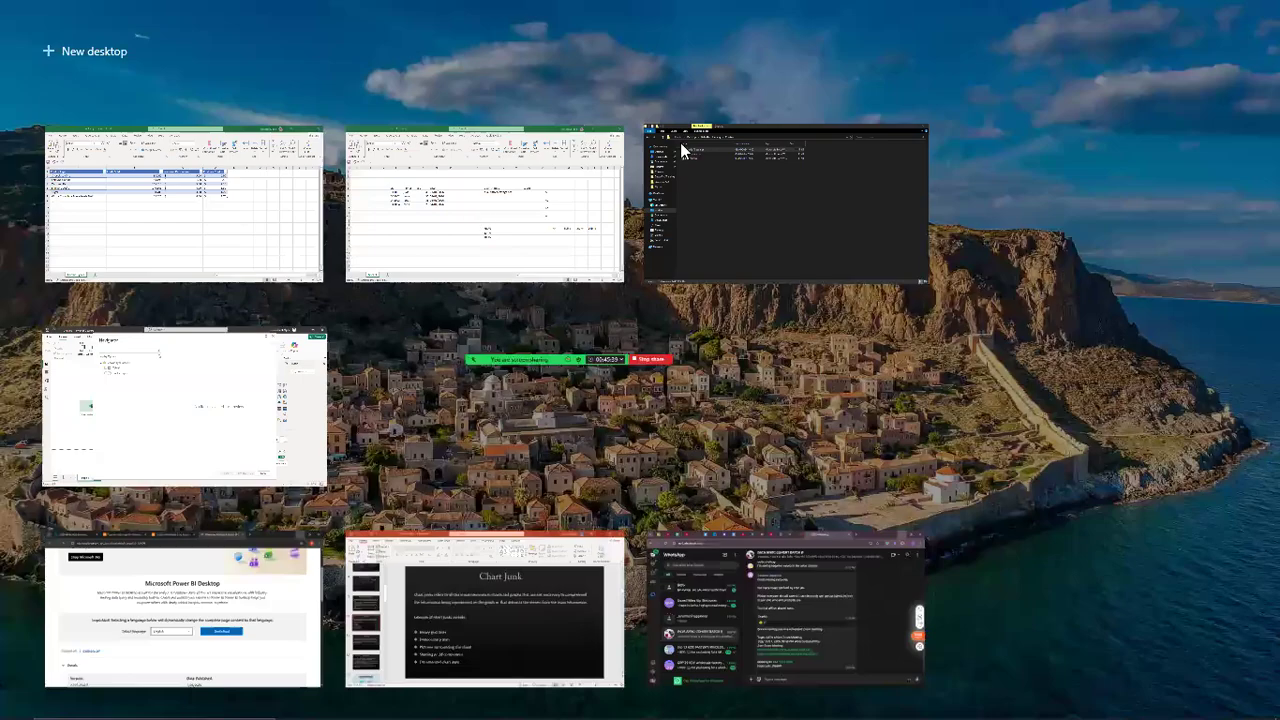
left_click(207, 408)
- Compare the previews of Table1 and the Cookie Types sheet in the Navigator
left_click(285, 188)
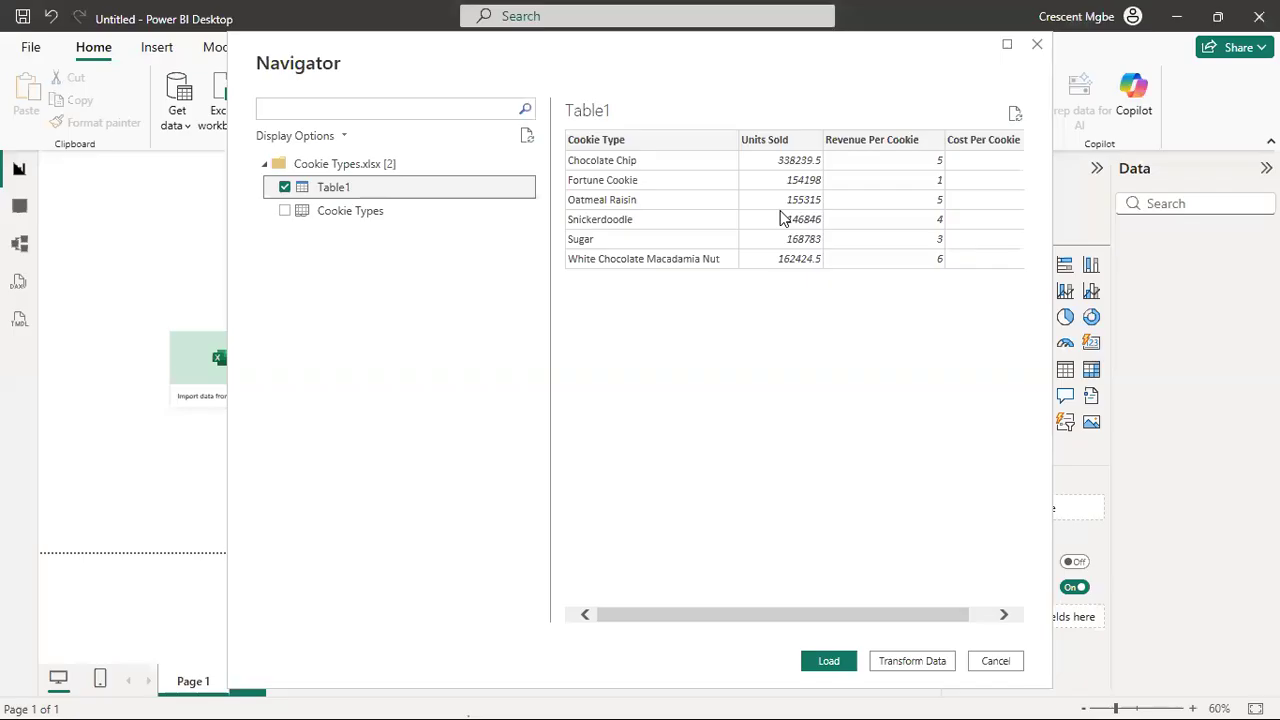
left_click(285, 210)
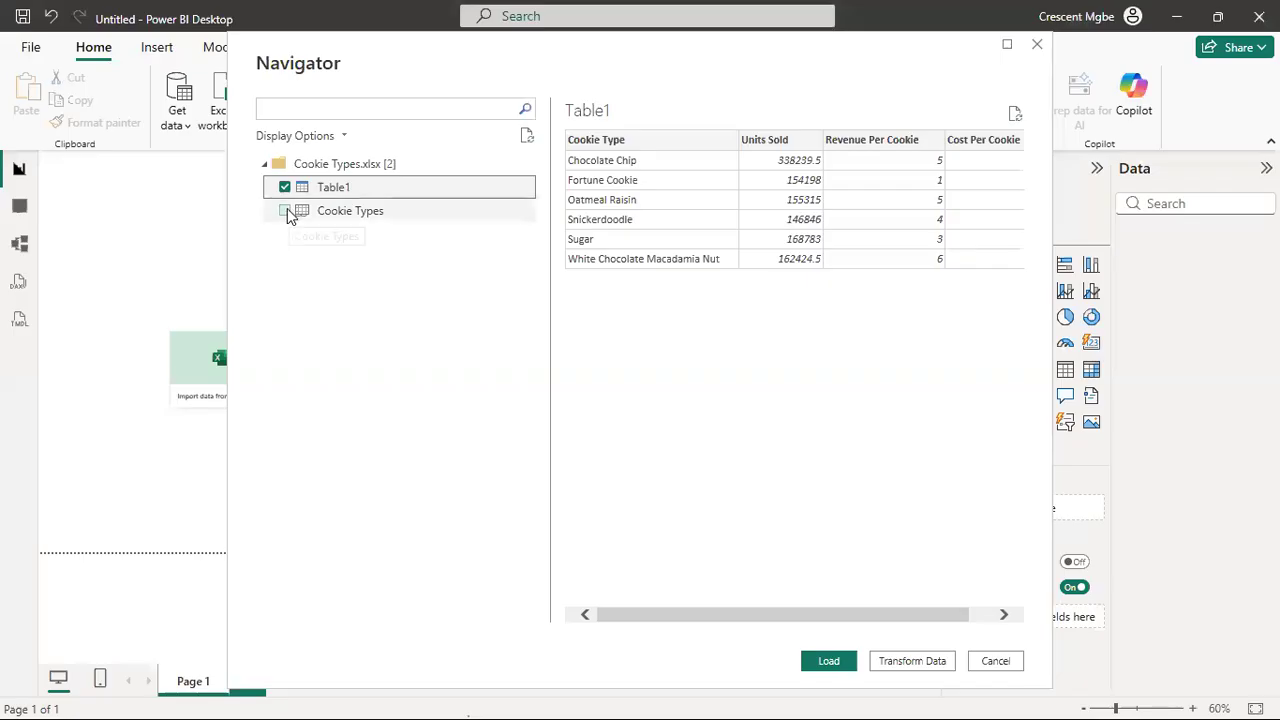
left_click(285, 187)
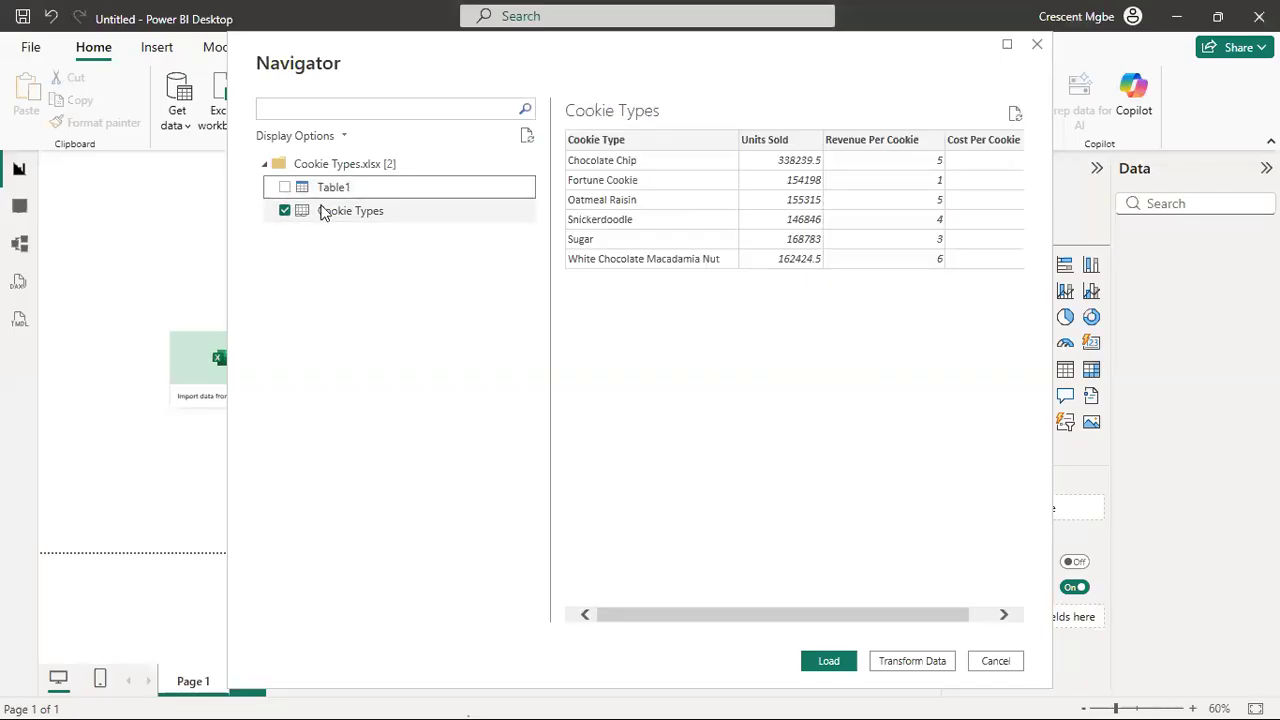
left_click(285, 211)
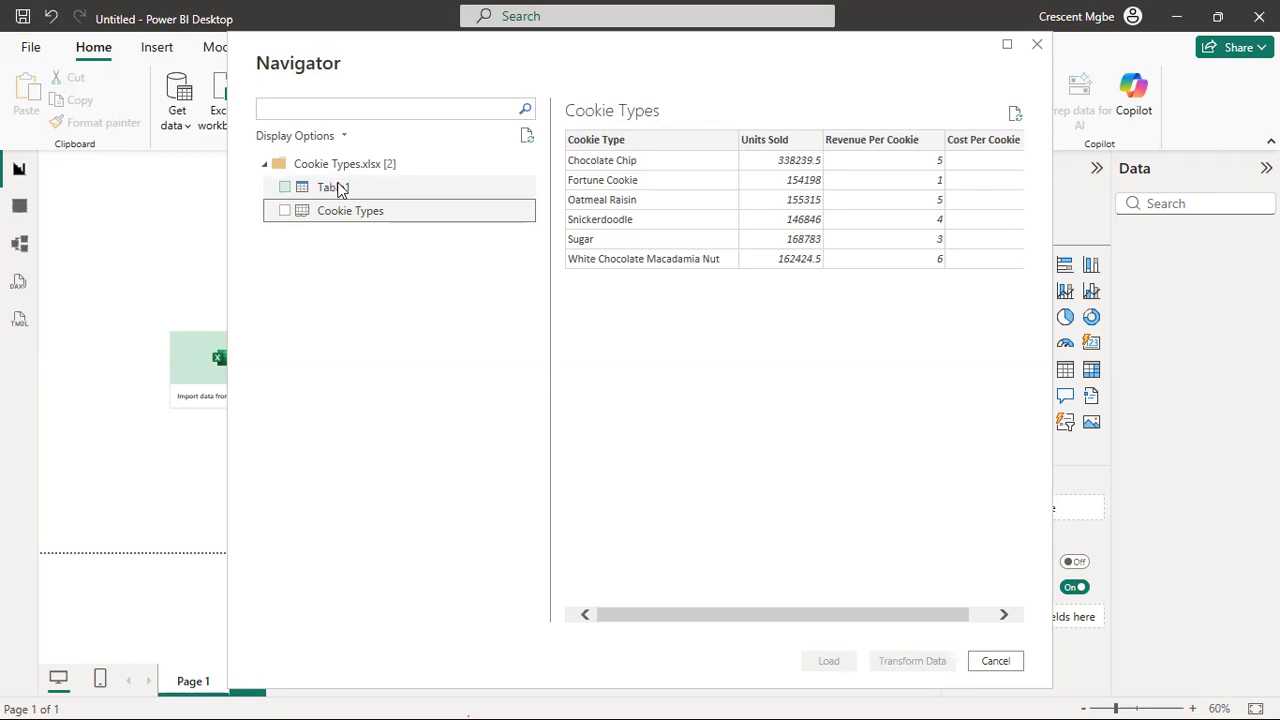
left_click(340, 189)
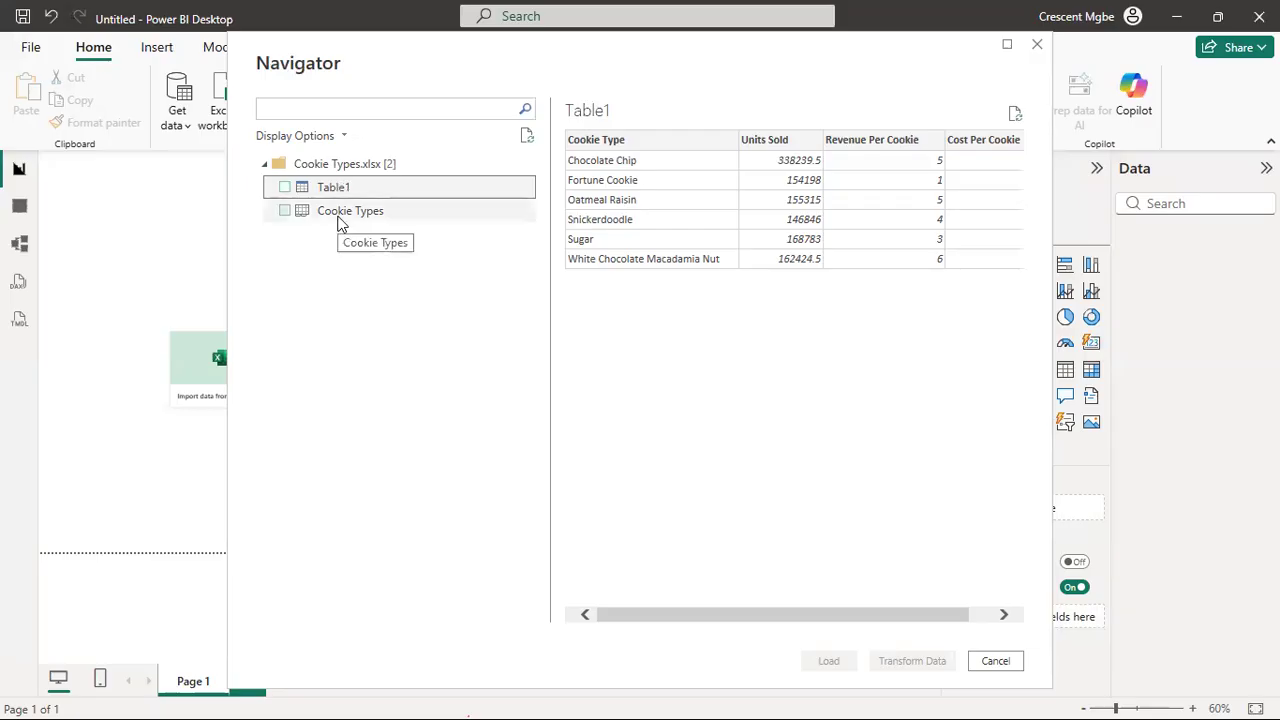
left_click(343, 213)
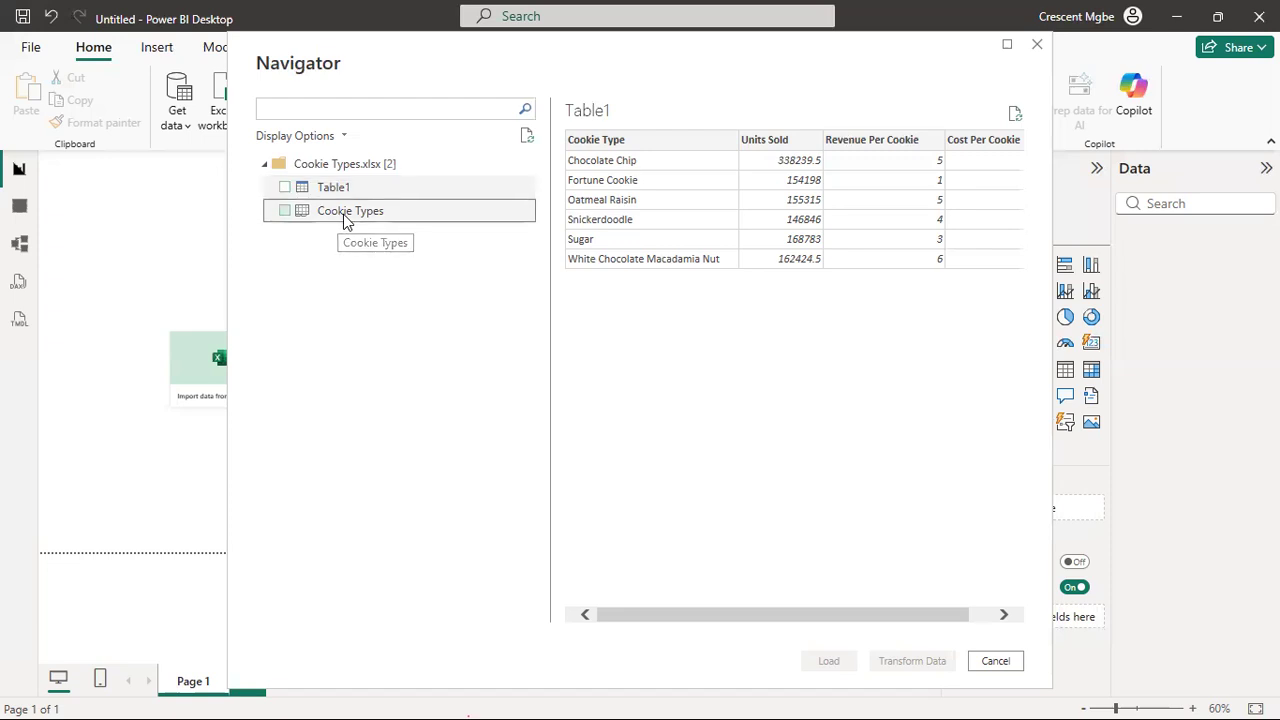
- Choose the Cookie Types sheet for import, check its columns in the preview, and open it for transformation in Power Query Editor
left_click(283, 210)
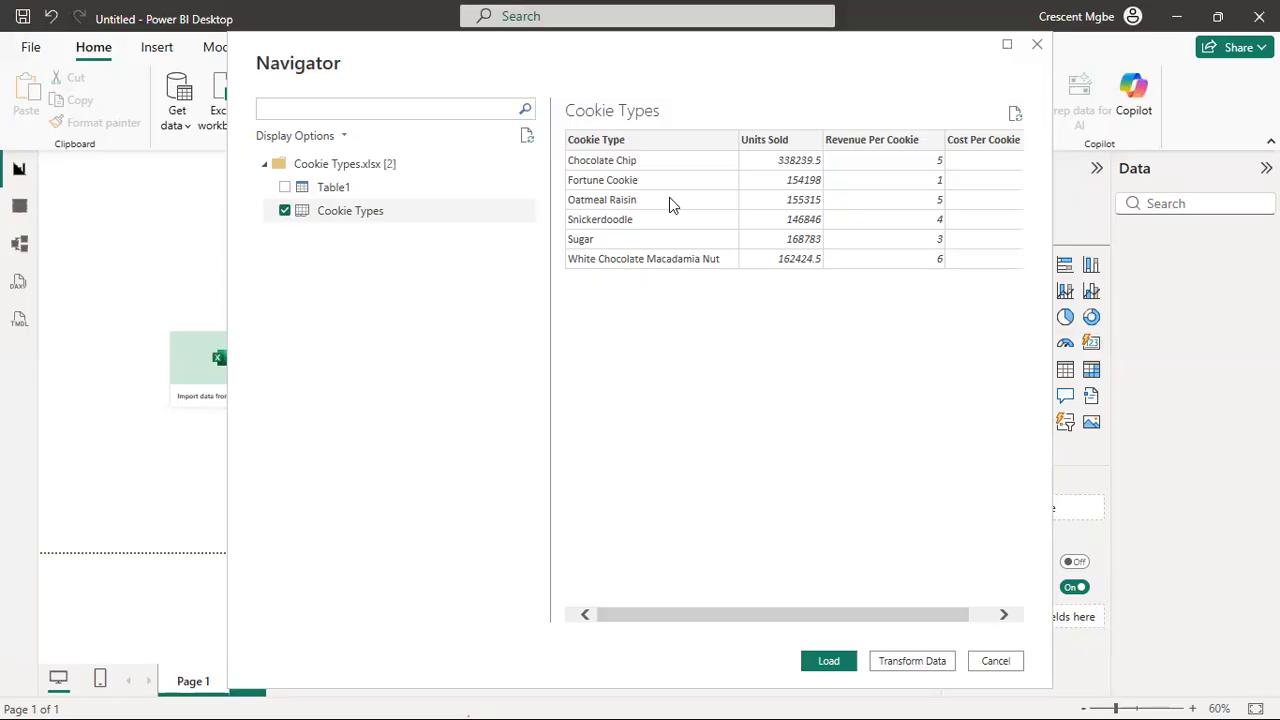
left_click_drag(797, 617, 906, 620)
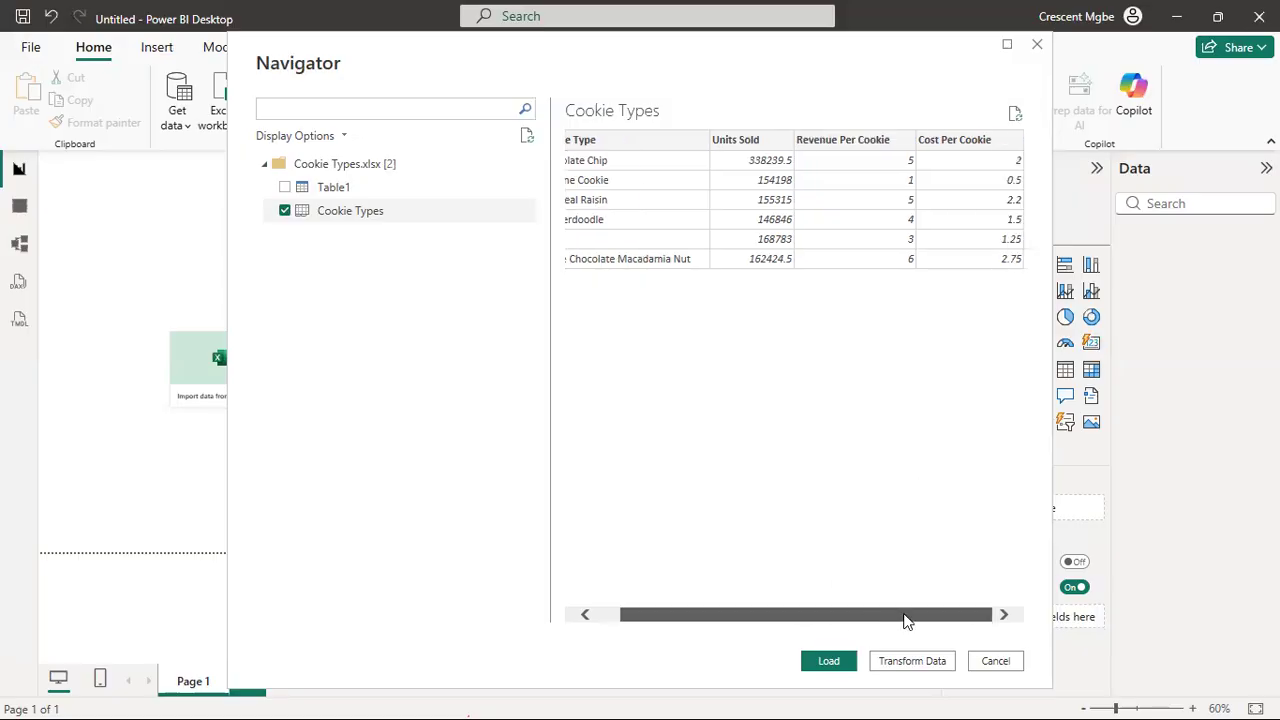
left_click_drag(715, 614, 692, 614)
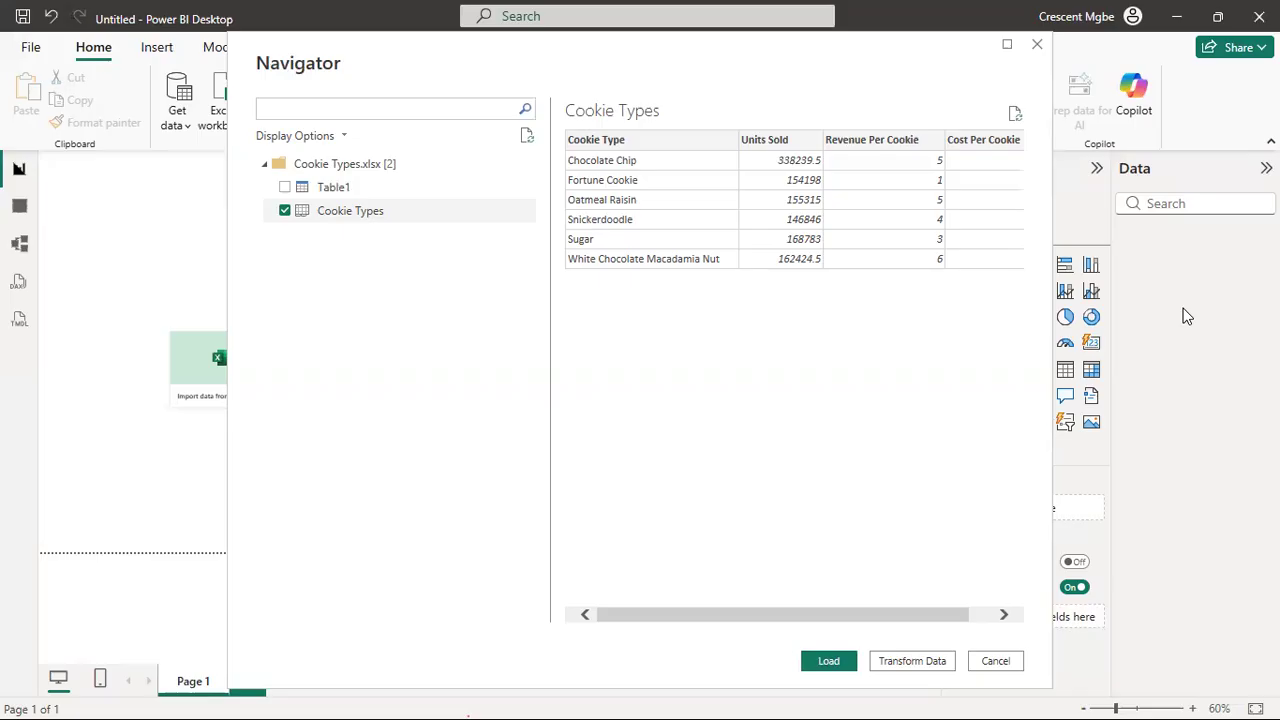
left_click(820, 665)
left_click(838, 665)
left_click(912, 662)
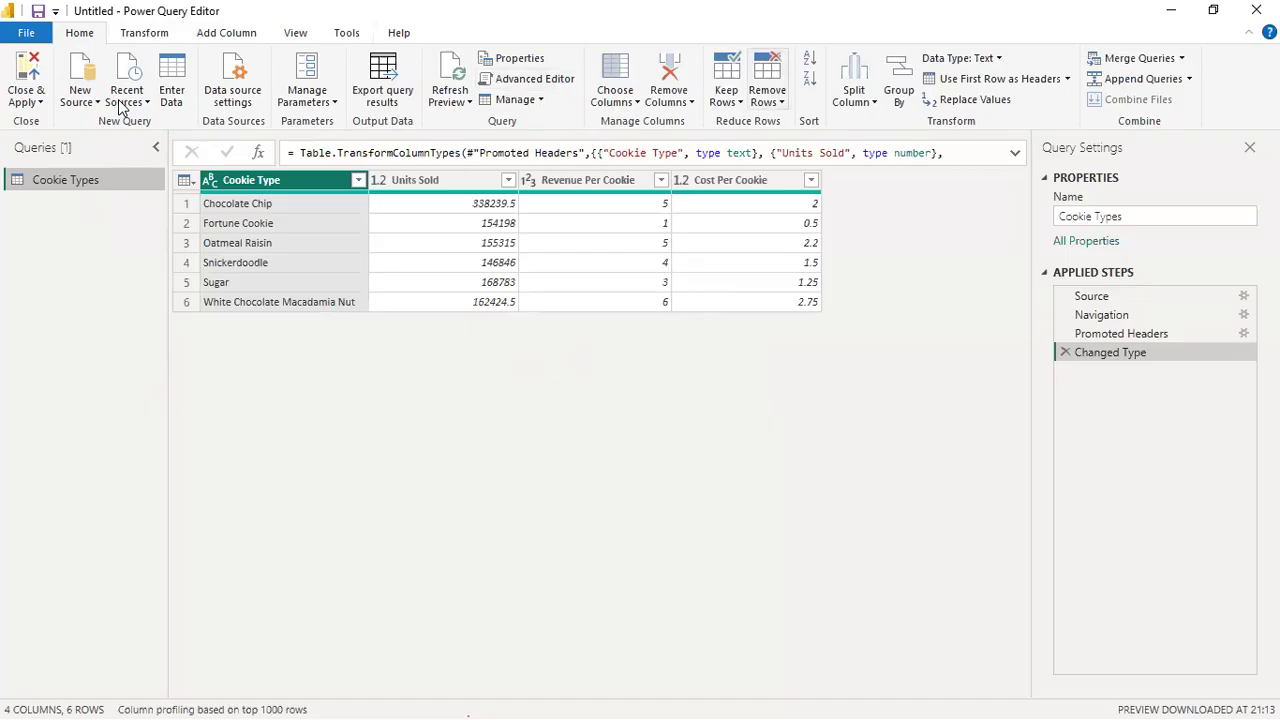
- Examine the Power Query Editor's commands for transforming data, adding columns, changing the view, diagnostics and help
left_click(138, 38)
left_click(222, 39)
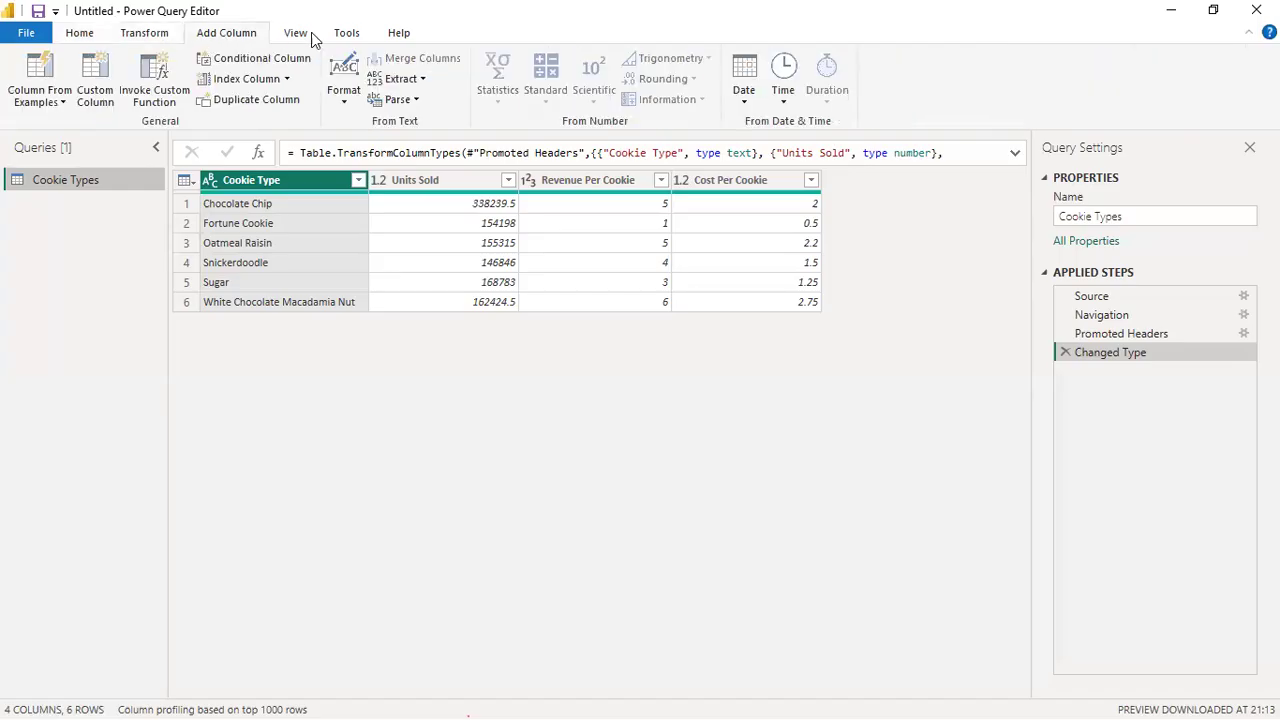
left_click(310, 36)
left_click(343, 34)
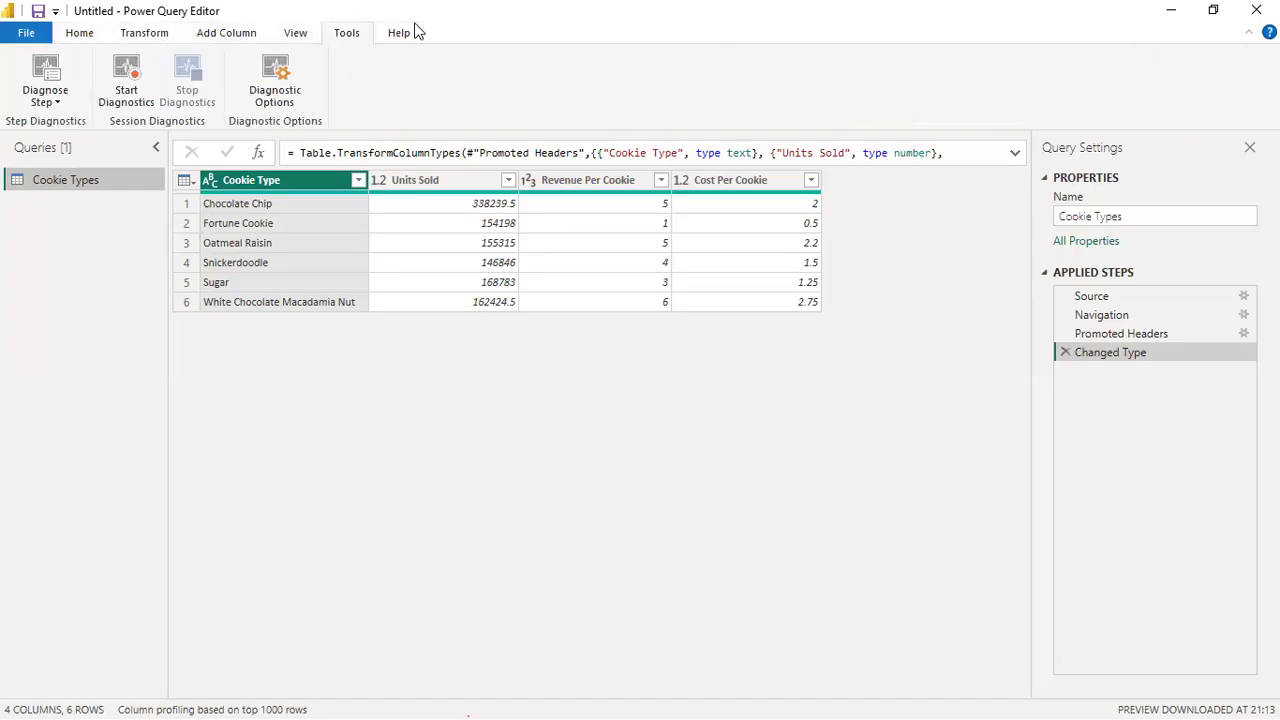
left_click(405, 33)
left_click(88, 35)
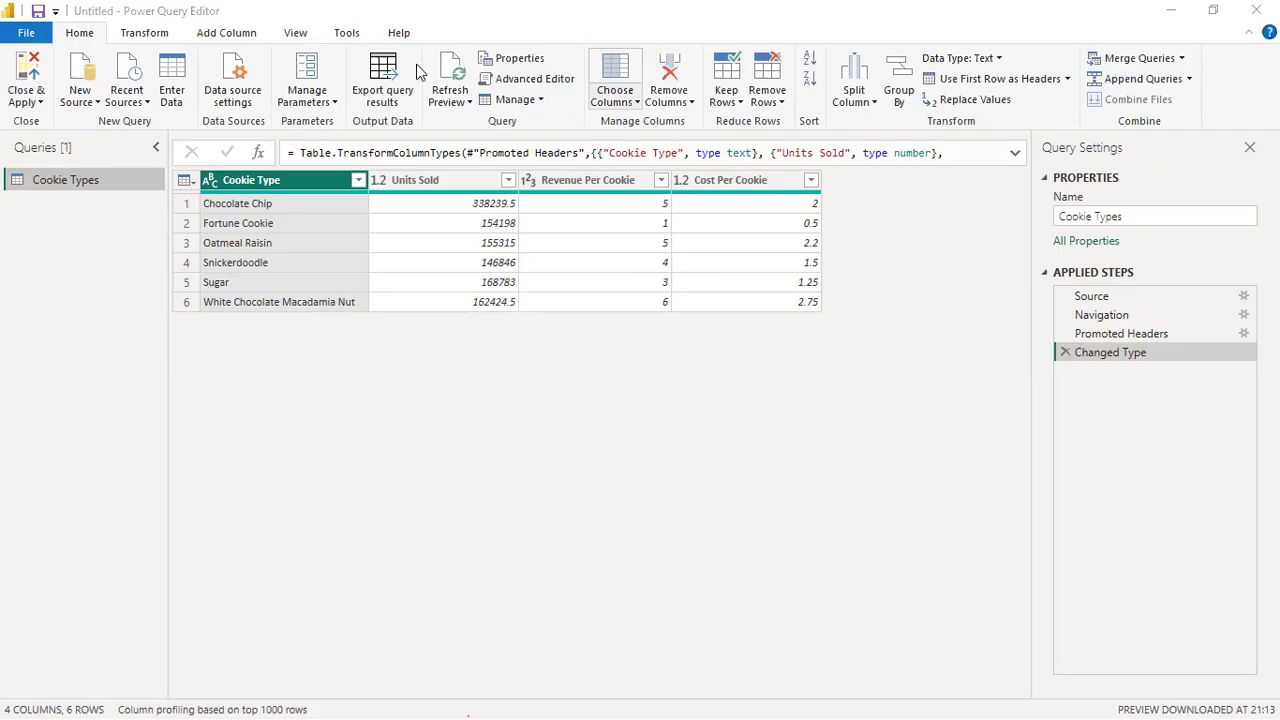
left_click(152, 34)
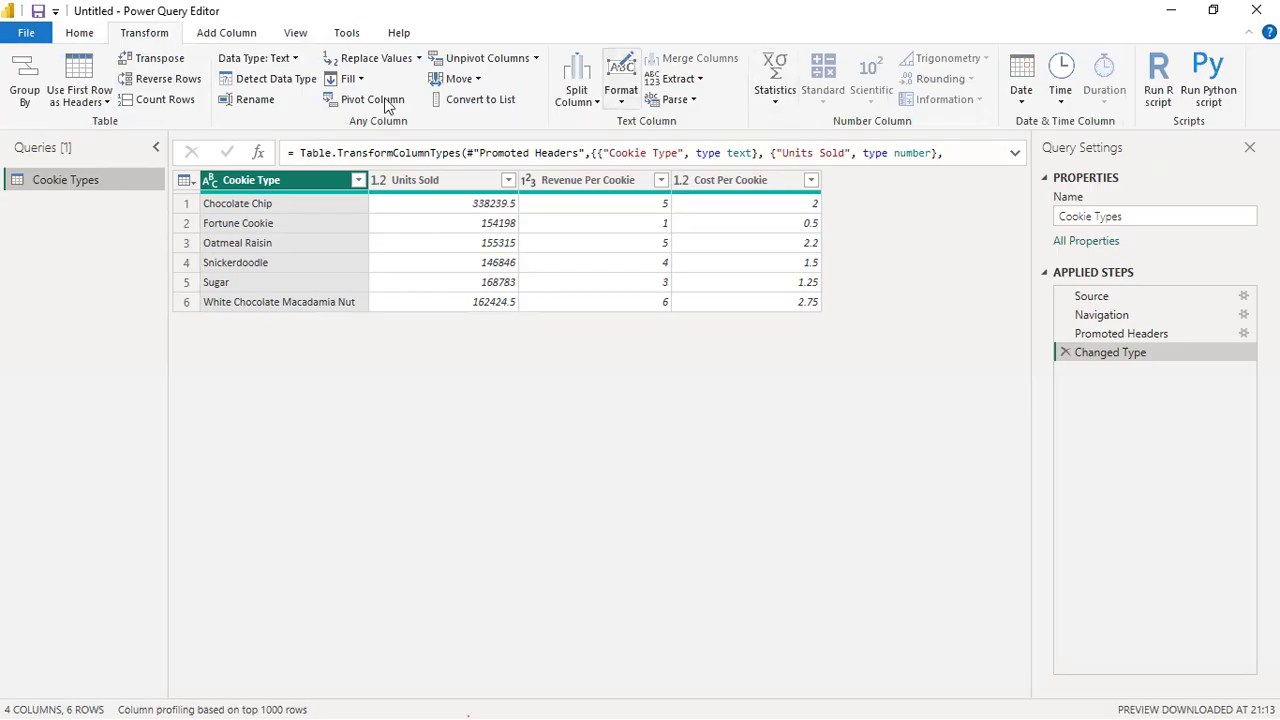
left_click(229, 35)
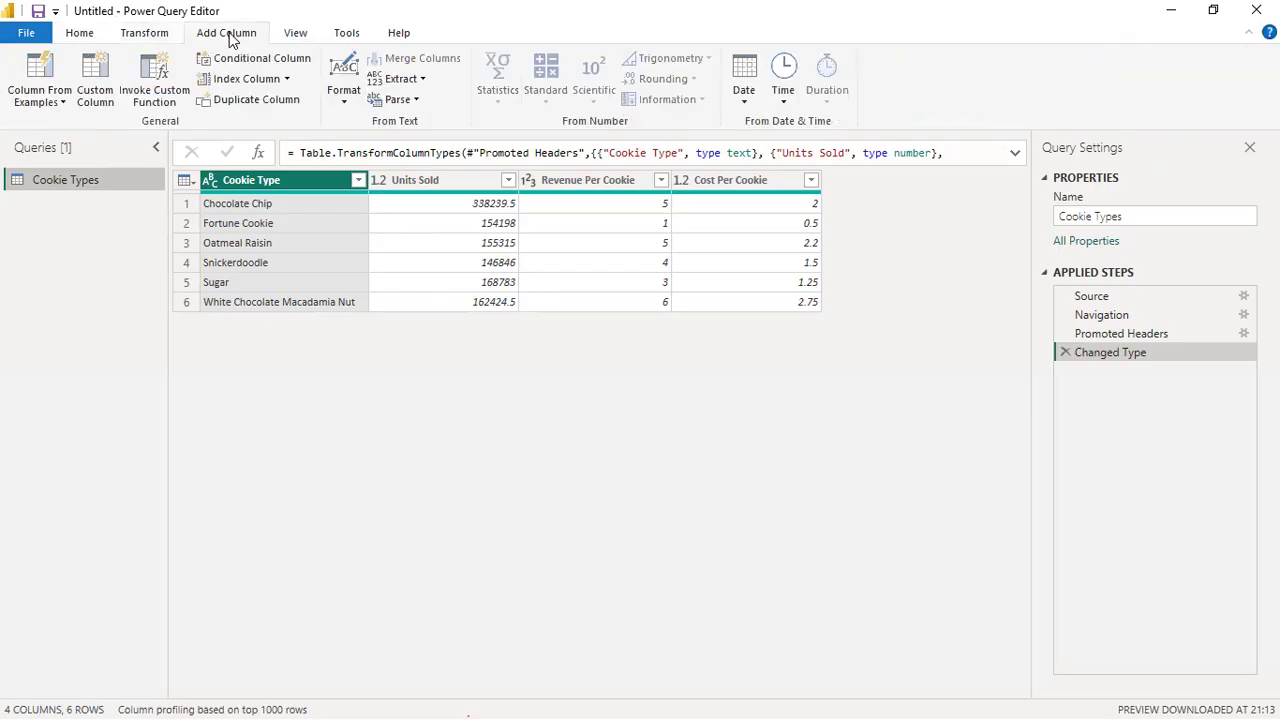
left_click(296, 34)
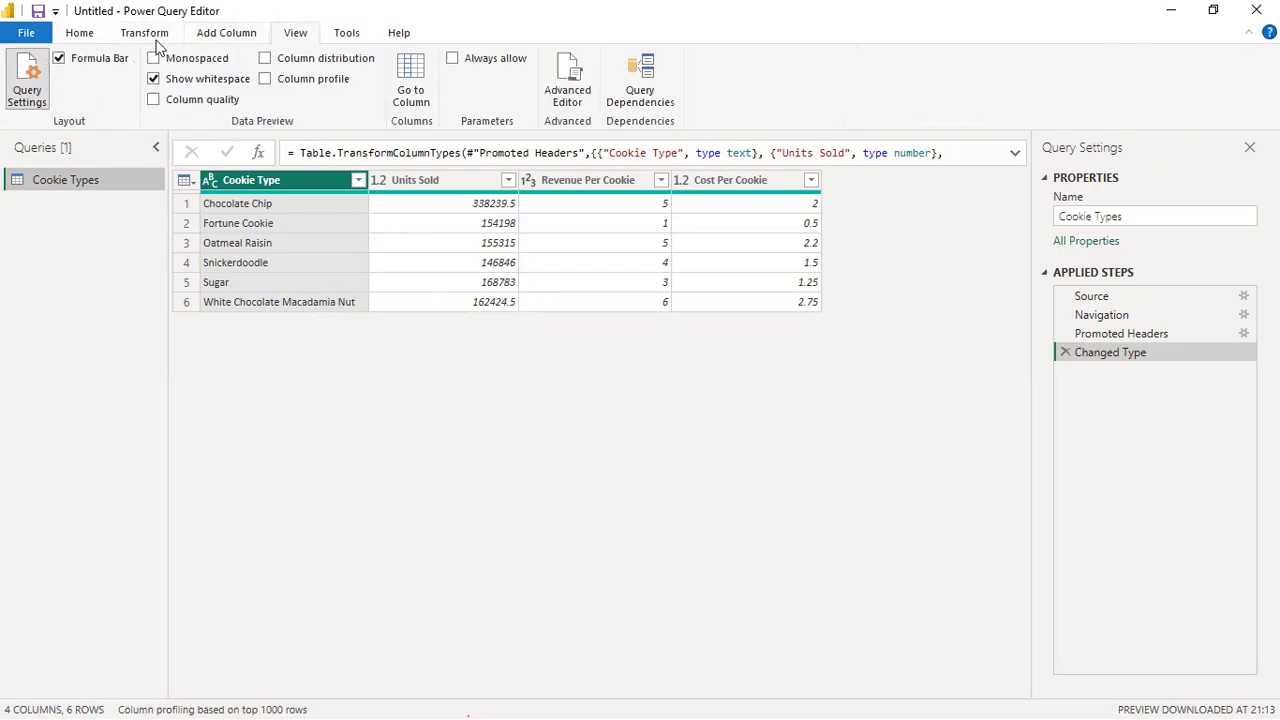
- Return to the Home commands and expand the formula bar to read the full Changed Type formula
left_click(82, 34)
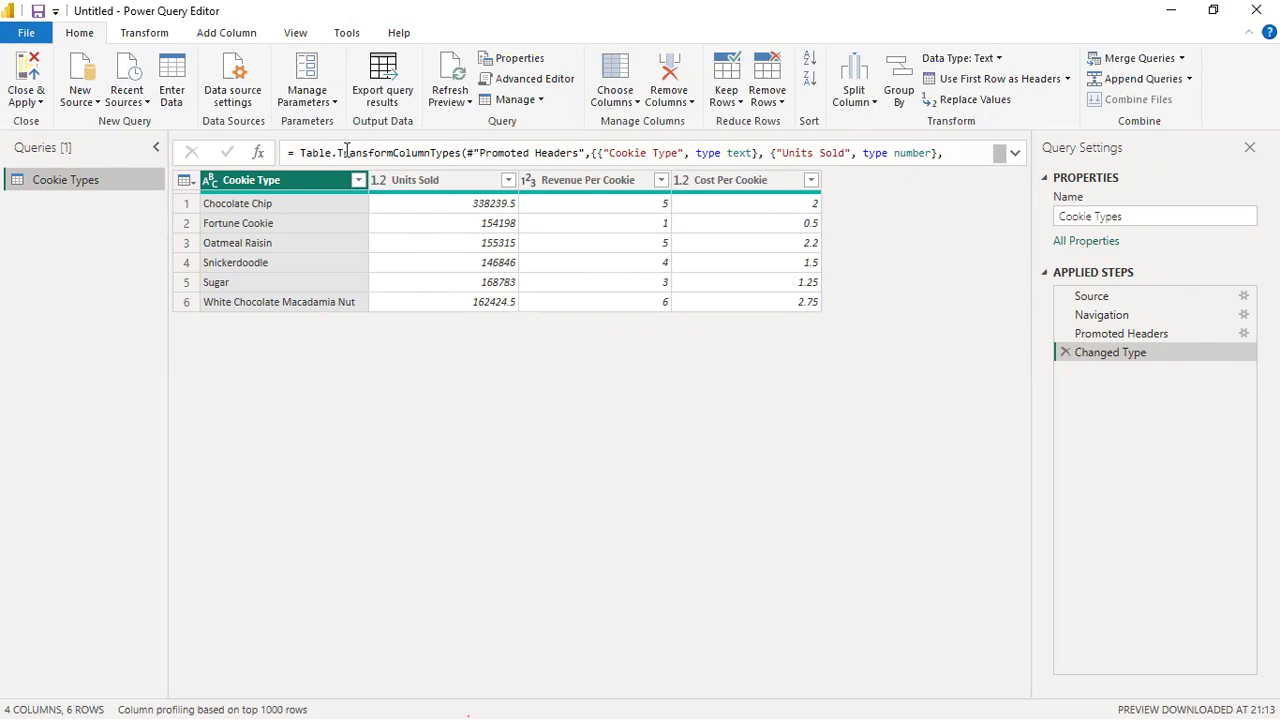
left_click(1015, 155)
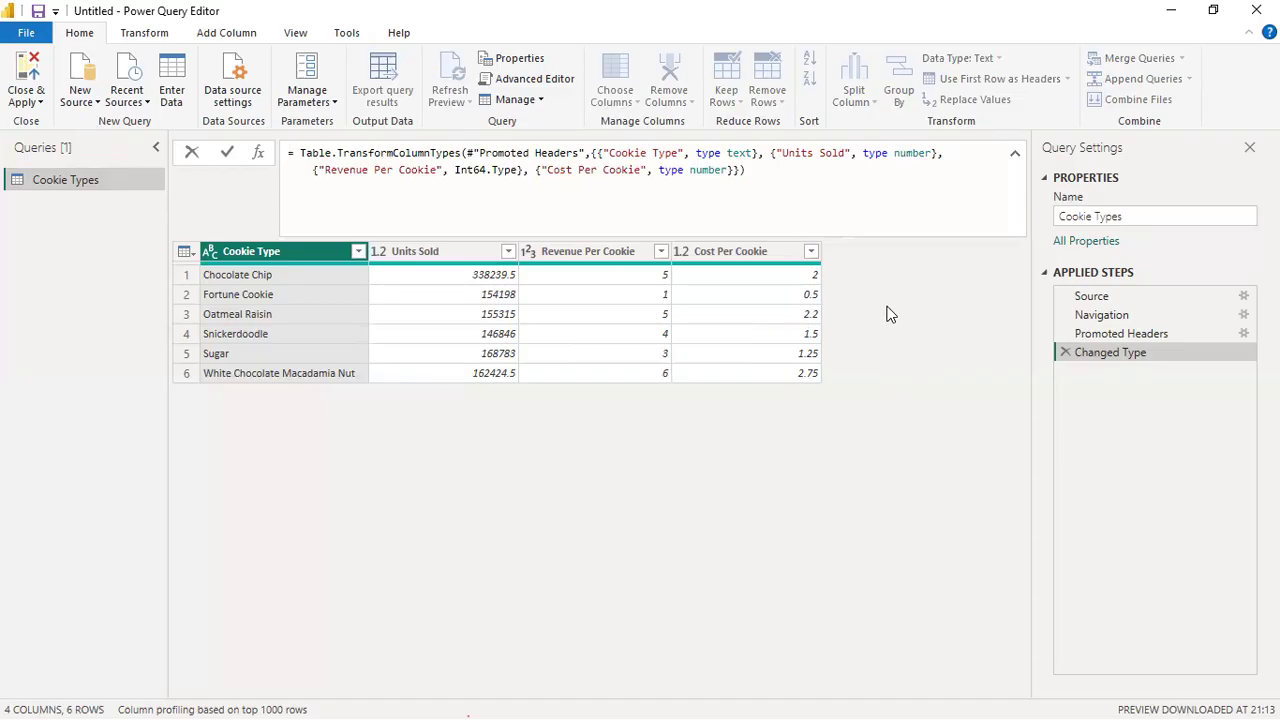
left_click(954, 315)
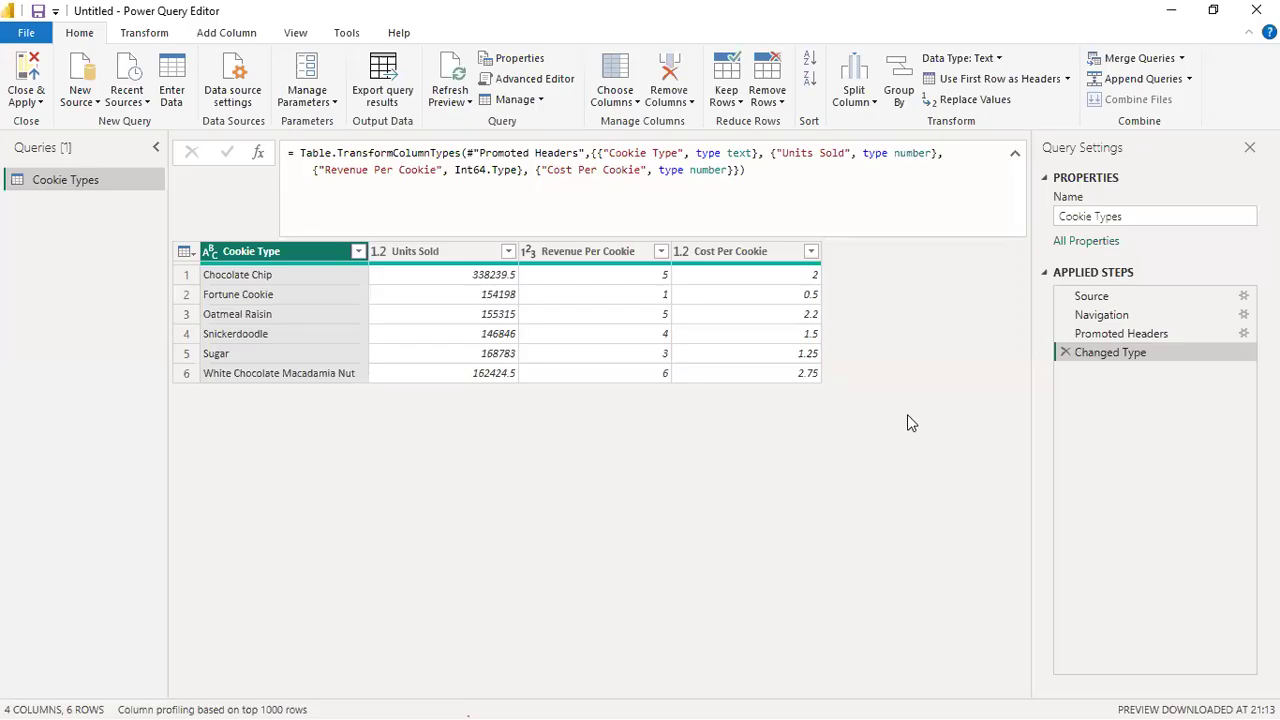
- Switch to the Book1 workbook in Excel and go through the sid, names, age and date headers
key("super+Tab")
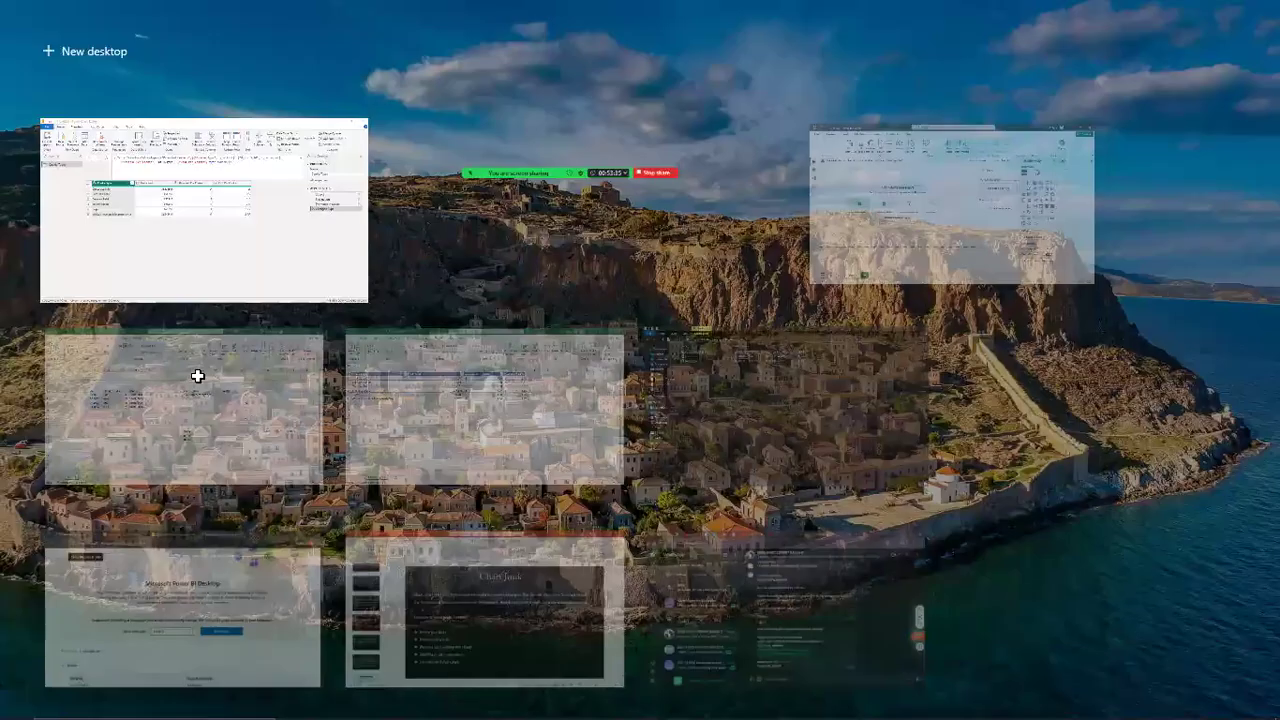
left_click(323, 327)
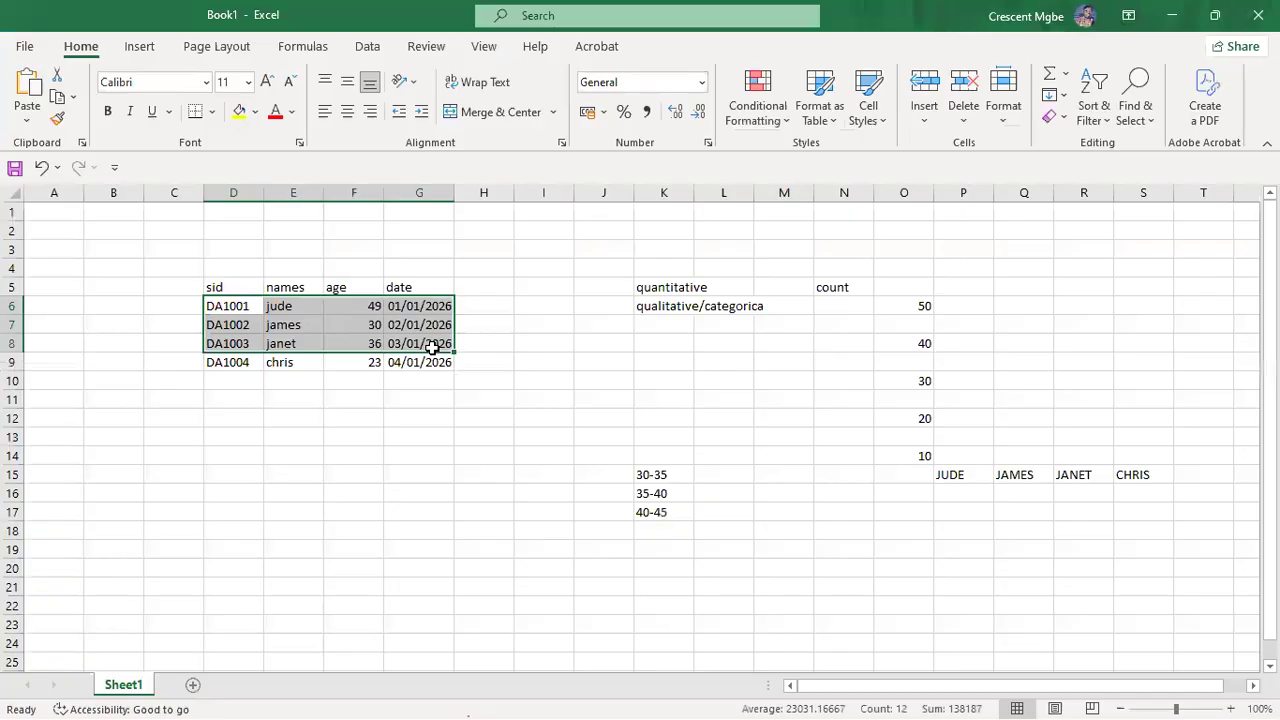
left_click(229, 285)
left_click(290, 292)
key("Right")
key("Right")
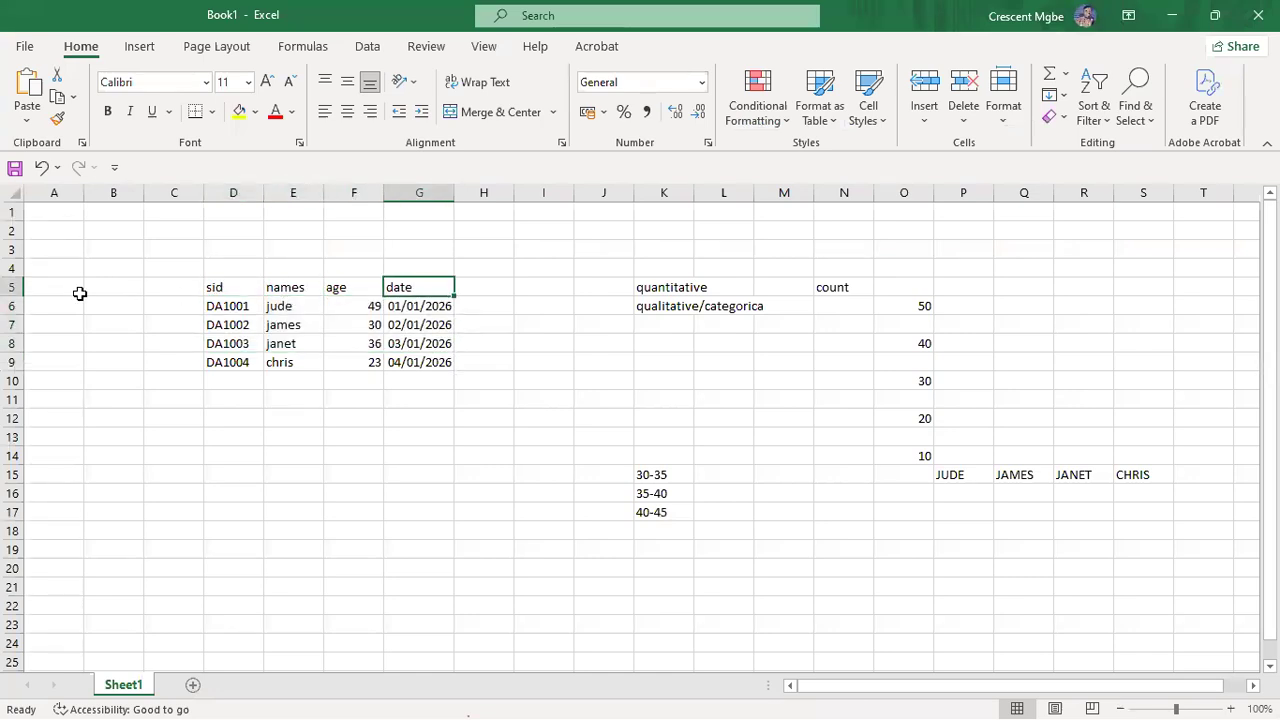
- Compare header row 5 with the sid values beneath it and with the empty first row of the sheet
left_click_drag(12, 293, 11, 286)
left_click(14, 286)
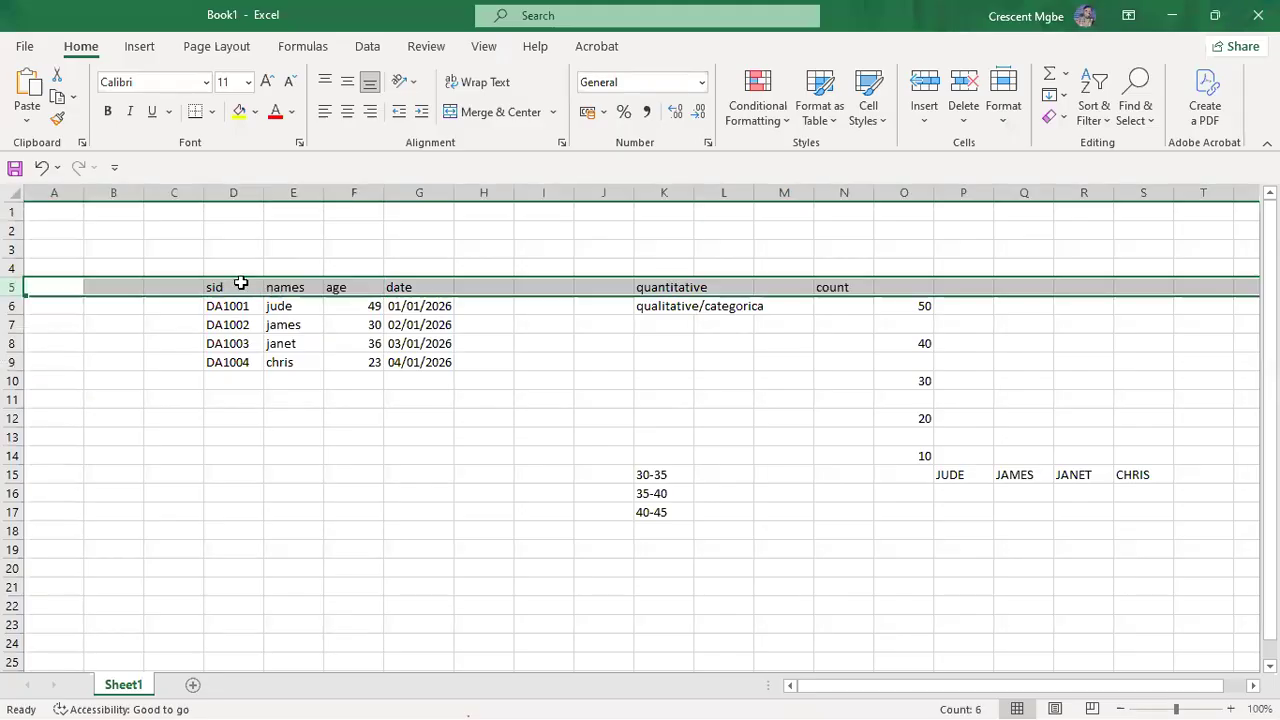
left_click_drag(233, 318, 238, 362)
left_click(286, 284)
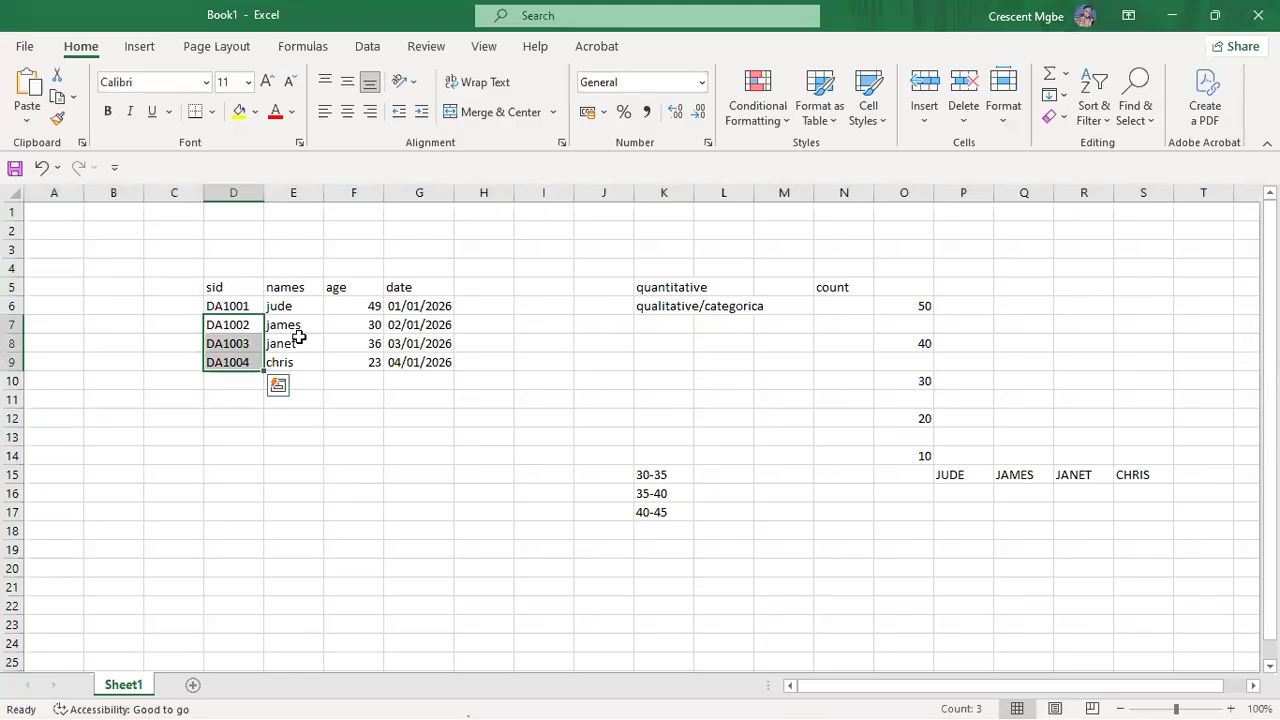
left_click(14, 287)
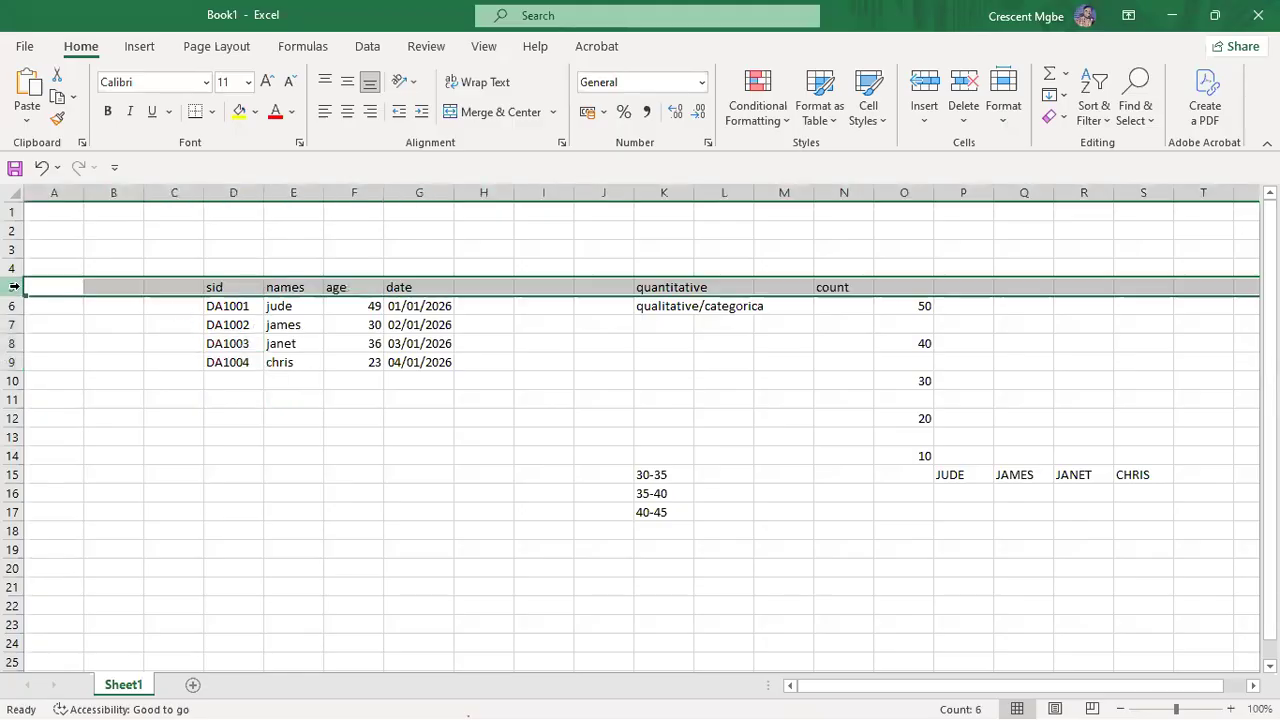
left_click(14, 212)
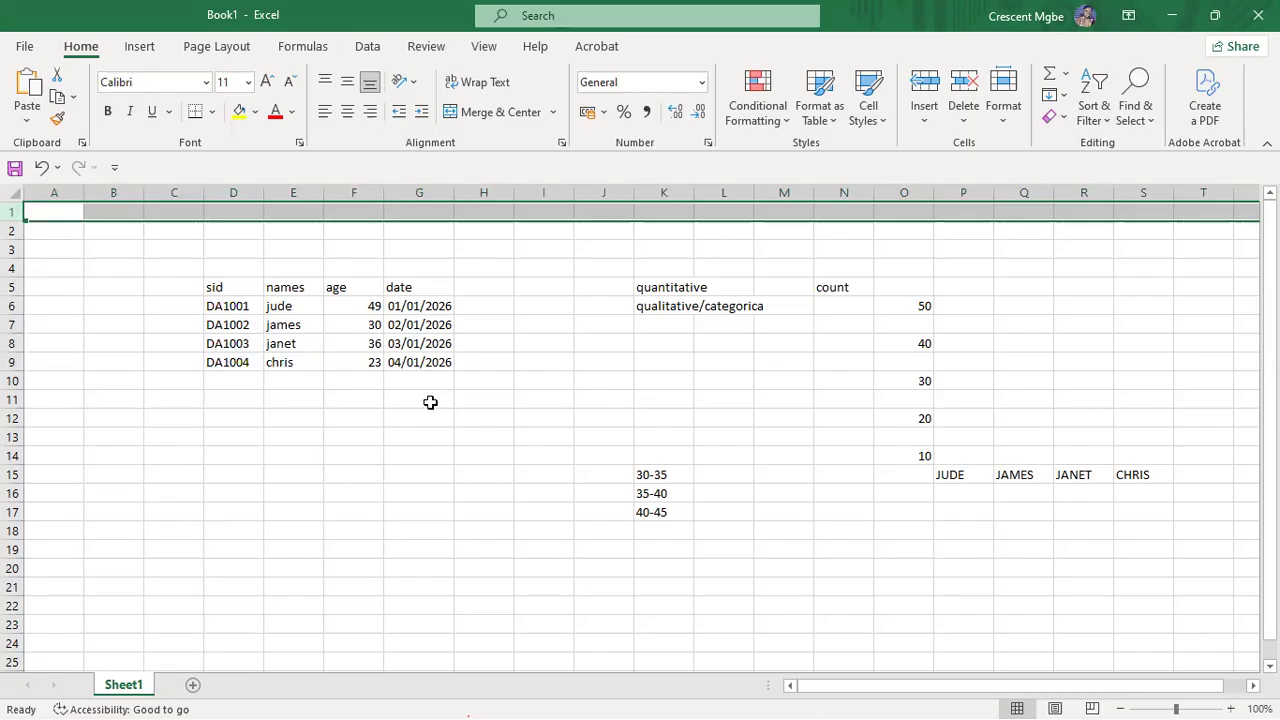
- Switch to the Cookie Types workbook and examine each column's header in row 1 and the values listed beneath it
key("super+Tab")
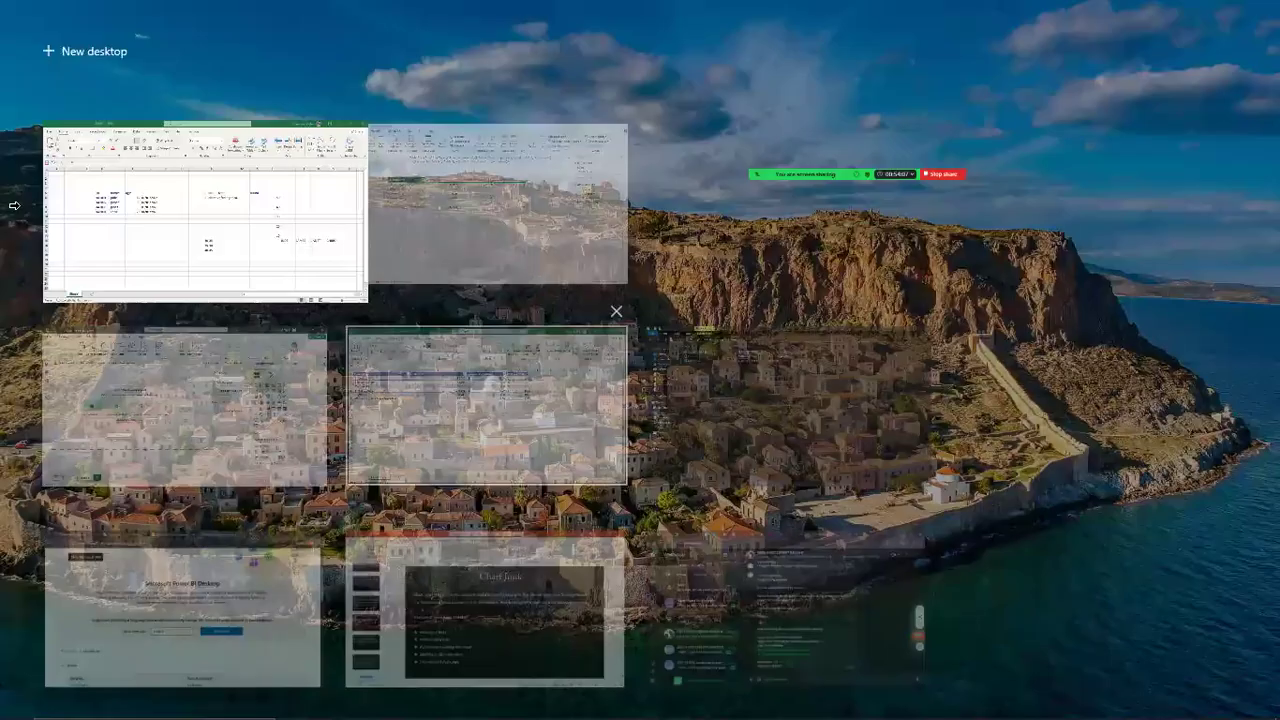
left_click(148, 200)
key("ctrl+space")
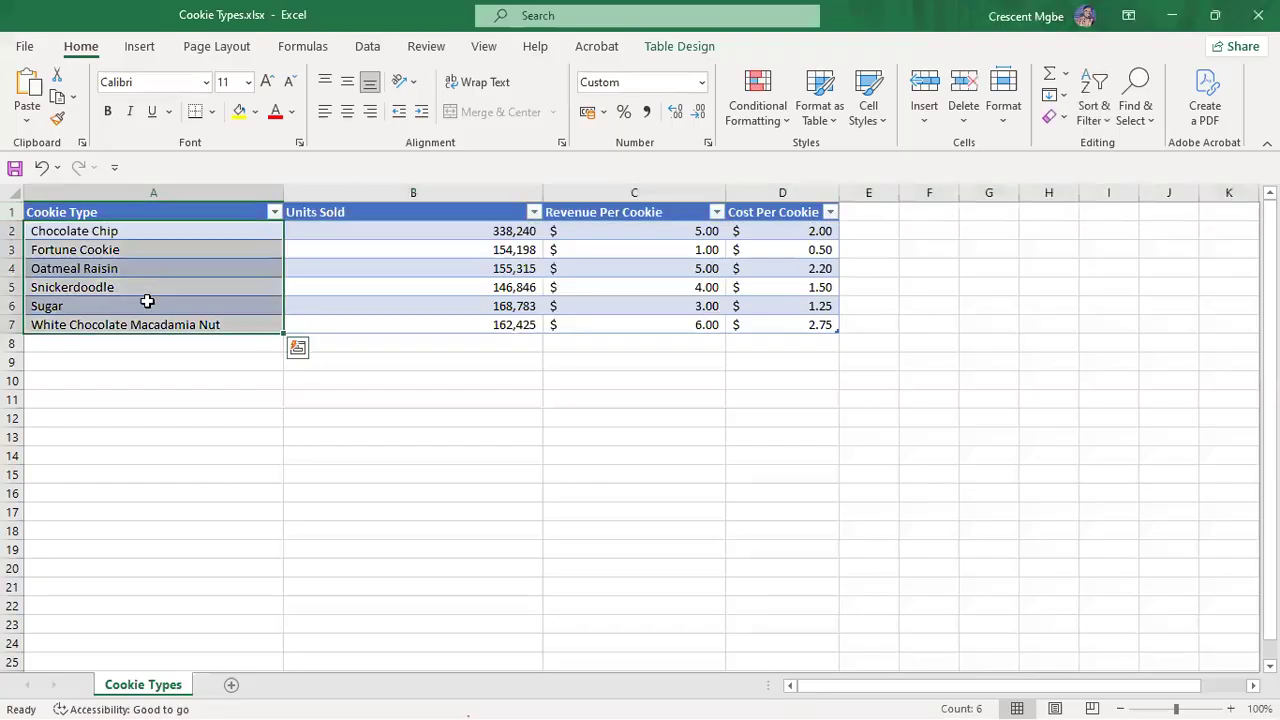
left_click(345, 213)
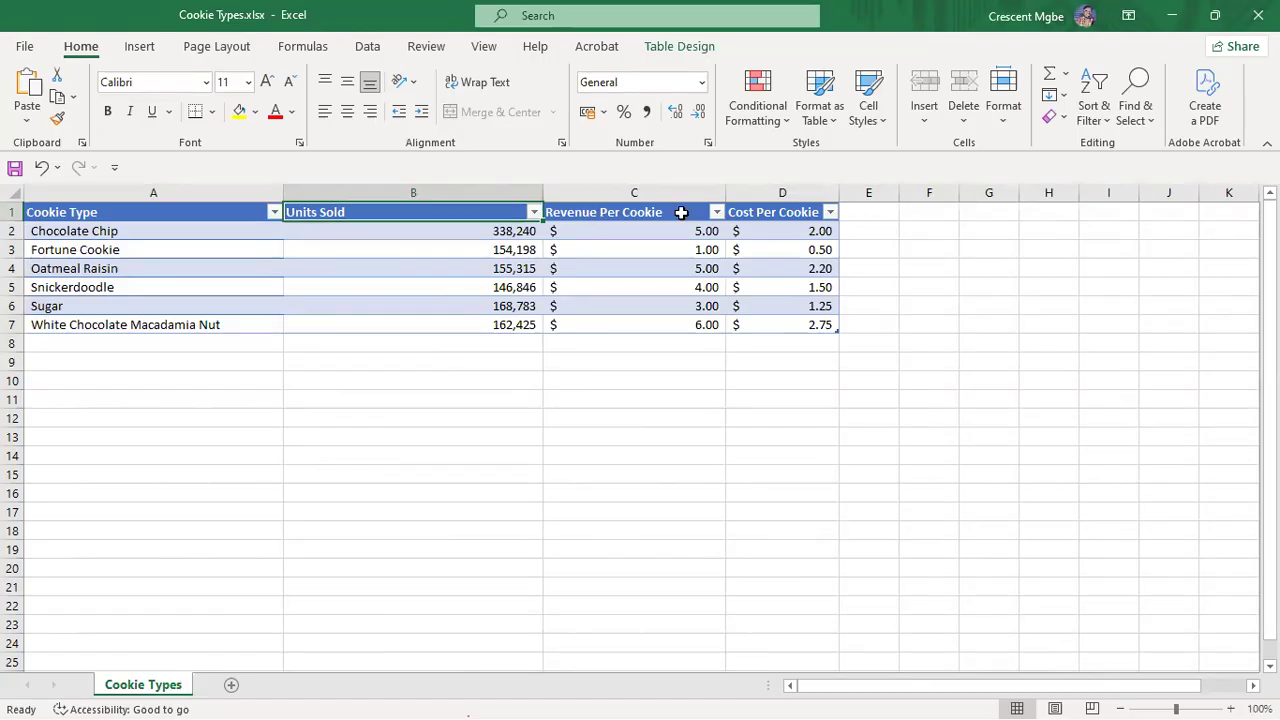
left_click_drag(697, 231, 680, 331)
key("ctrl+v")
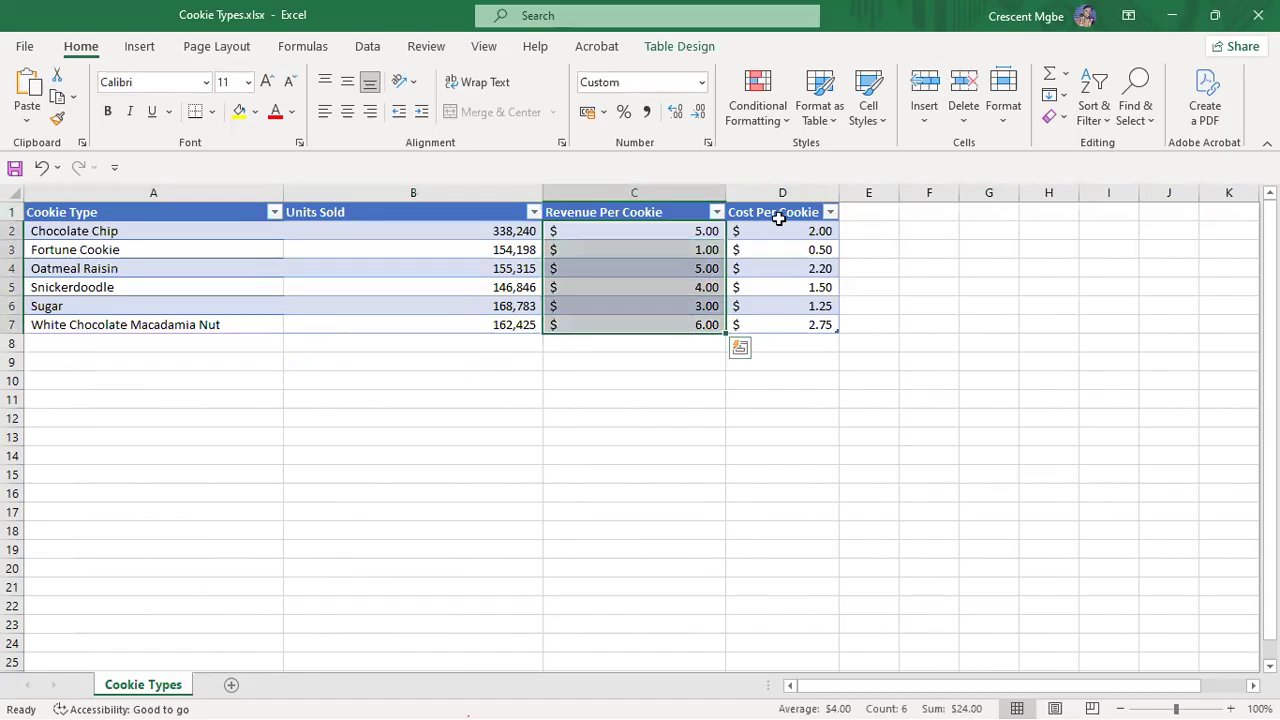
left_click(777, 213)
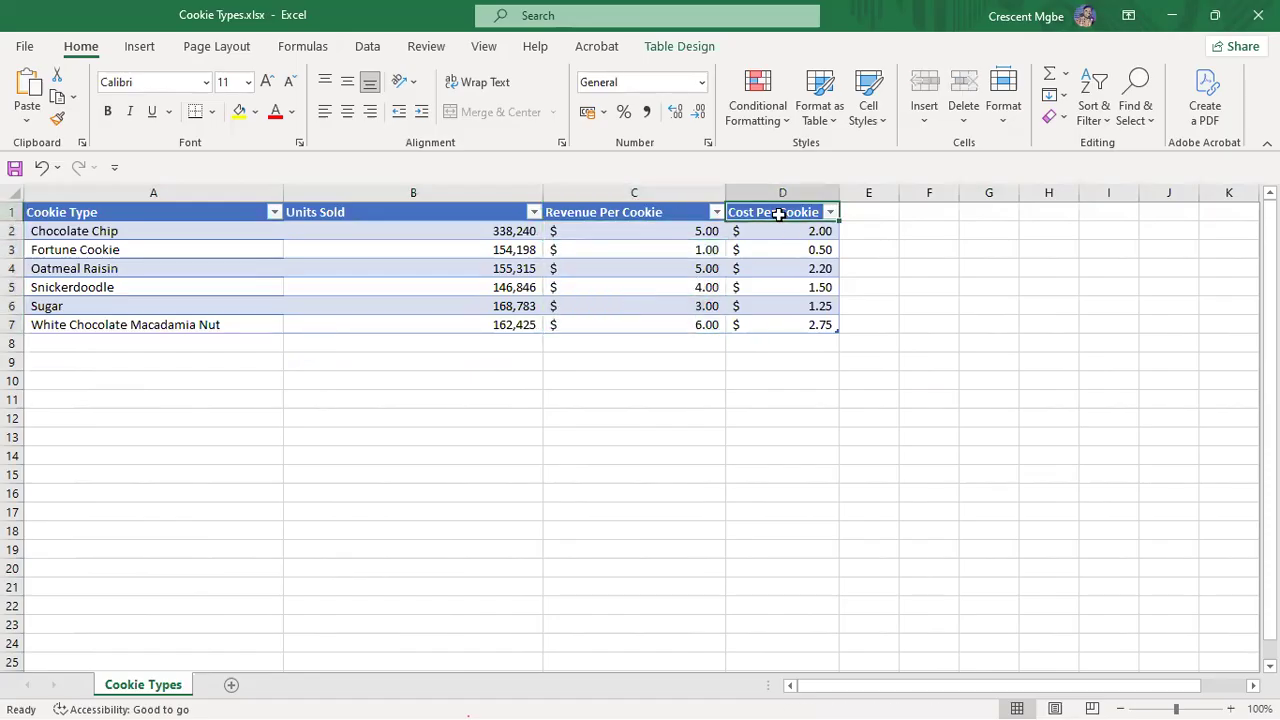
left_click_drag(797, 231, 782, 393)
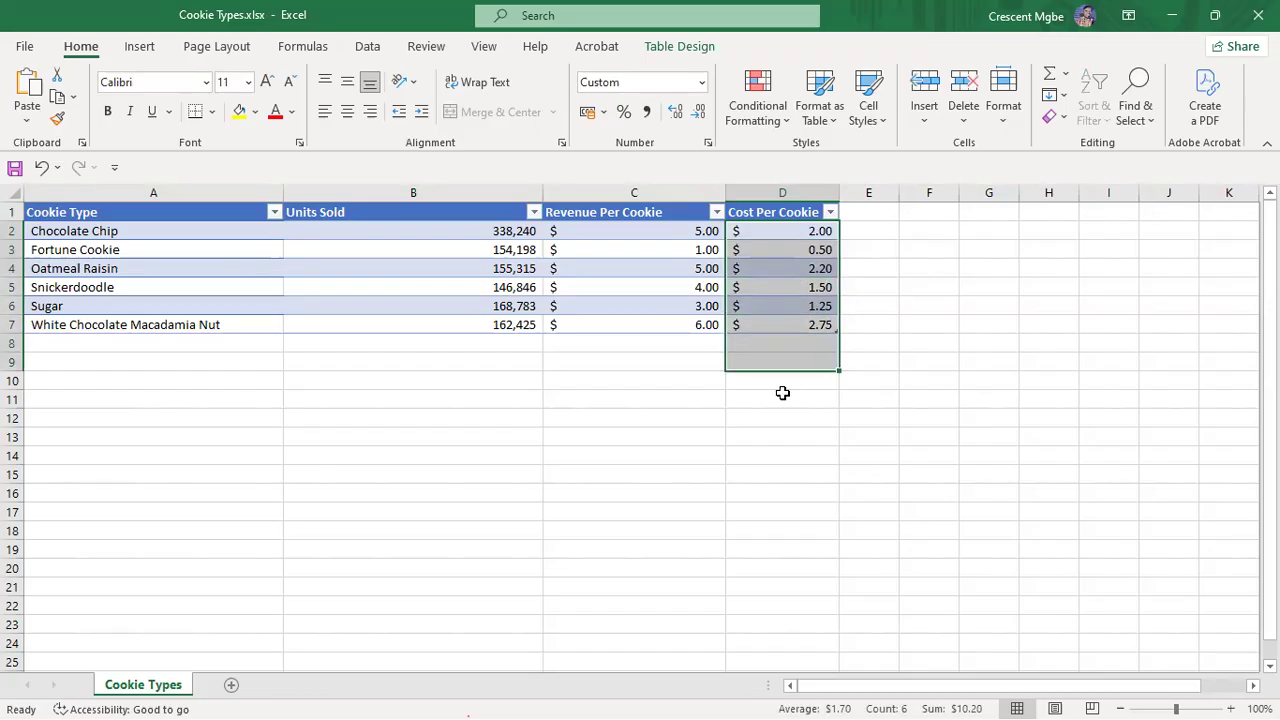
left_click(138, 220)
left_click(152, 238)
left_click_drag(158, 261, 166, 320)
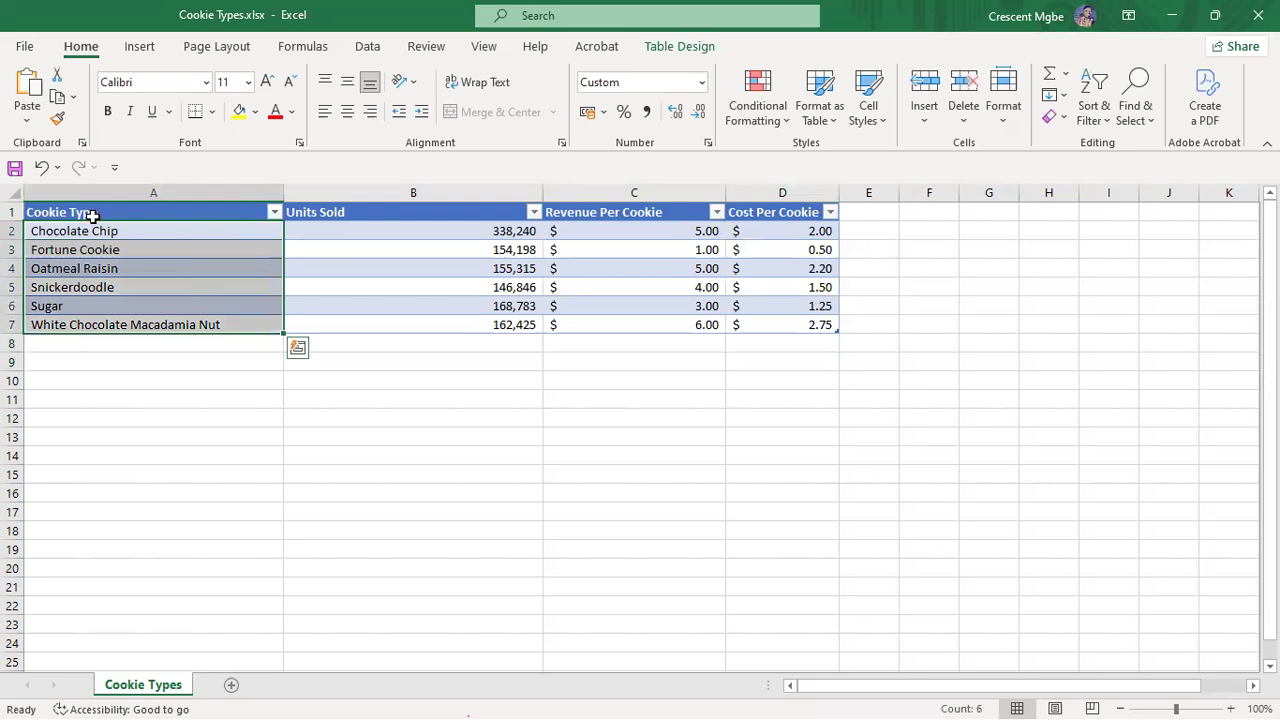
- Highlight header row 1 of the Cookie Types workbook, and switch back to the Cookie Types query in Power Query Editor
left_click(14, 208)
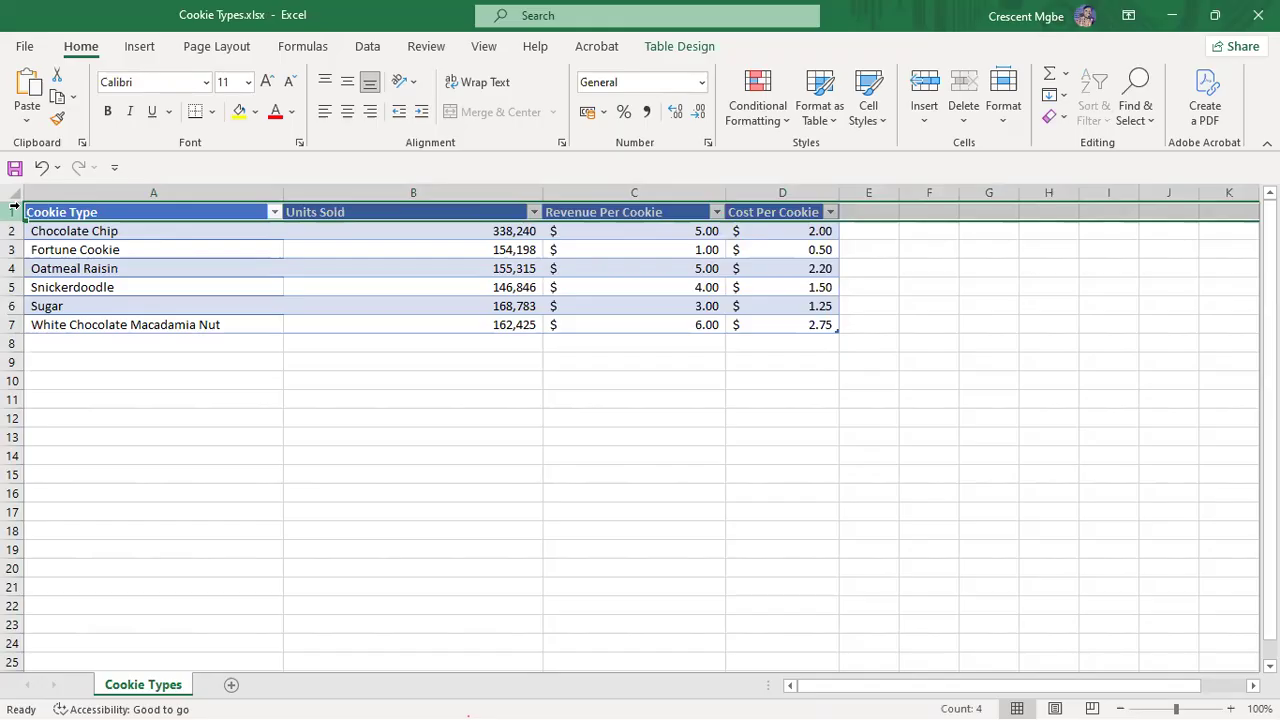
key("super+Tab")
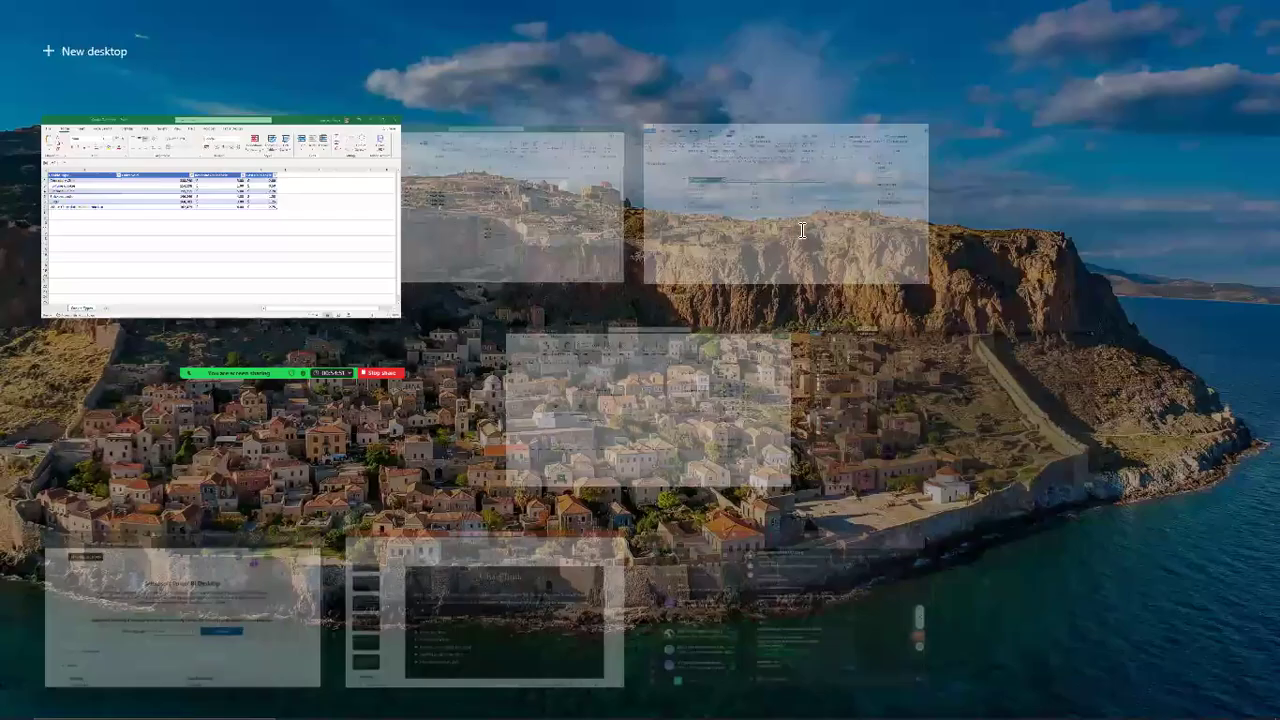
left_click(252, 298)
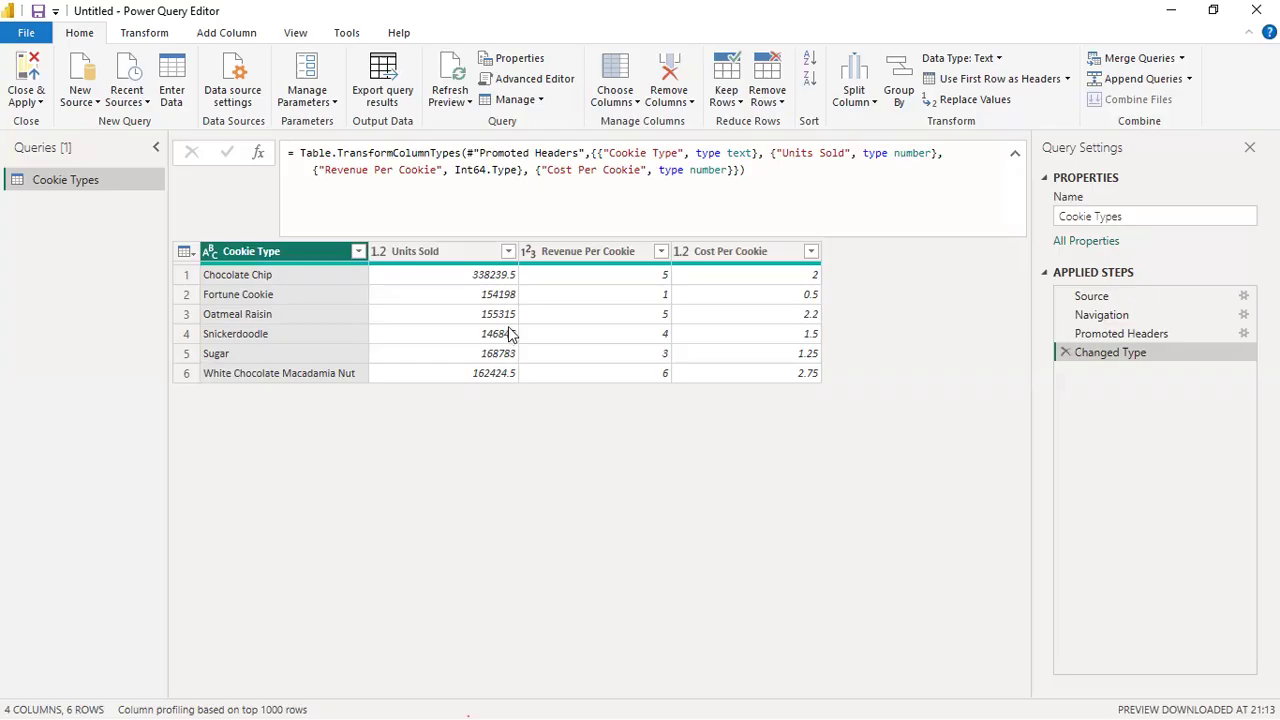
- Compare the Cookie Types workbook in Excel with the query's columns by switching between them, ending in Power Query Editor
key("super+Tab")
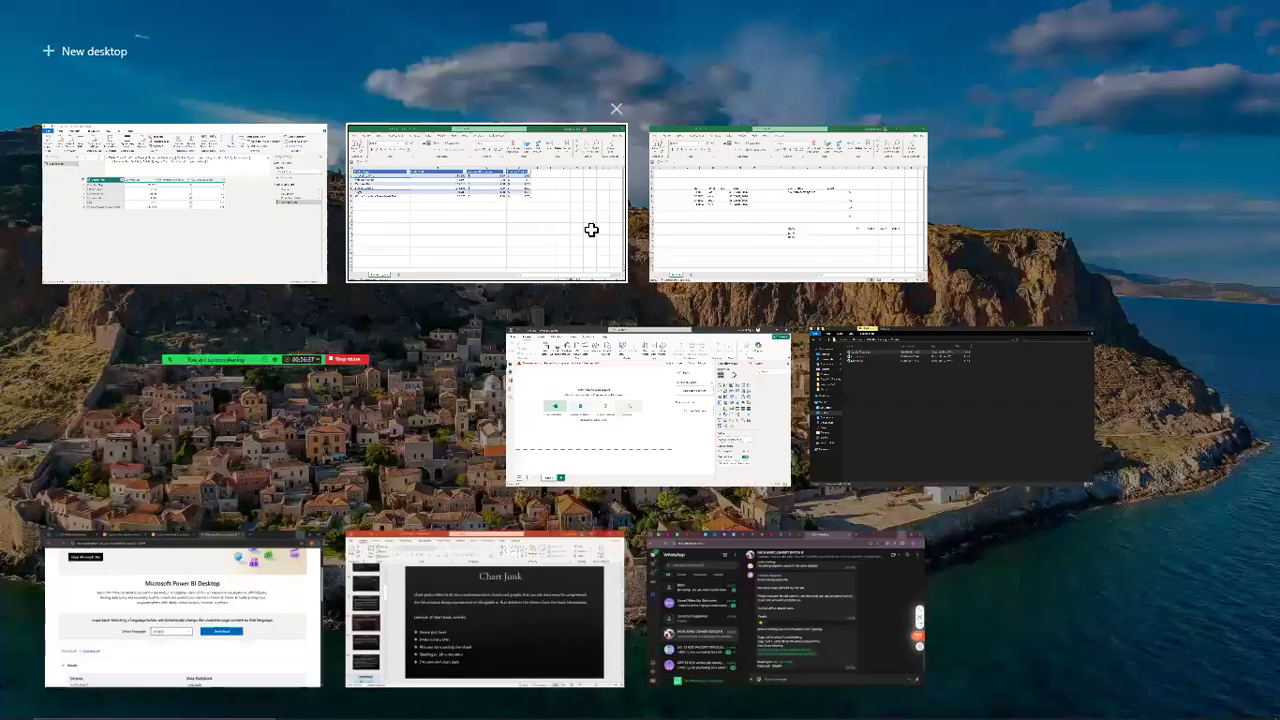
left_click(575, 247)
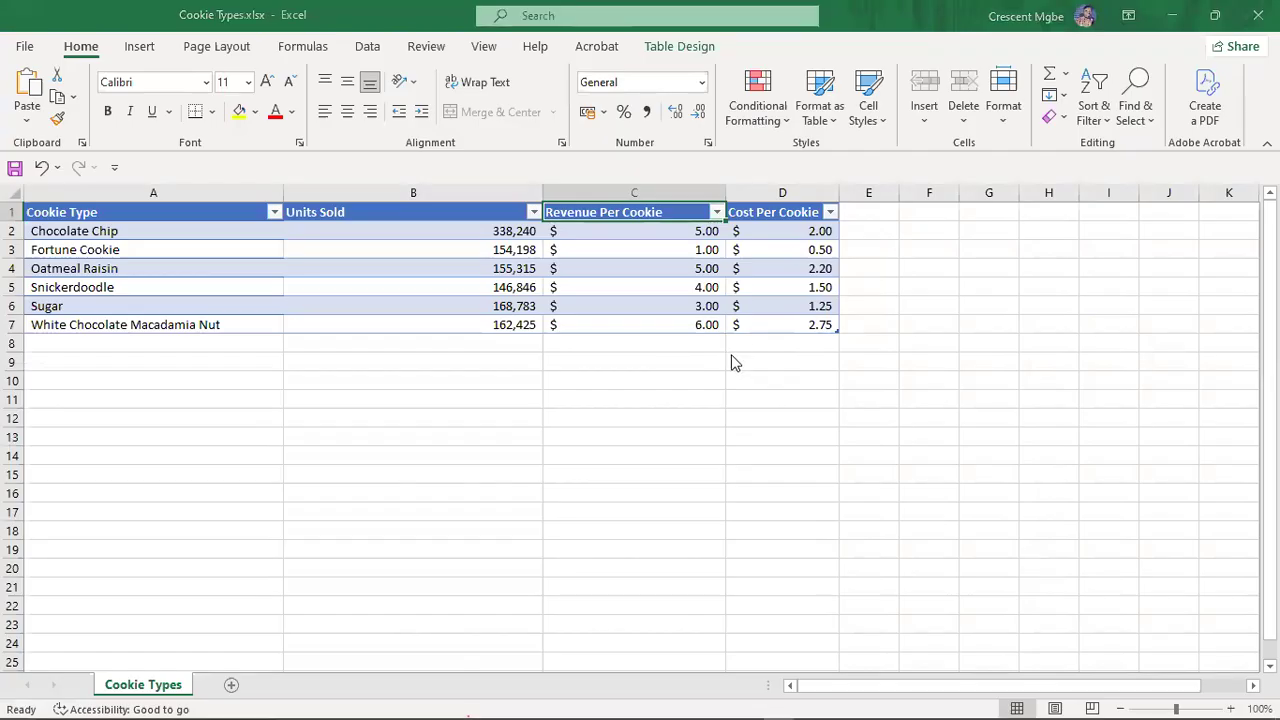
key("super+Tab")
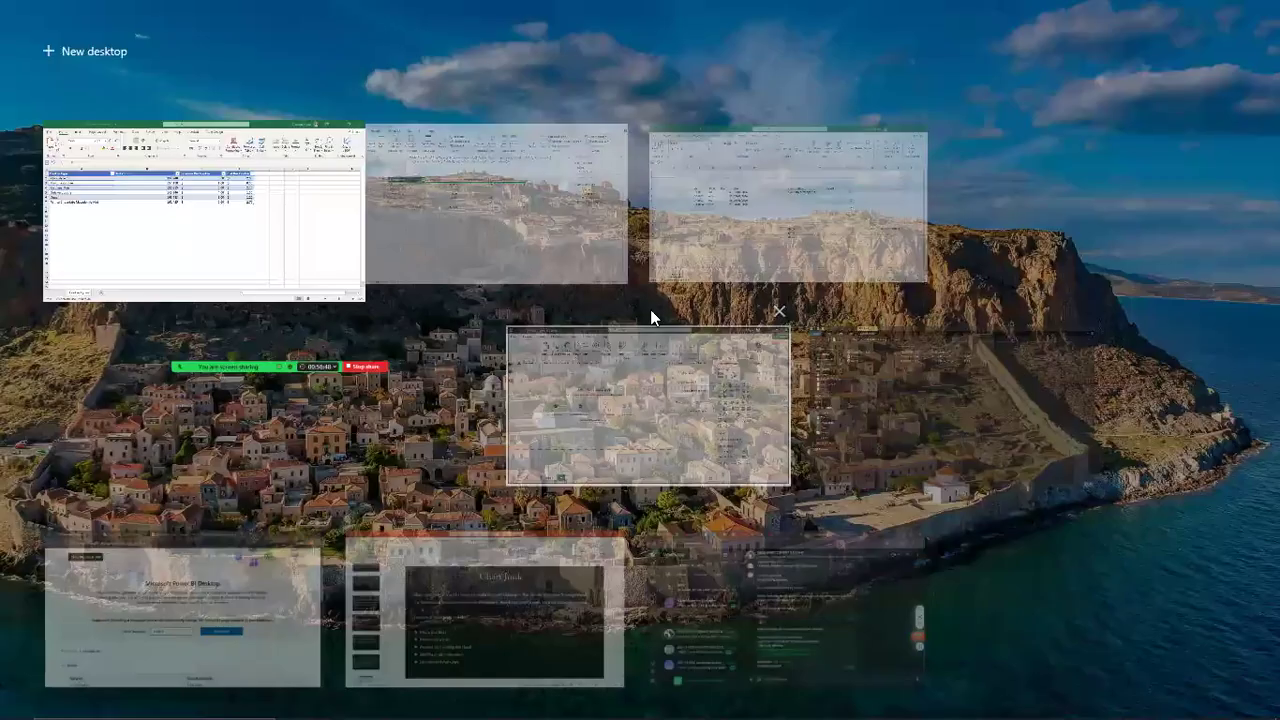
left_click(609, 396)
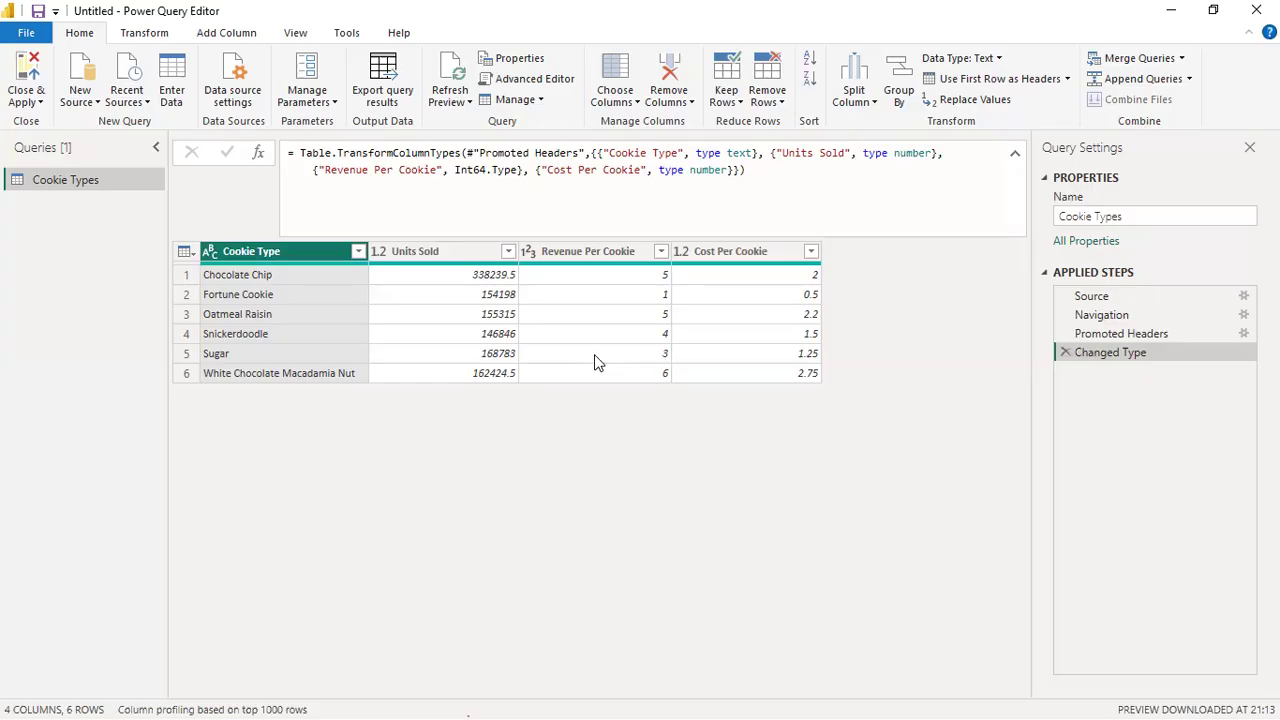
key("super+Tab")
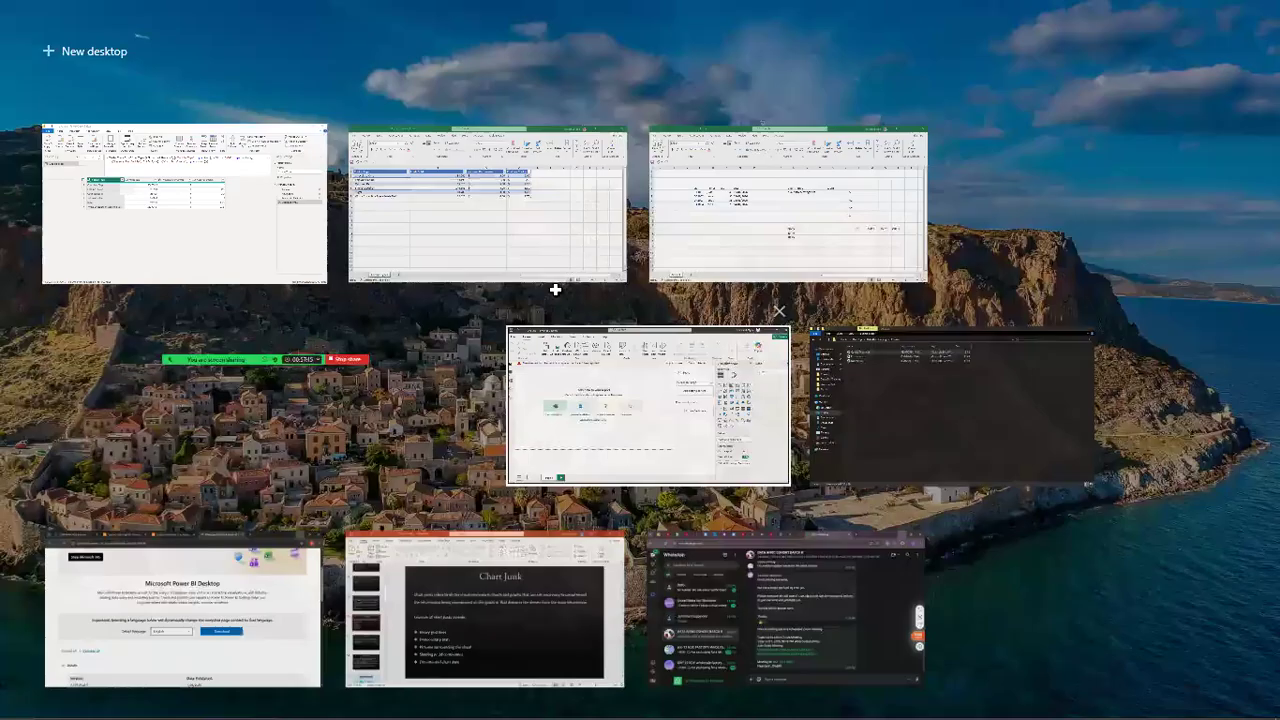
left_click(714, 241)
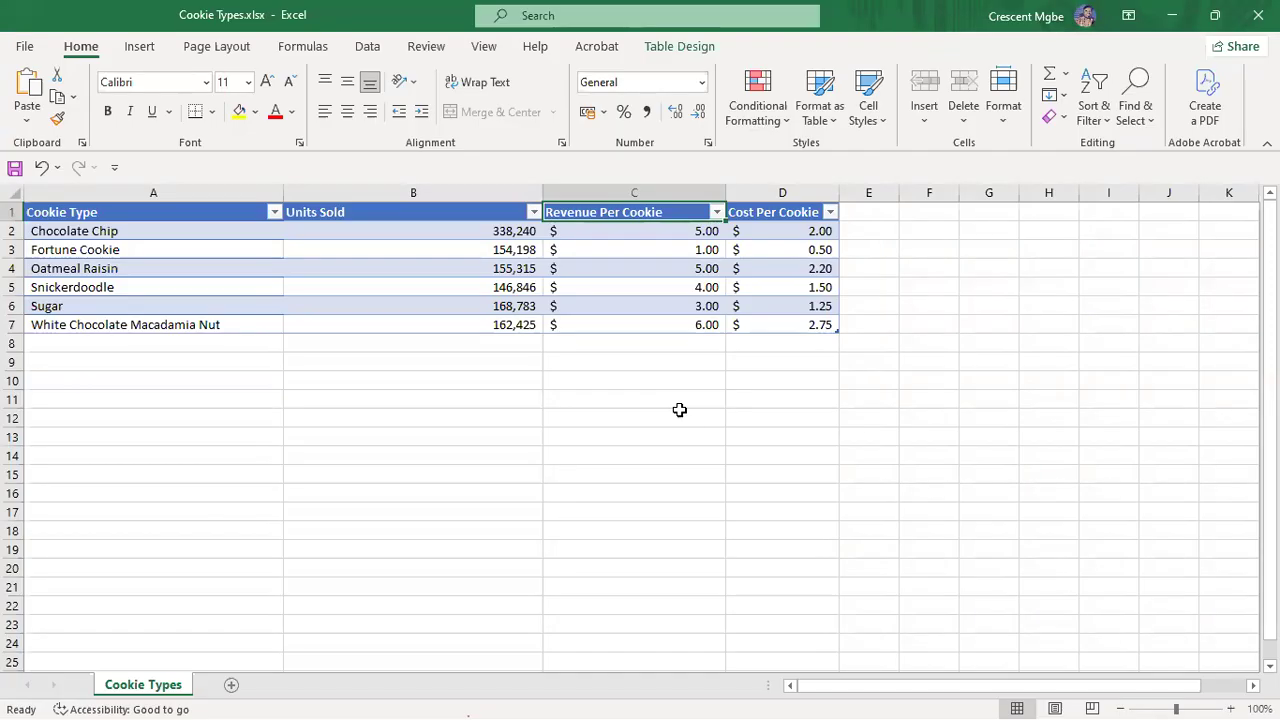
key("super+Tab")
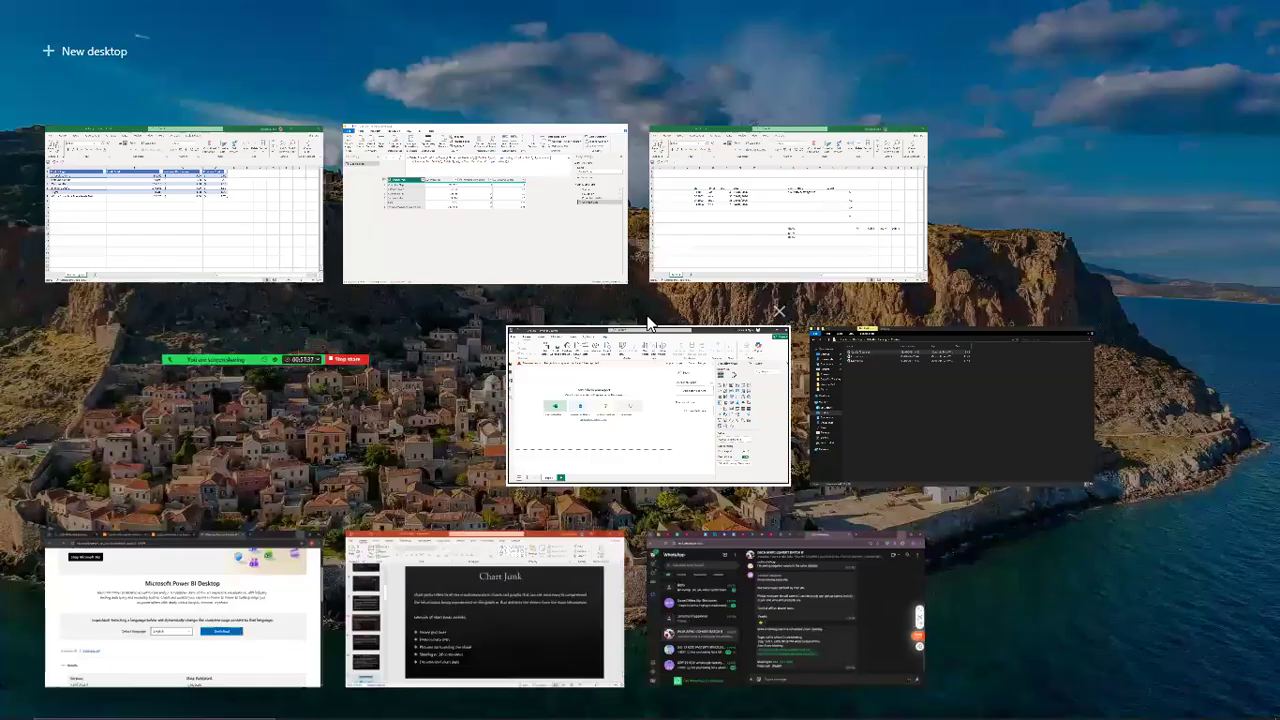
left_click(652, 388)
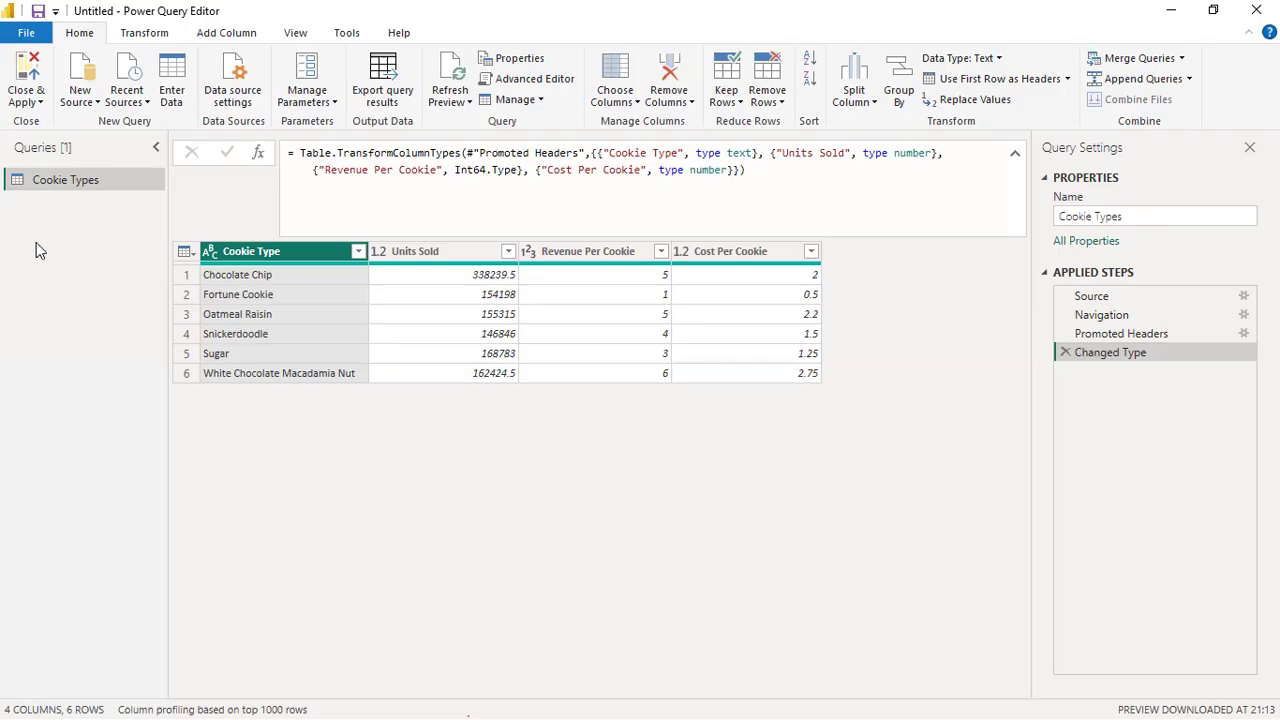
- Close Power Query Editor without applying, and discard the pending Cookie Types changes in Power BI Desktop
left_click(41, 103)
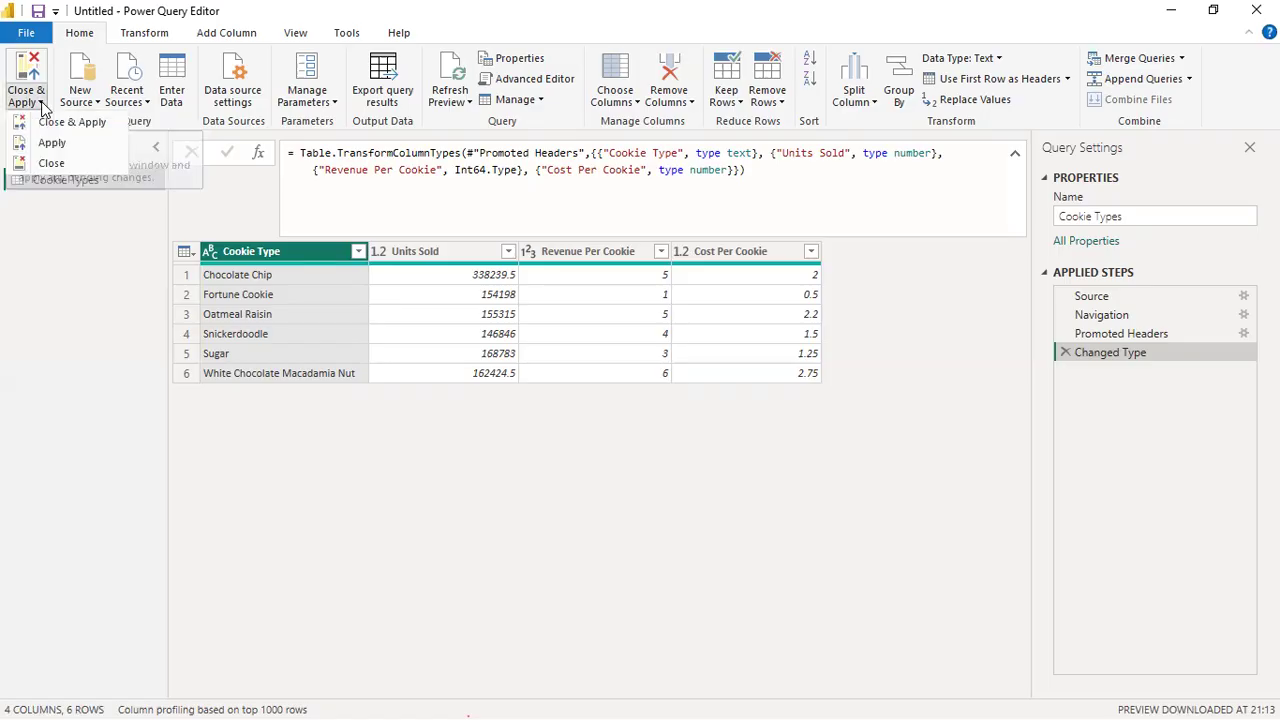
left_click(55, 163)
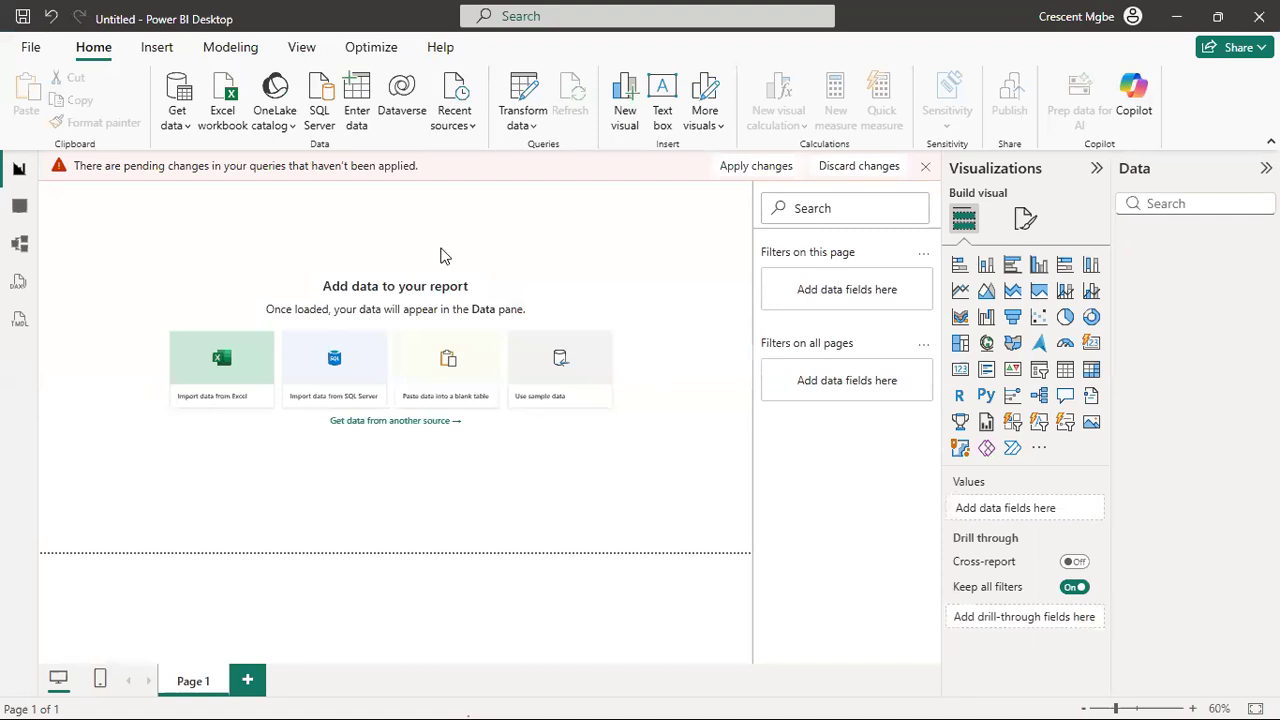
left_click(870, 167)
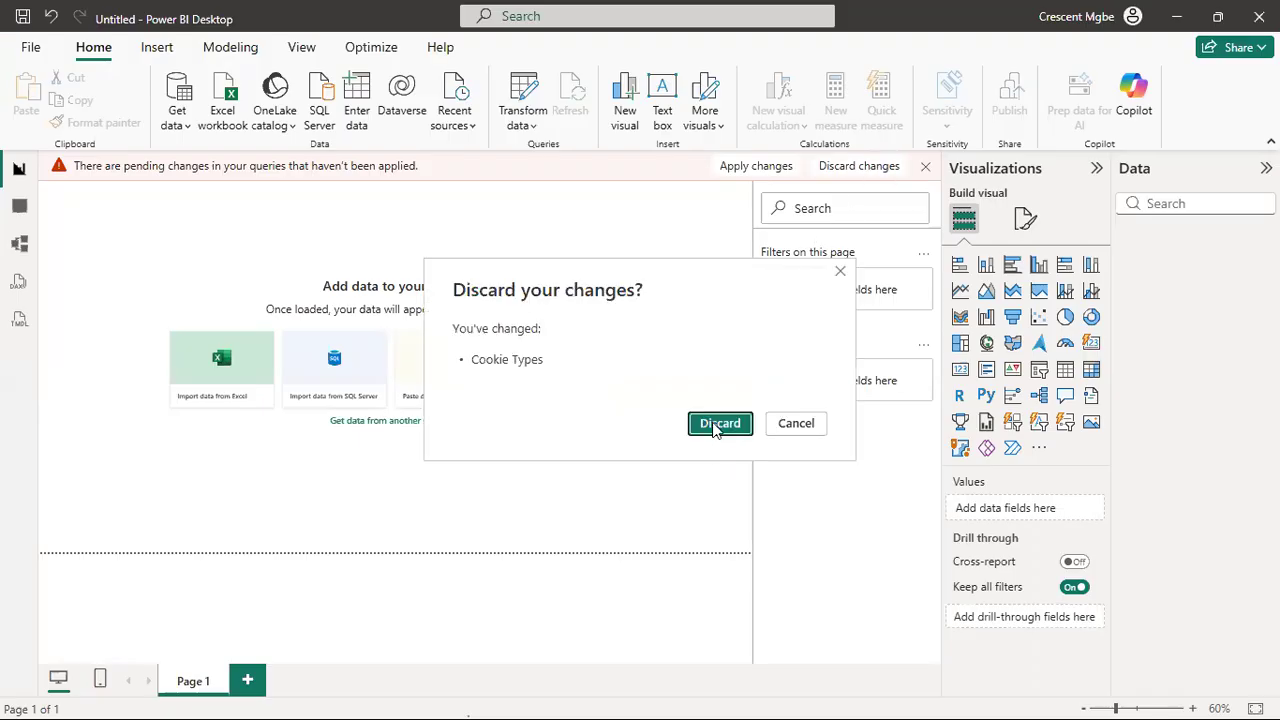
left_click(718, 424)
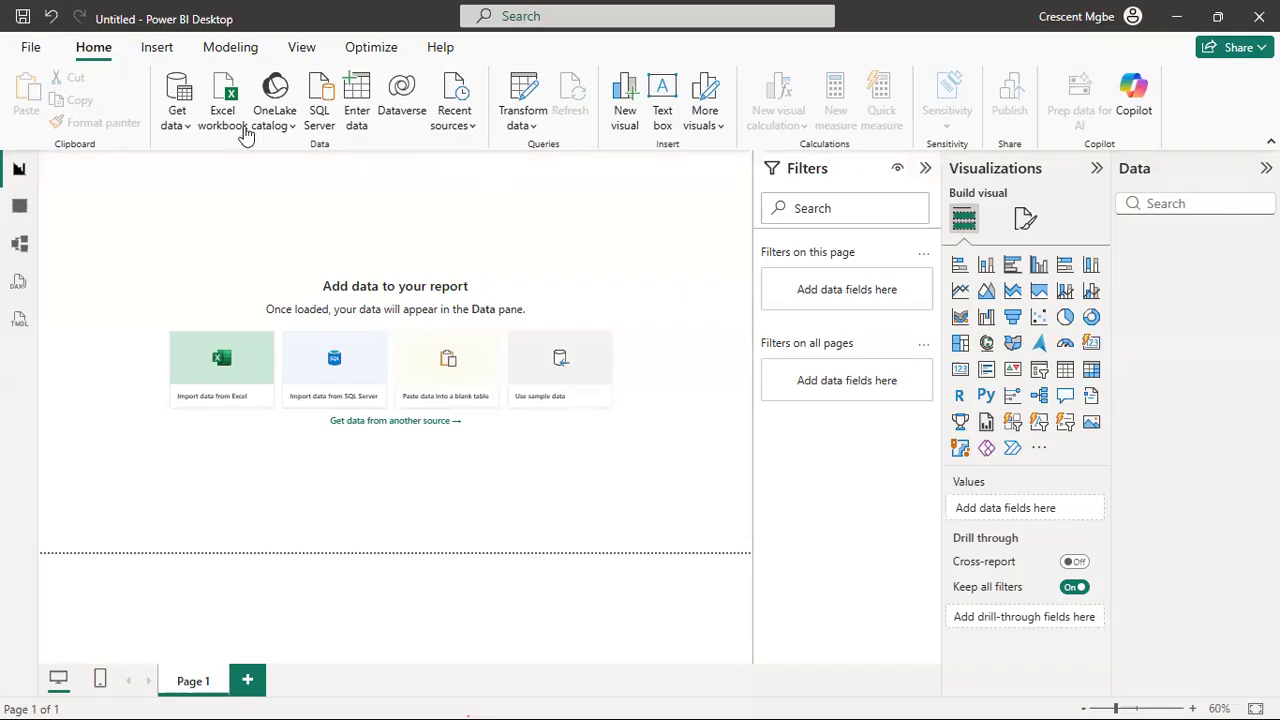
- Get data from the Cookie Types.xlsx workbook and open its Cookie Types sheet in Power Query Editor for transformation
left_click(176, 133)
left_click(193, 183)
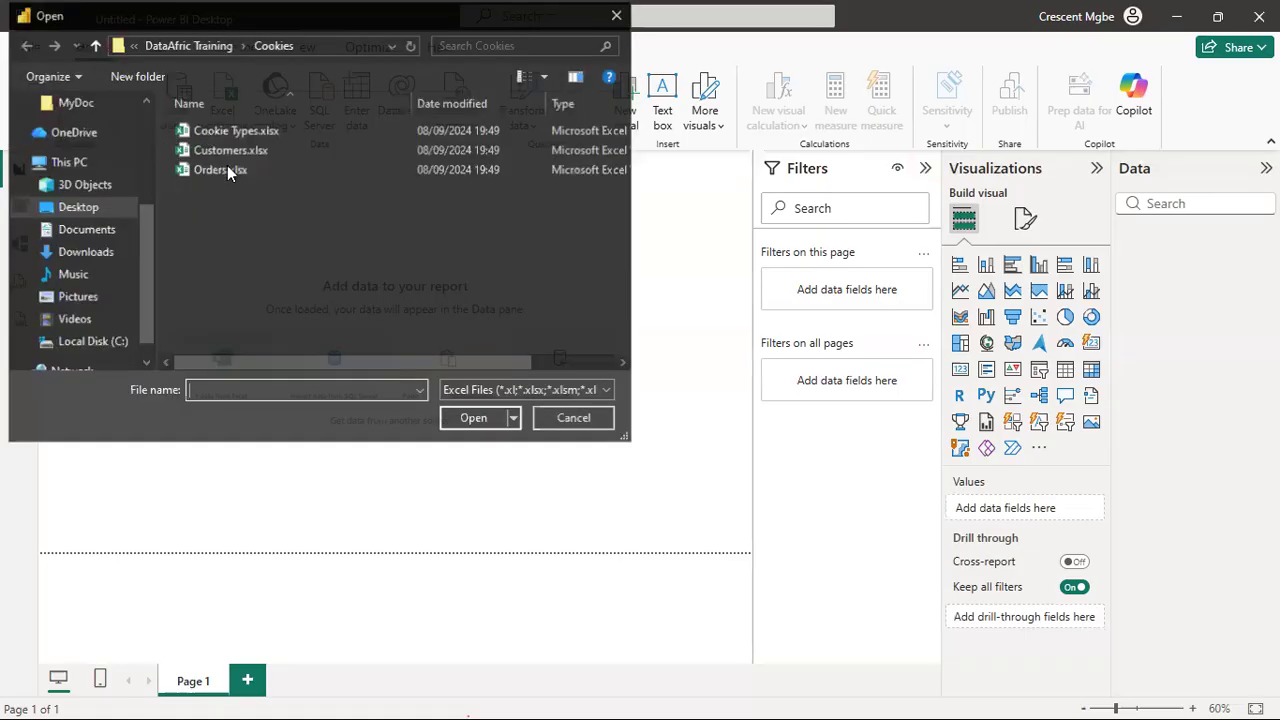
key("Escape")
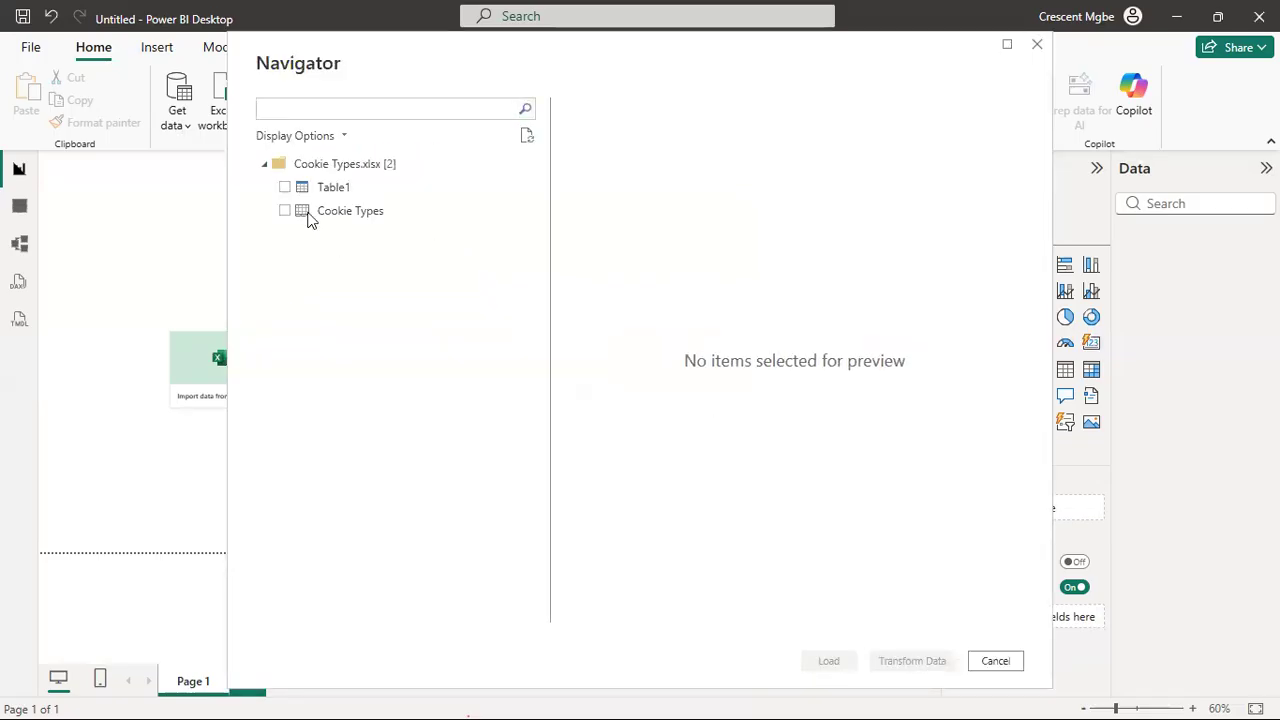
left_click(310, 214)
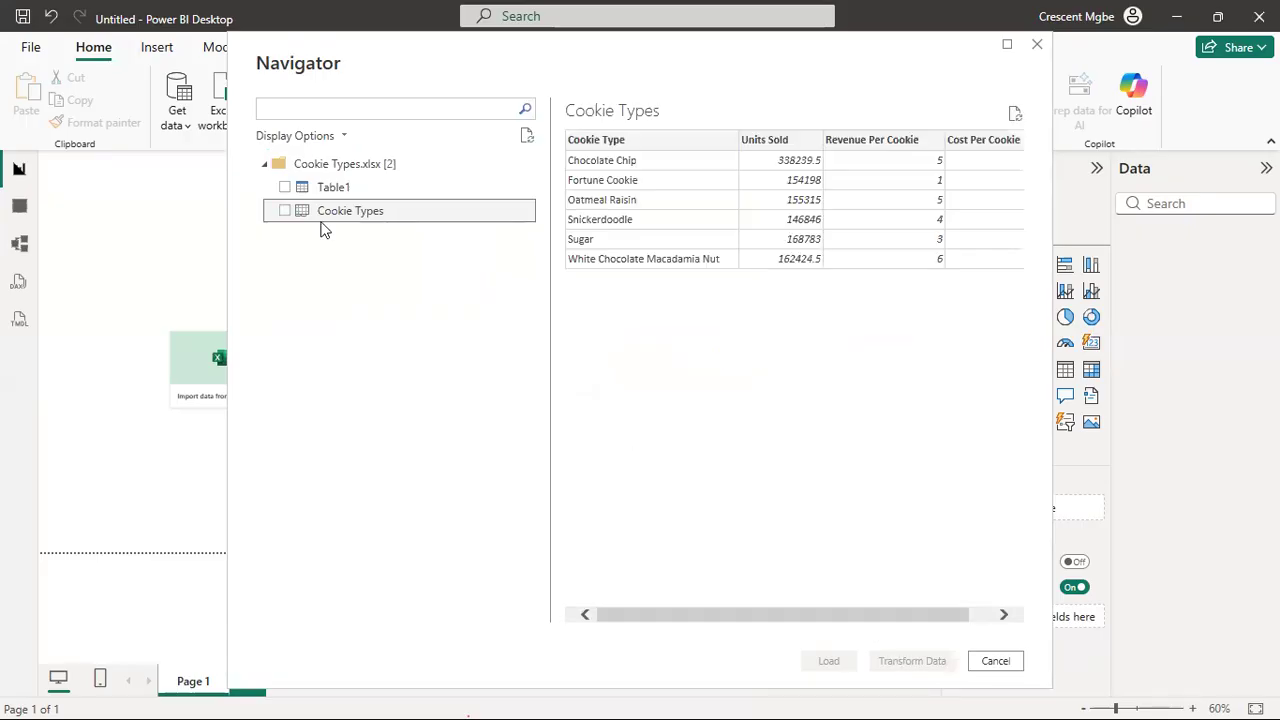
left_click(285, 211)
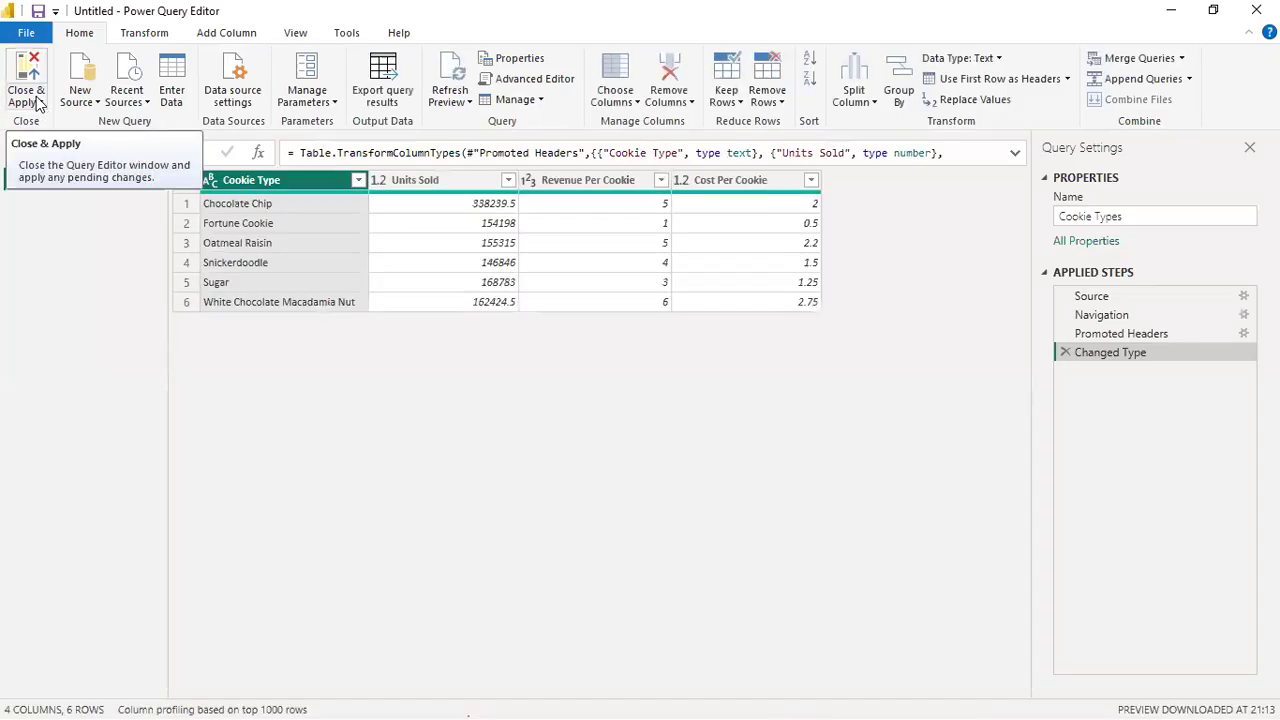
- Close Power Query Editor and apply the pending query changes to load the Cookie Types table
left_click(40, 104)
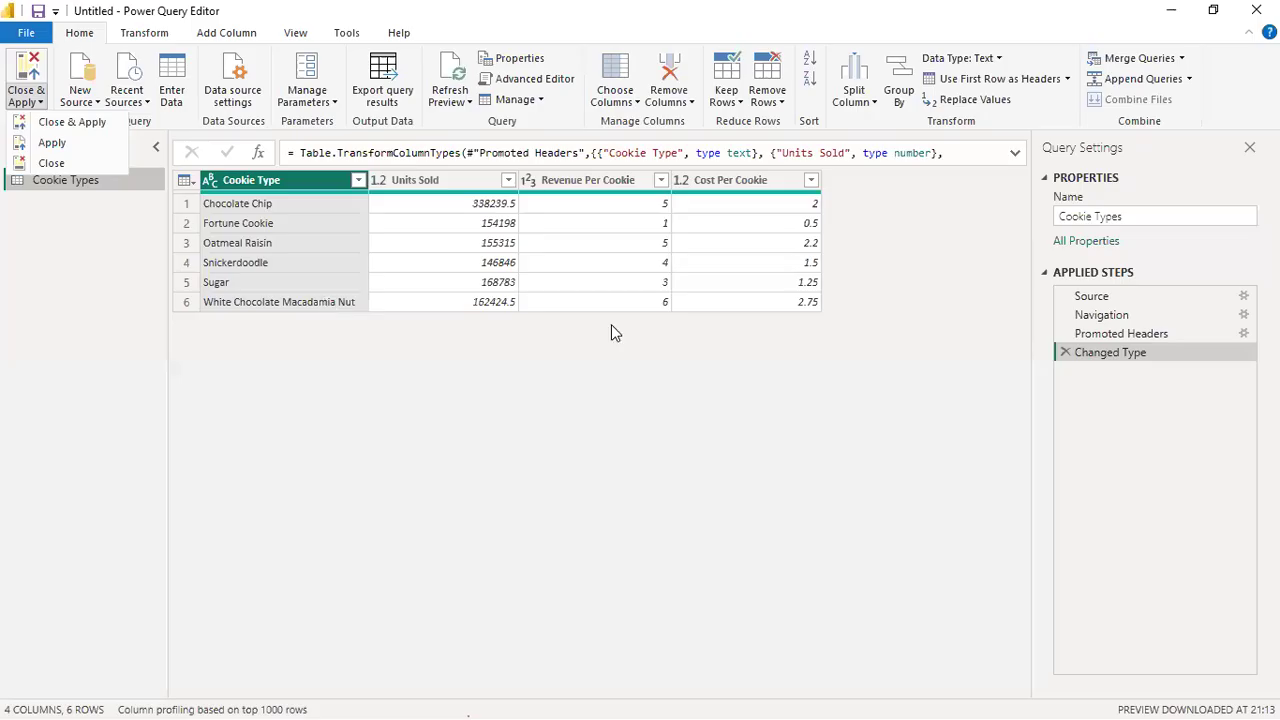
left_click(92, 122)
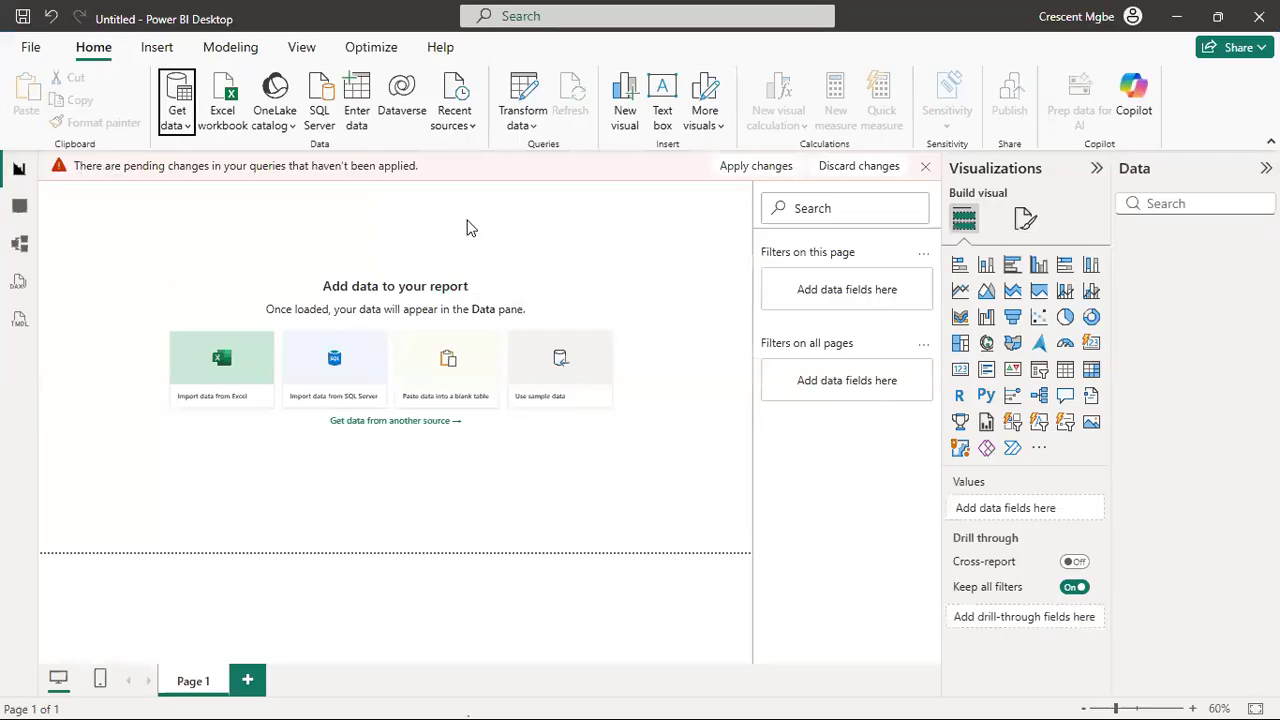
left_click(757, 172)
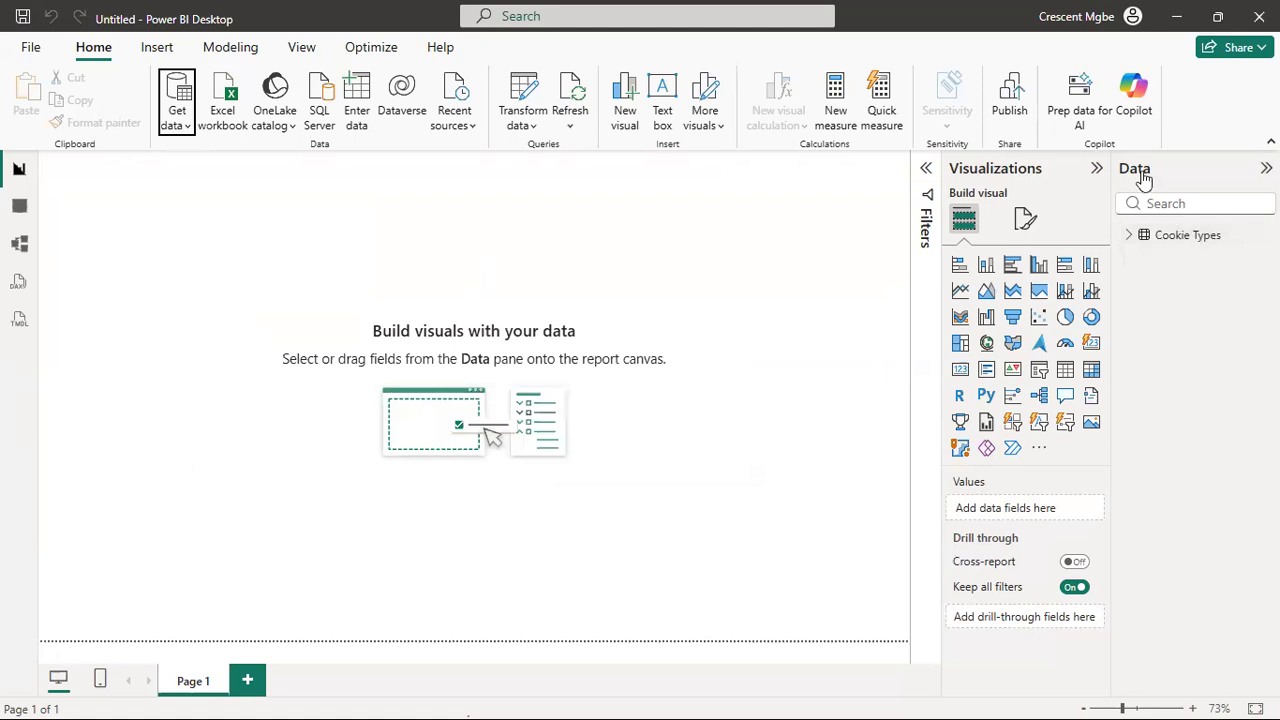
- Expand the Cookie Types table in the data list to review its fields, and collapse it again
left_click(1126, 236)
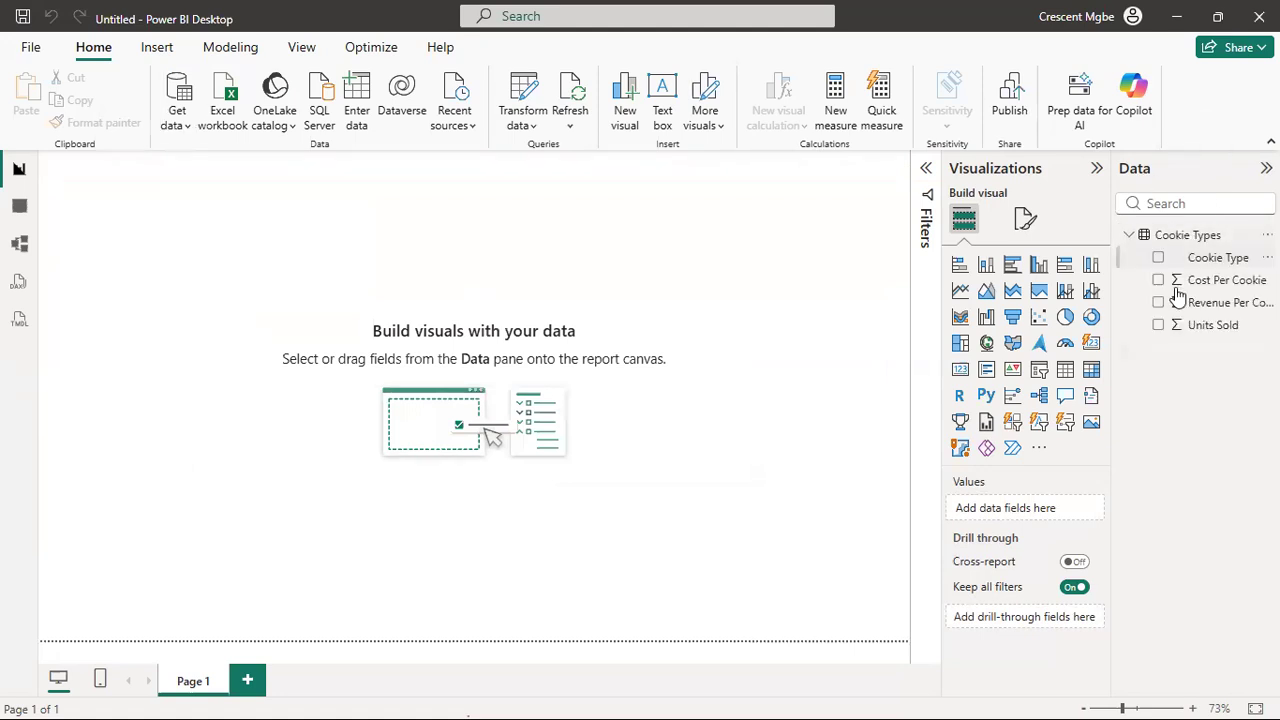
left_click(1170, 237)
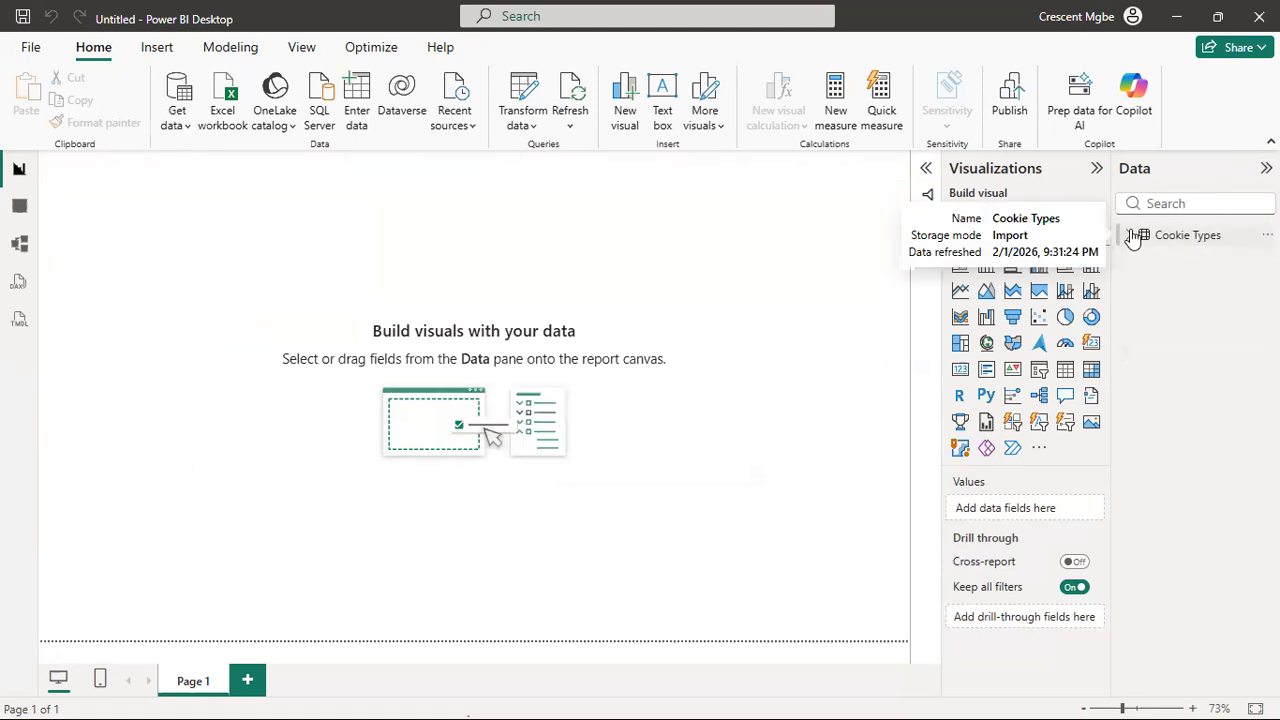
left_click(1131, 236)
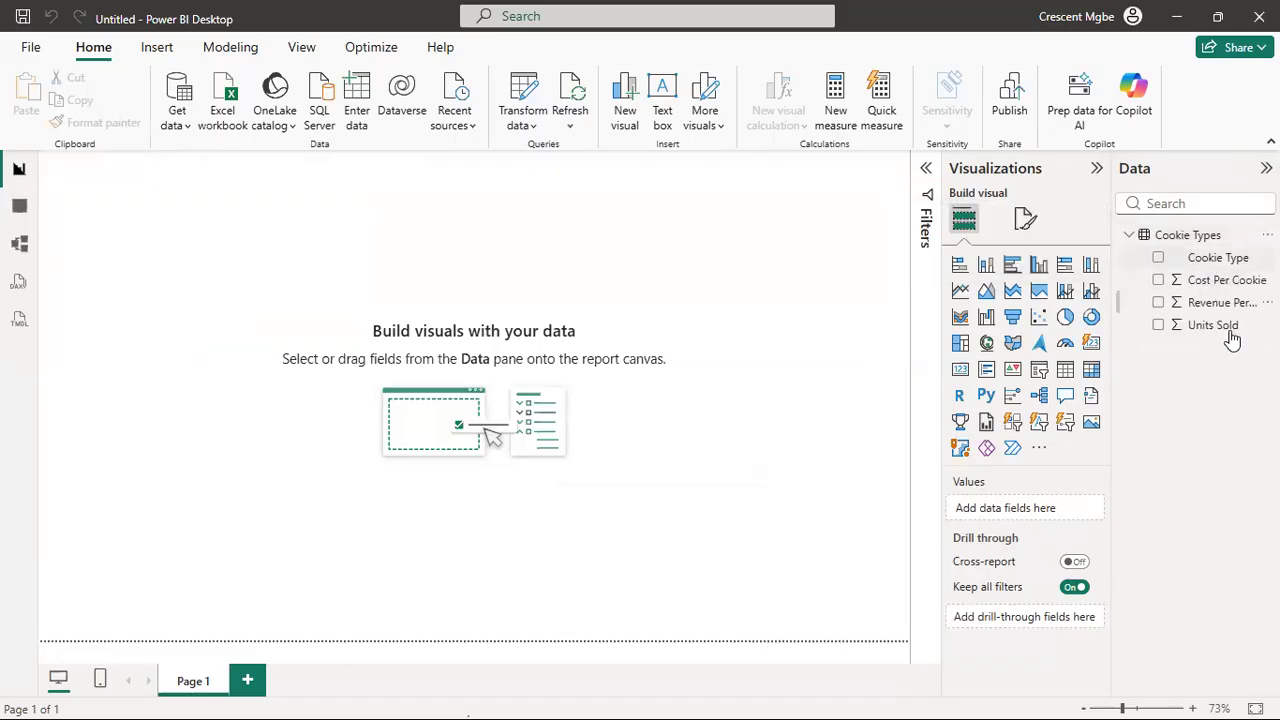
left_click(1129, 236)
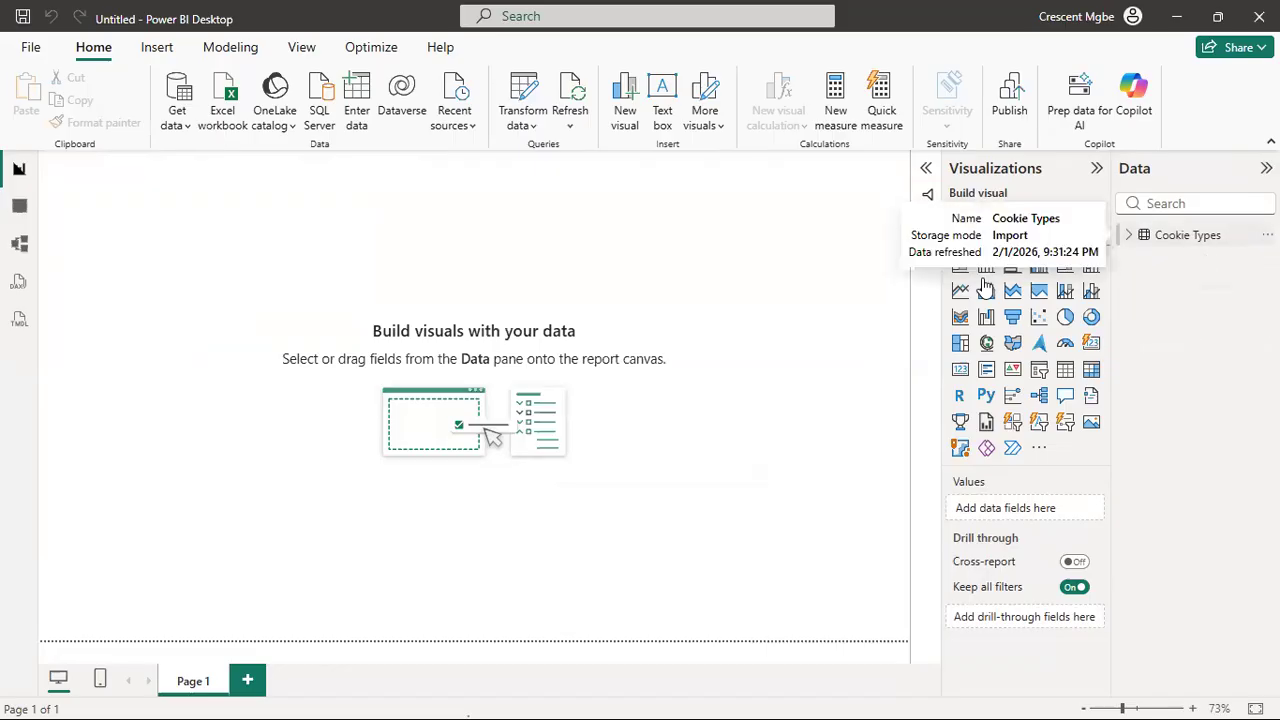
- Examine the Cookie Types table in Table view and Model view, and return to Report view
left_click(19, 207)
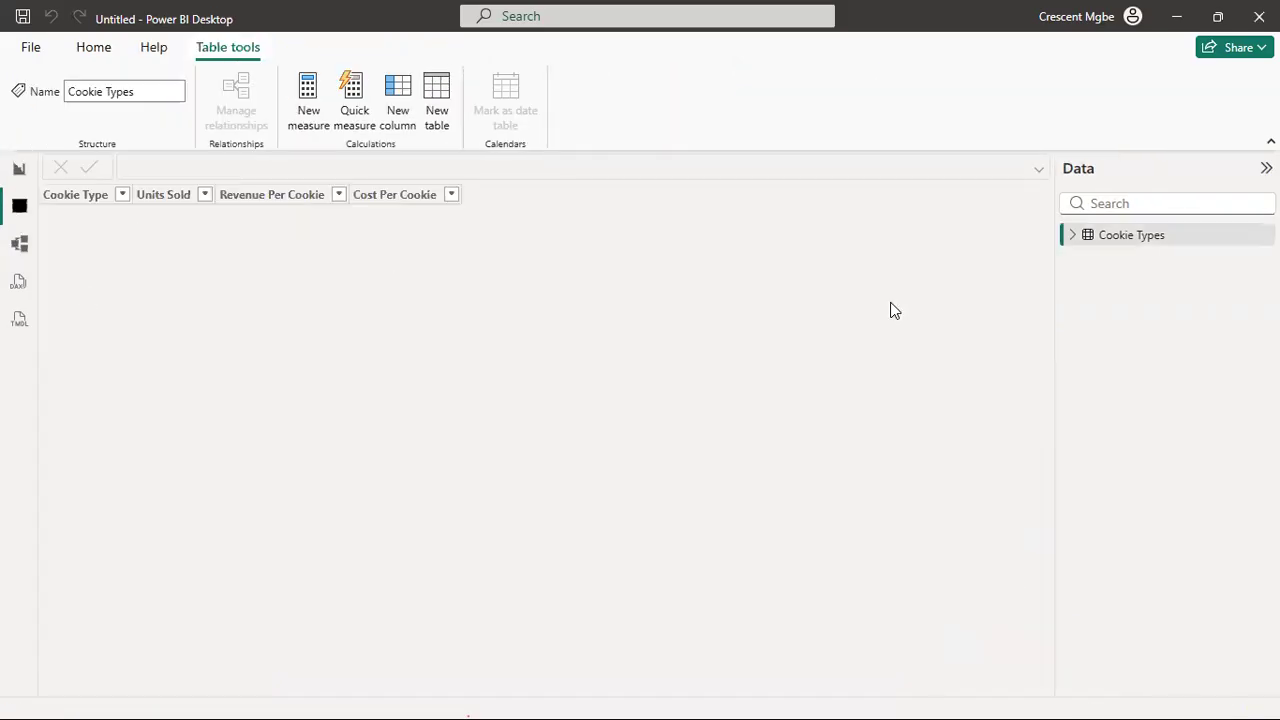
left_click(1137, 235)
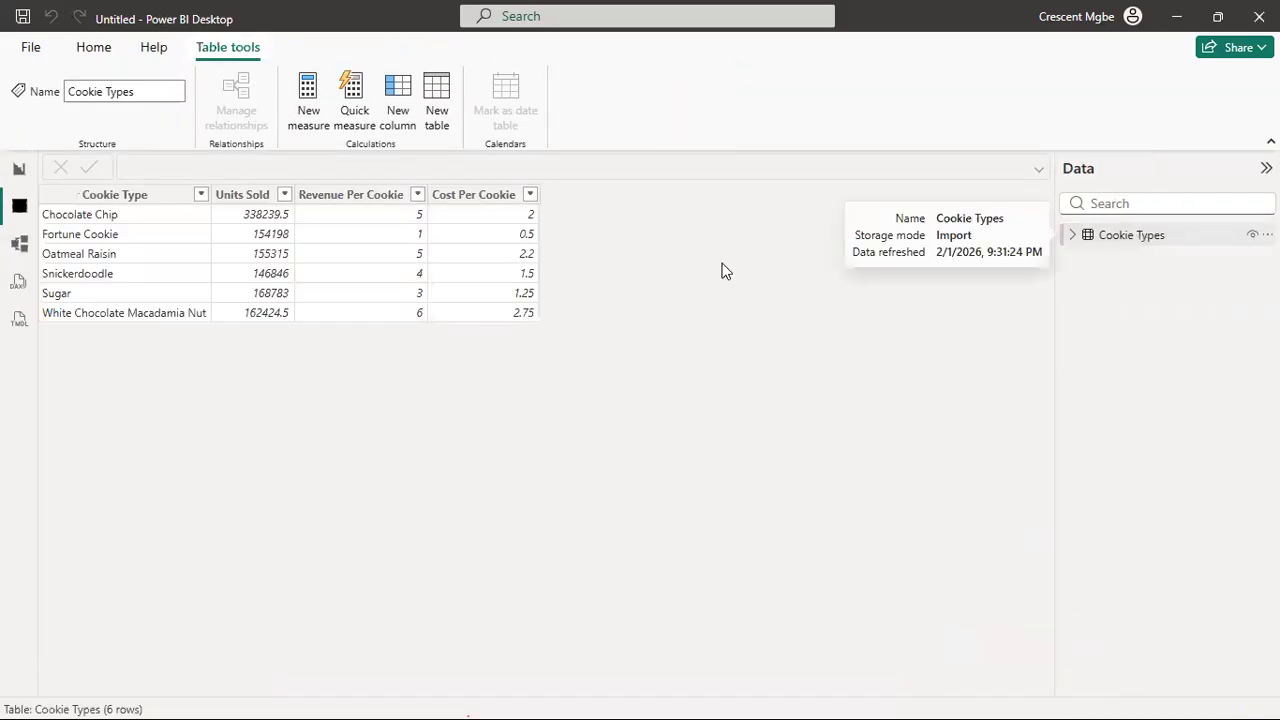
left_click(19, 244)
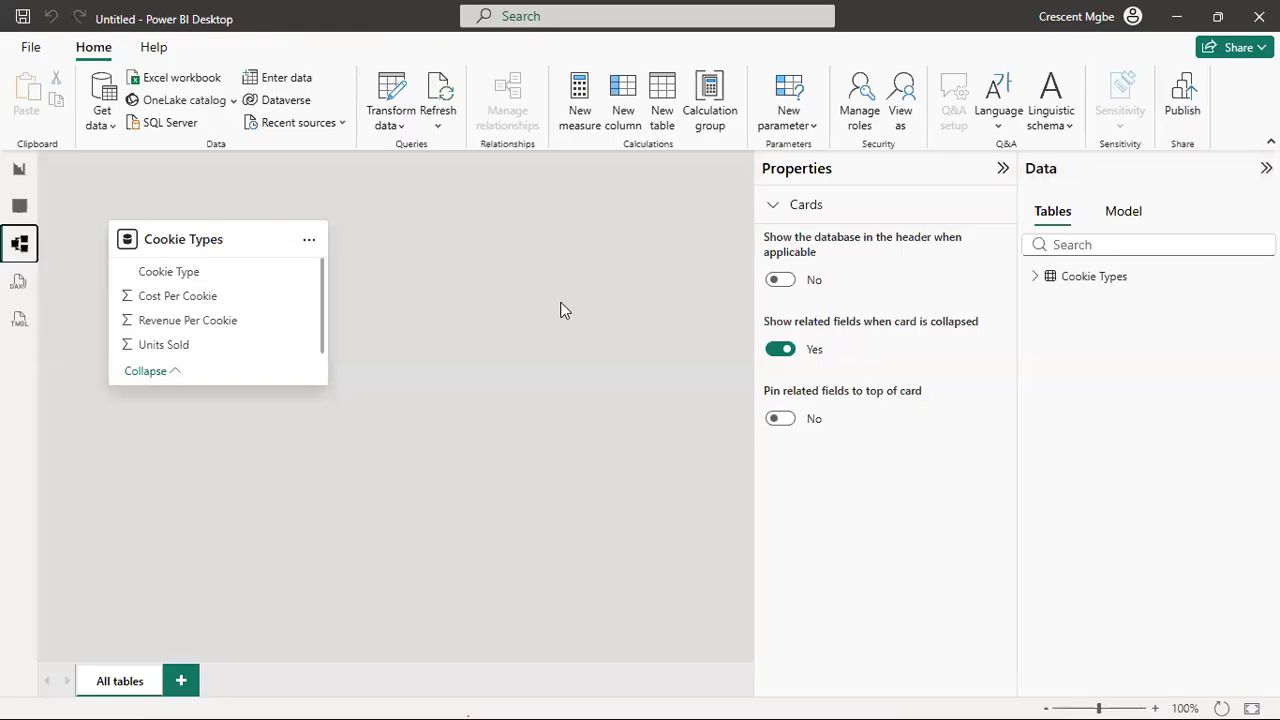
left_click(19, 170)
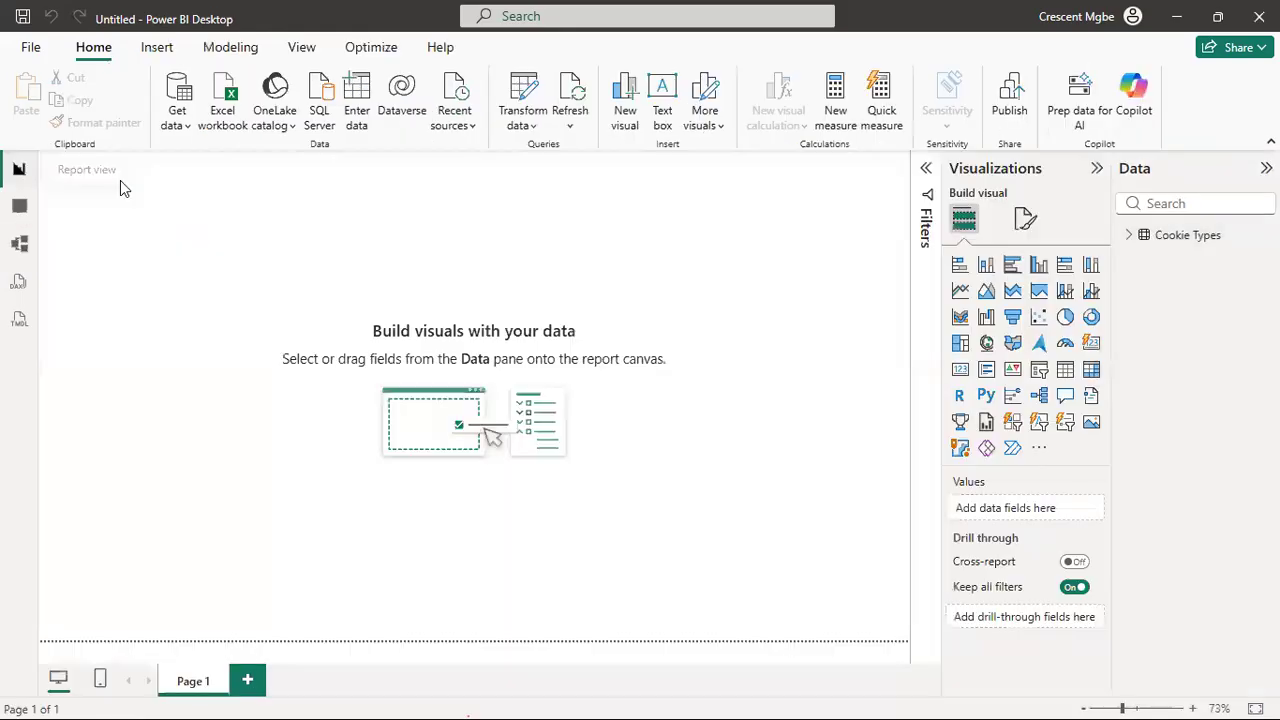
- Get data from the Customers.xlsx workbook and open its Customers sheet in Power Query Editor for transformation
left_click(185, 126)
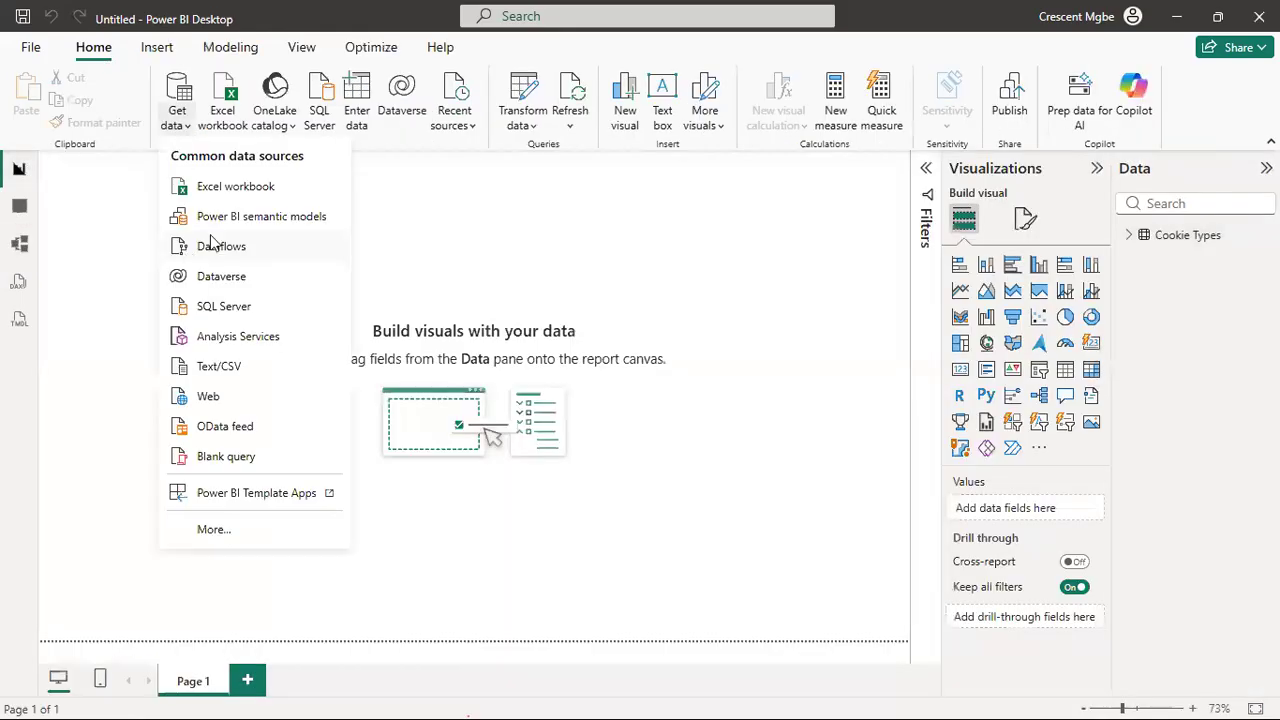
left_click(226, 187)
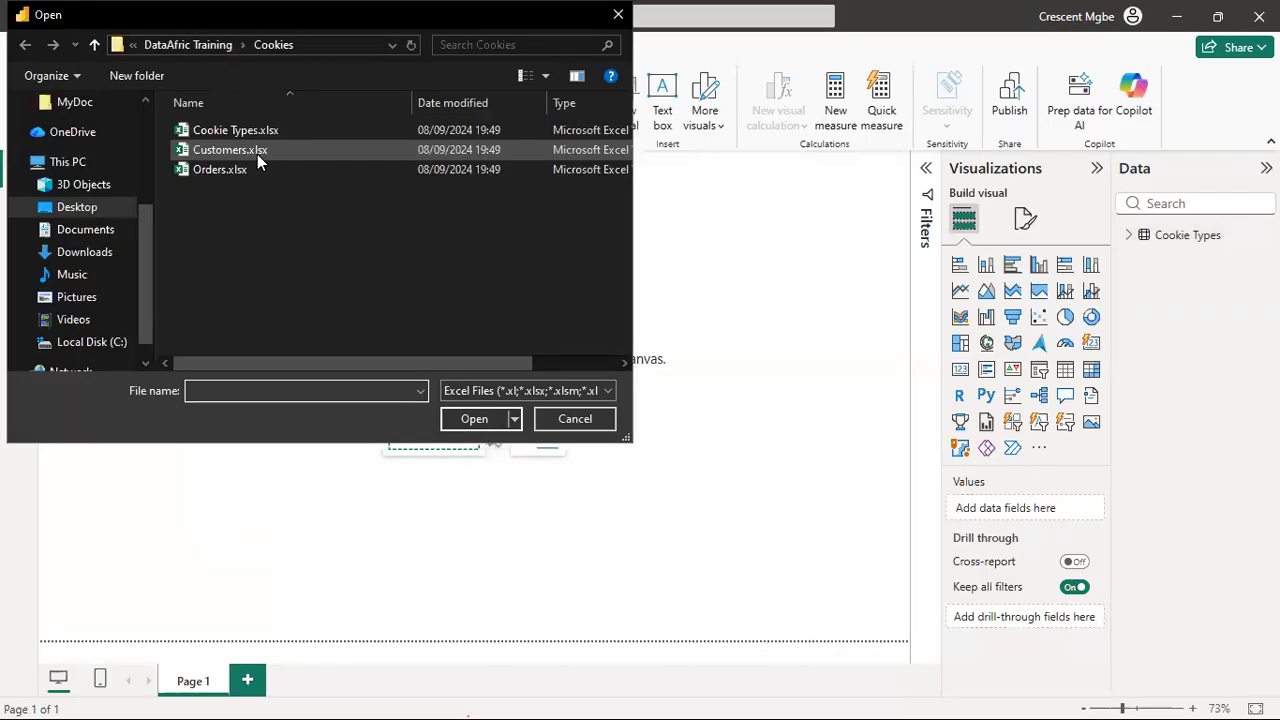
double_click(257, 151)
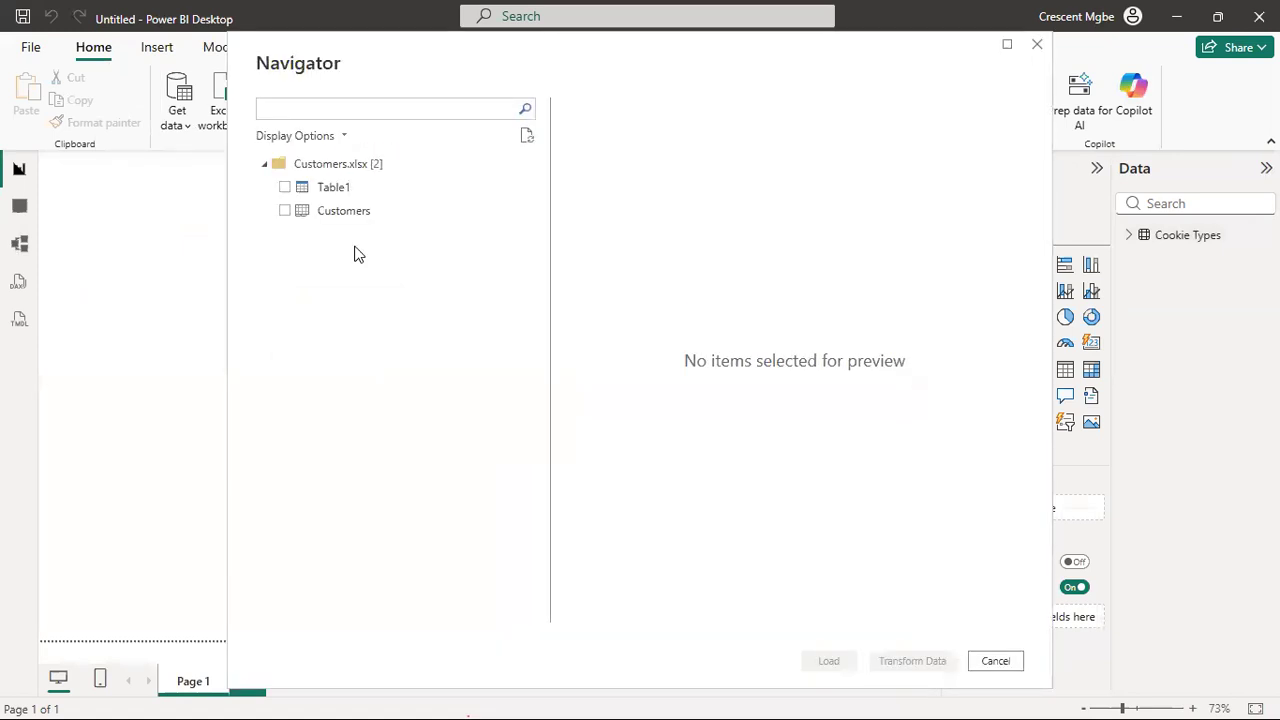
left_click(284, 216)
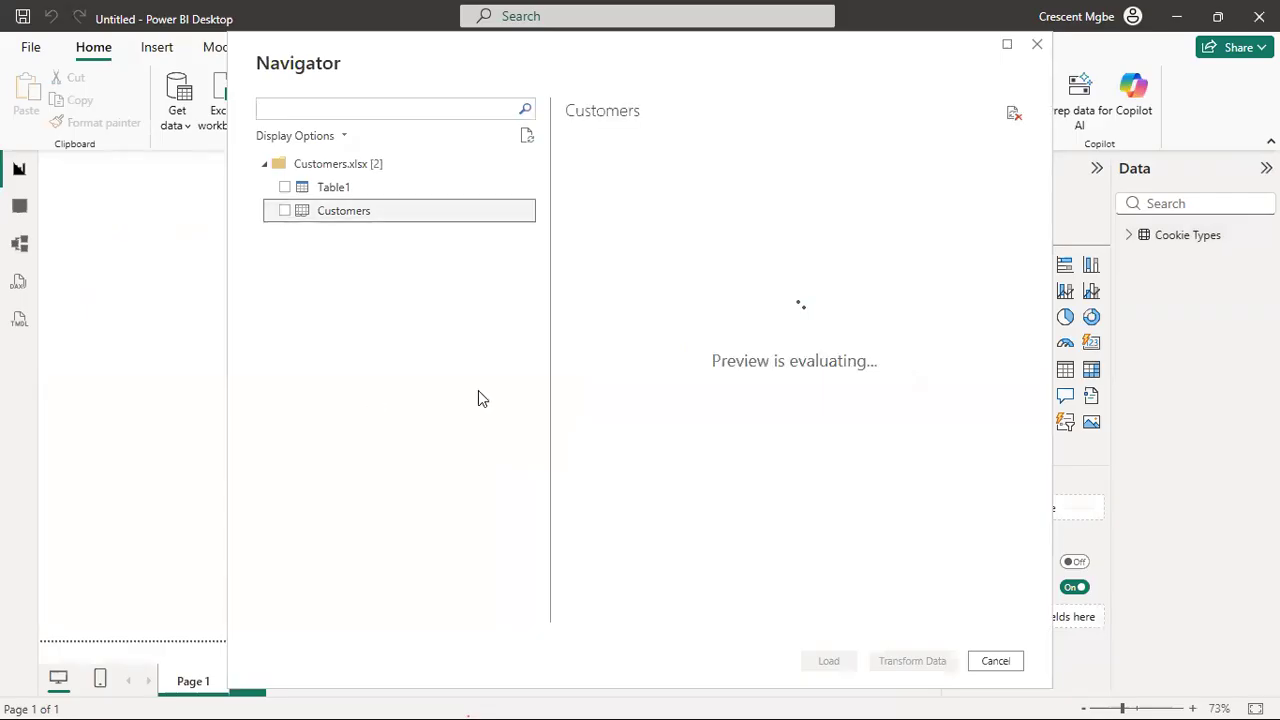
left_click(284, 211)
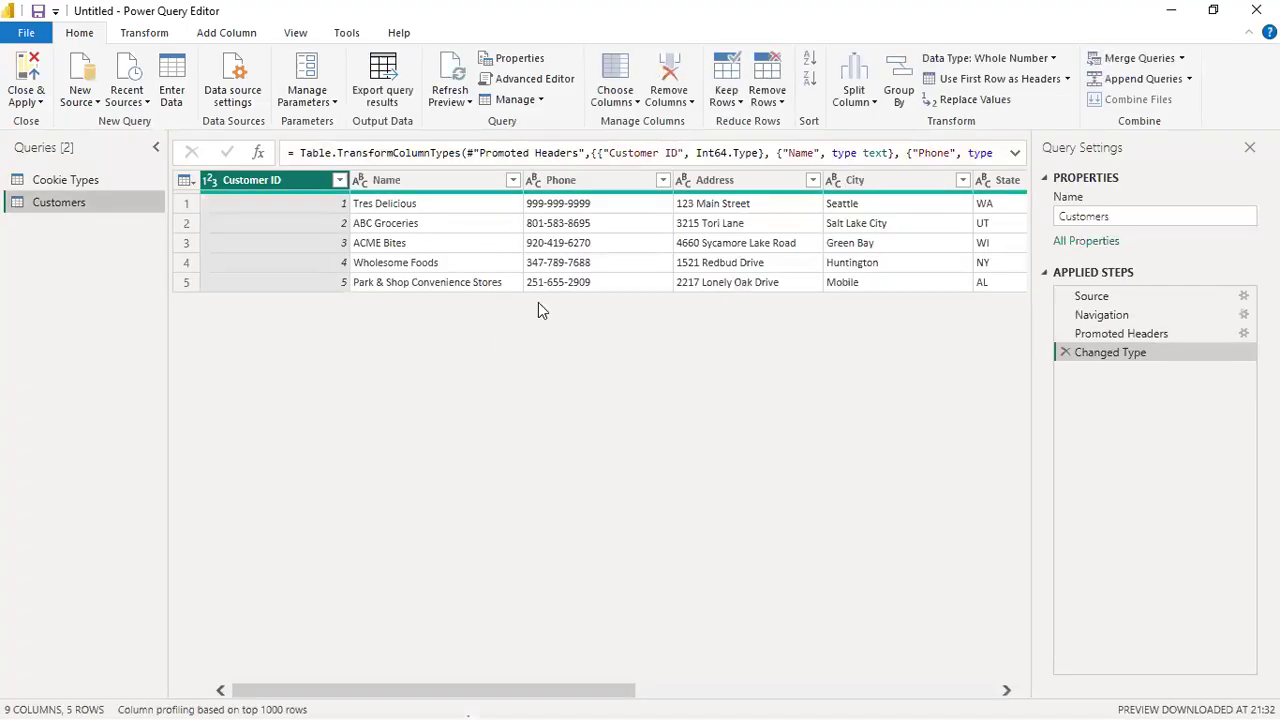
- Close Power Query Editor and apply the changes to load the Customers table, and review the fields of Customers and Cookie Types
left_click(26, 86)
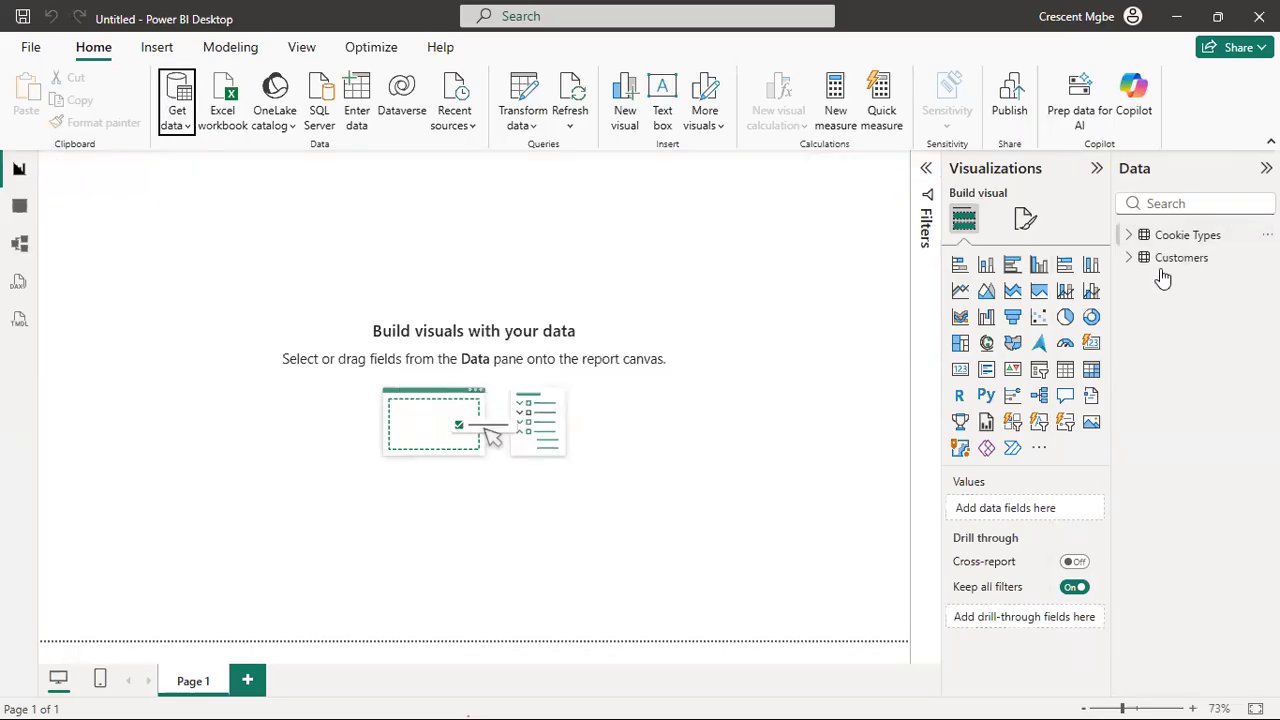
left_click(1130, 257)
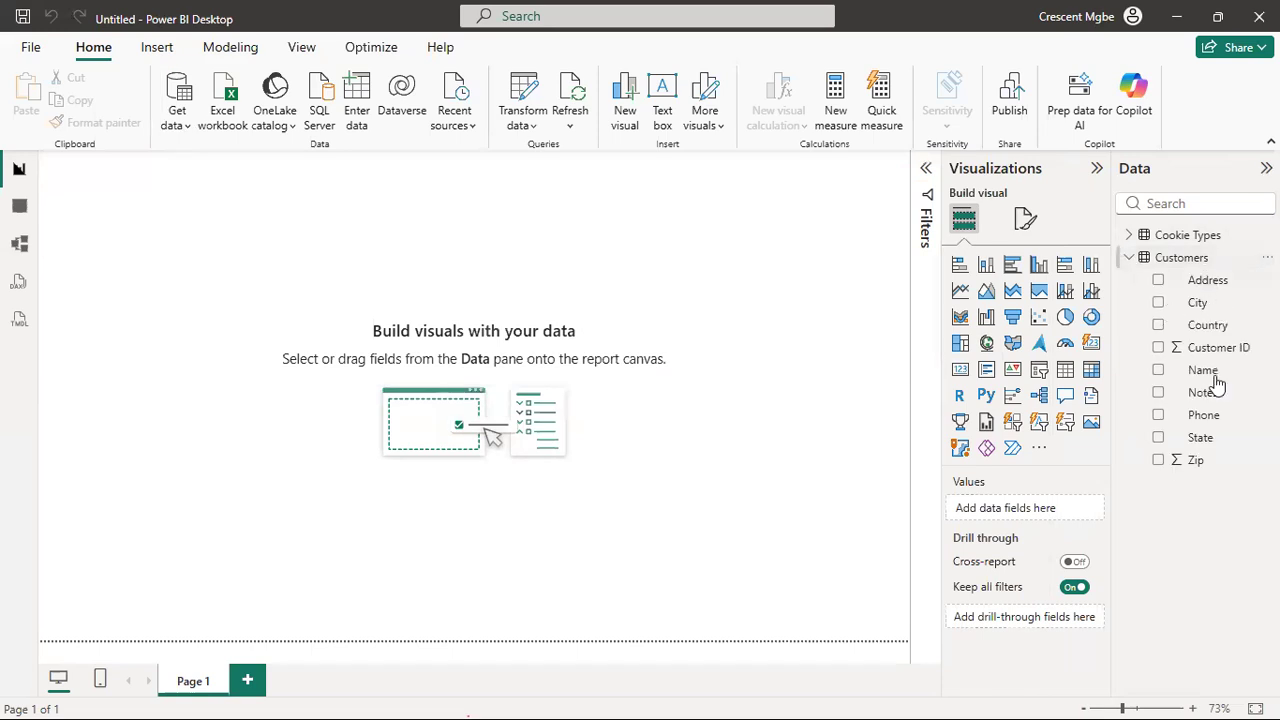
left_click(1131, 259)
left_click(1129, 235)
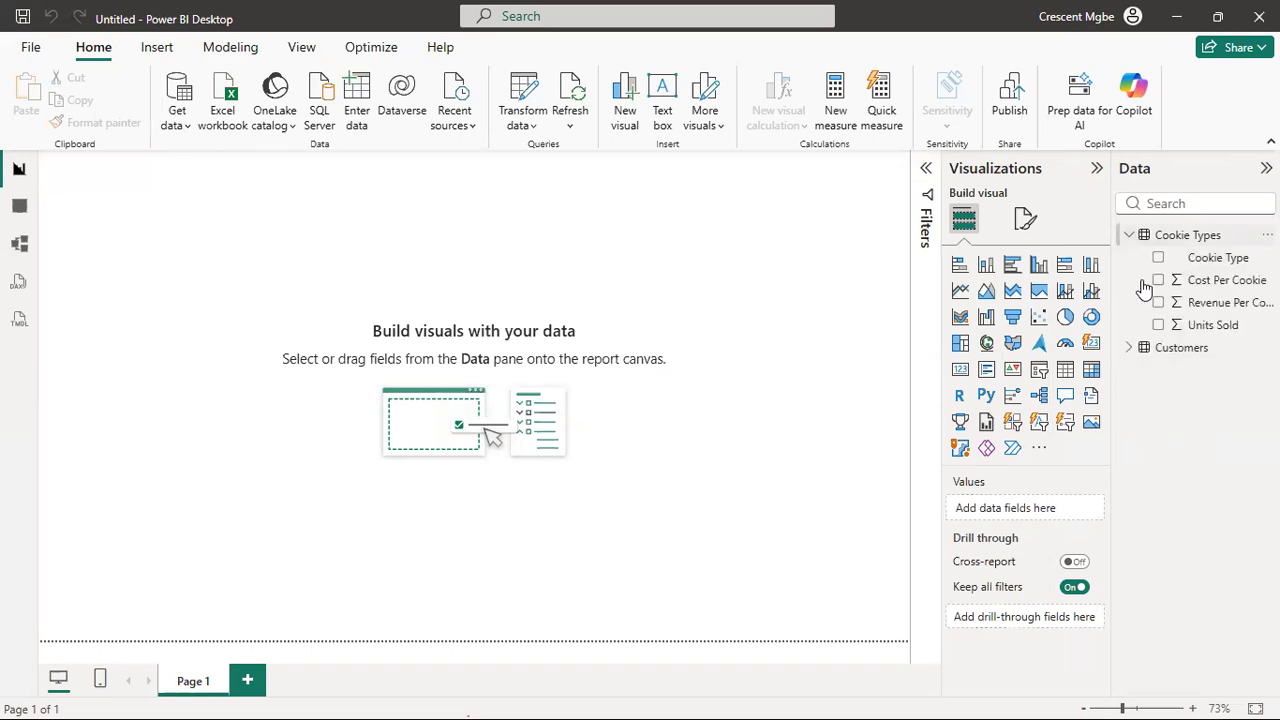
left_click(1129, 235)
left_click(1130, 257)
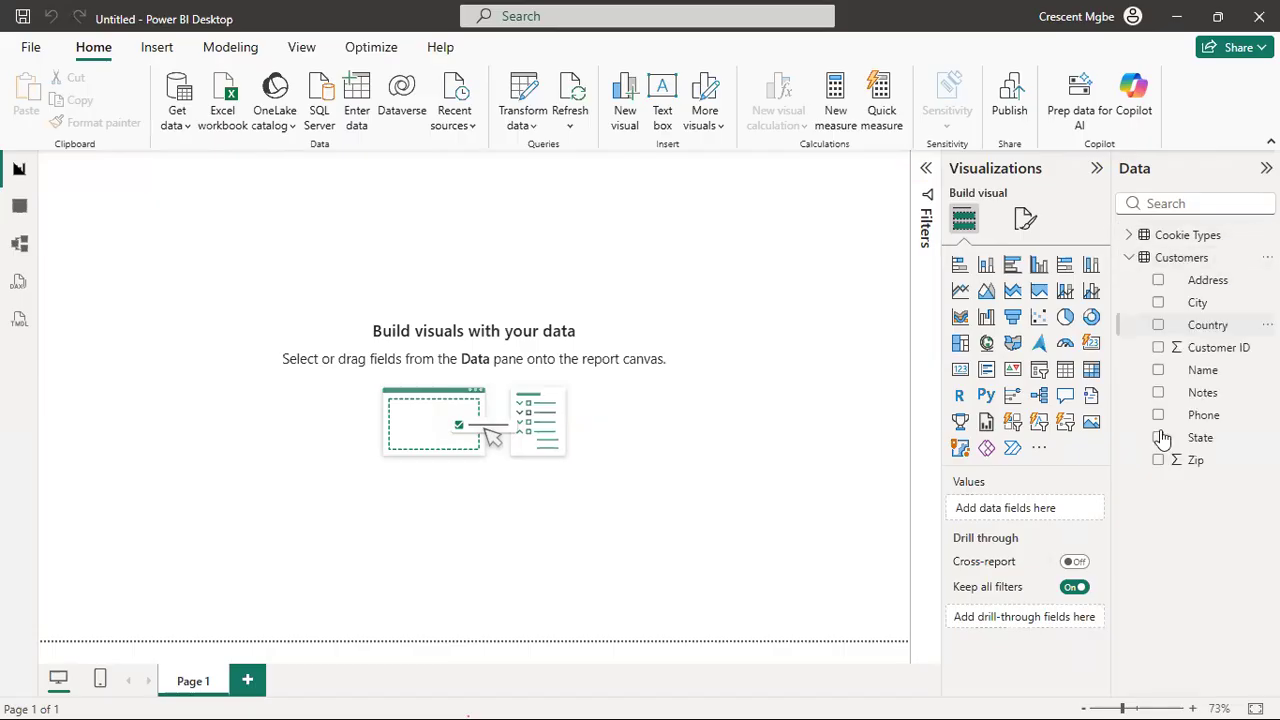
left_click(1130, 258)
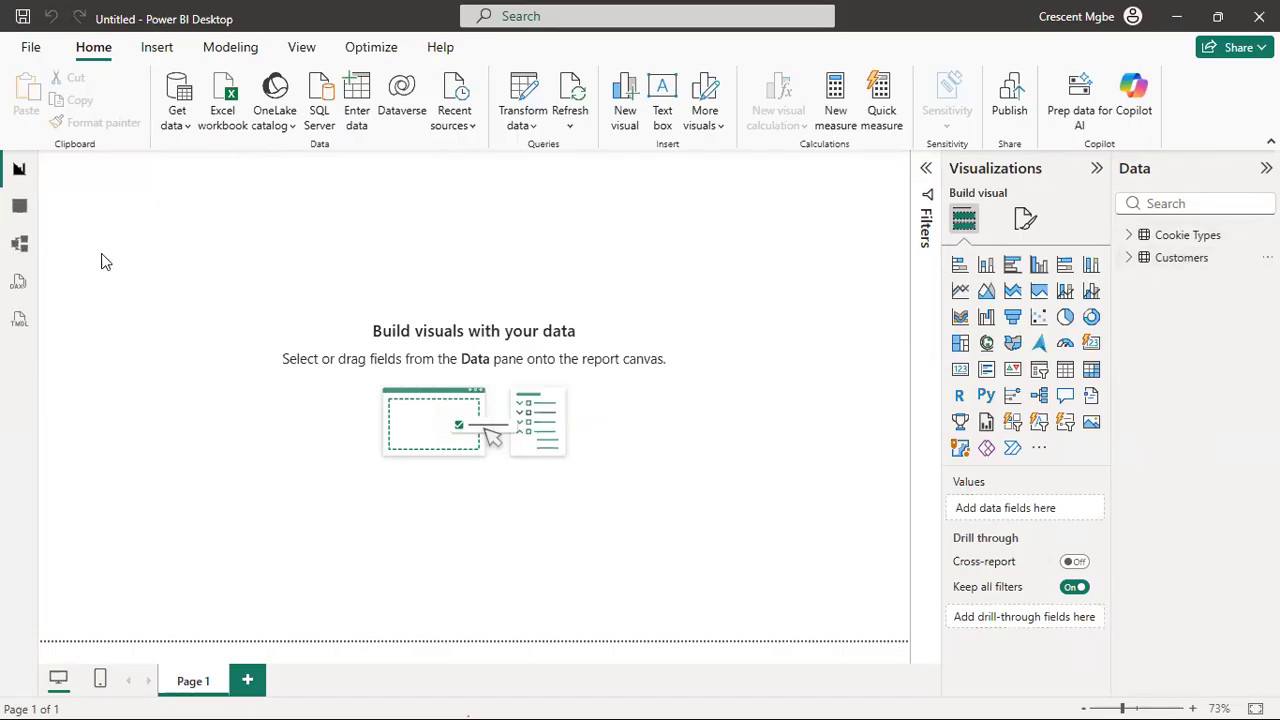
- Examine the Customers and Cookie Types rows in Table view, and show both tables in Model view
left_click(19, 205)
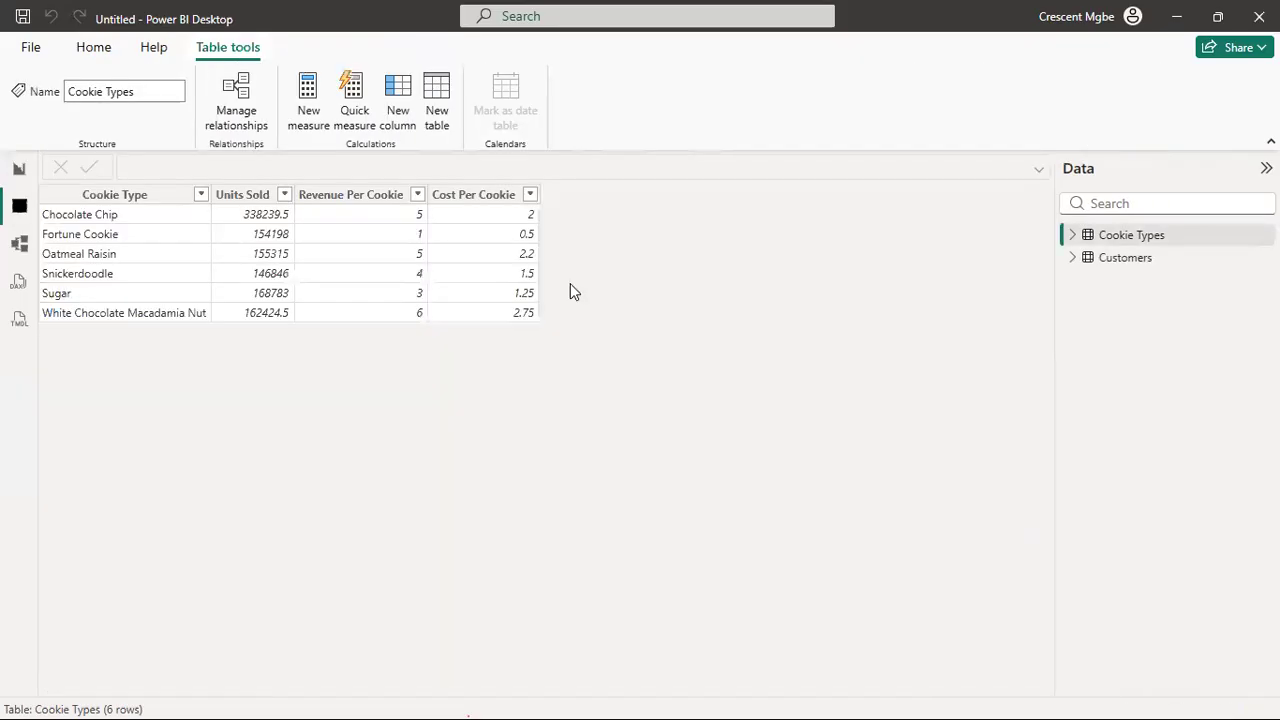
left_click(1160, 260)
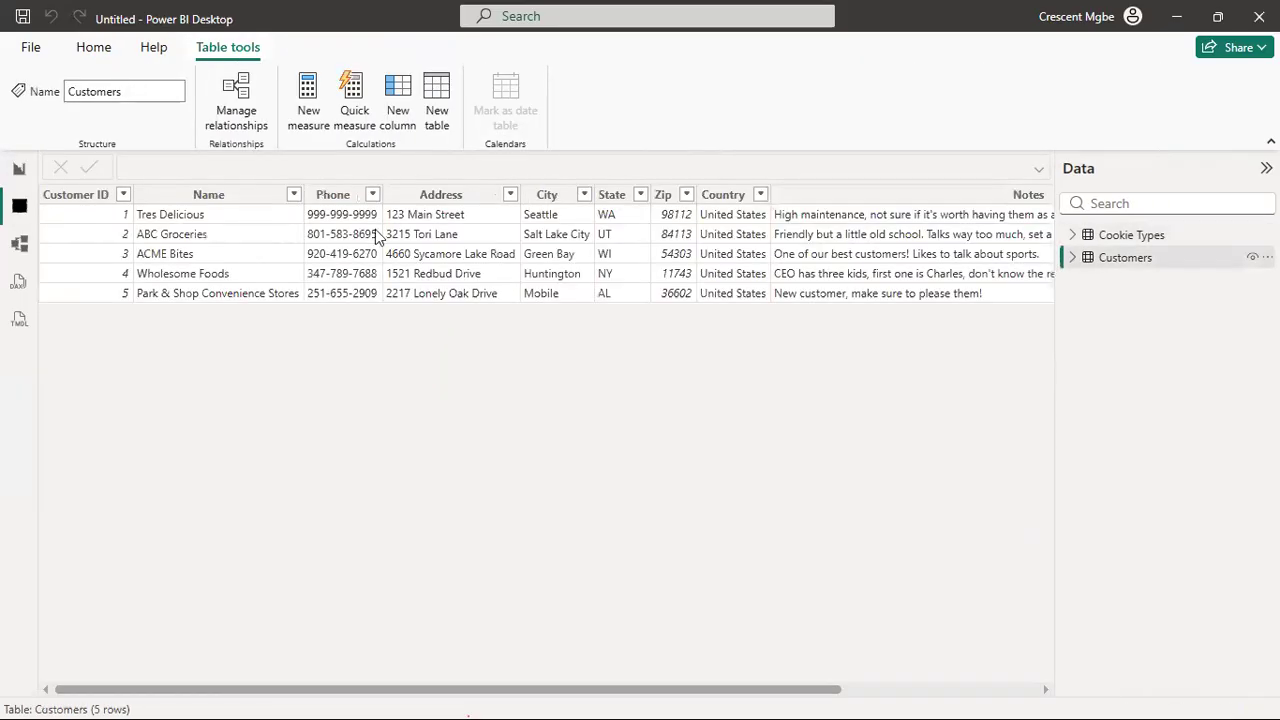
left_click(1126, 238)
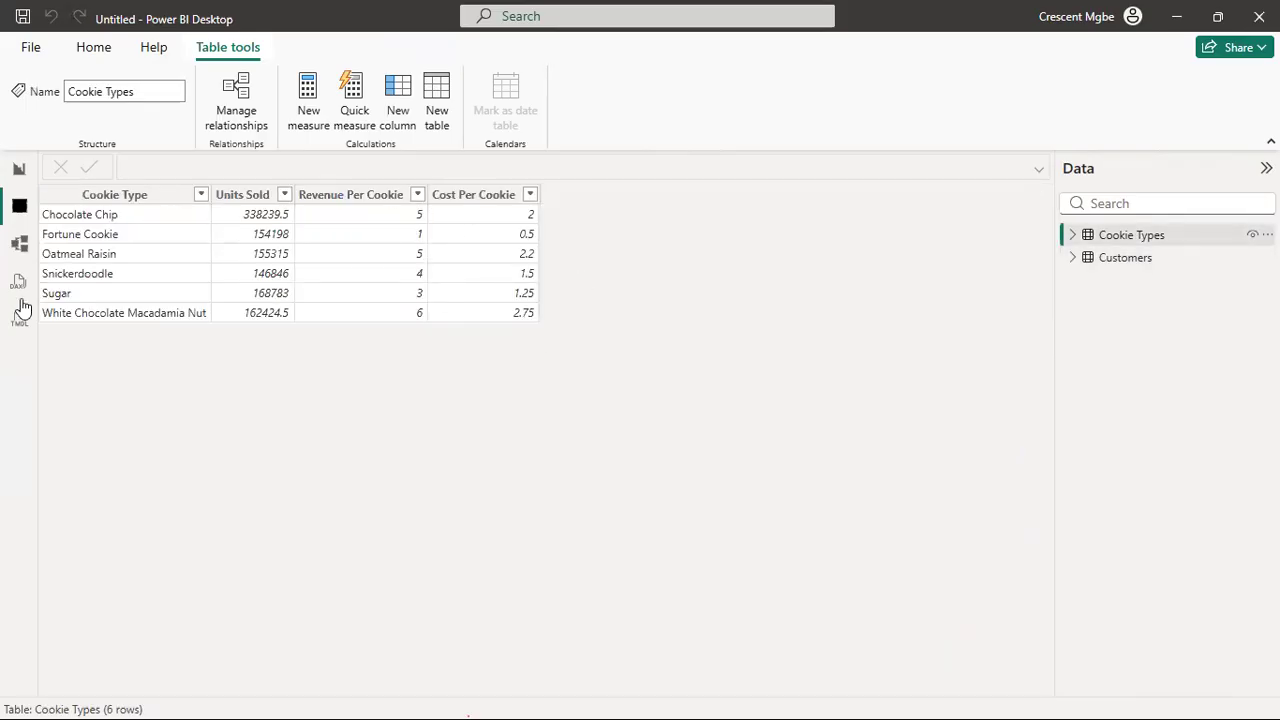
left_click(19, 246)
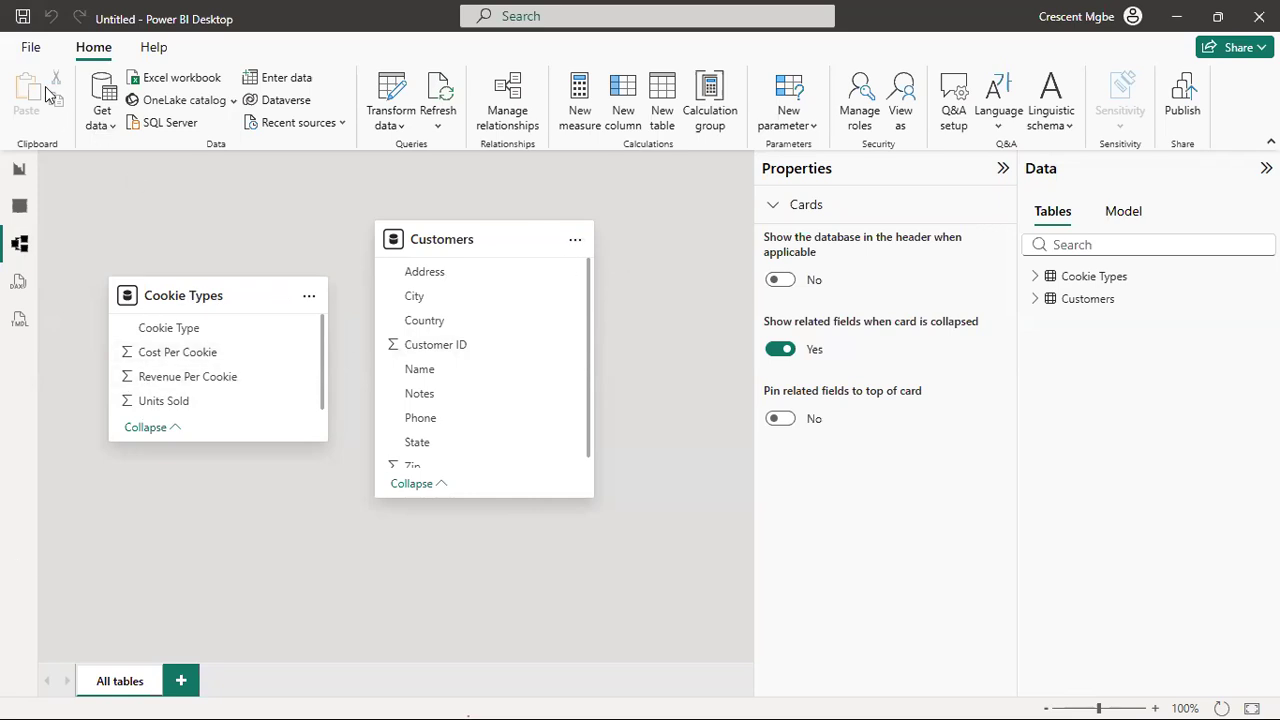
- Open the application options and review the global Data Load settings, from Type Detection to the cache options
left_click(29, 49)
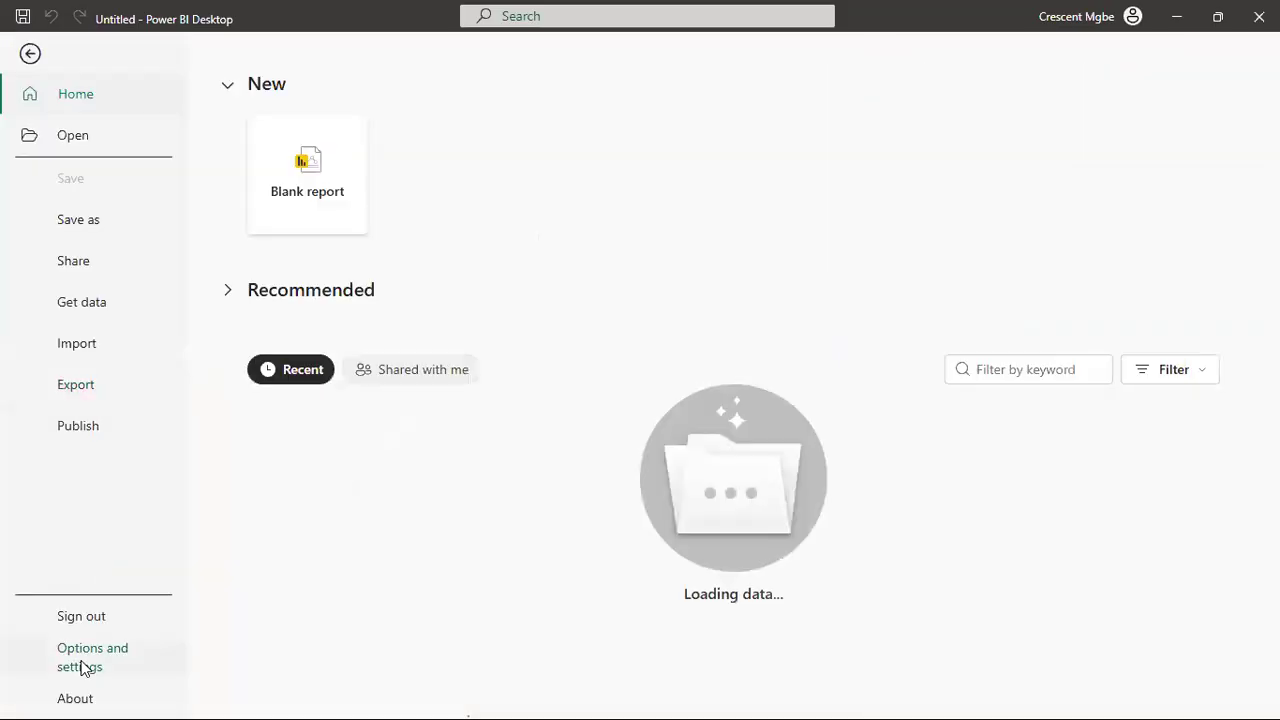
left_click(113, 667)
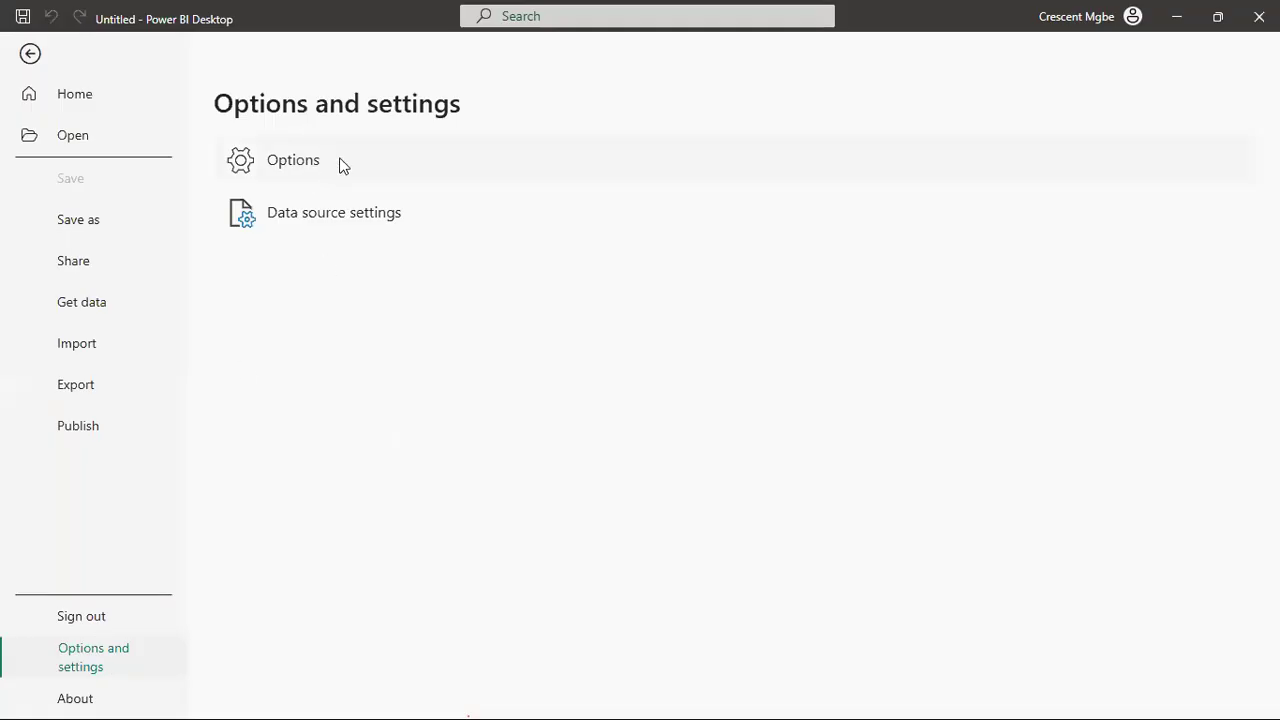
key("Escape")
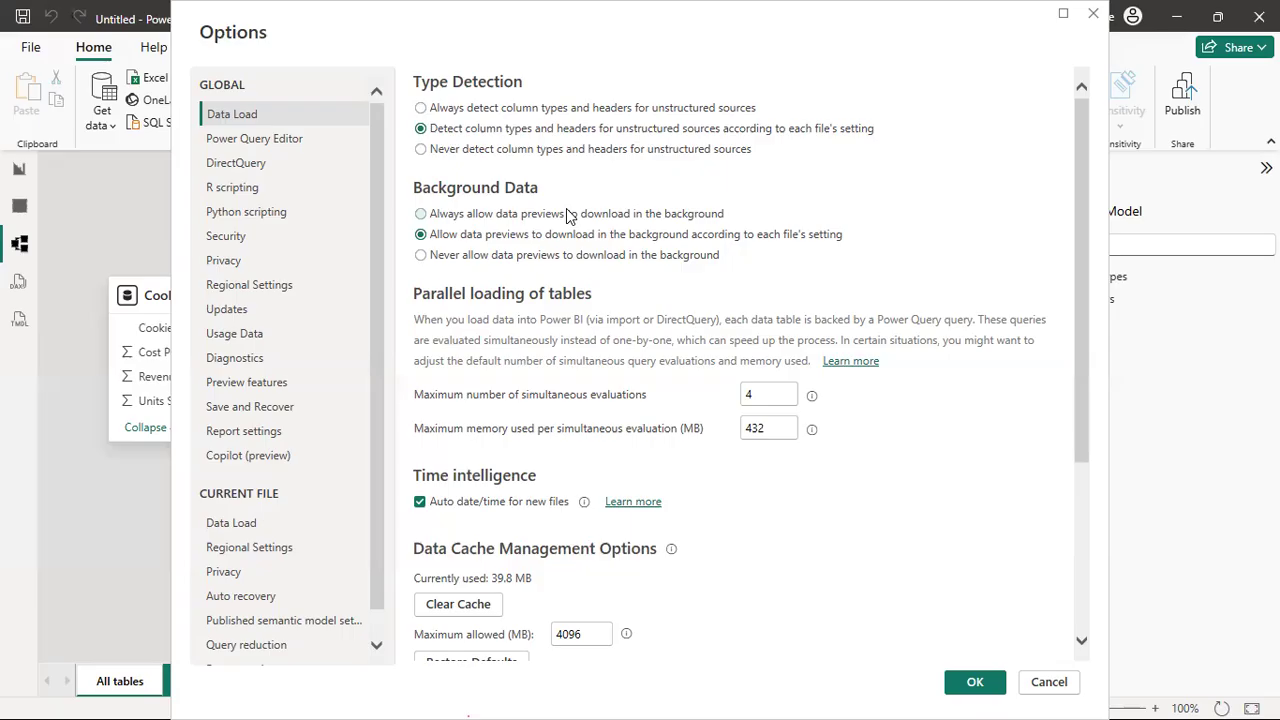
scroll(566, 215, "down", 2)
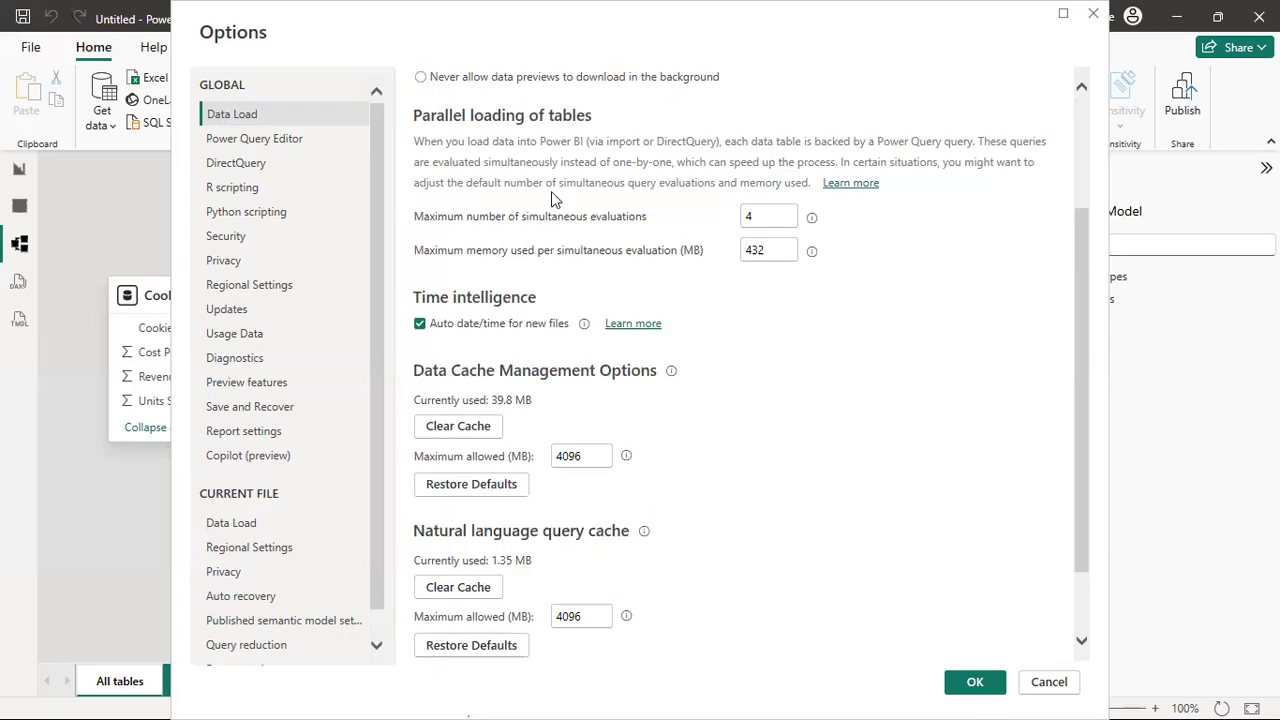
scroll(551, 191, "down", 1)
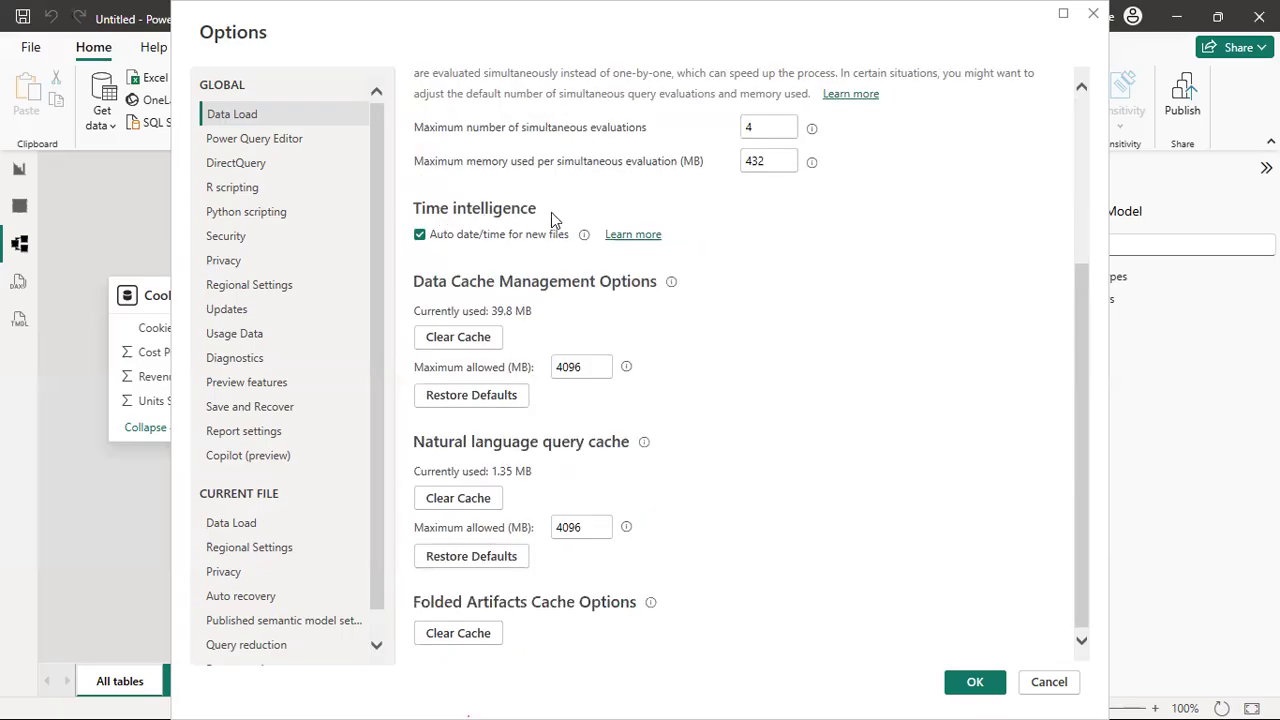
scroll(552, 214, "down", 1)
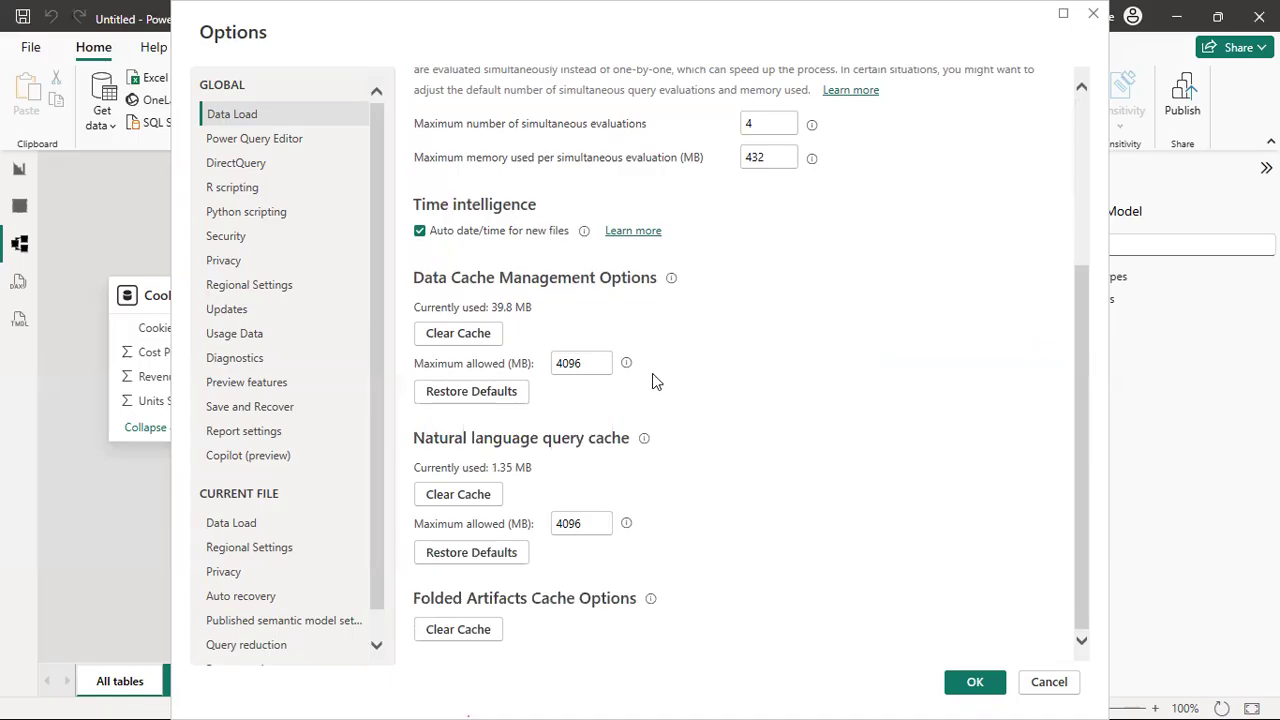
scroll(580, 320, "up", 3)
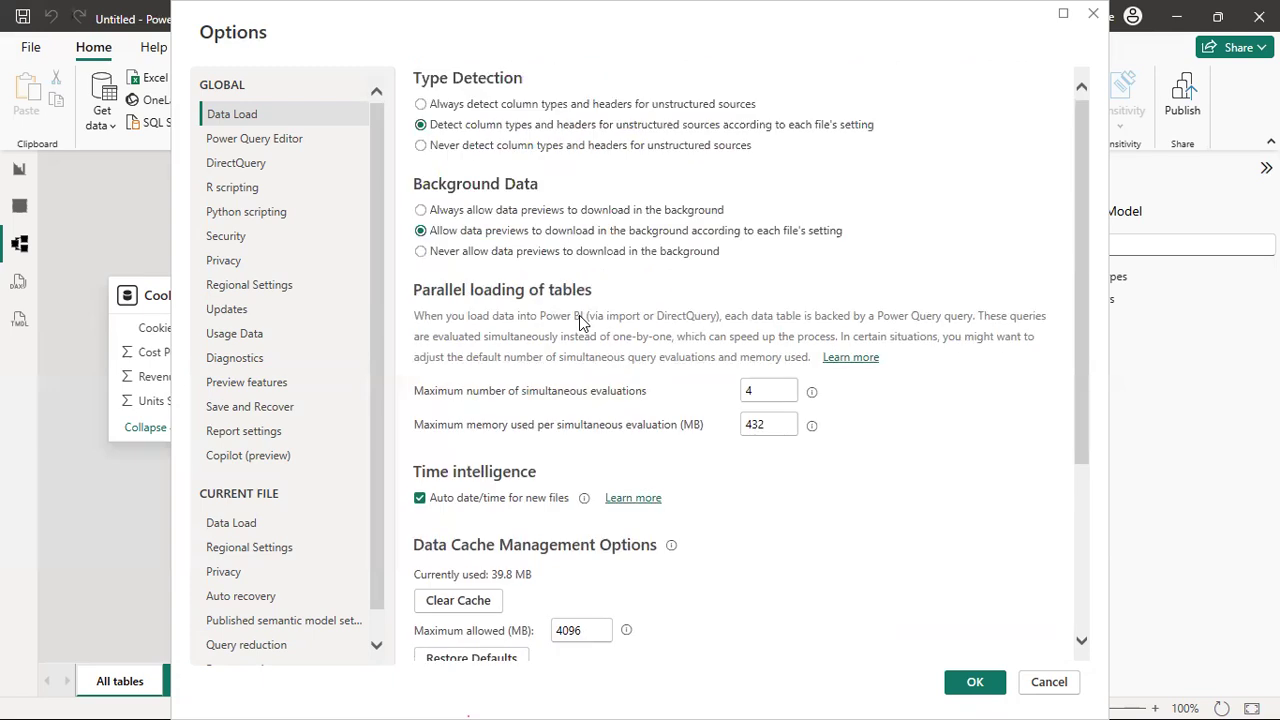
scroll(579, 316, "up", 1)
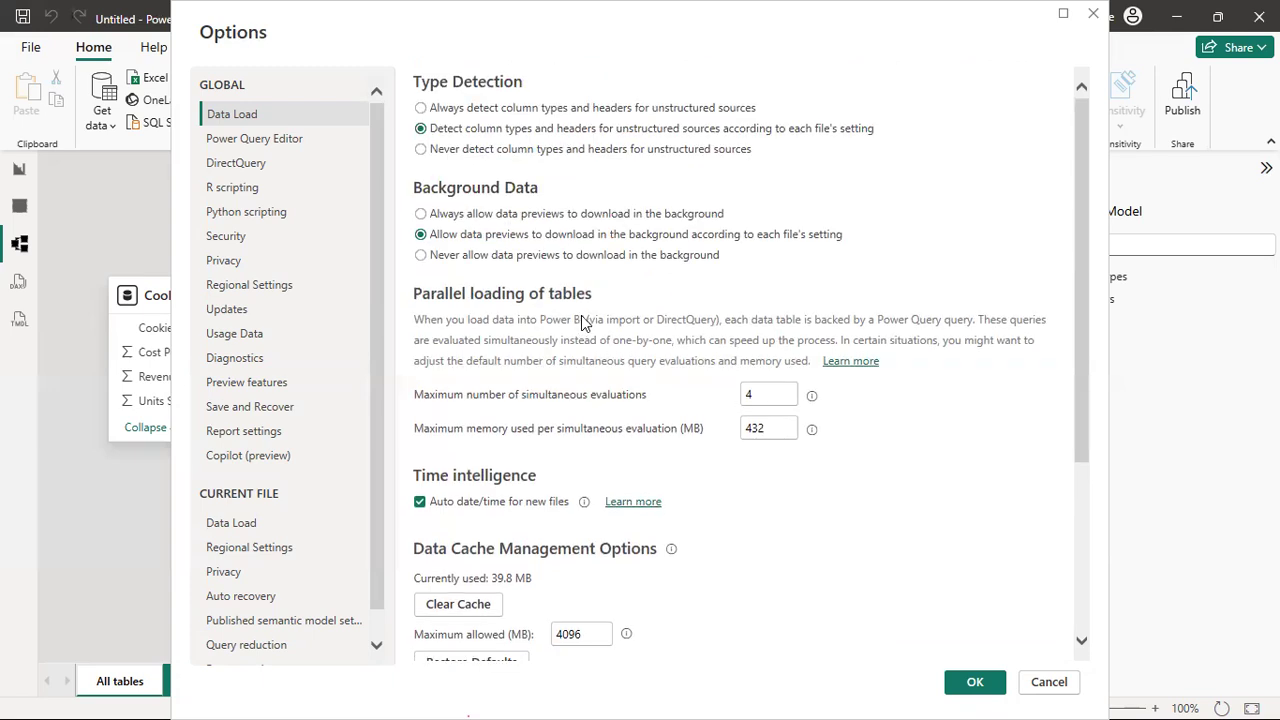
scroll(583, 318, "down", 3)
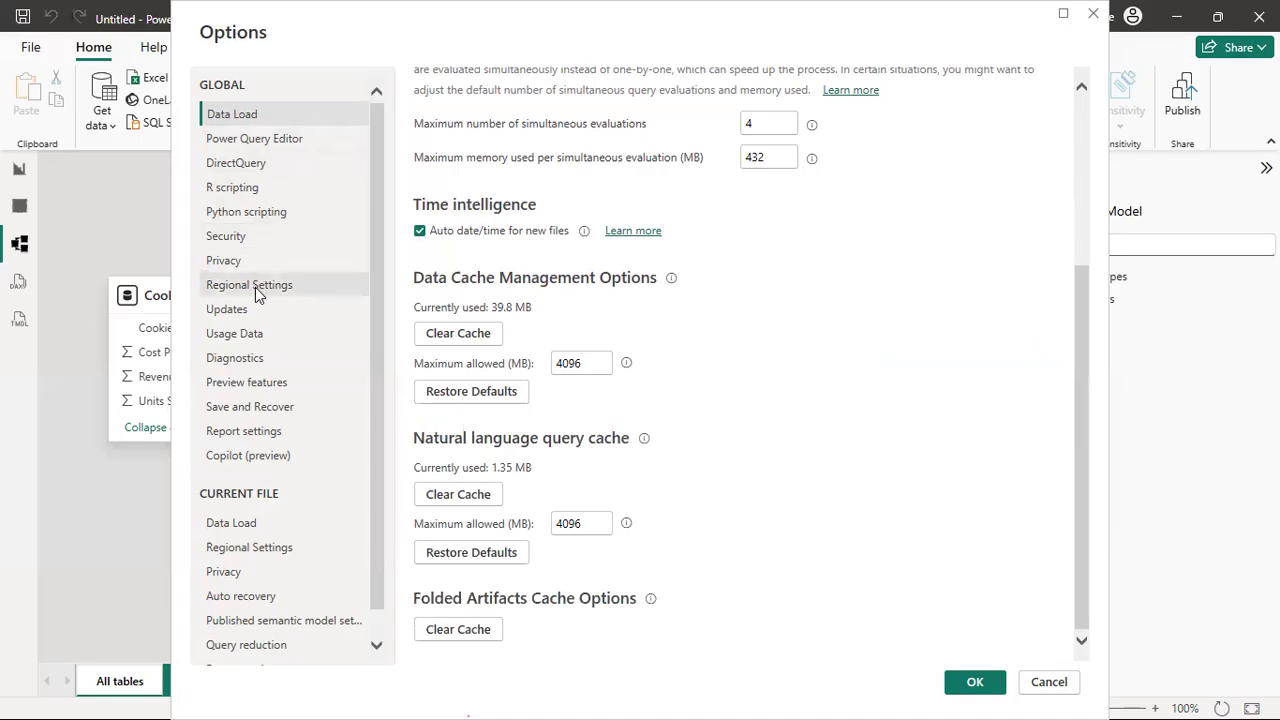
- Review the global Usage Data and Report settings categories in the options
left_click(255, 342)
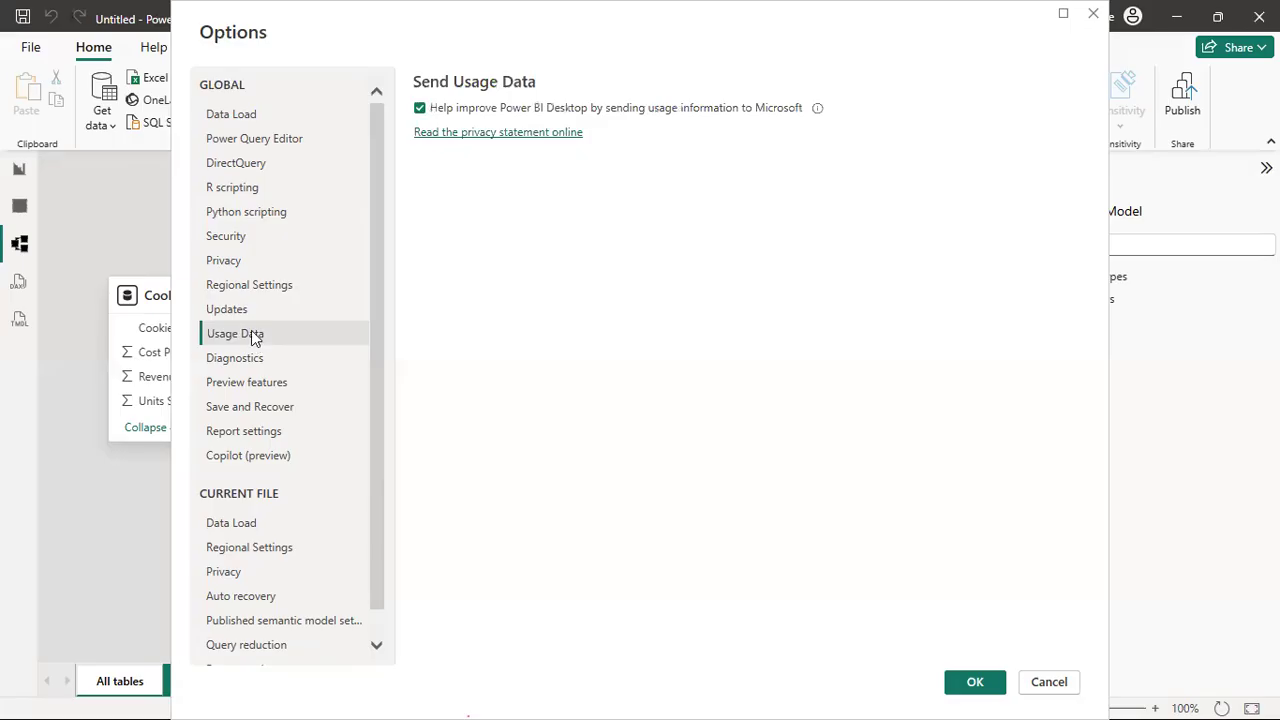
left_click(258, 436)
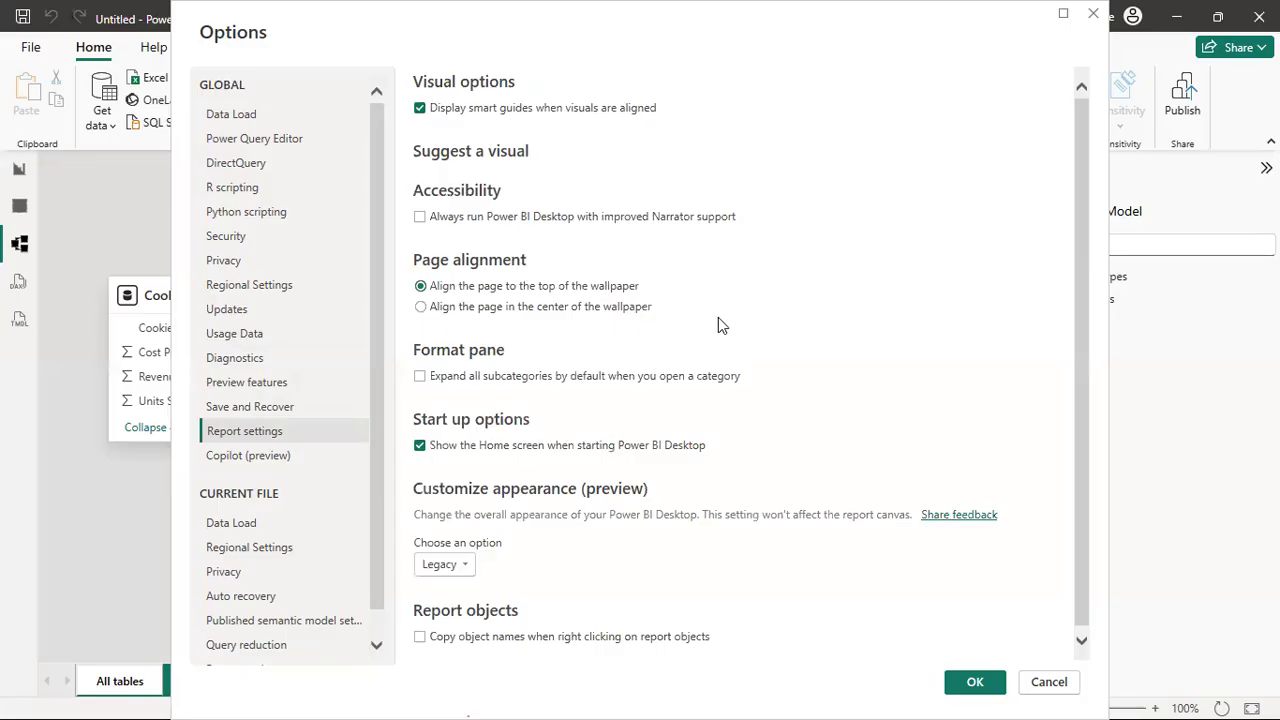
scroll(718, 320, "down", 1)
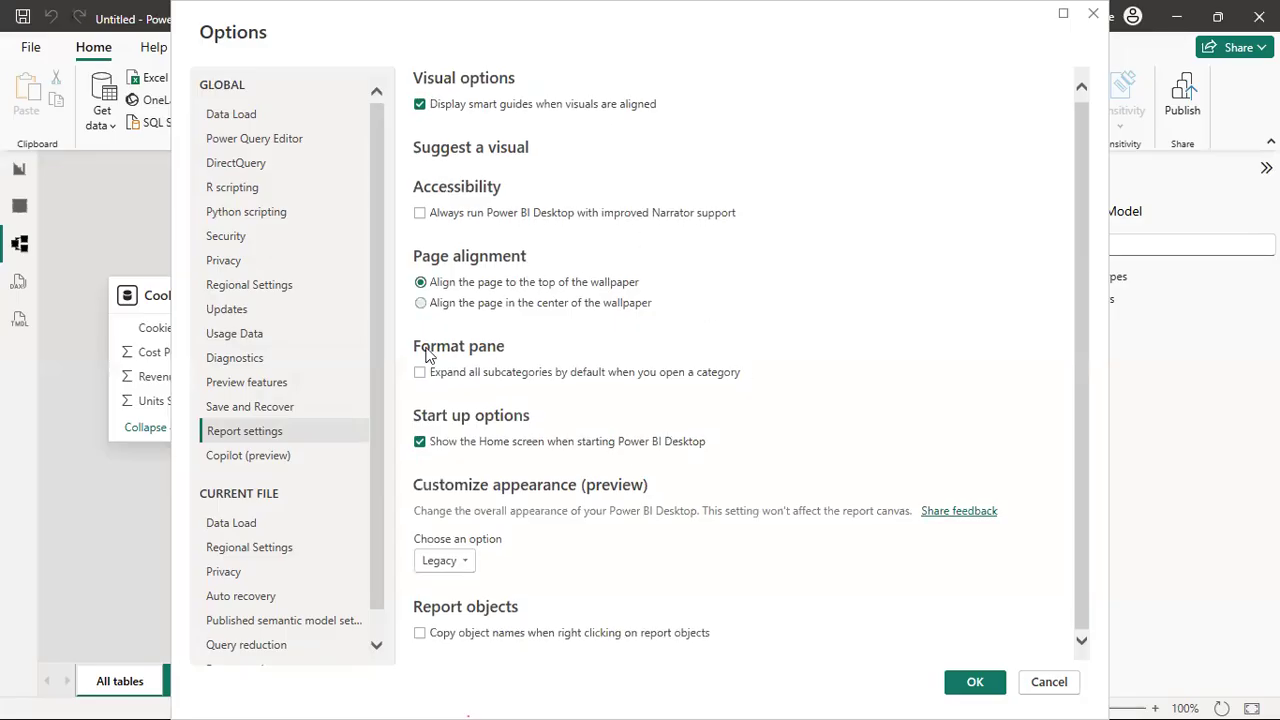
scroll(278, 415, "down", 1)
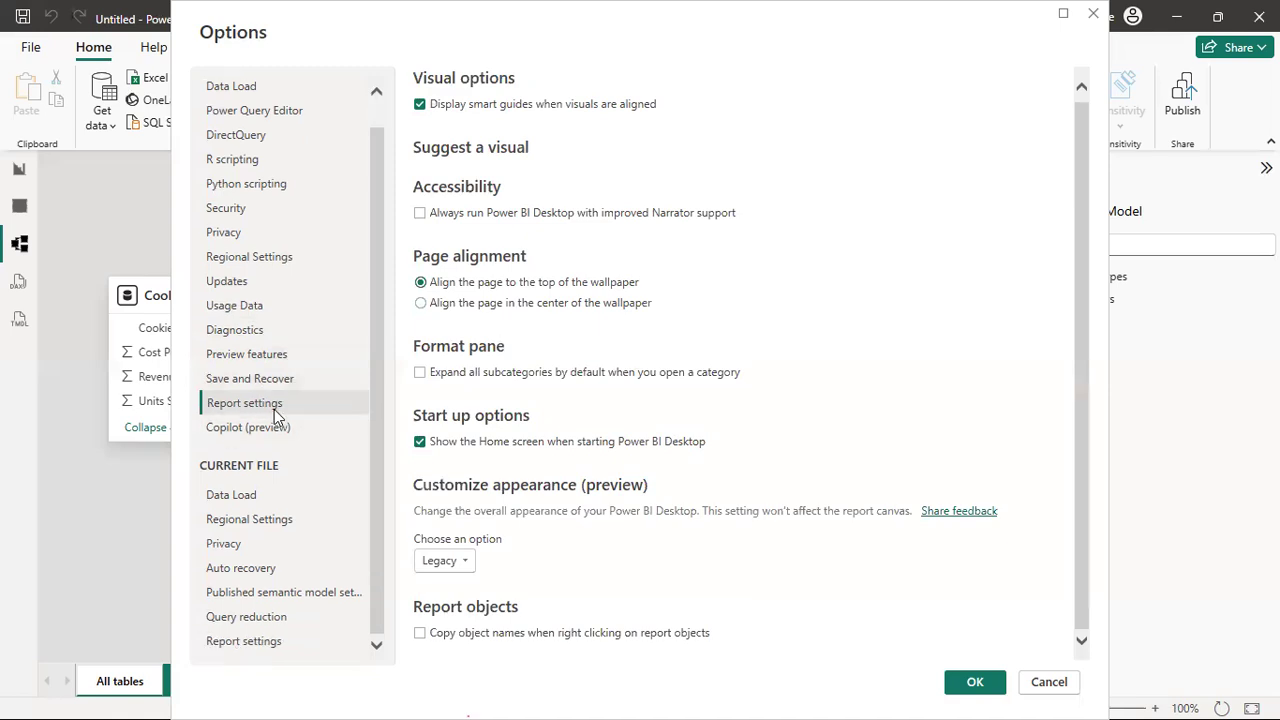
- Review the current file's Data Load options and close the options without saving changes
key("Down")
key("Down")
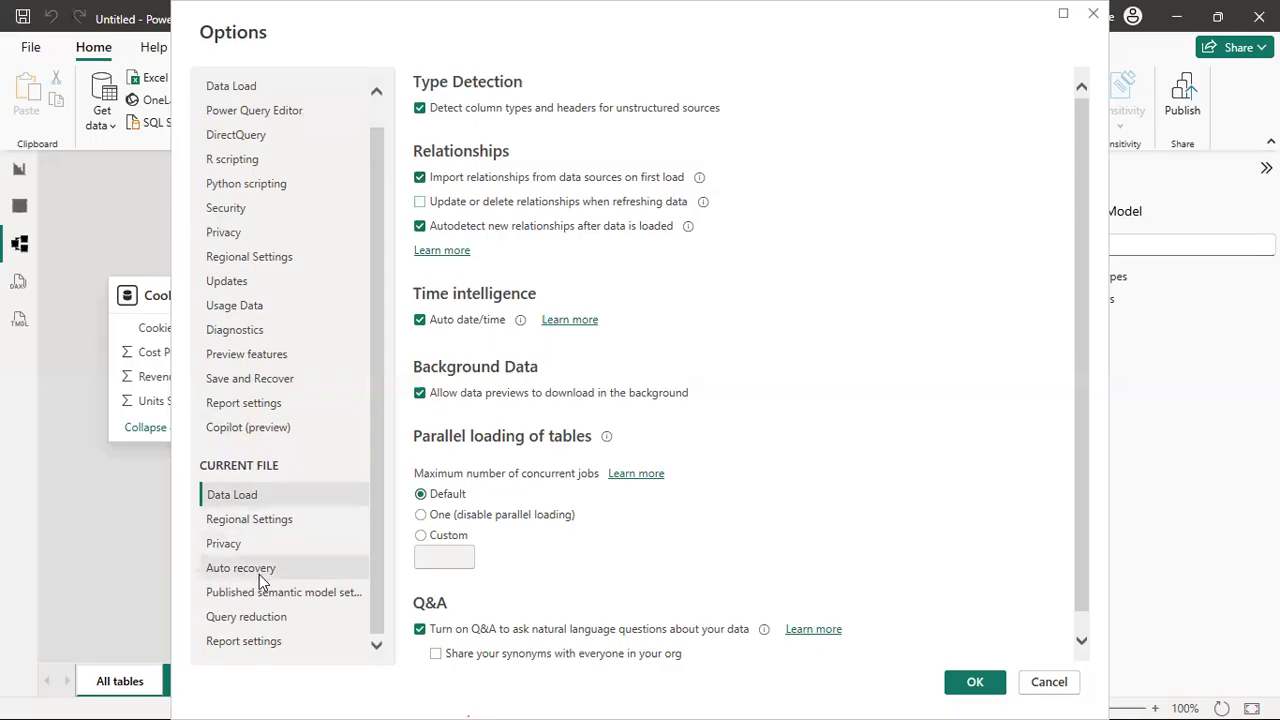
left_click(1049, 682)
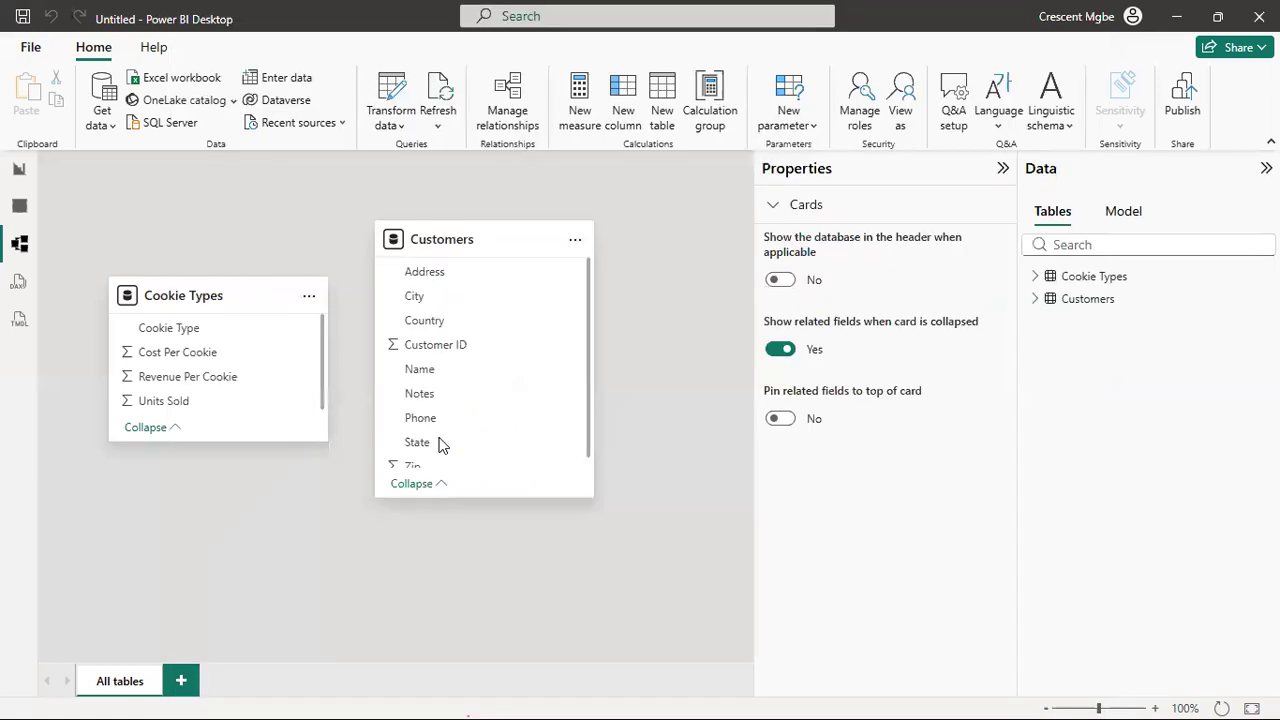
- Return to Report view, get data from the Orders.xlsx workbook, and open its Orders sheet in Power Query Editor for transformation
left_click(19, 168)
left_click(181, 122)
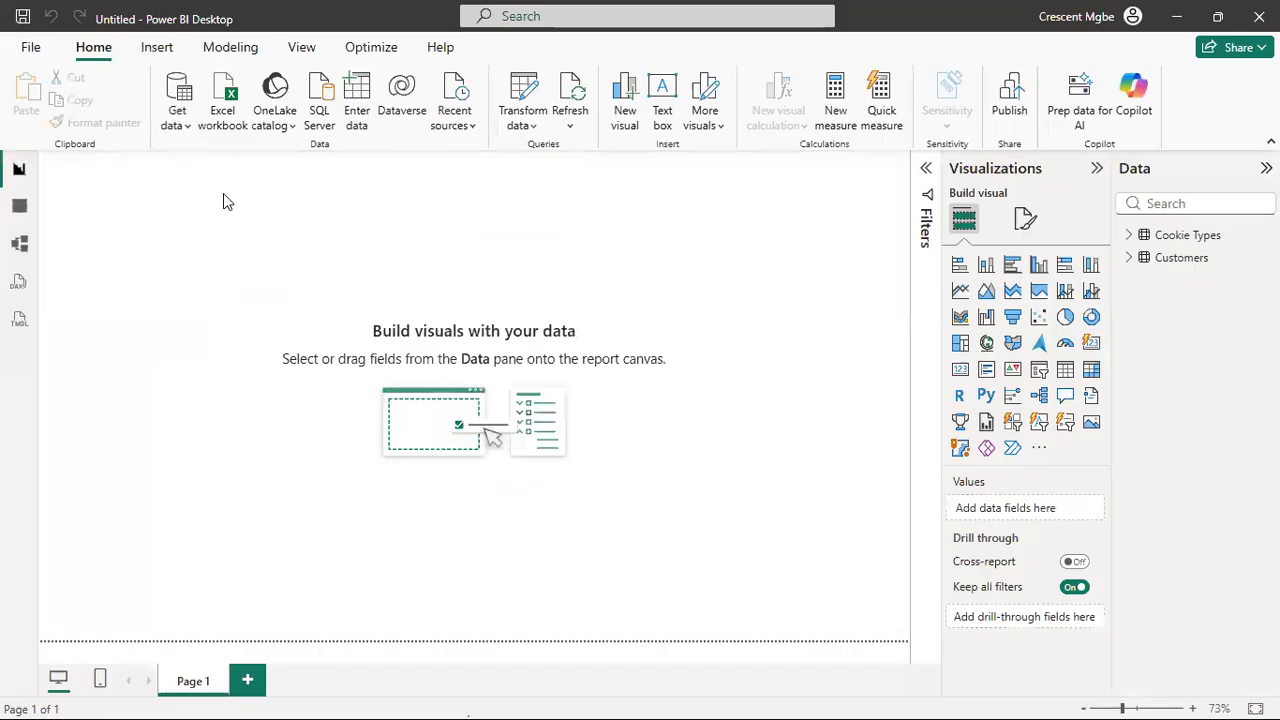
left_click(232, 188)
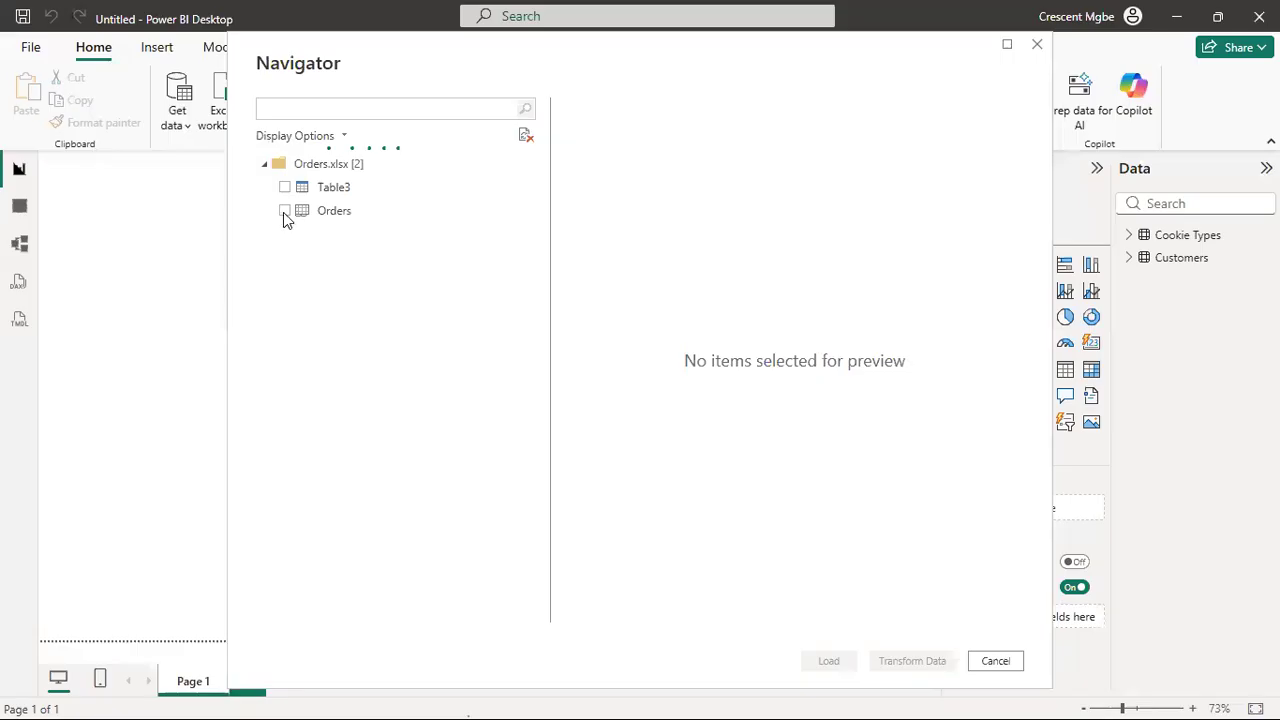
left_click(285, 212)
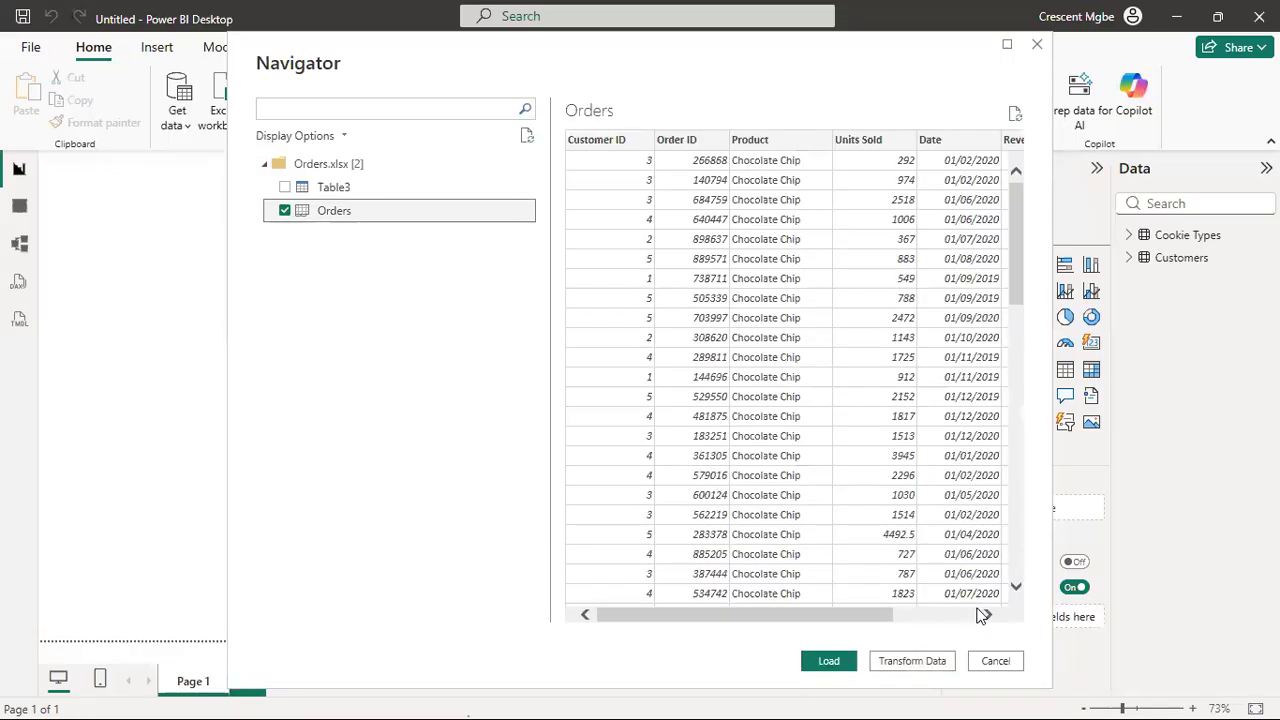
scroll(832, 300, "down", 5)
scroll(831, 320, "down", 12)
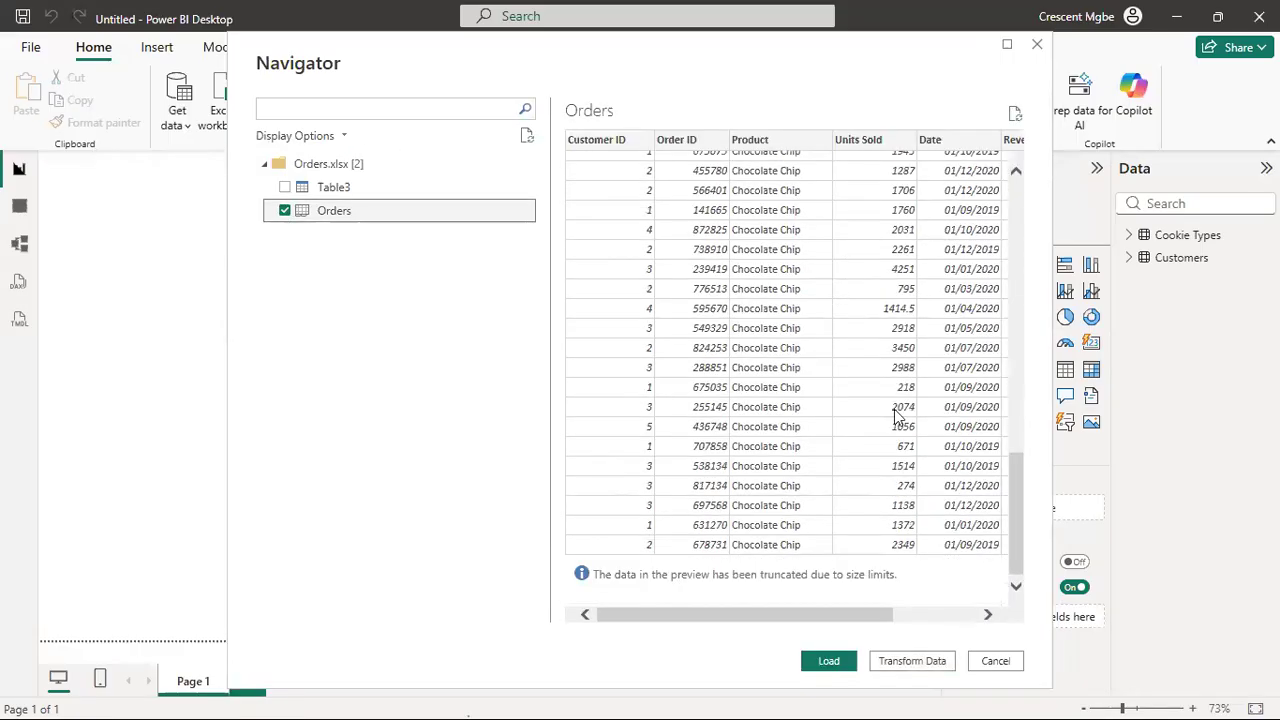
left_click_drag(823, 620, 990, 600)
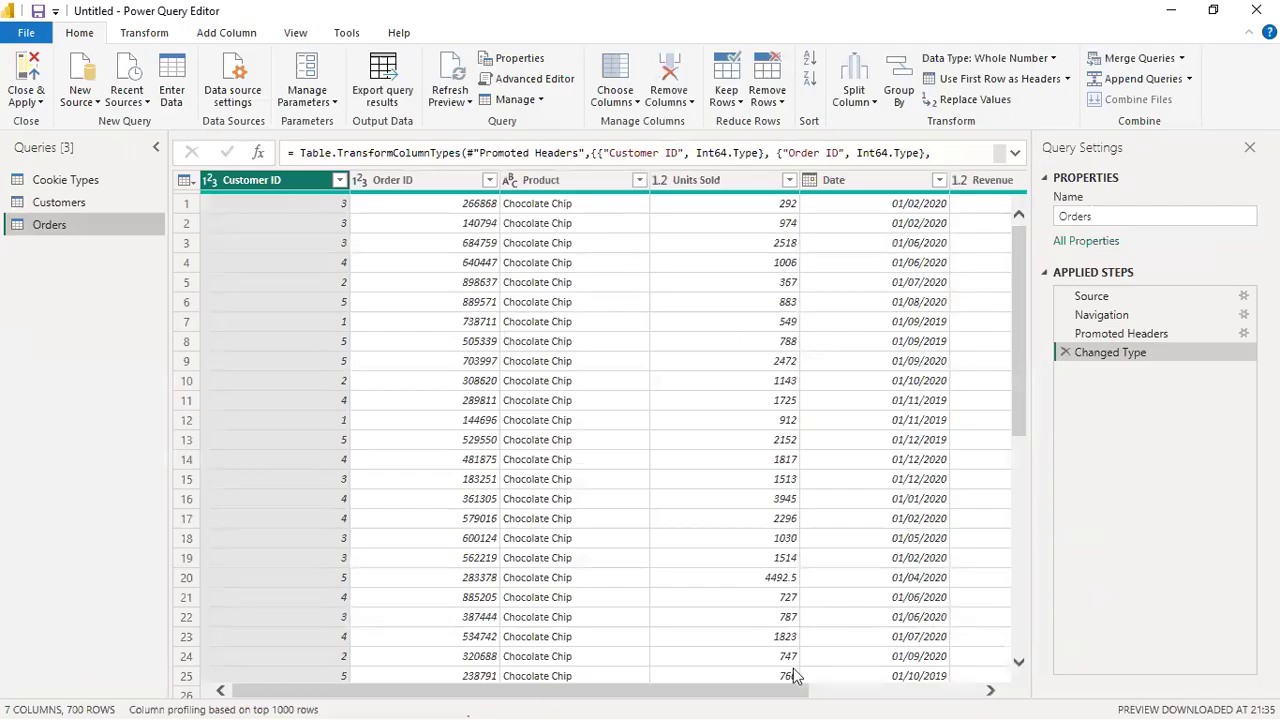
- Close Power Query Editor and apply the changes to load the Orders table, and review its fields in the data list
left_click(24, 75)
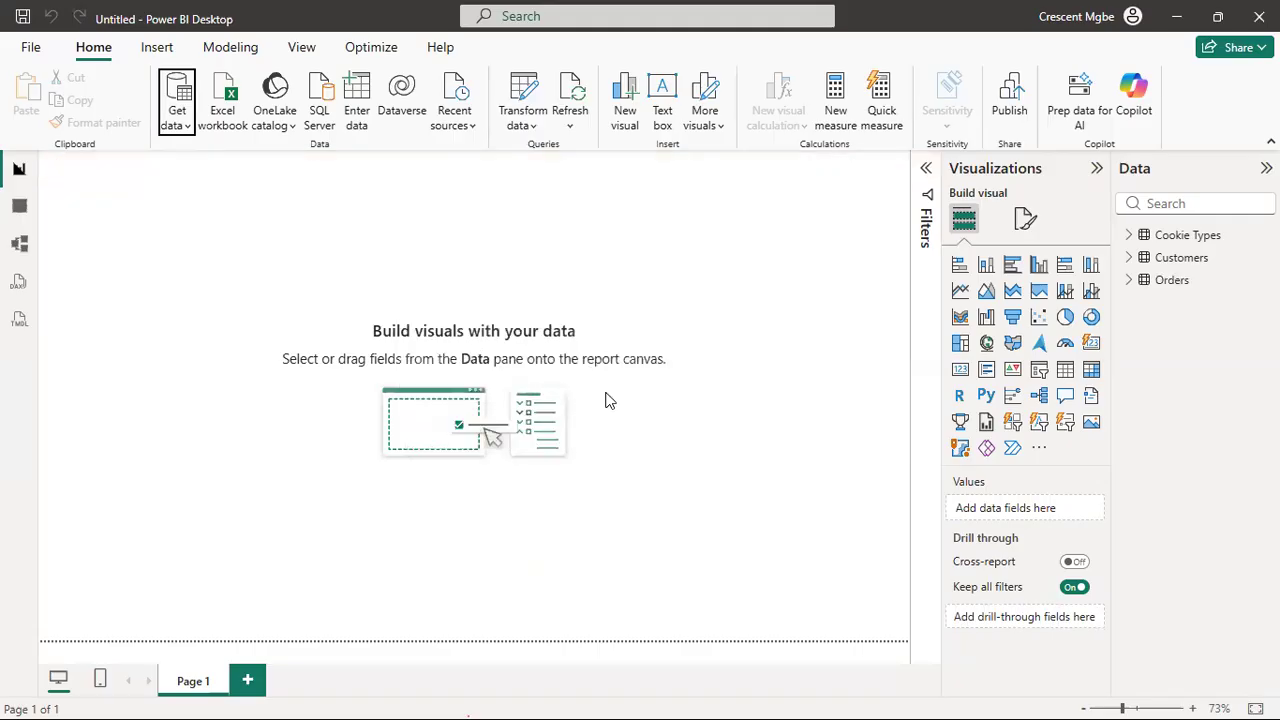
left_click(1129, 282)
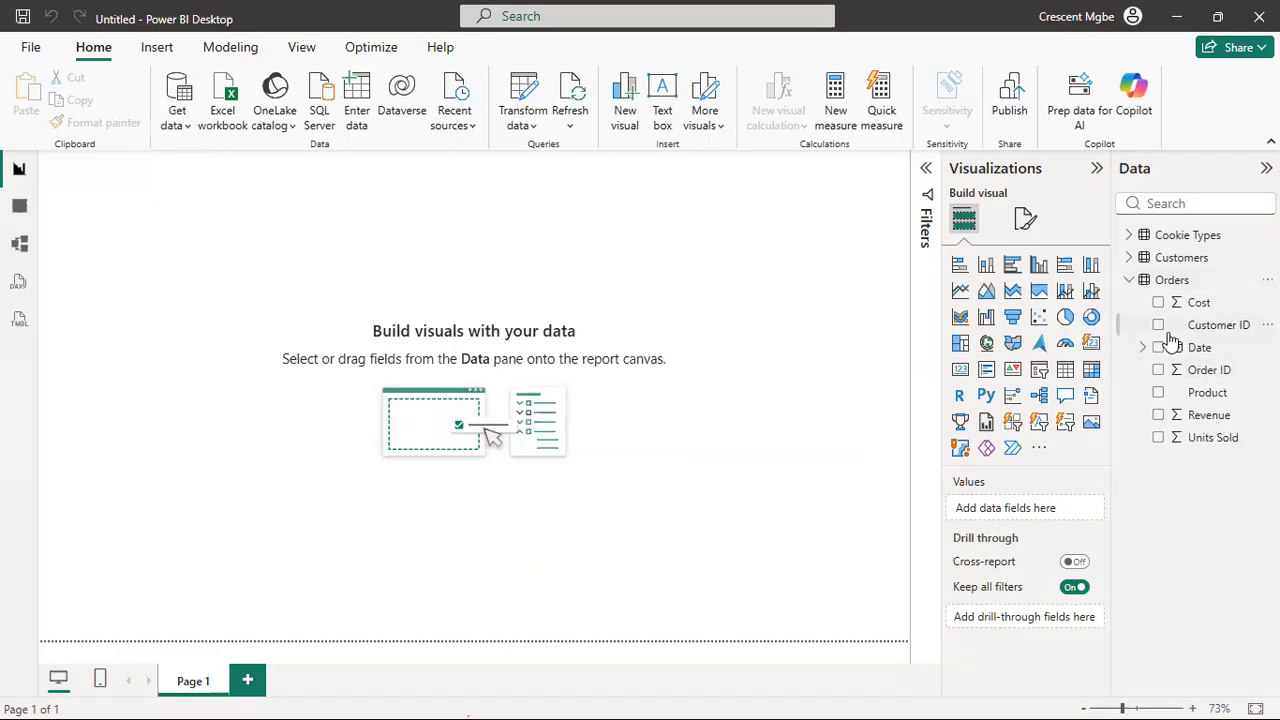
left_click(1131, 282)
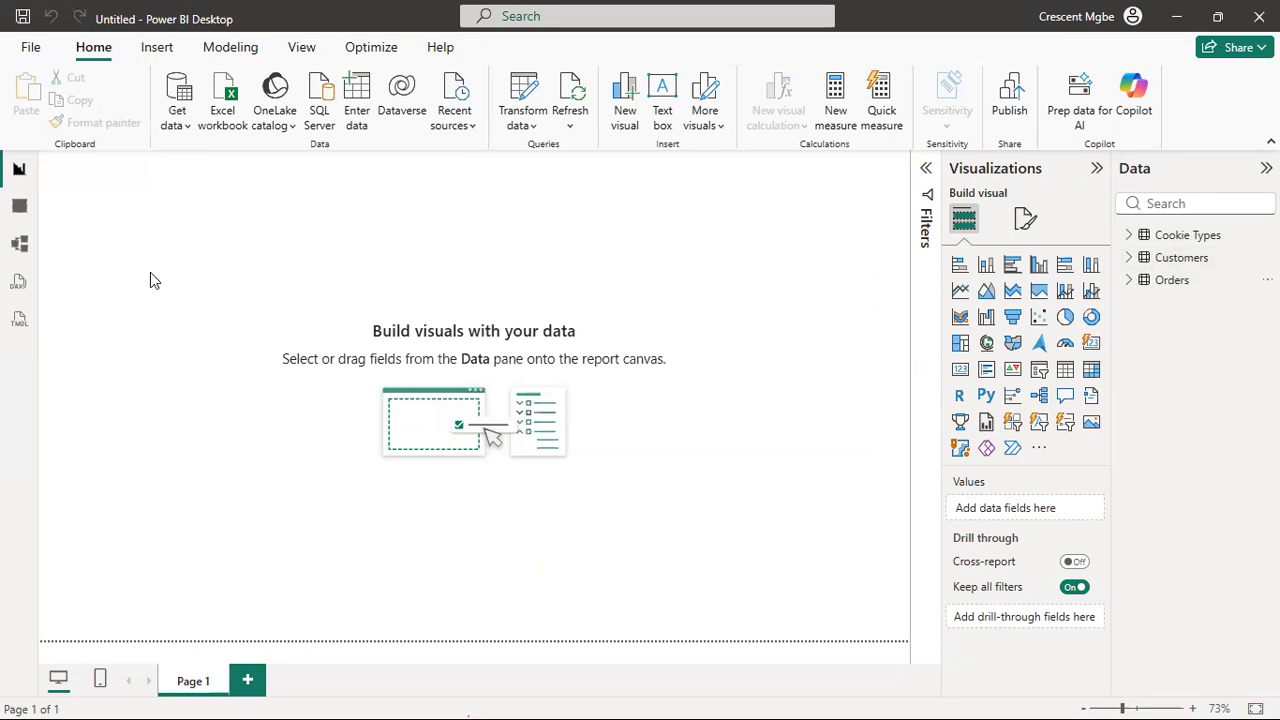
- Examine the relationship between Customers and Orders in Model view, and collapse the Properties pane to make room for the diagram
left_click(18, 250)
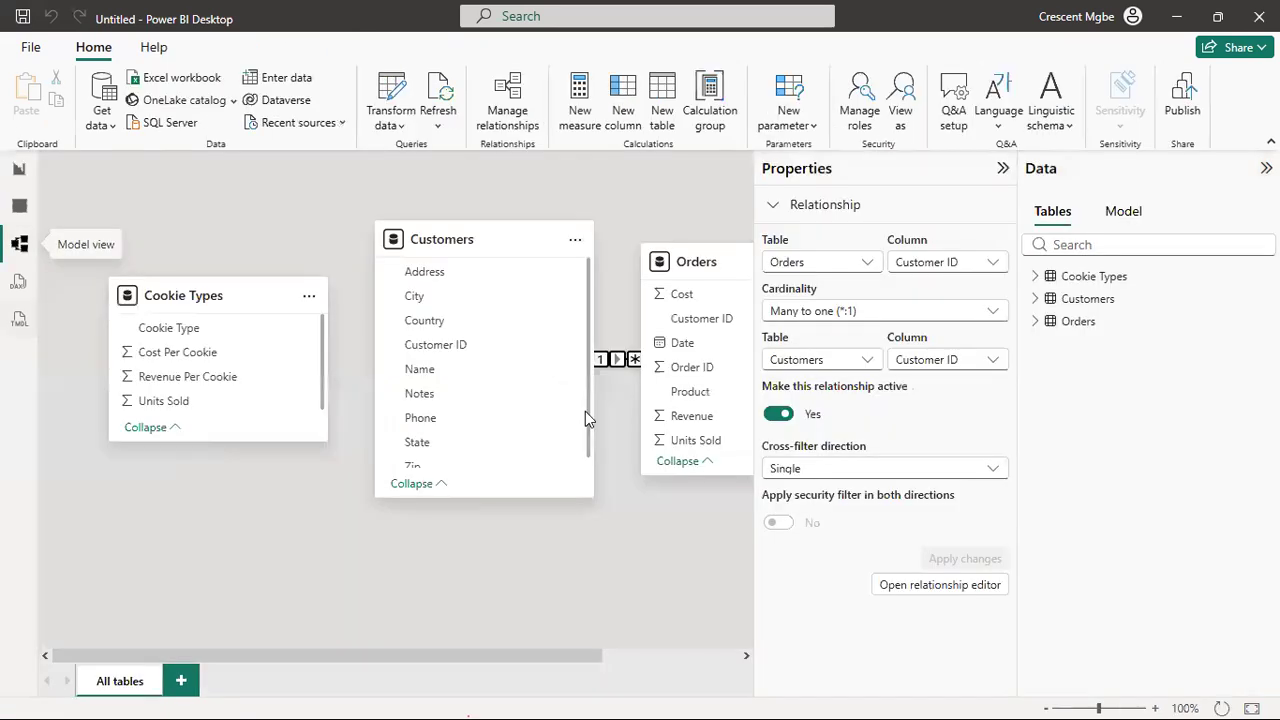
left_click_drag(566, 656, 657, 670)
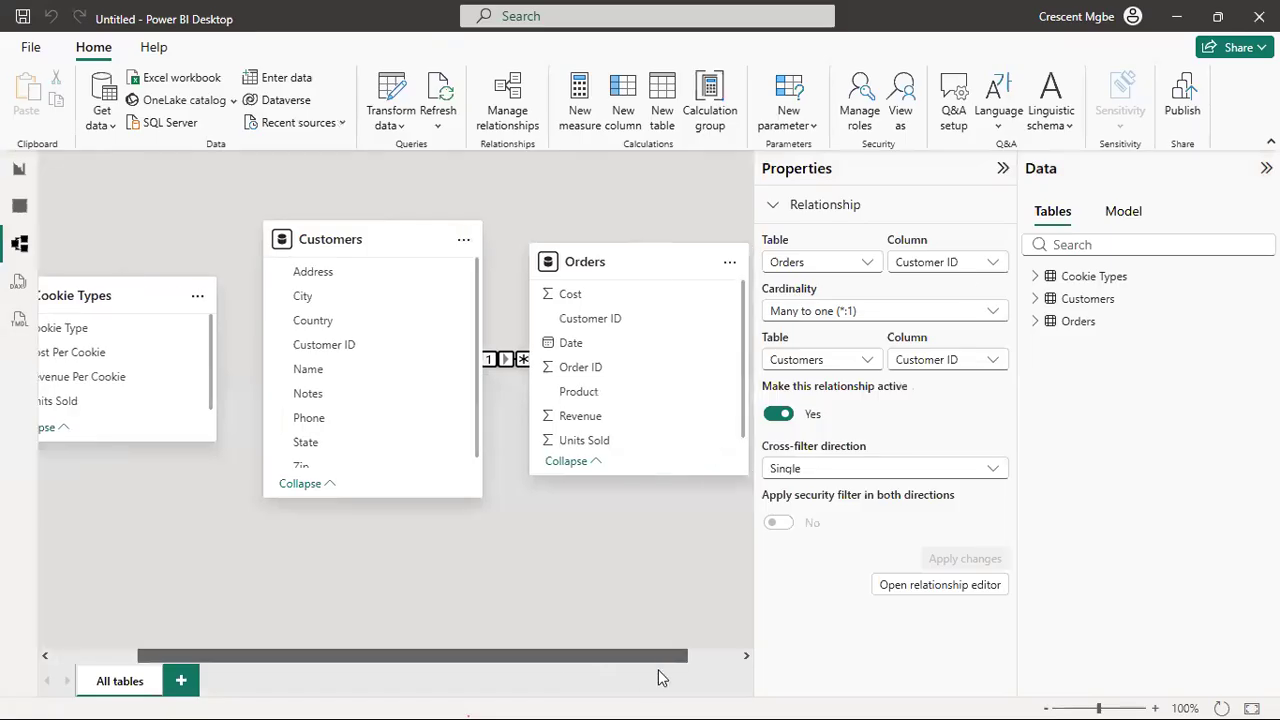
left_click(1002, 170)
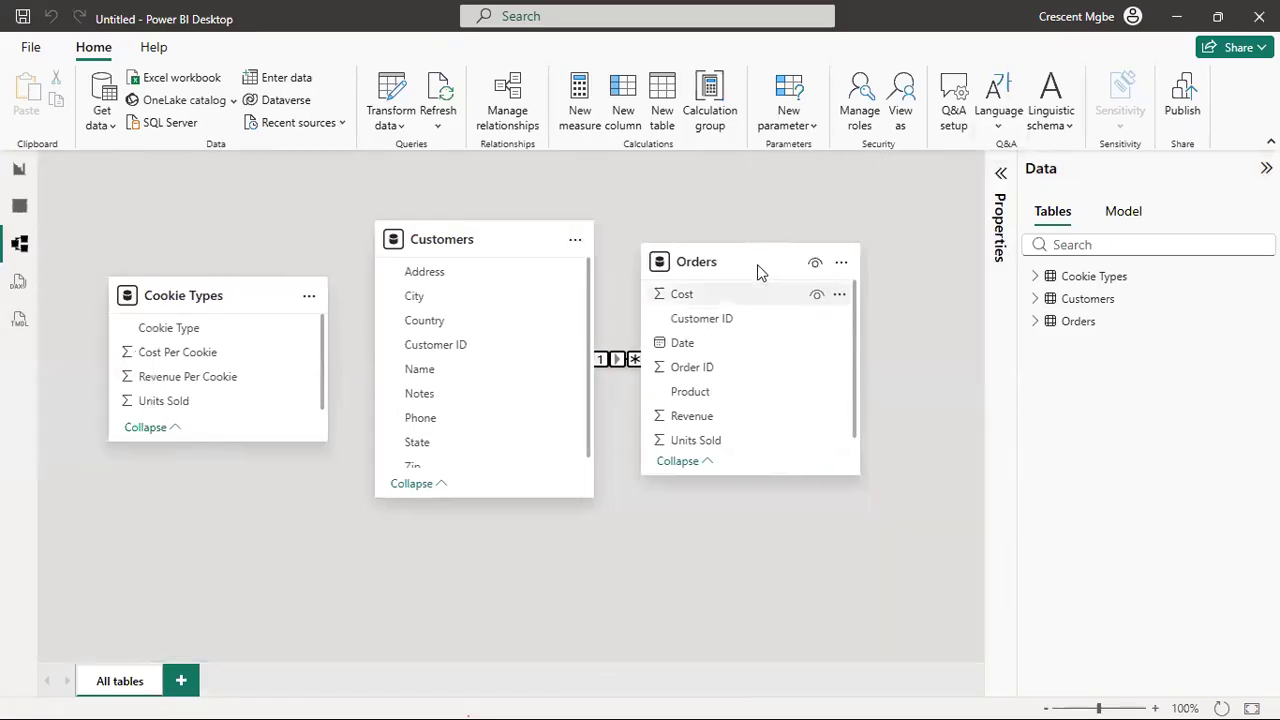
- Move the Orders table away from Customers to expose their relationship line, and look through the Customers table's fields
left_click_drag(852, 265, 975, 272)
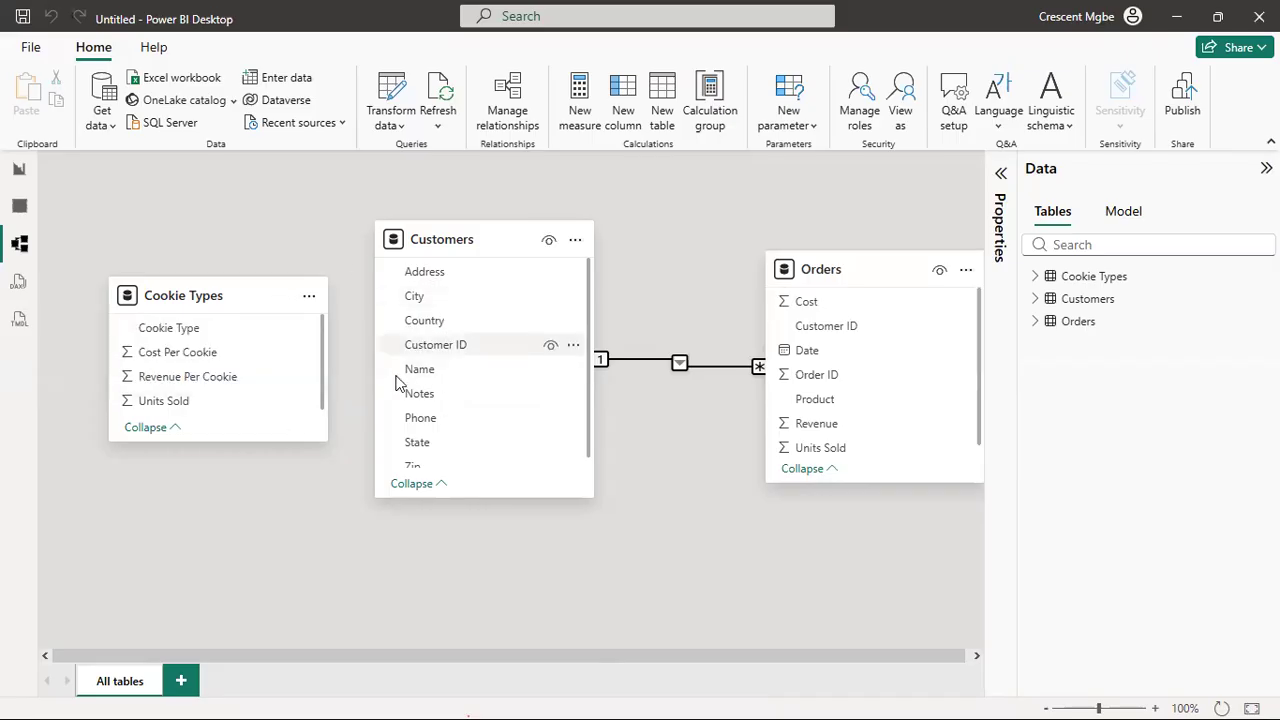
scroll(487, 376, "down", 1)
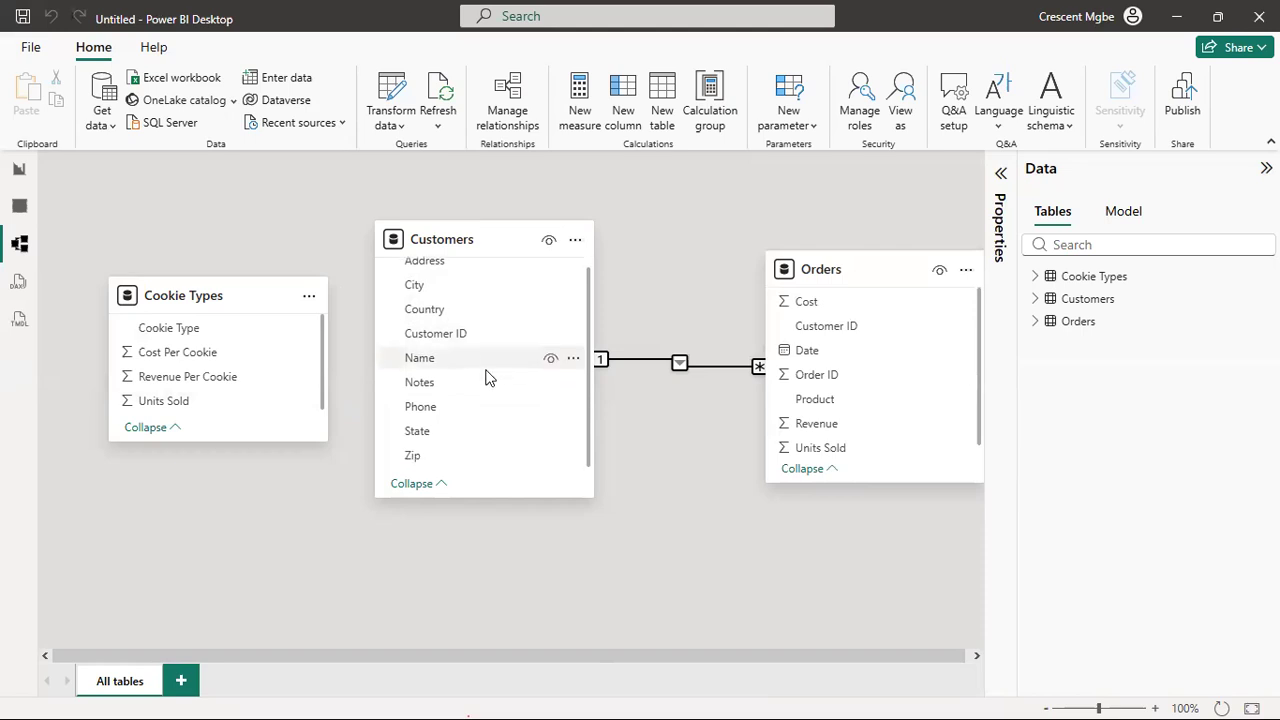
scroll(484, 360, "up", 1)
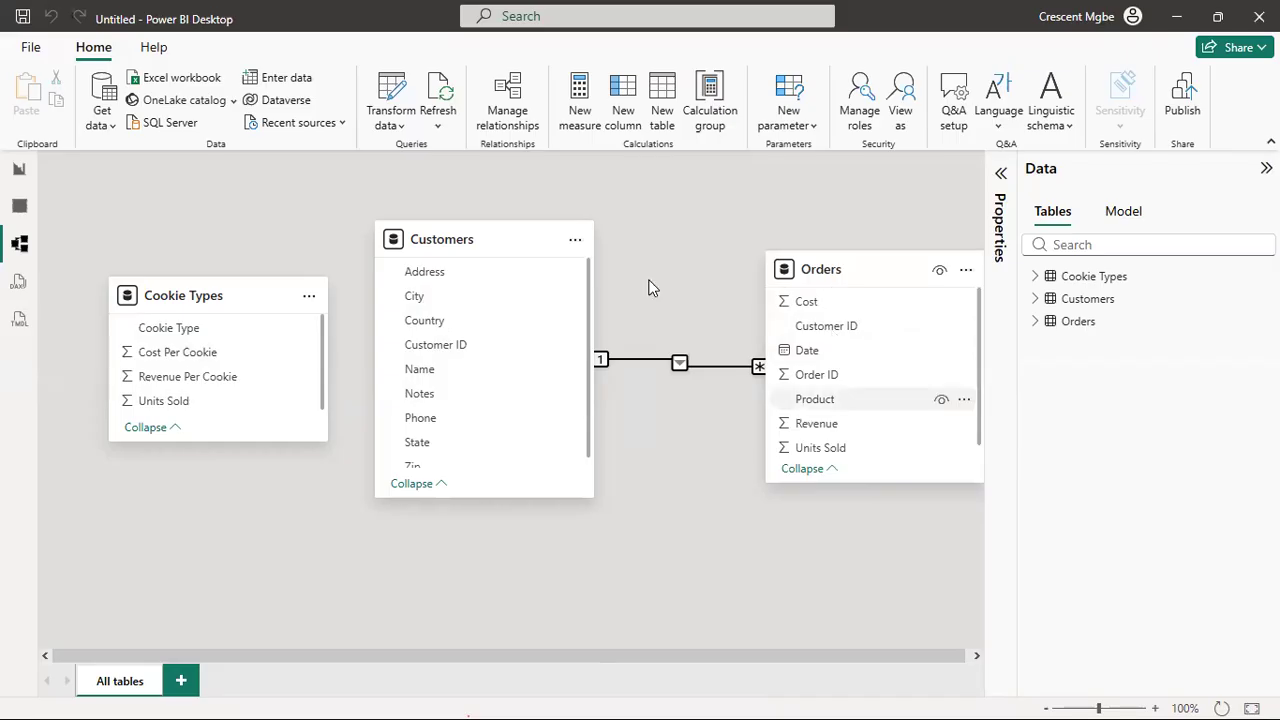
- Rearrange the diagram so Orders sits between Cookie Types and Customers, and relate Cookie Types to the Product field in Orders
left_click_drag(497, 246, 600, 387)
left_click_drag(879, 270, 503, 241)
left_click_drag(618, 388, 876, 257)
left_click_drag(451, 246, 526, 261)
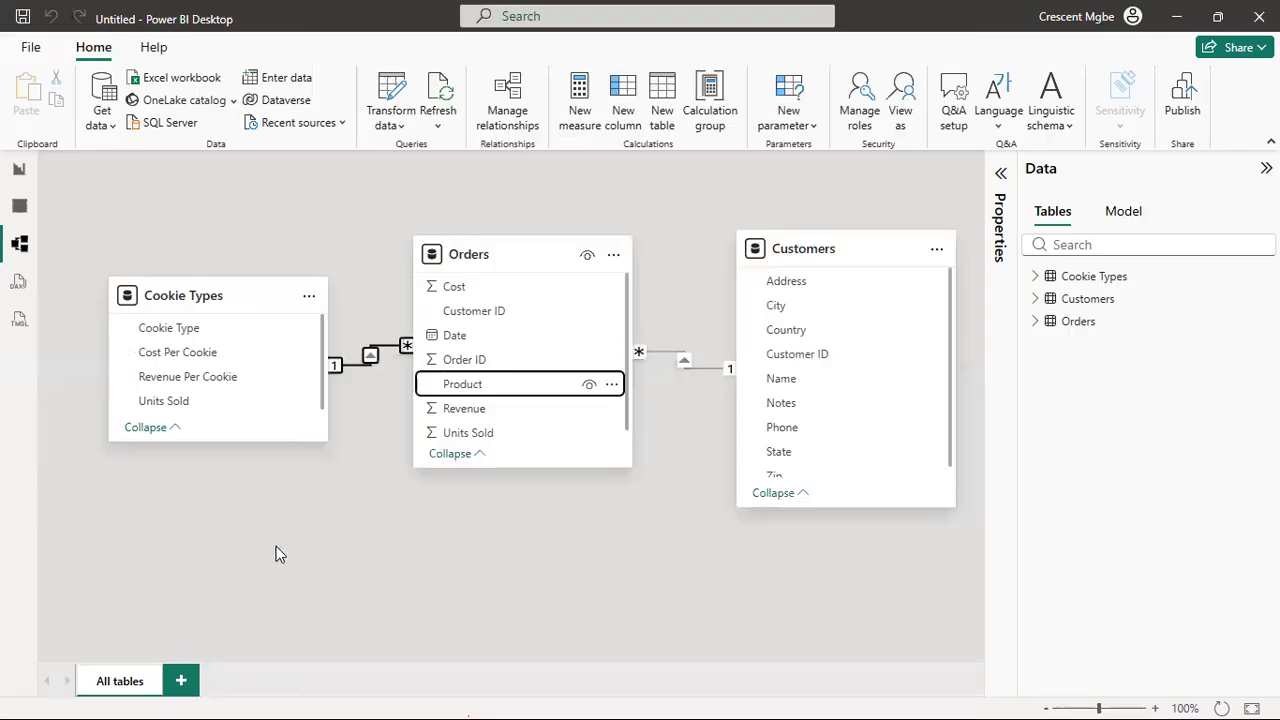
- Even out the spacing of the Cookie Types, Orders and Customers tables in the diagram, and return to Report view
left_click_drag(177, 296, 141, 263)
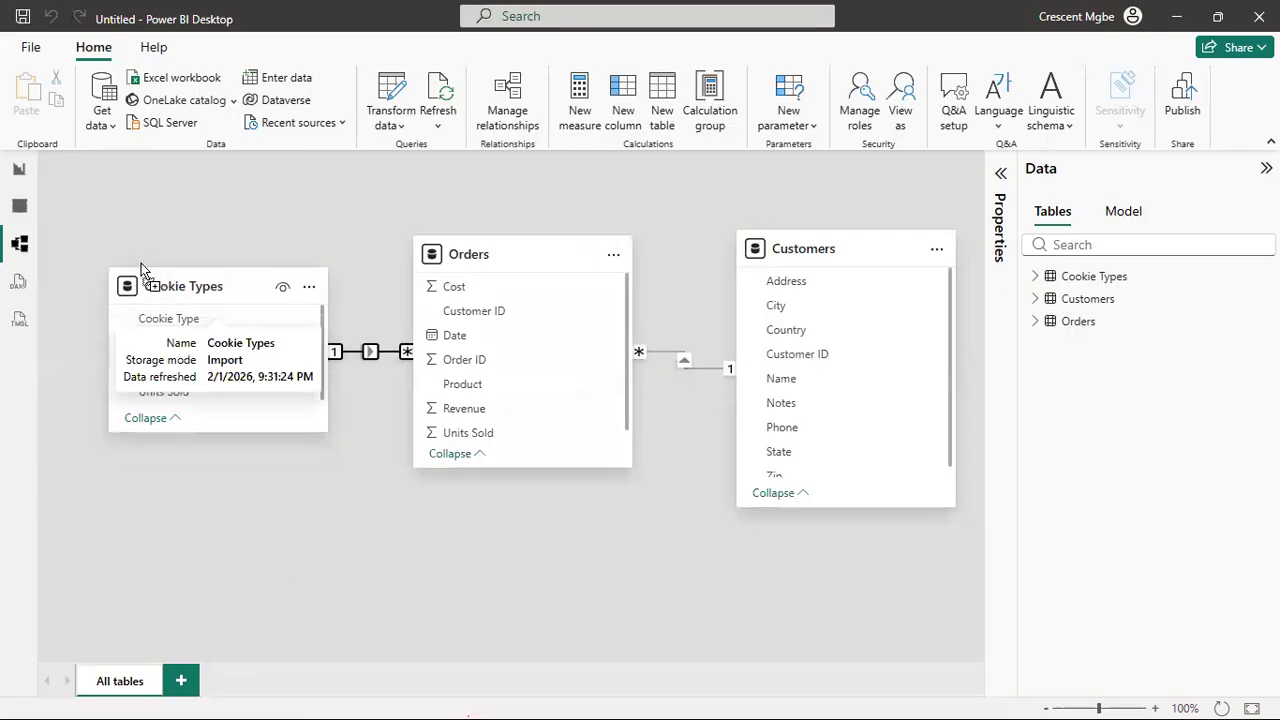
mouse_move(571, 246)
left_mouse_down()
mouse_move(600, 222)
mouse_move(587, 245)
left_mouse_up()
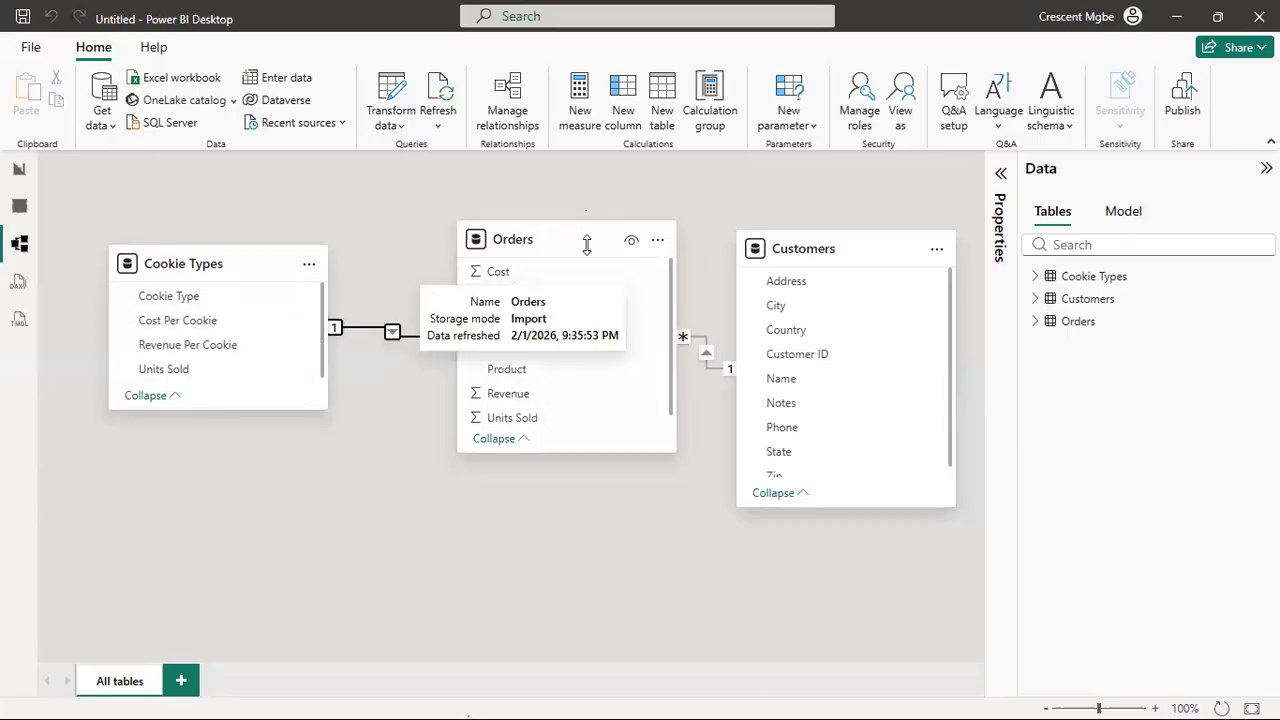
left_click_drag(870, 247, 883, 250)
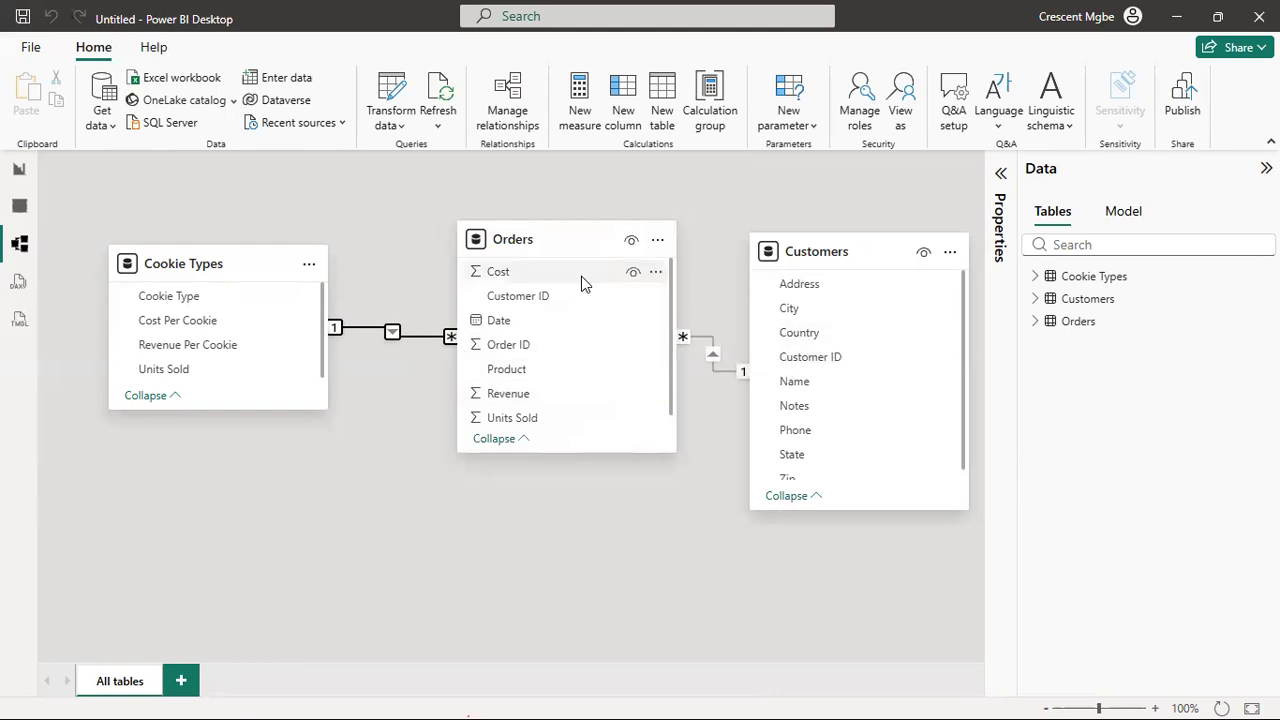
left_click(18, 170)
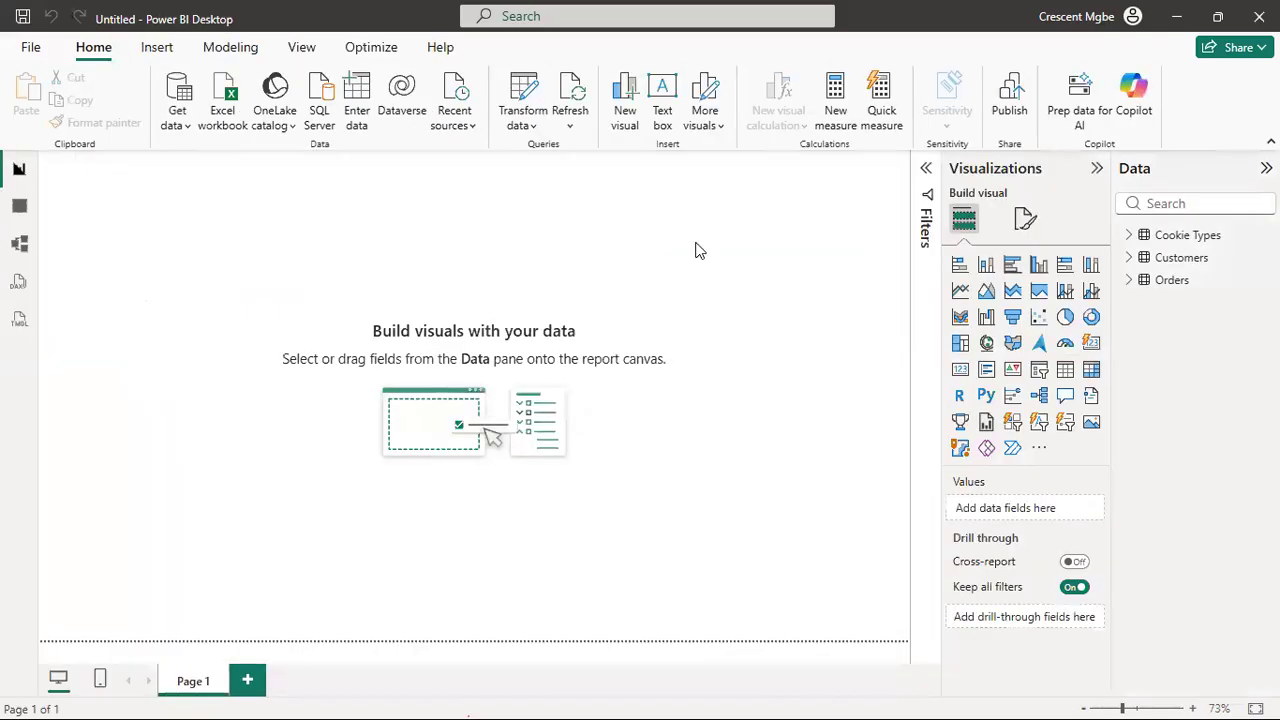